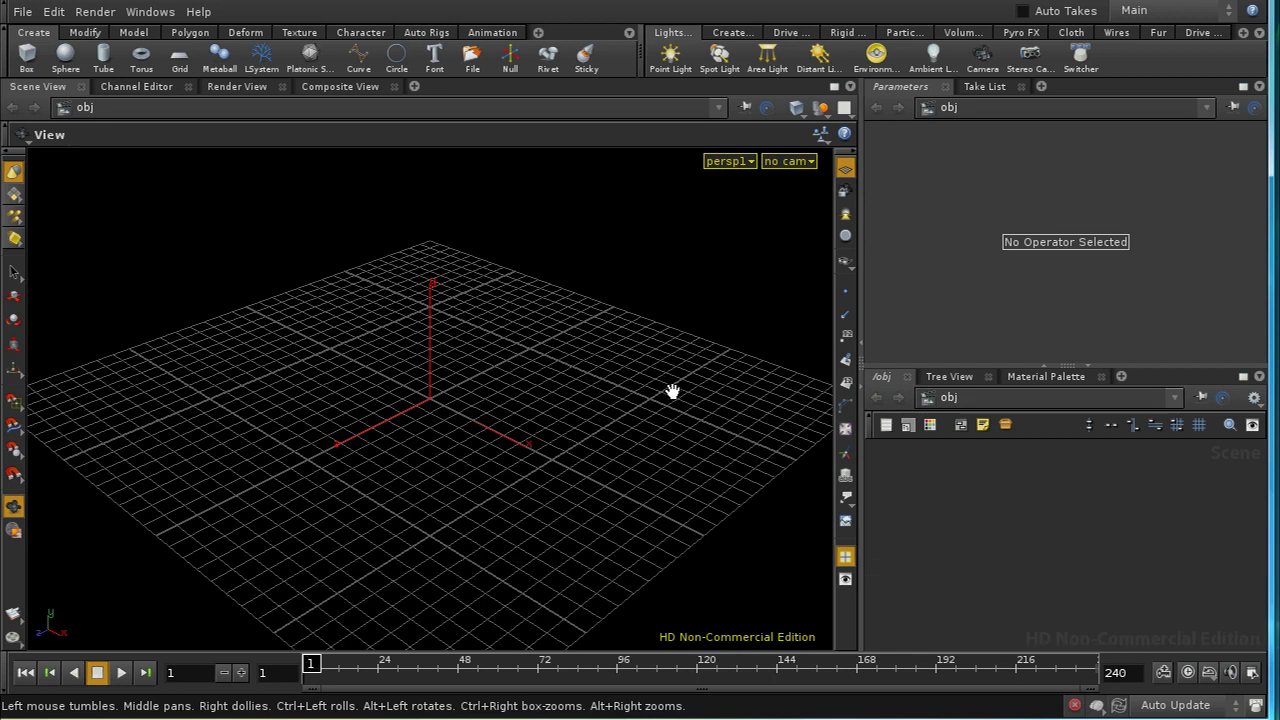
Create a sphere at the origin and set its primitive type to Polygon Mesh
{"action": "left_click", "coordinate": [66, 55]}
{"action": "key", "text": "Return"}
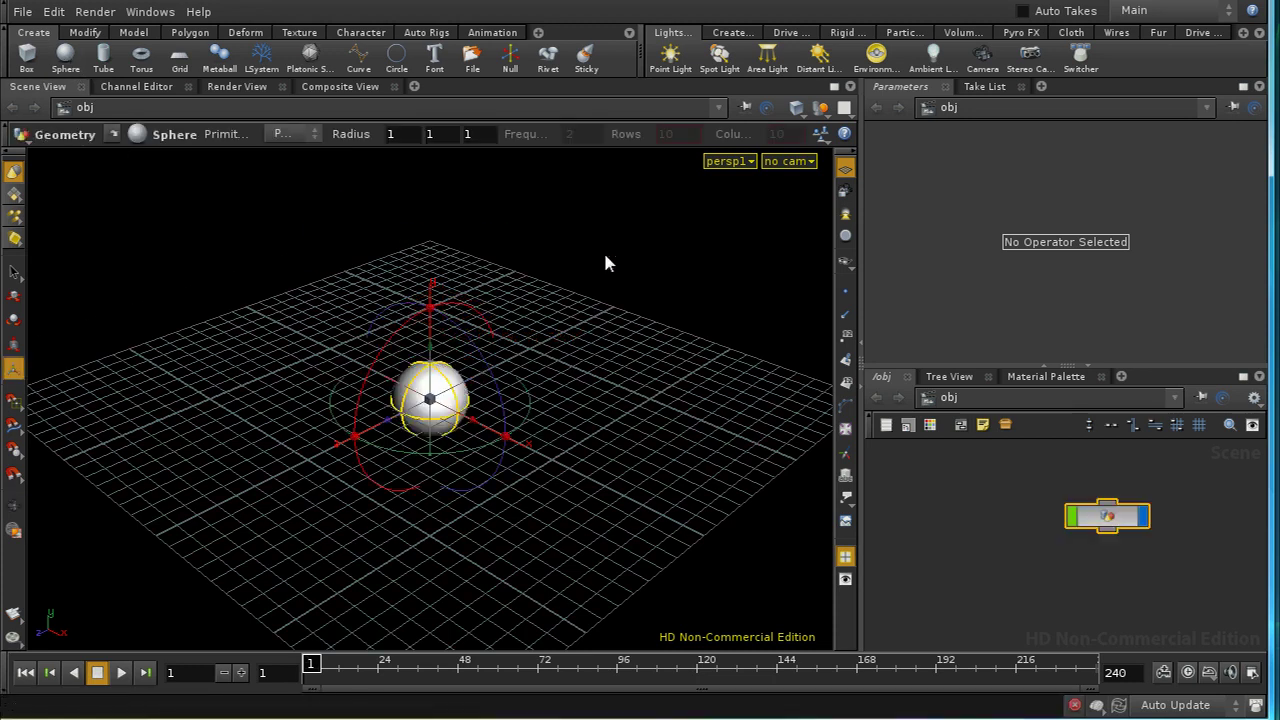
{"action": "double_click", "coordinate": [1105, 517]}
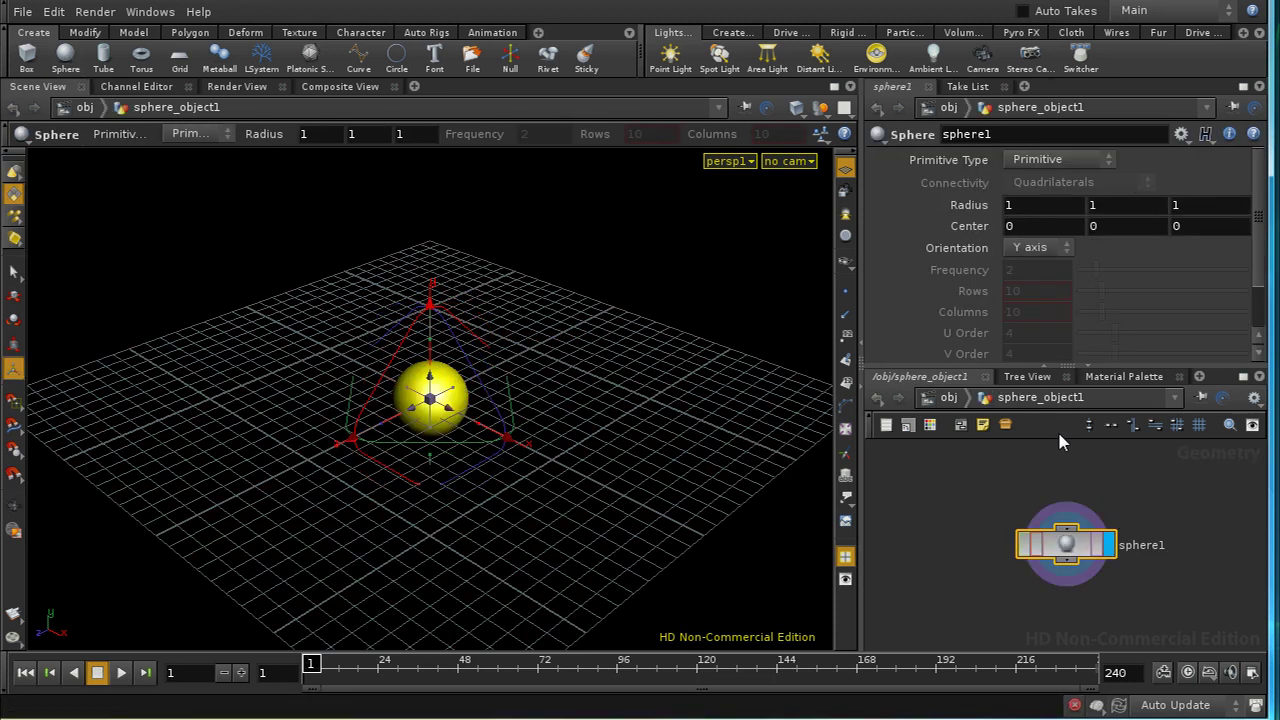
{"action": "left_click", "coordinate": [1028, 160]}
{"action": "left_click", "coordinate": [1040, 210]}
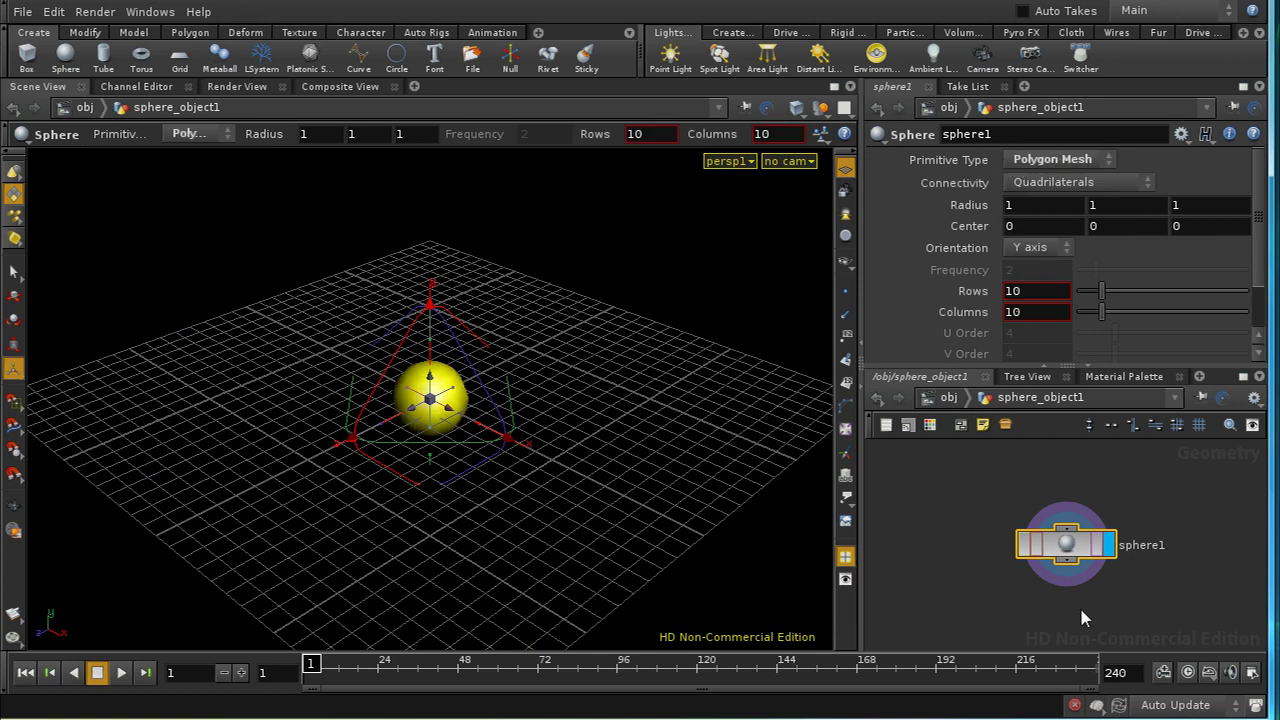
{"action": "key", "text": "u"}
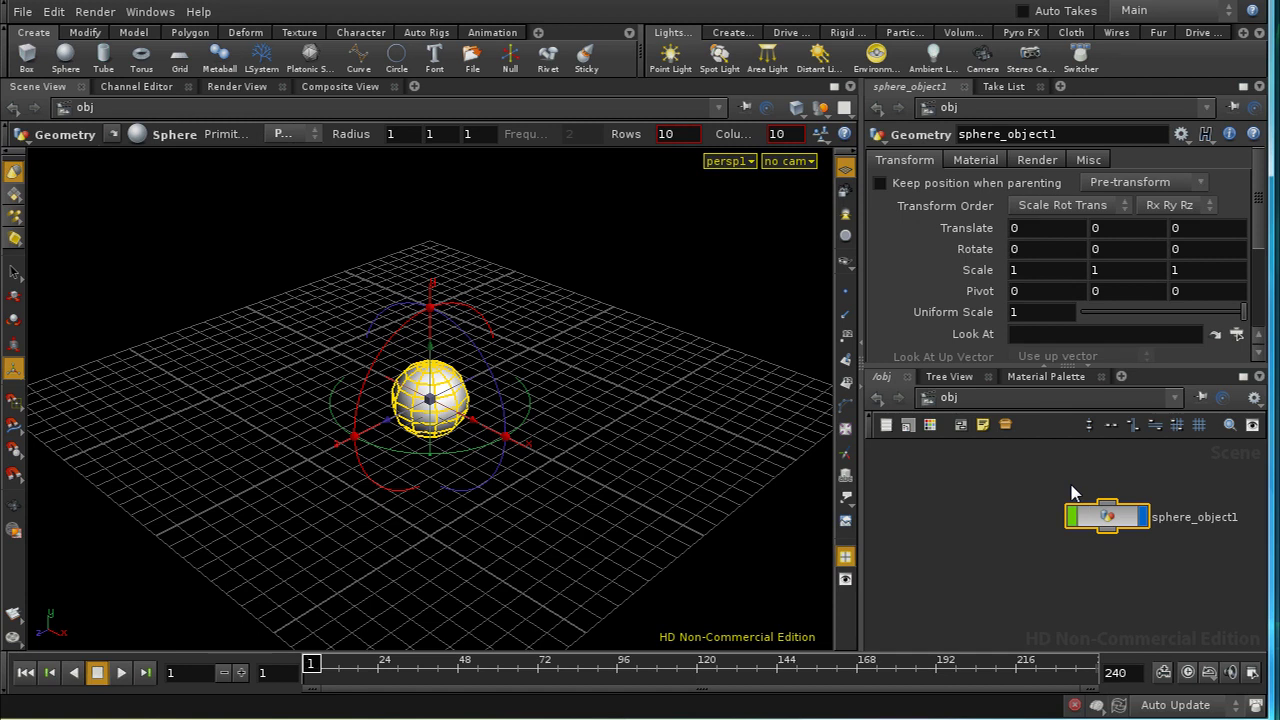
Rename the sphere object to emitter
{"action": "double_click", "coordinate": [1071, 130]}
{"action": "left_click_drag", "start_coordinate": [1028, 138], "coordinate": [1086, 136]}
{"action": "left_click", "coordinate": [1085, 133]}
{"action": "key", "text": "BackSpace"}
{"action": "key", "text": "BackSpace"}
{"action": "key", "text": "BackSpace"}
{"action": "key", "text": "BackSpace"}
{"action": "key", "text": "BackSpace"}
{"action": "key", "text": "BackSpace"}
{"action": "key", "text": "BackSpace"}
{"action": "key", "text": "BackSpace"}
{"action": "key", "text": "BackSpace"}
{"action": "key", "text": "BackSpace"}
{"action": "key", "text": "BackSpace"}
{"action": "key", "text": "BackSpace"}
{"action": "key", "text": "BackSpace"}
{"action": "key", "text": "Return"}
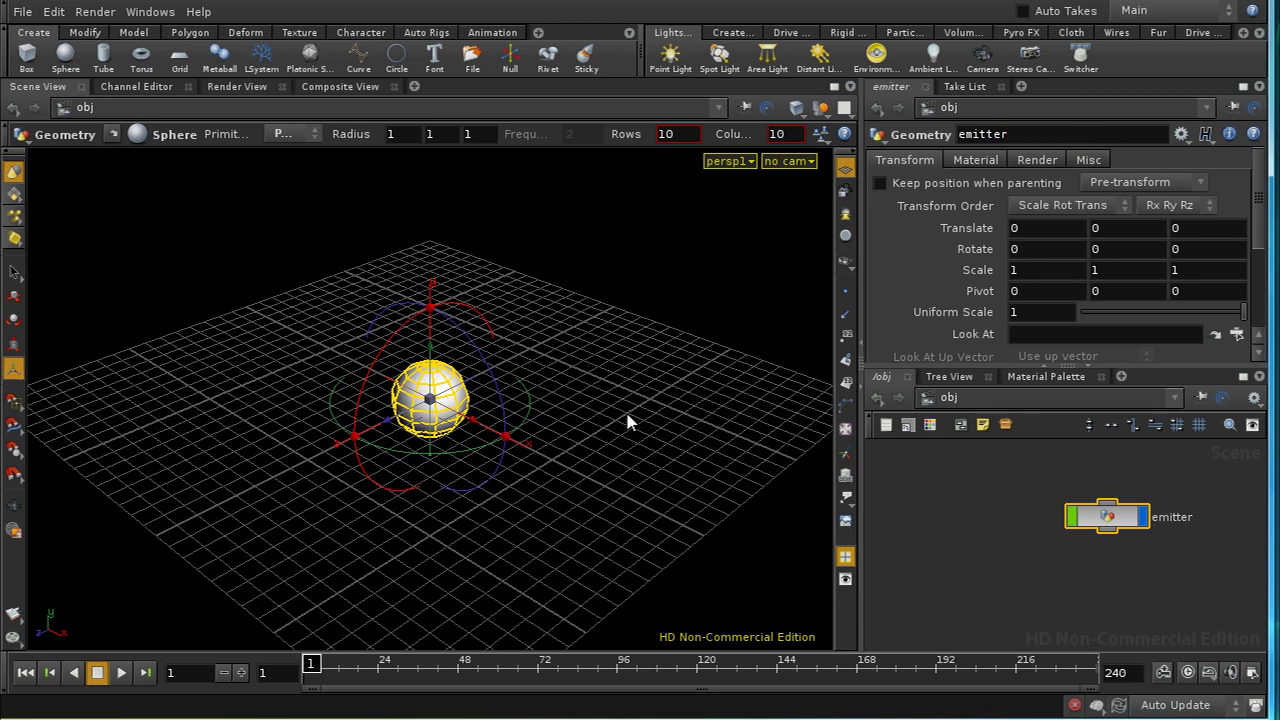
Draw an open nine-point polygon curve on the ground grid, sweeping around the front and far side of the sphere
{"action": "left_click", "coordinate": [358, 56]}
{"action": "left_click", "coordinate": [115, 410]}
{"action": "left_click", "coordinate": [245, 453]}
{"action": "left_click", "coordinate": [328, 545]}
{"action": "left_click", "coordinate": [515, 577]}
{"action": "left_click", "coordinate": [668, 478]}
{"action": "left_click", "coordinate": [681, 344]}
{"action": "left_click", "coordinate": [617, 297]}
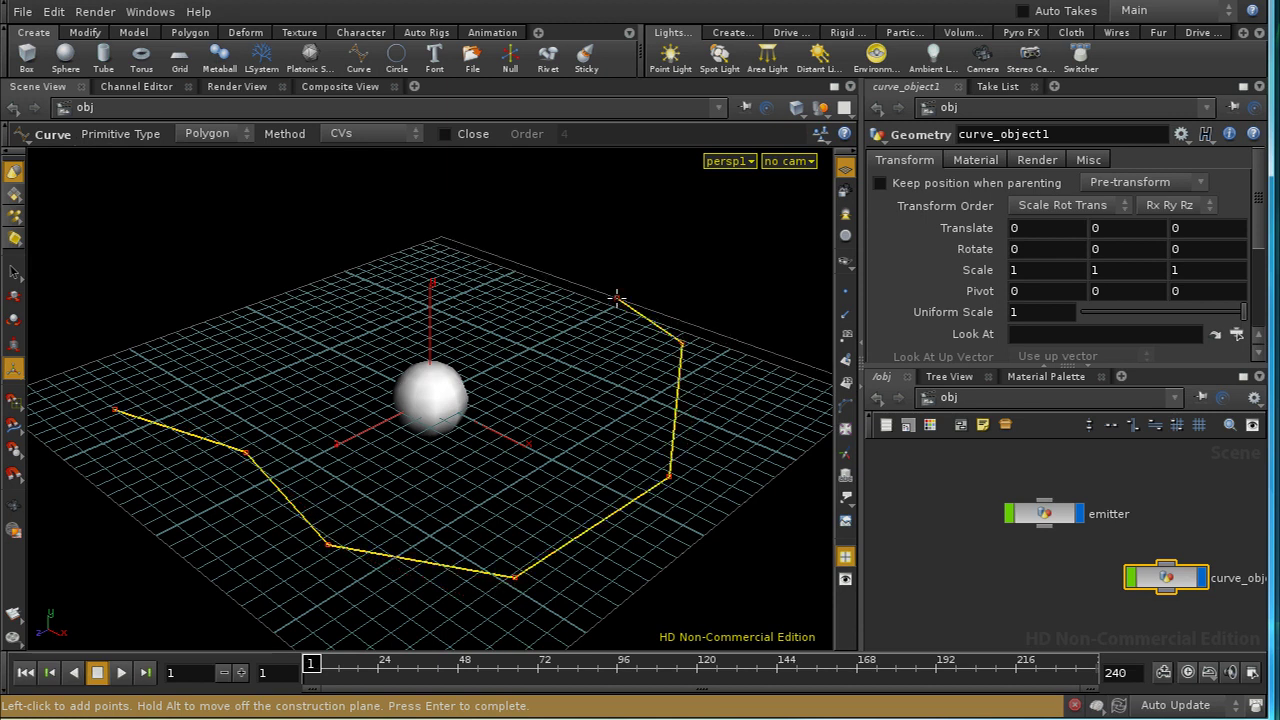
{"action": "left_click", "coordinate": [555, 313]}
{"action": "left_click", "coordinate": [408, 251]}
{"action": "right_click", "coordinate": [408, 251]}
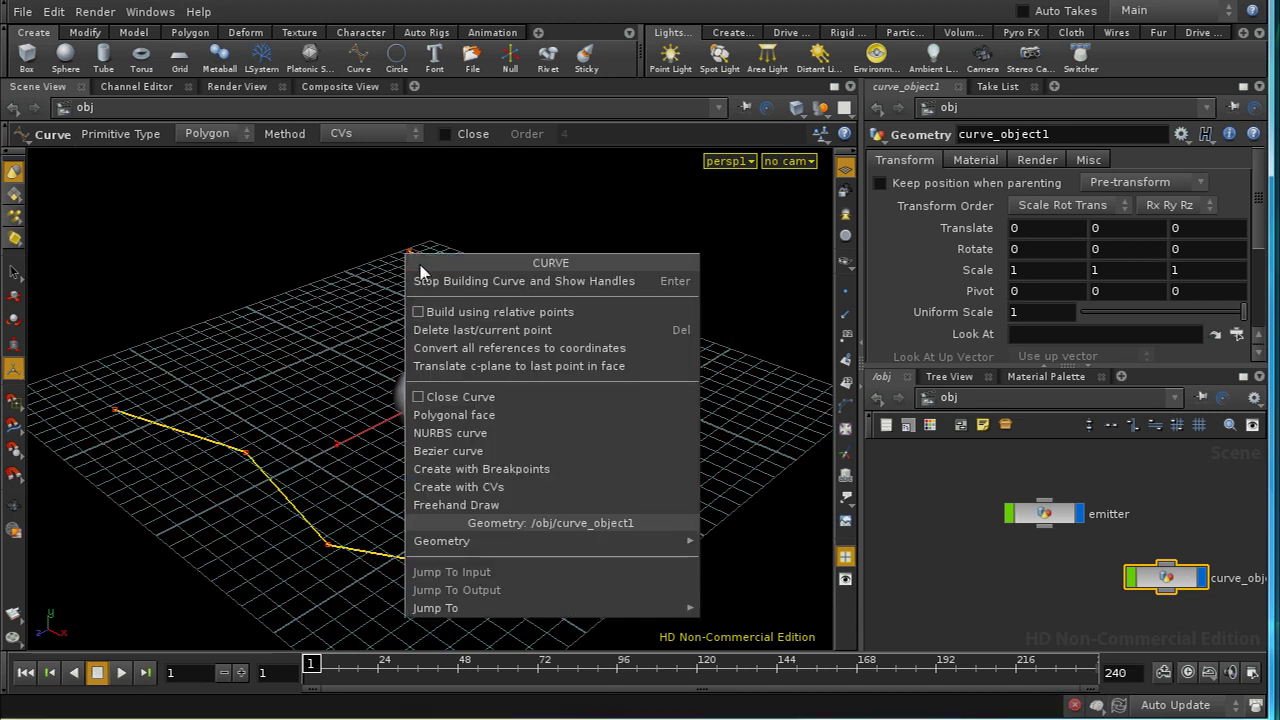
{"action": "left_click", "coordinate": [426, 283]}
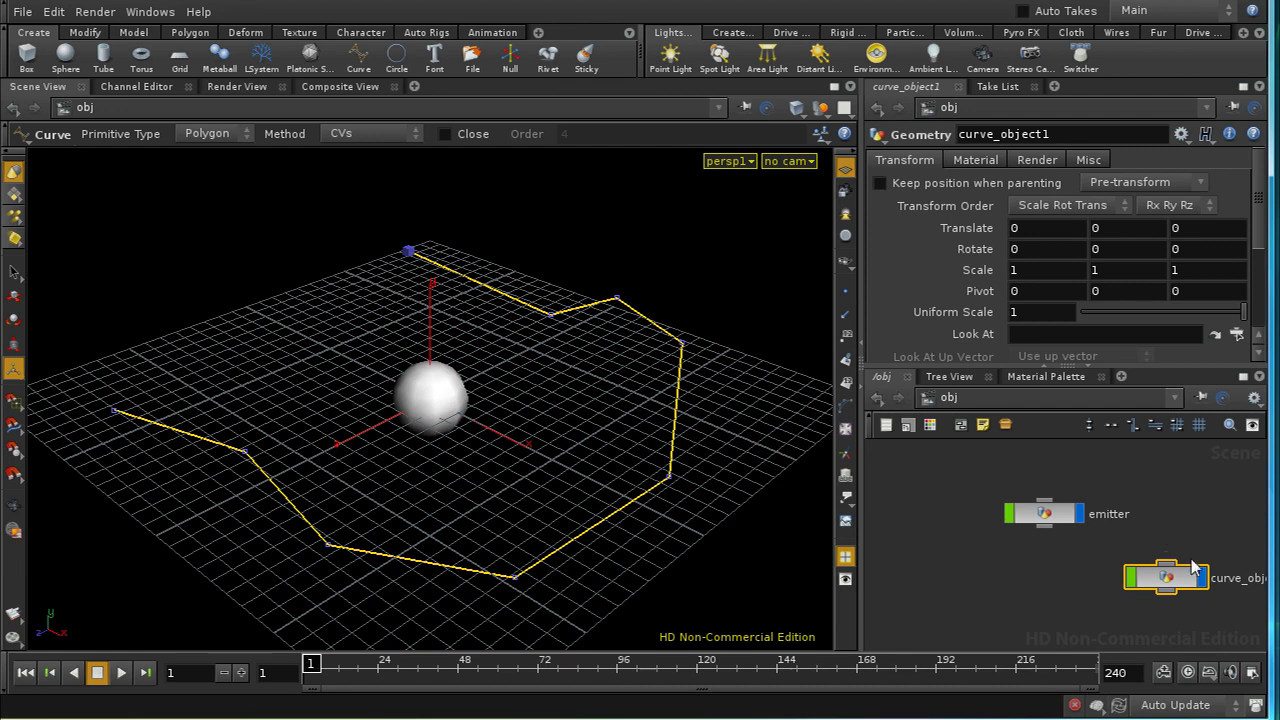
Rename the curve object to path and place its node below the emitter node
{"action": "double_click", "coordinate": [1070, 134]}
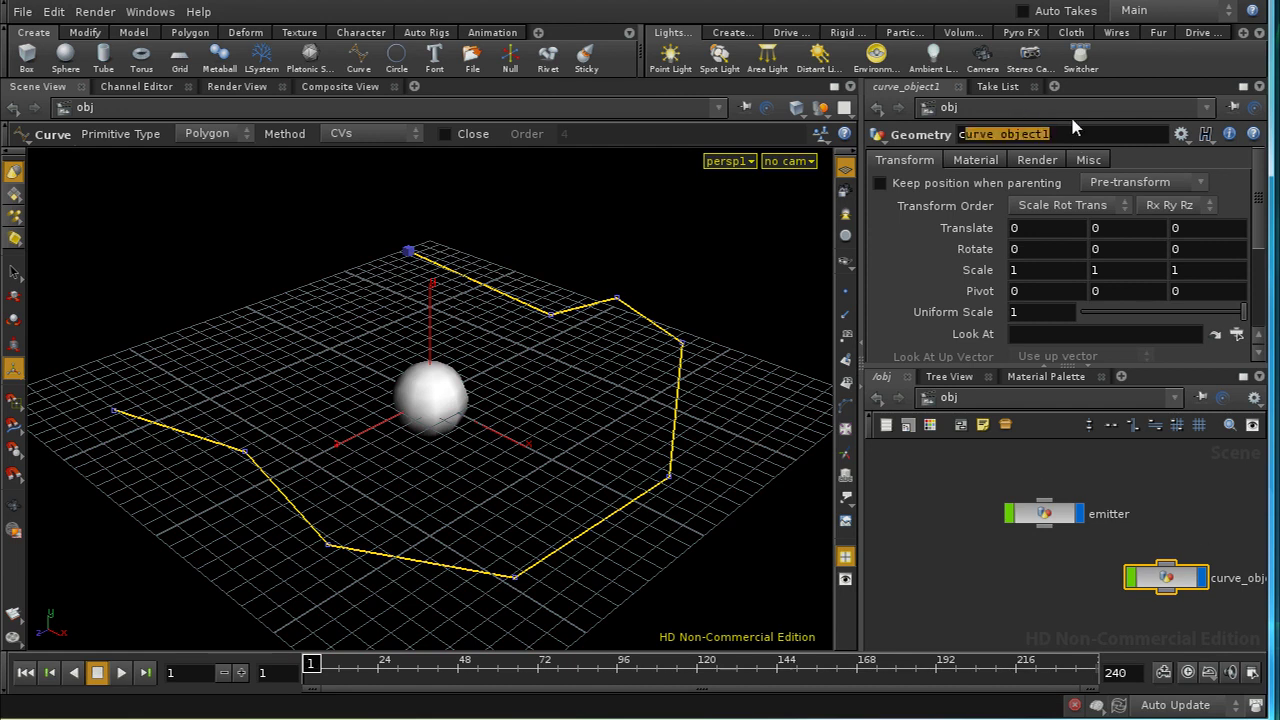
{"action": "type", "text": "path"}
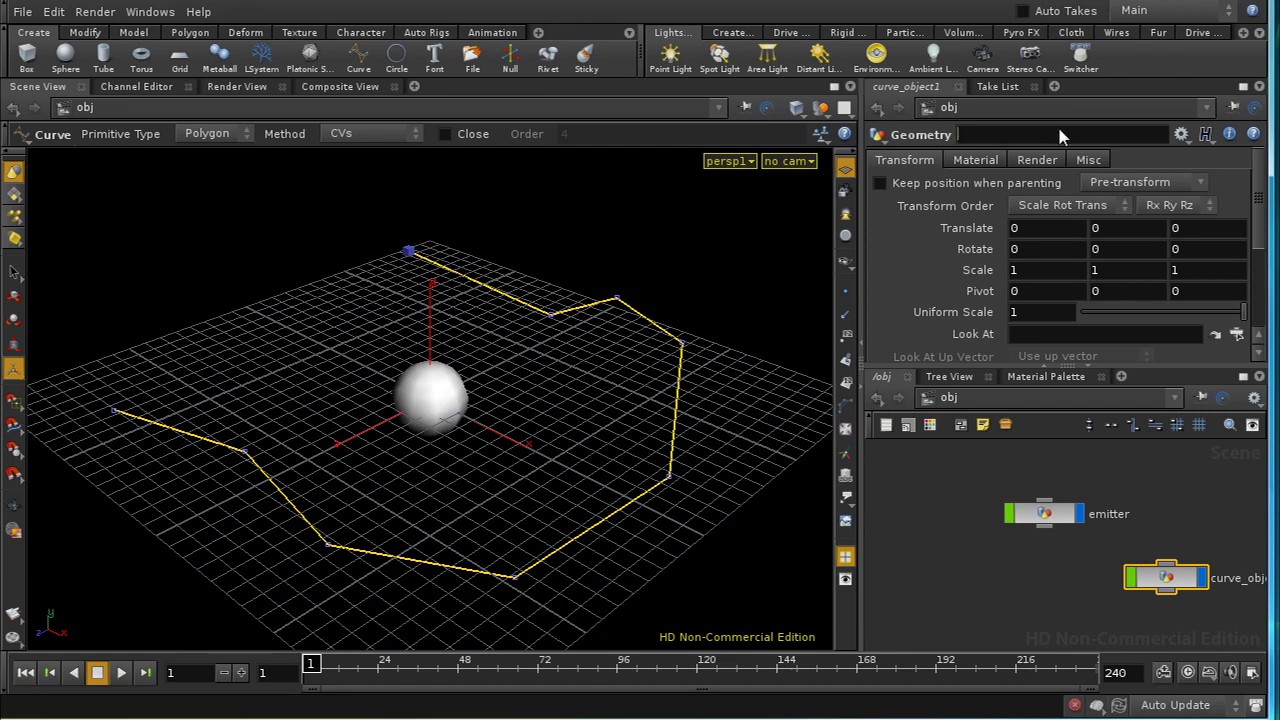
{"action": "key", "text": "Return"}
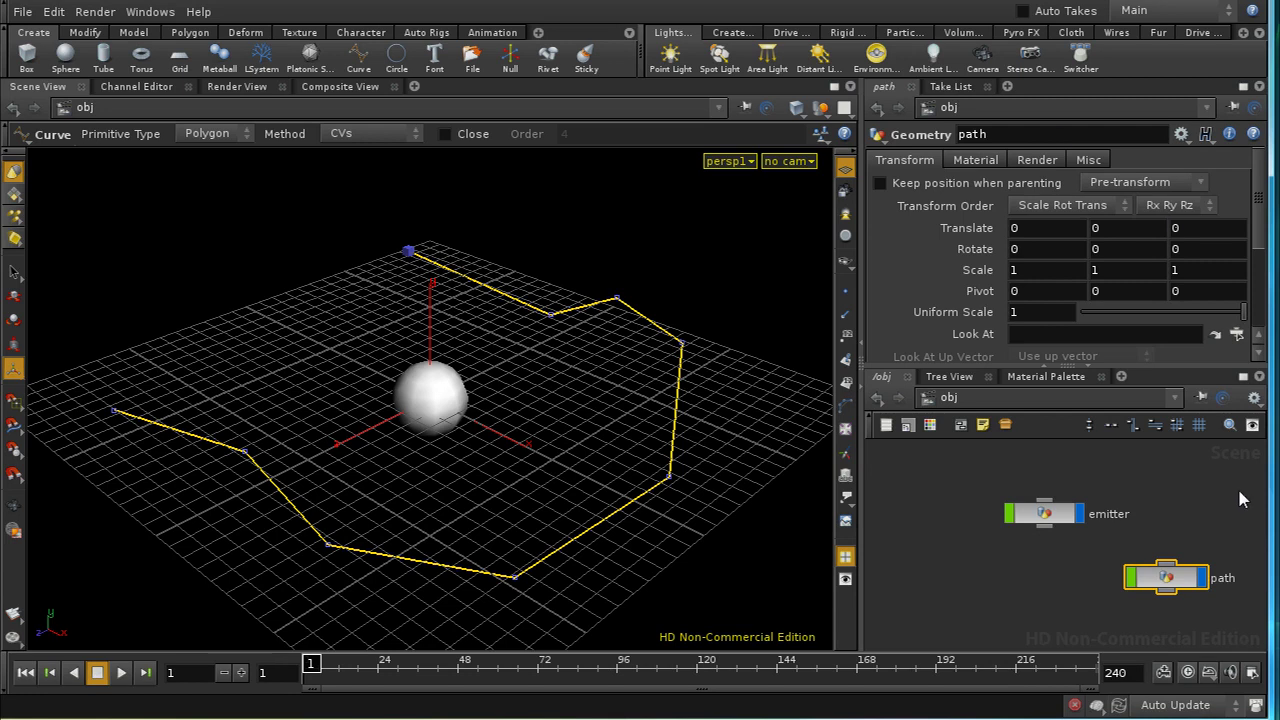
{"action": "left_click_drag", "start_coordinate": [1157, 578], "coordinate": [1066, 526]}
Change the primitive type of the curve inside the path object to NURBS
{"action": "double_click", "coordinate": [1083, 586]}
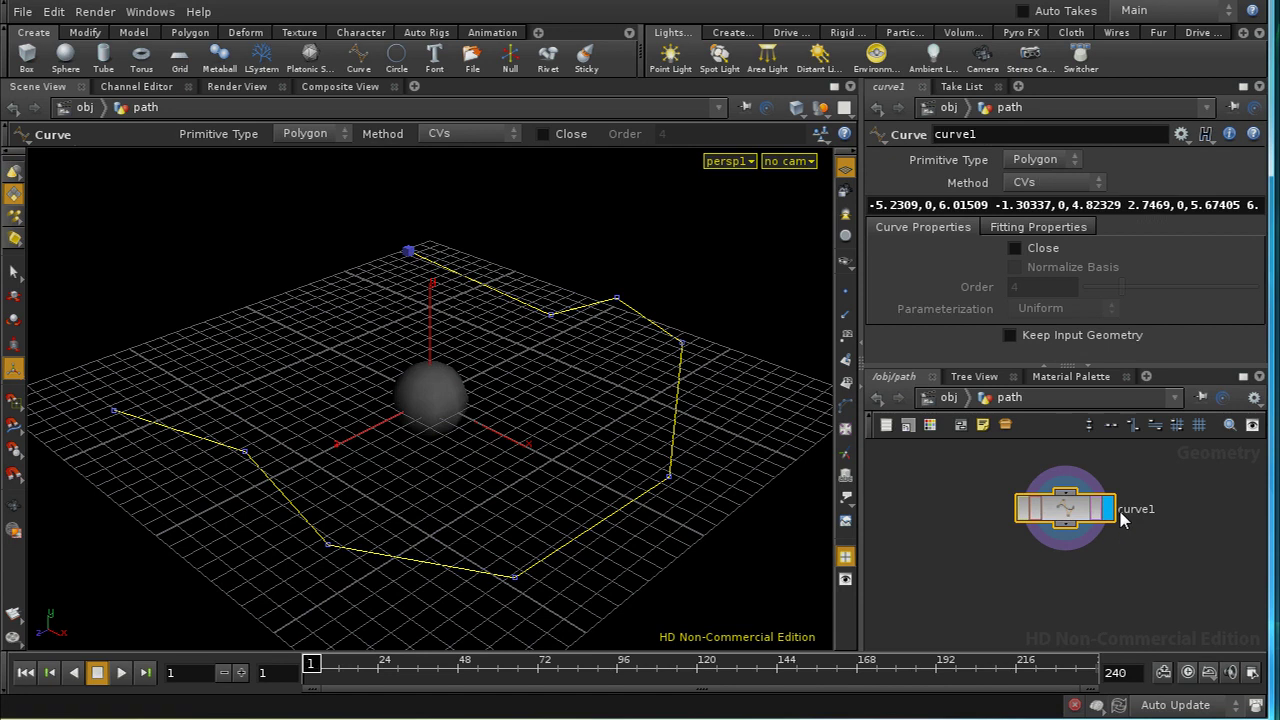
{"action": "left_click", "coordinate": [1058, 163]}
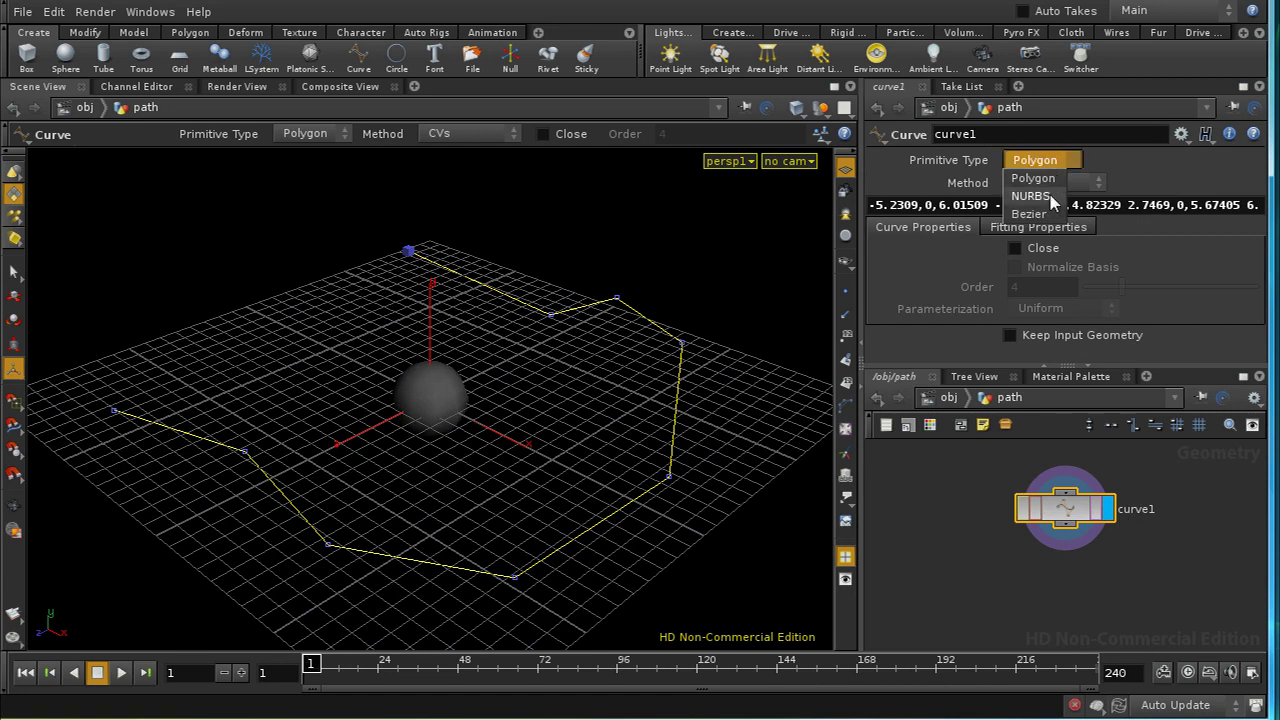
{"action": "left_click", "coordinate": [1048, 197]}
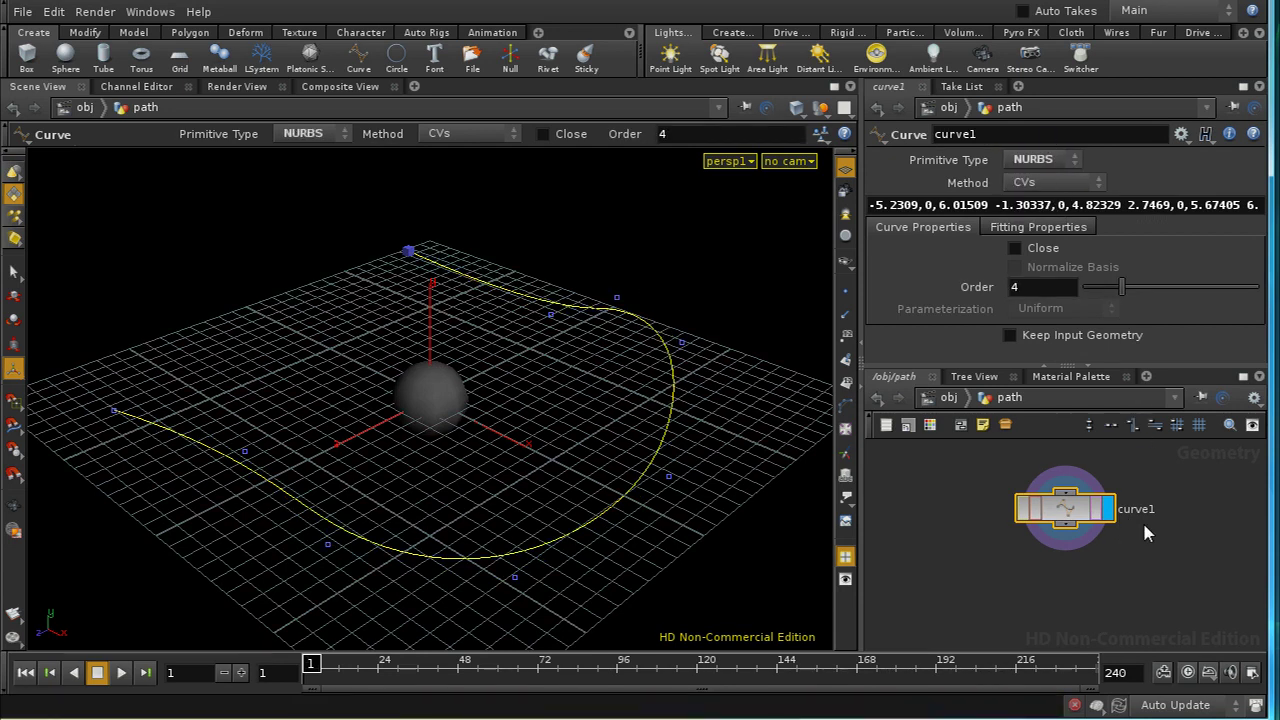
Select the curve's control points 4-6 and raise them about 1.88 units in Y
{"action": "left_click", "coordinate": [14, 272]}
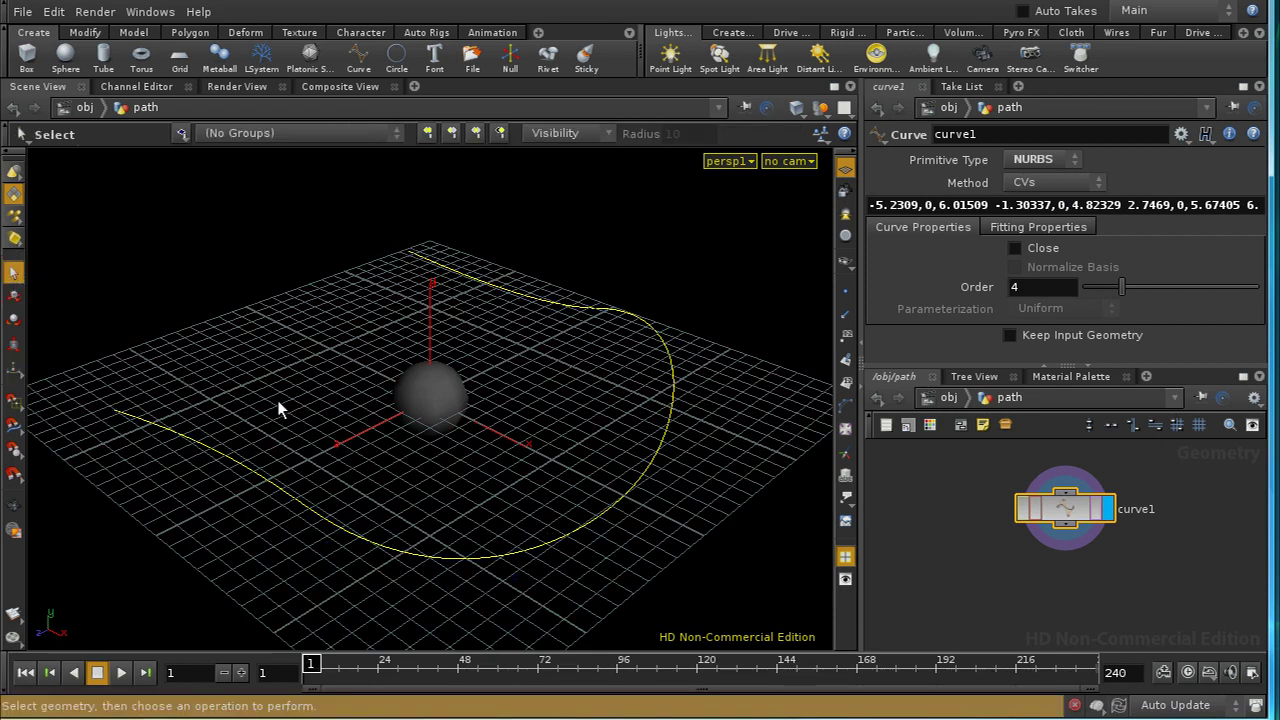
{"action": "key", "text": "1"}
{"action": "left_click_drag", "start_coordinate": [612, 270], "coordinate": [740, 477]}
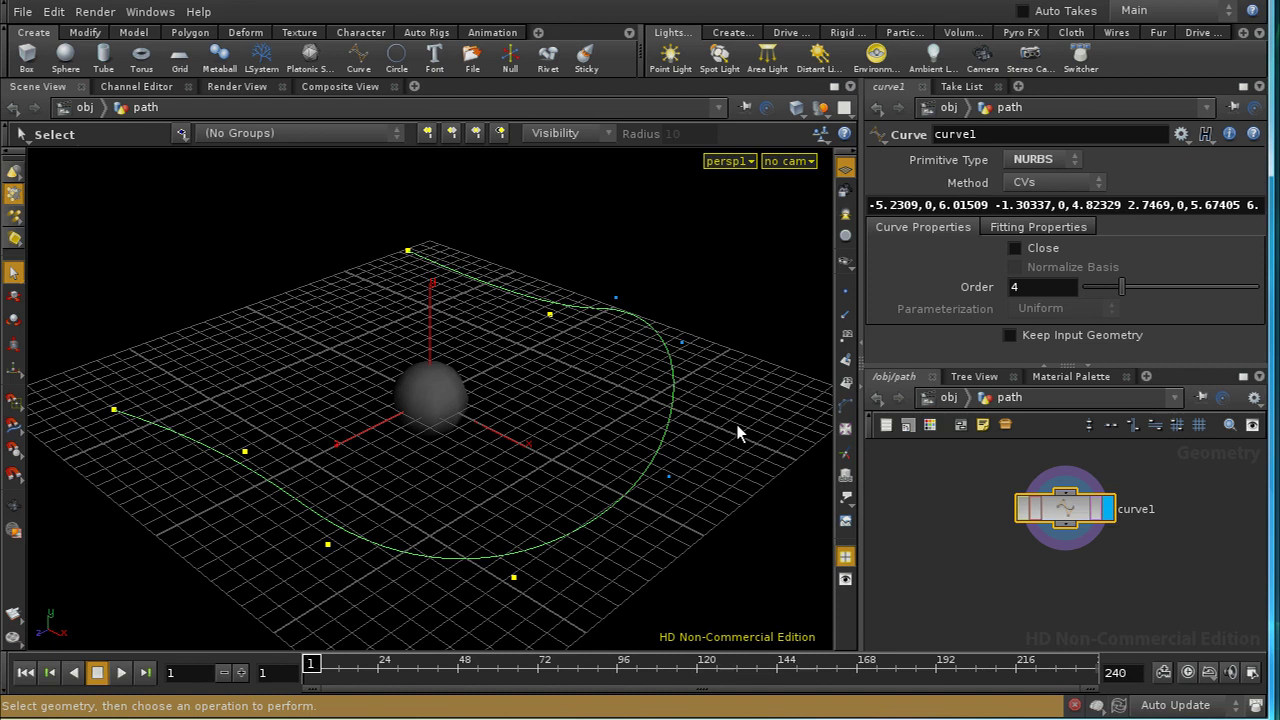
{"action": "left_click", "coordinate": [722, 436]}
{"action": "left_click_drag", "start_coordinate": [740, 551], "coordinate": [740, 551]}
{"action": "key", "text": "t"}
{"action": "left_click_drag", "start_coordinate": [649, 316], "coordinate": [653, 255]}
{"action": "left_click", "coordinate": [387, 498]}
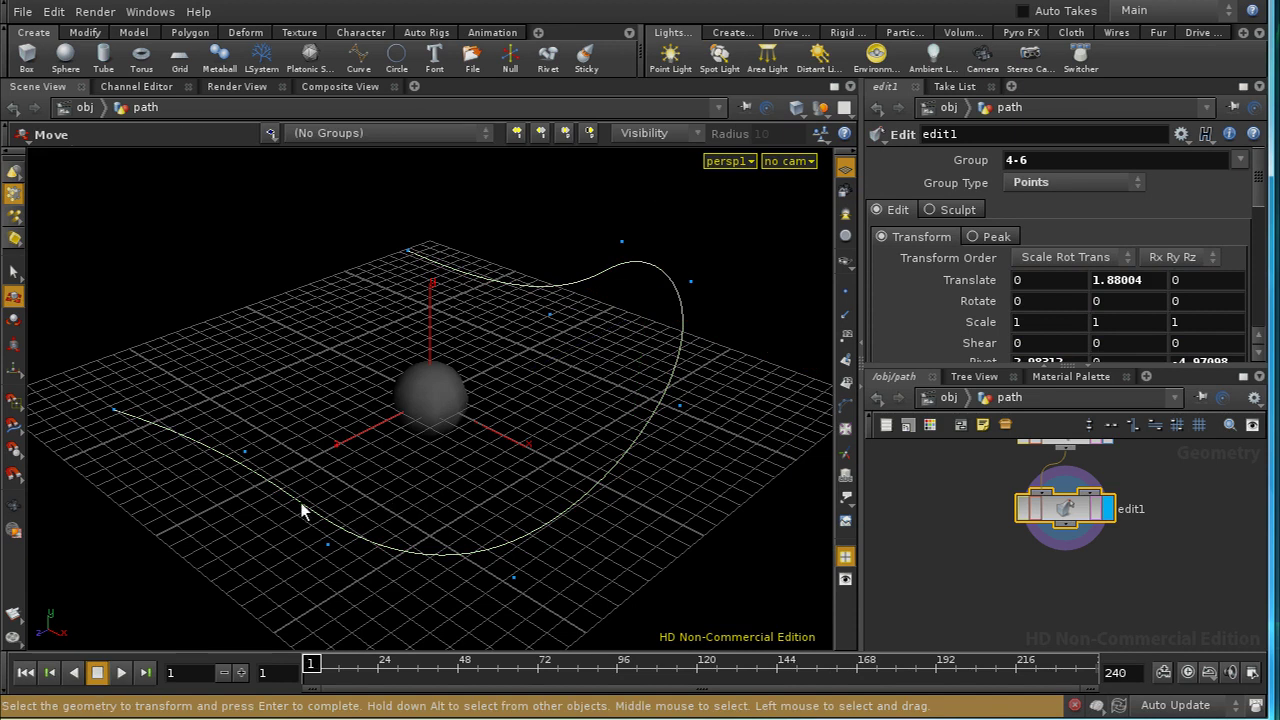
Raise the curve's front control points 2-3 about 1 unit in Y and return to the object level
{"action": "left_click_drag", "start_coordinate": [506, 628], "coordinate": [530, 629]}
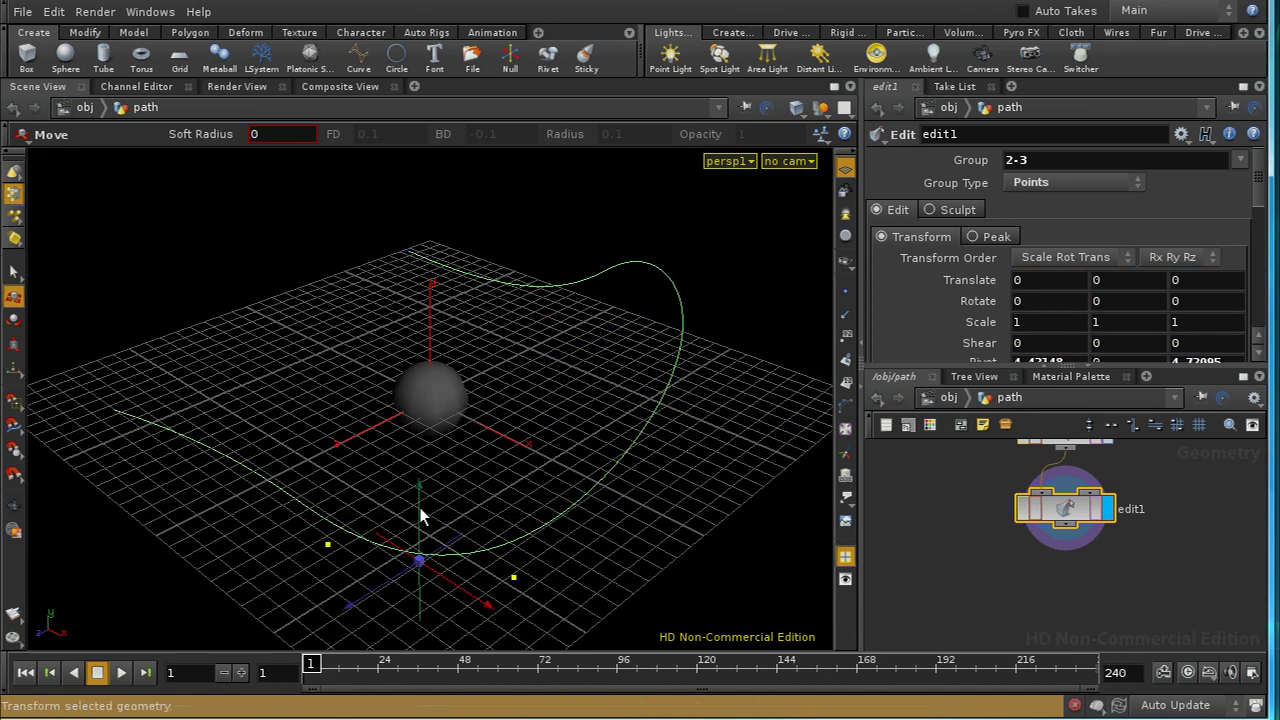
{"action": "left_click_drag", "start_coordinate": [419, 507], "coordinate": [419, 467]}
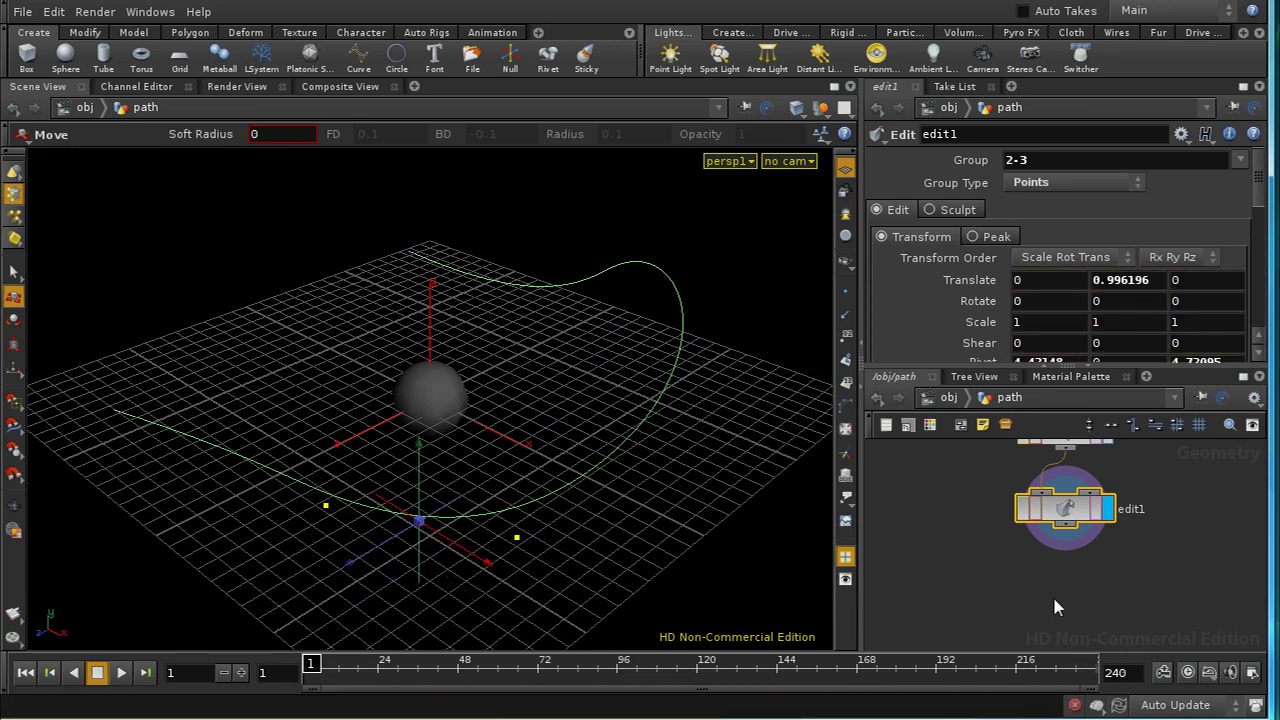
{"action": "left_click", "coordinate": [945, 397]}
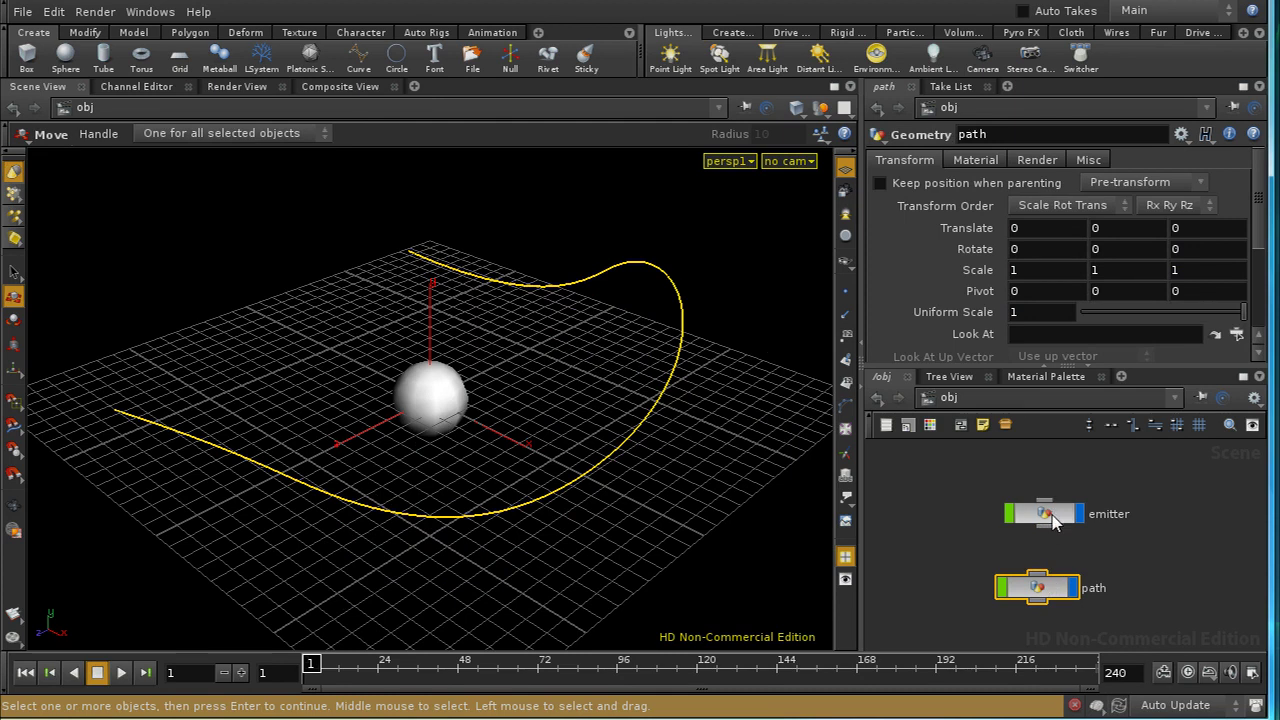
Assign /obj/path as the emitter's Path Object
{"action": "left_click", "coordinate": [1052, 519]}
{"action": "left_click_drag", "start_coordinate": [1257, 229], "coordinate": [1264, 320]}
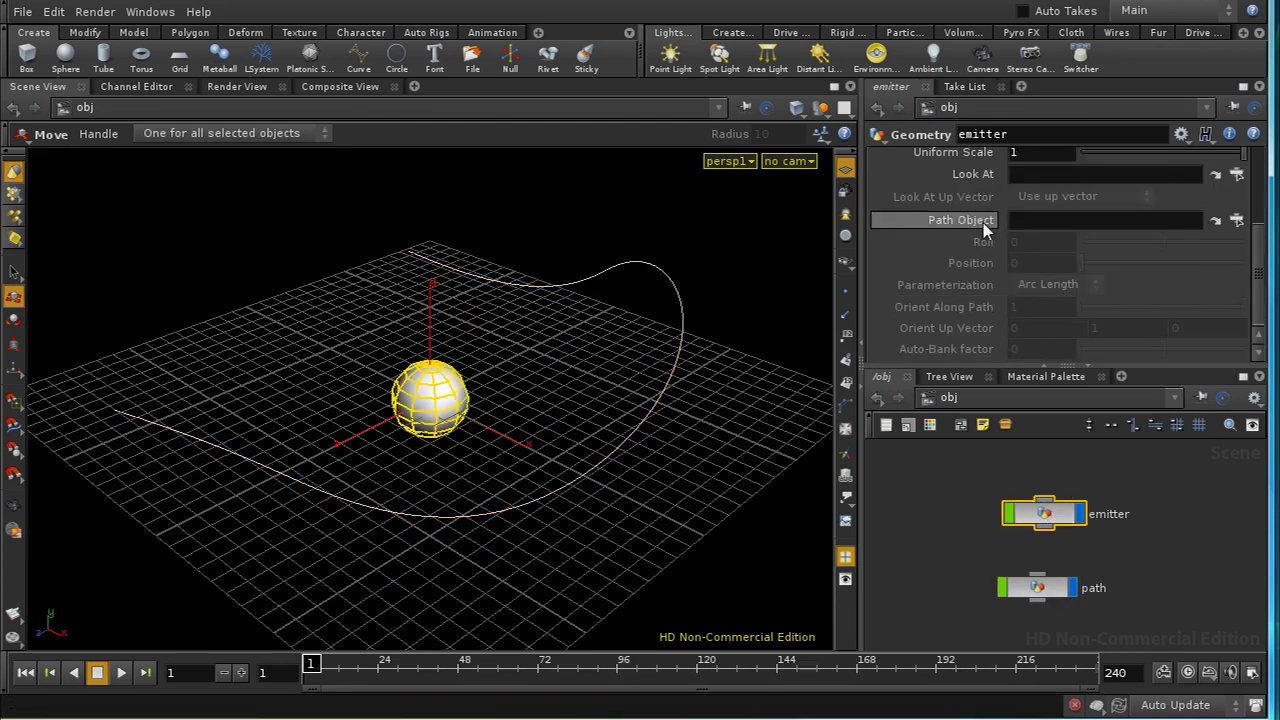
{"action": "left_click", "coordinate": [1236, 220]}
{"action": "left_click", "coordinate": [1104, 118]}
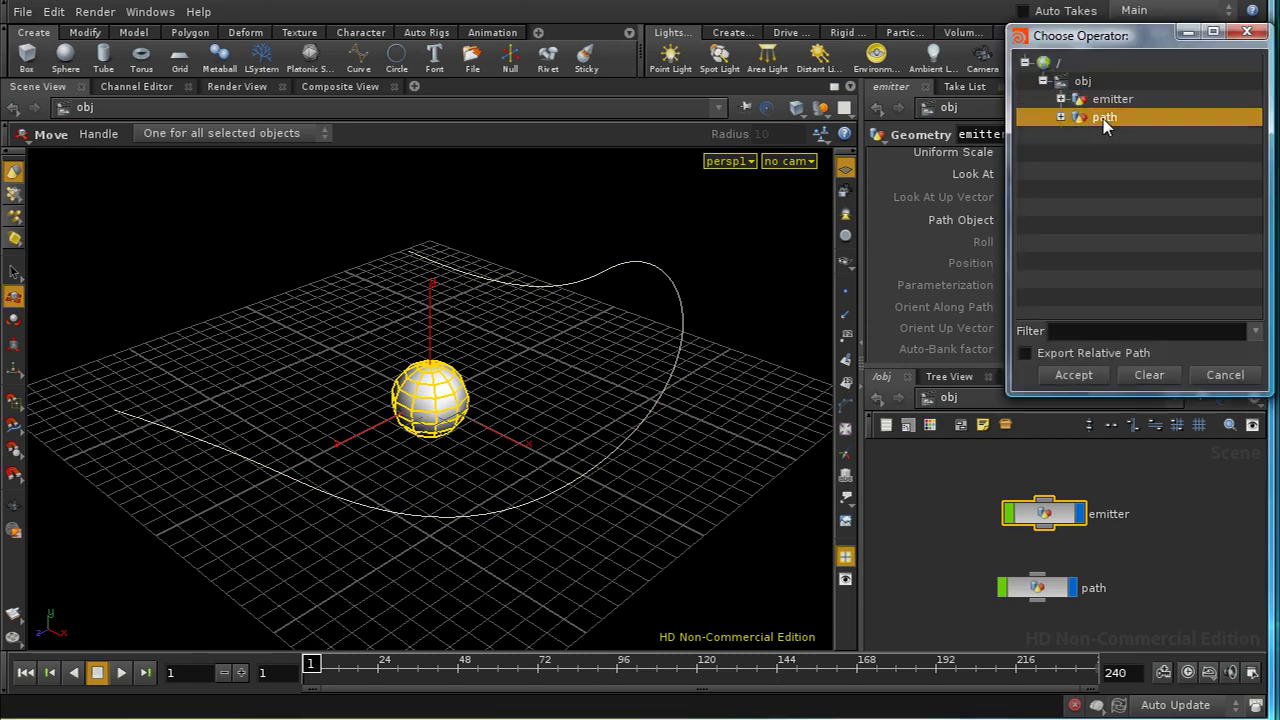
{"action": "left_click", "coordinate": [1080, 377]}
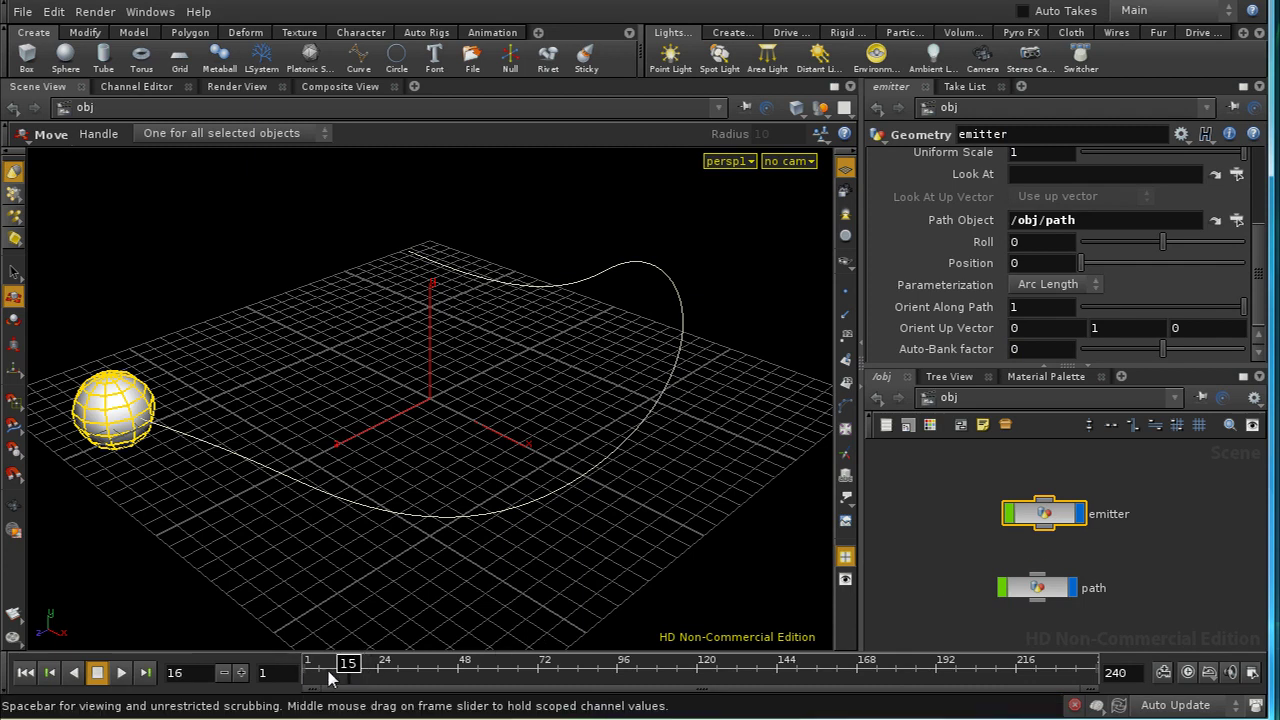
Set the global animation end frame to 100
{"action": "left_click", "coordinate": [1058, 263]}
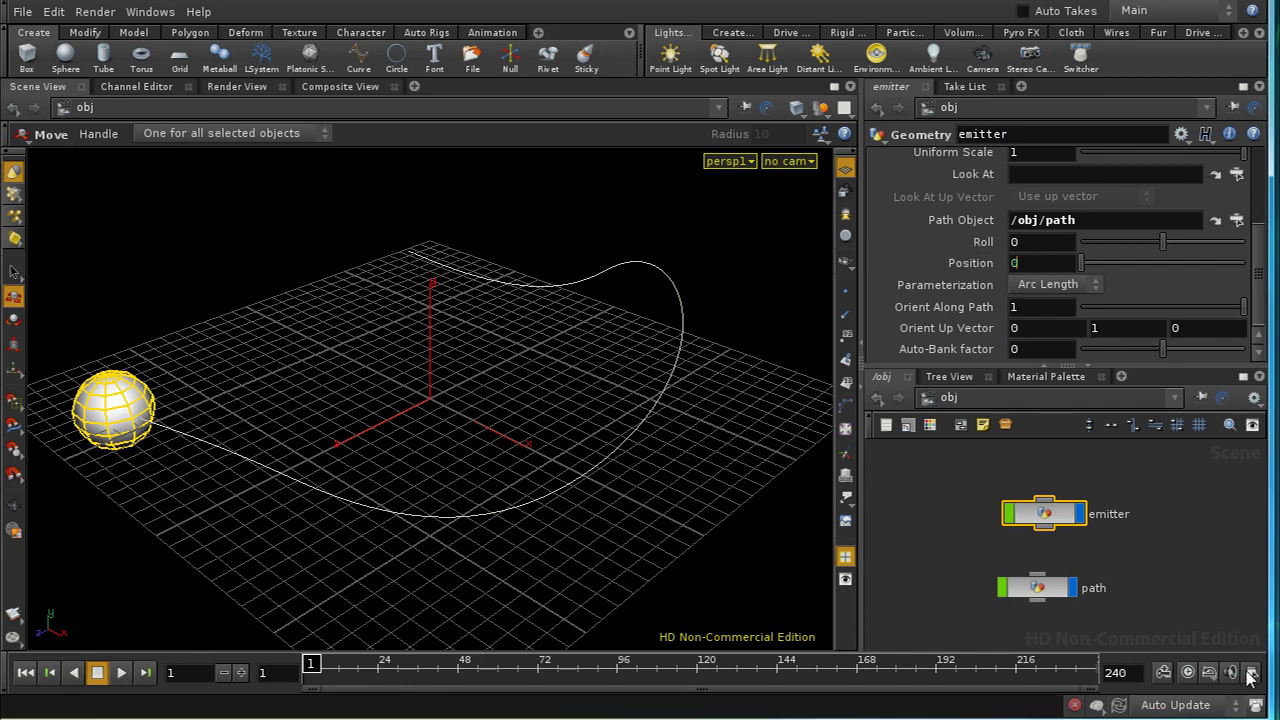
{"action": "left_click", "coordinate": [1255, 707]}
{"action": "left_click_drag", "start_coordinate": [1005, 418], "coordinate": [686, 254]}
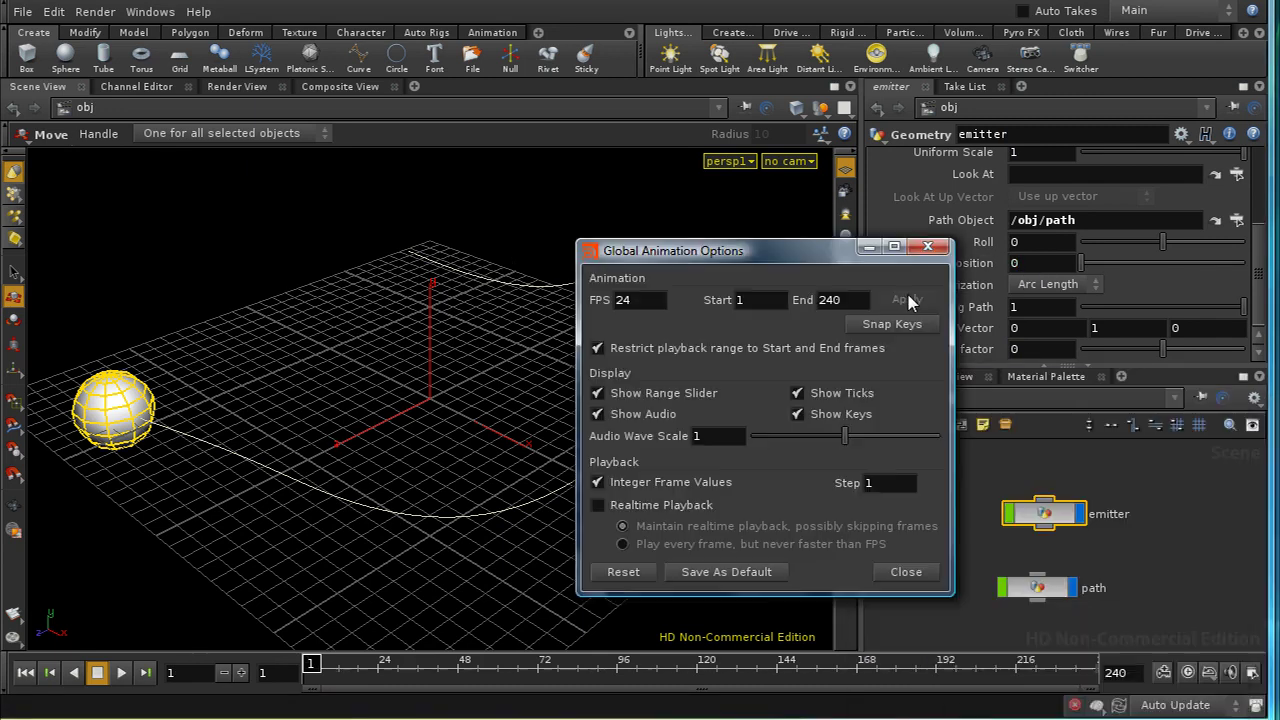
{"action": "double_click", "coordinate": [845, 300]}
{"action": "type", "text": "100"}
{"action": "left_click", "coordinate": [920, 302]}
{"action": "left_click", "coordinate": [1085, 337]}
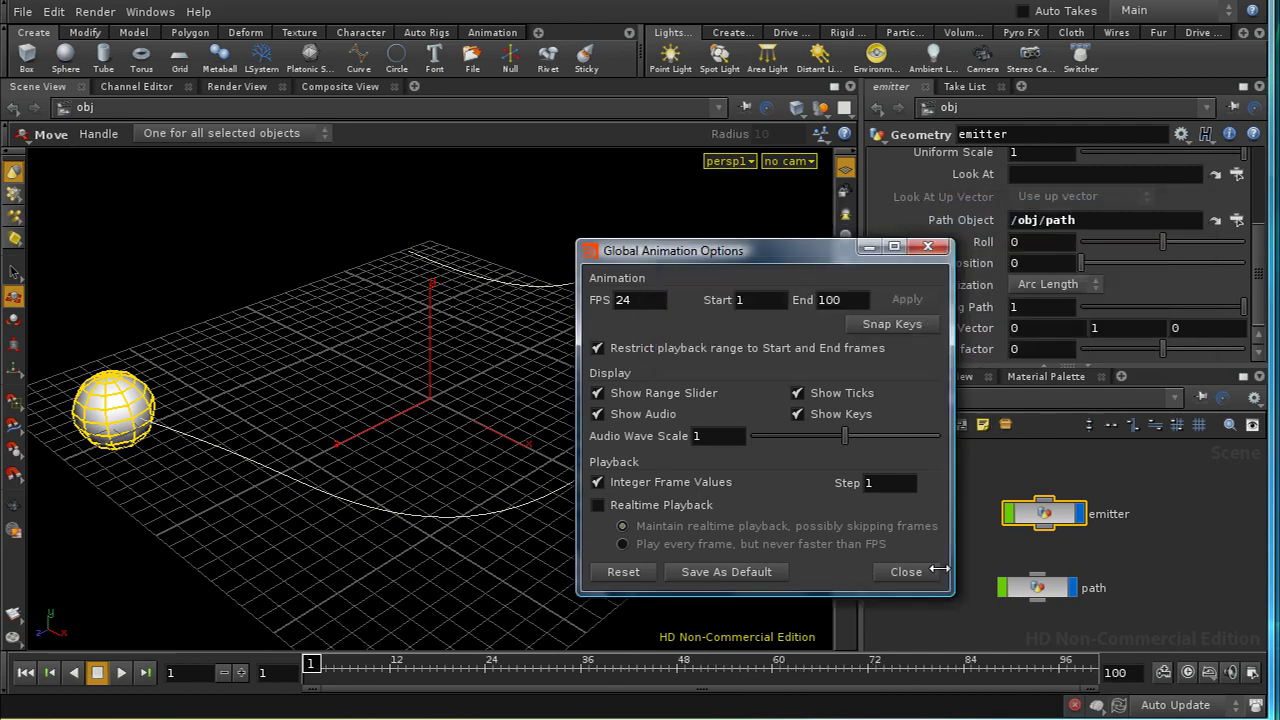
{"action": "left_click", "coordinate": [918, 576]}
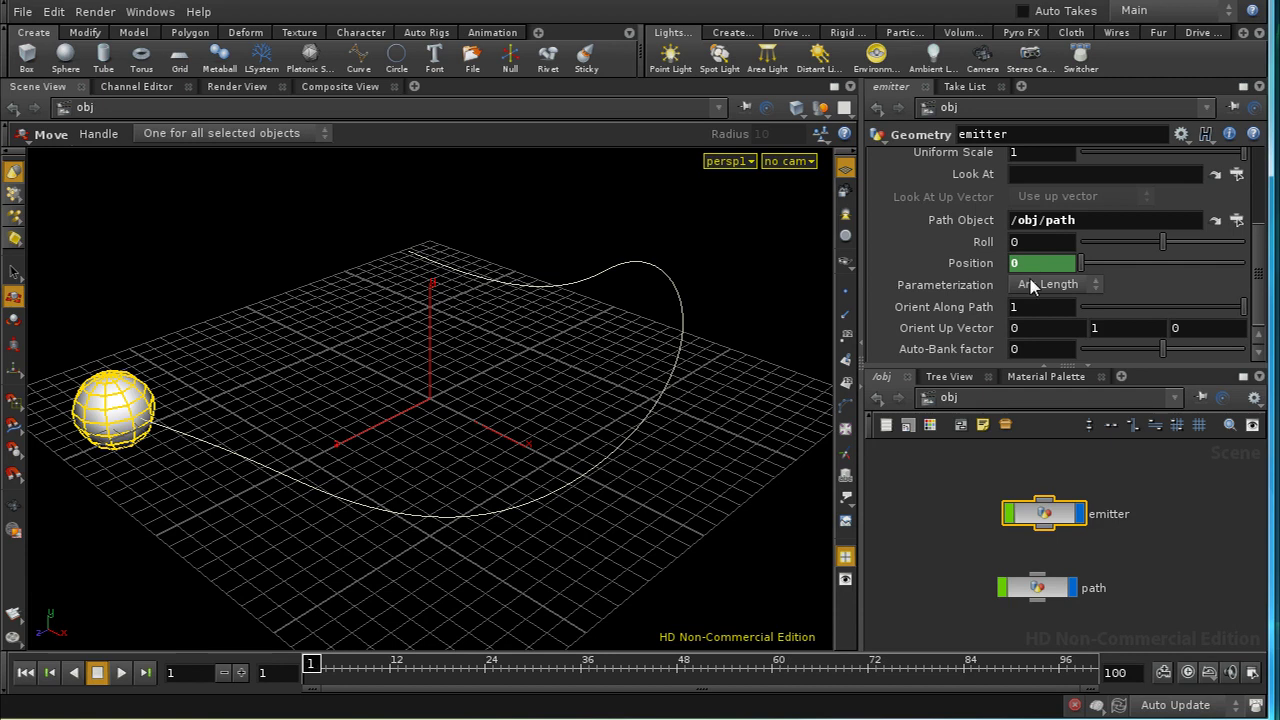
Animate the emitter along the path by keyframing its Position at 0 on frame 1 and 1 on frame 100
{"action": "left_click", "coordinate": [145, 672]}
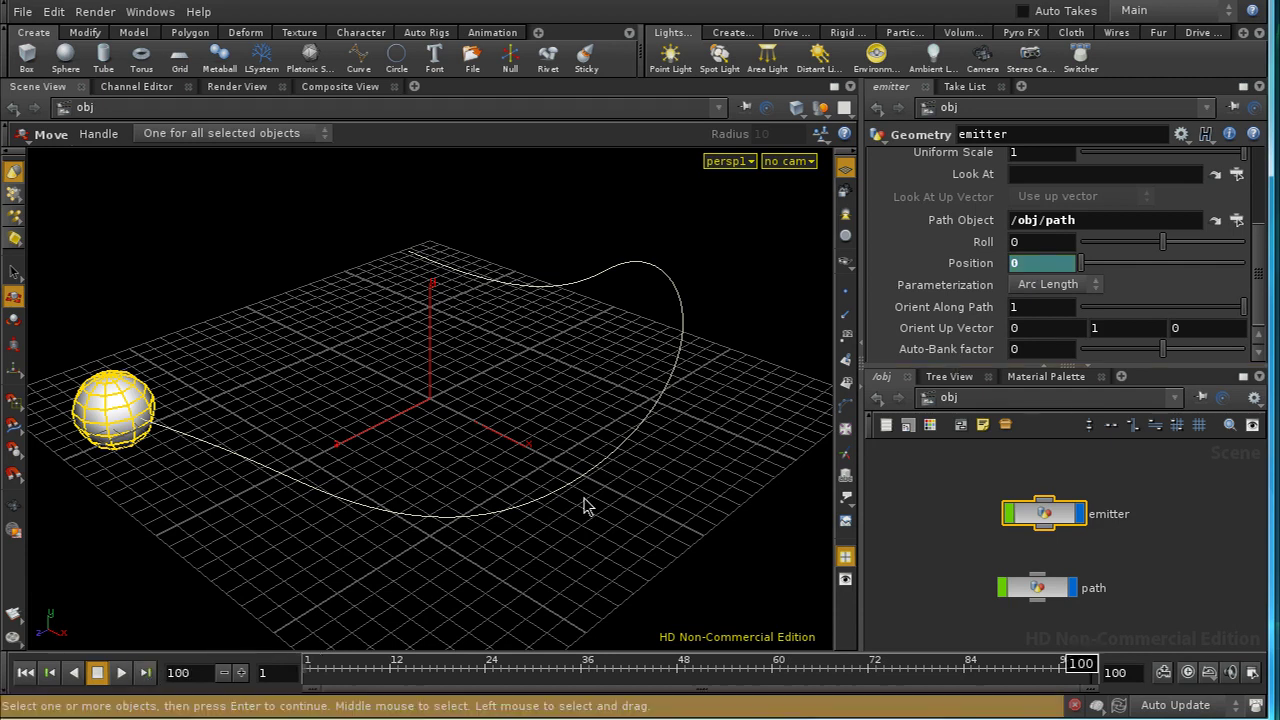
{"action": "left_click", "coordinate": [1036, 266], "text": "alt"}
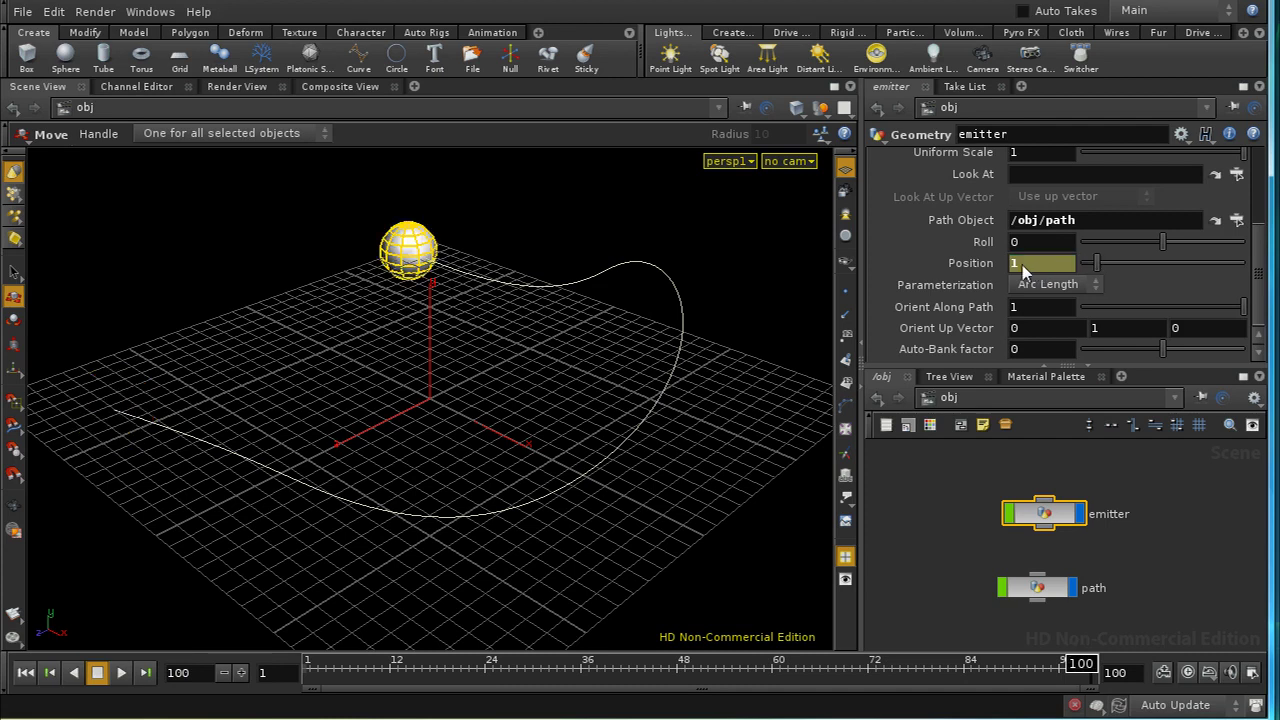
{"action": "left_click", "coordinate": [1014, 262]}
Align the path node under the emitter node and hide both objects in the viewport
{"action": "left_click_drag", "start_coordinate": [1046, 595], "coordinate": [1050, 592]}
{"action": "middle_click_drag", "start_coordinate": [1137, 594], "coordinate": [1142, 558]}
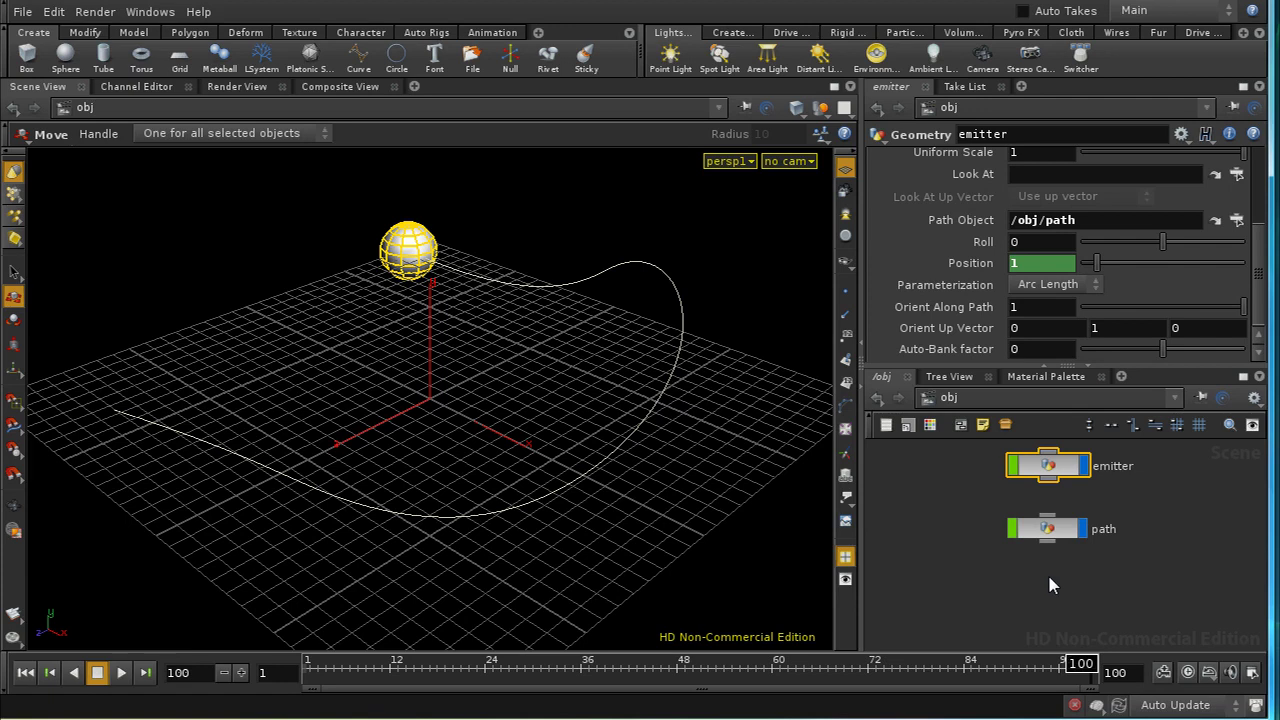
{"action": "left_click", "coordinate": [1084, 529]}
{"action": "left_click", "coordinate": [1085, 466]}
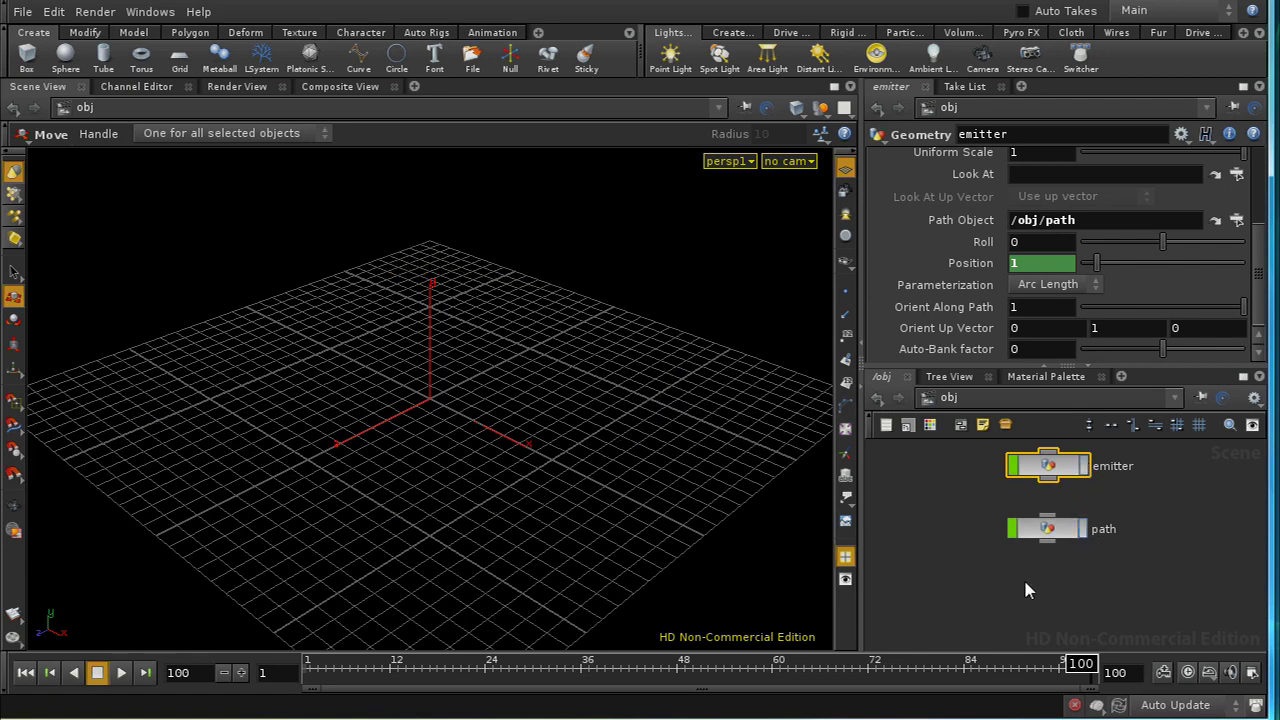
Add a Geometry object below the path node and rename it to particles
{"action": "key", "text": "Tab"}
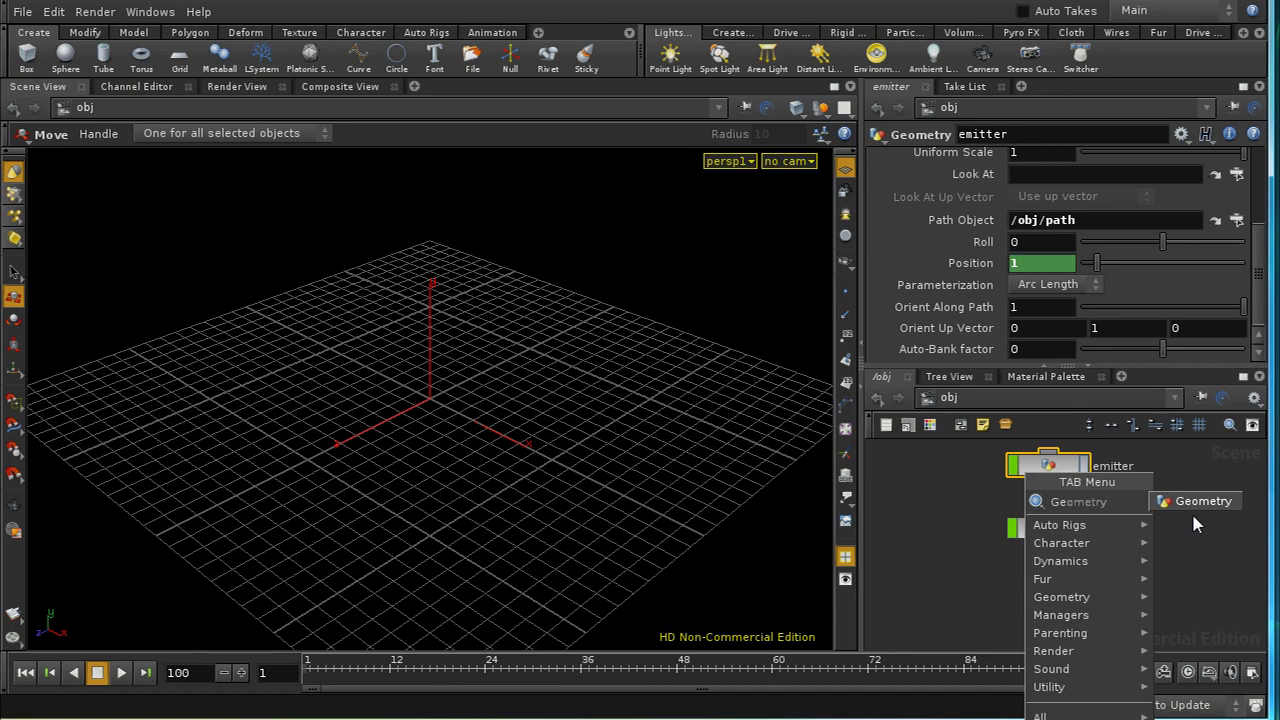
{"action": "left_click", "coordinate": [1191, 506]}
{"action": "left_click", "coordinate": [1041, 594]}
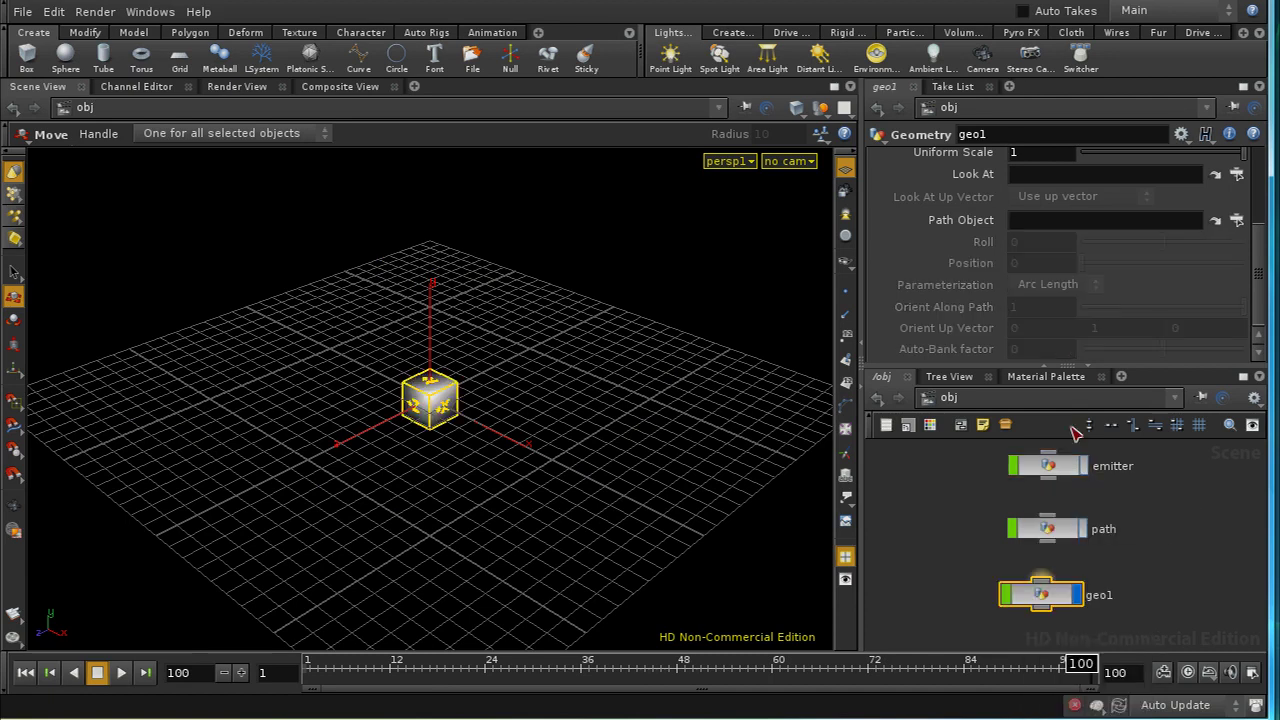
{"action": "scroll", "coordinate": [1257, 177], "scroll_direction": "up", "scroll_amount": 3}
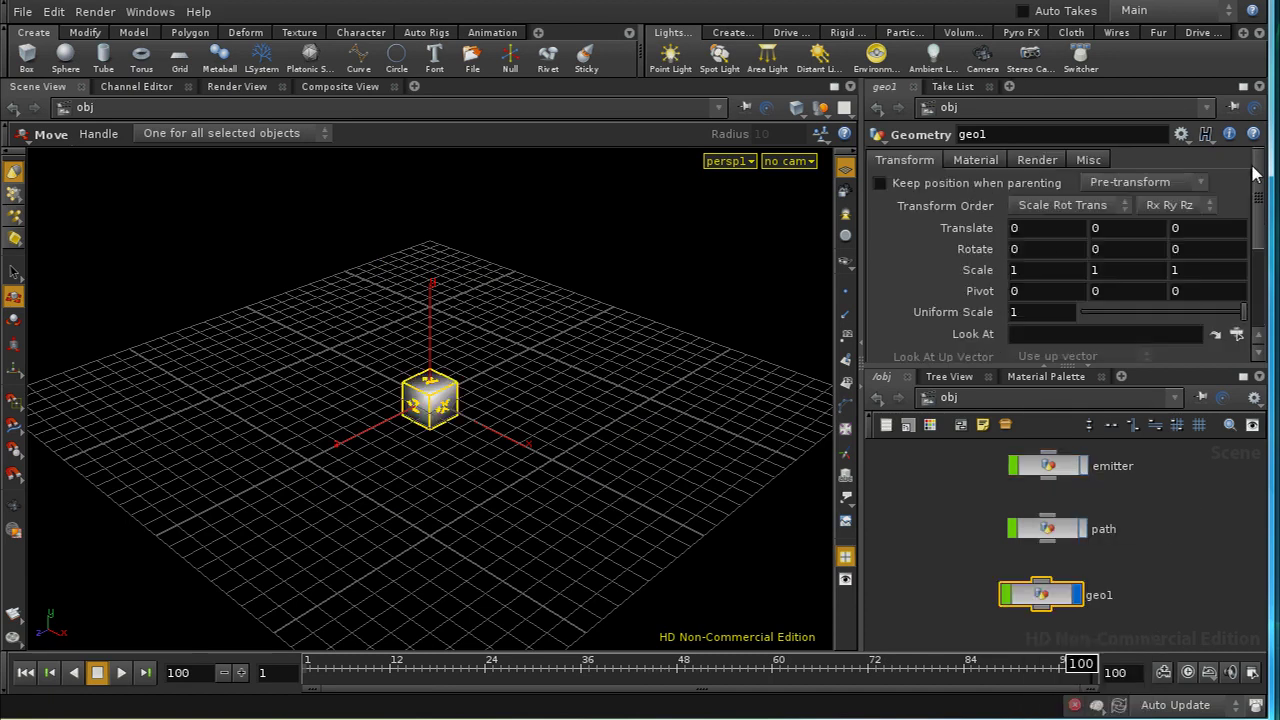
{"action": "double_click", "coordinate": [989, 140]}
{"action": "type", "text": "particles"}
{"action": "key", "text": "Return"}
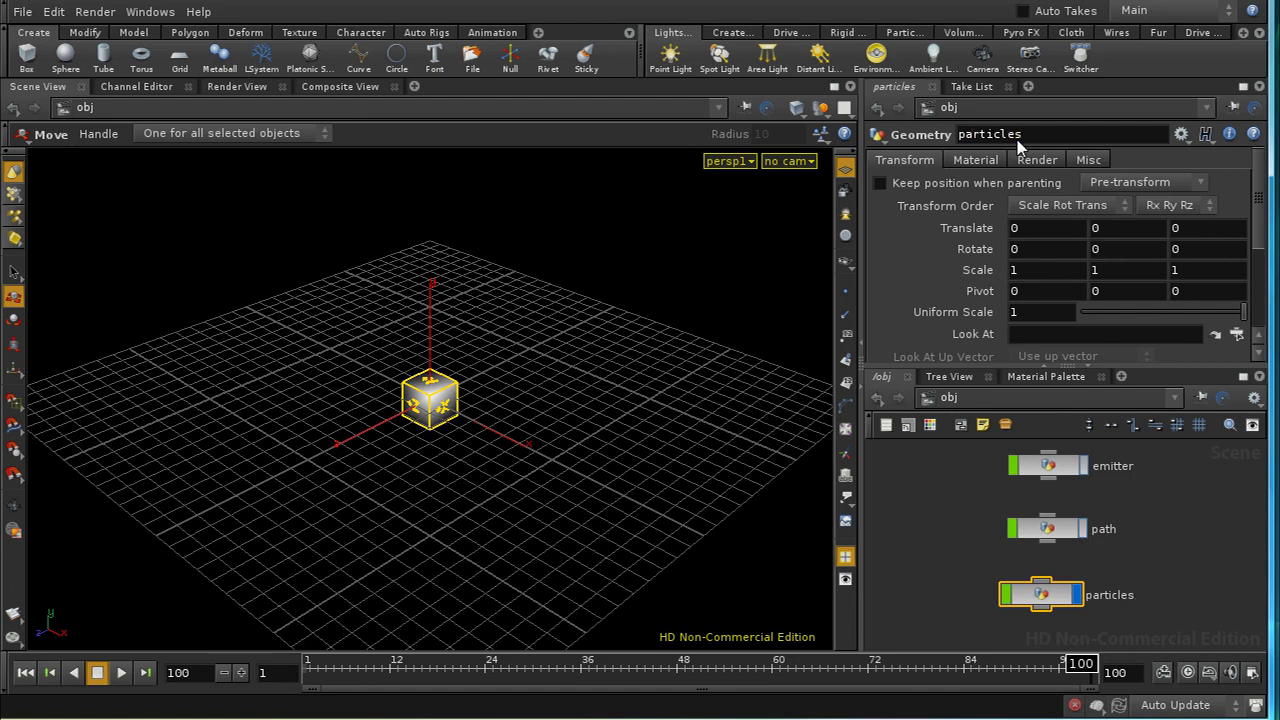
Inside the particles object, delete the default File node and add an Object Merge node
{"action": "double_click", "coordinate": [1048, 598]}
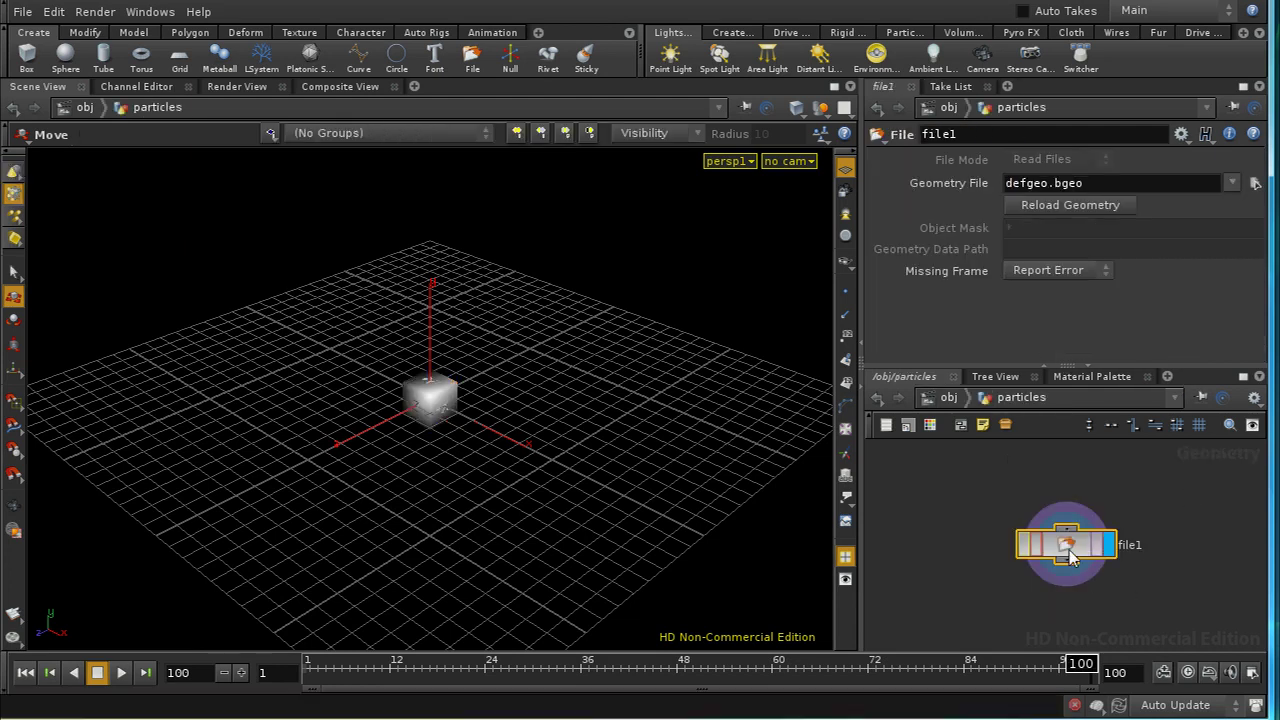
{"action": "key", "text": "Delete"}
{"action": "key", "text": "Tab"}
{"action": "type", "text": "obj"}
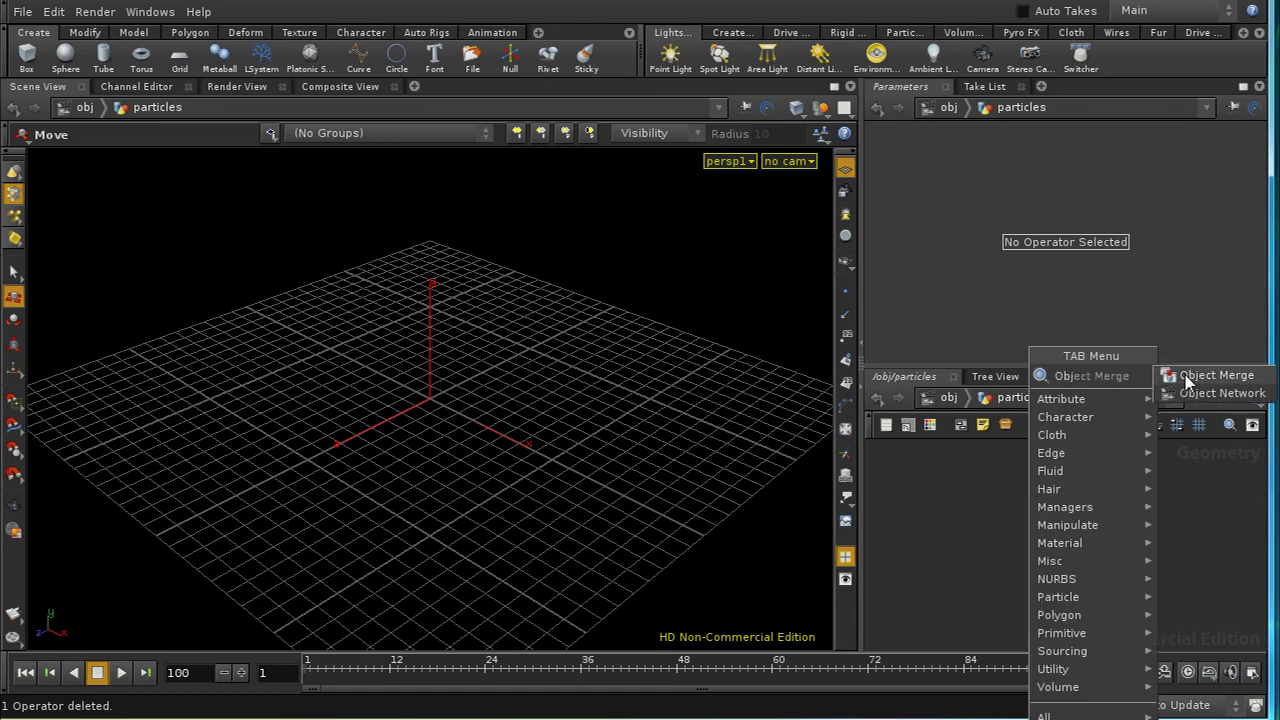
{"action": "left_click", "coordinate": [1188, 376]}
{"action": "left_click", "coordinate": [1077, 481]}
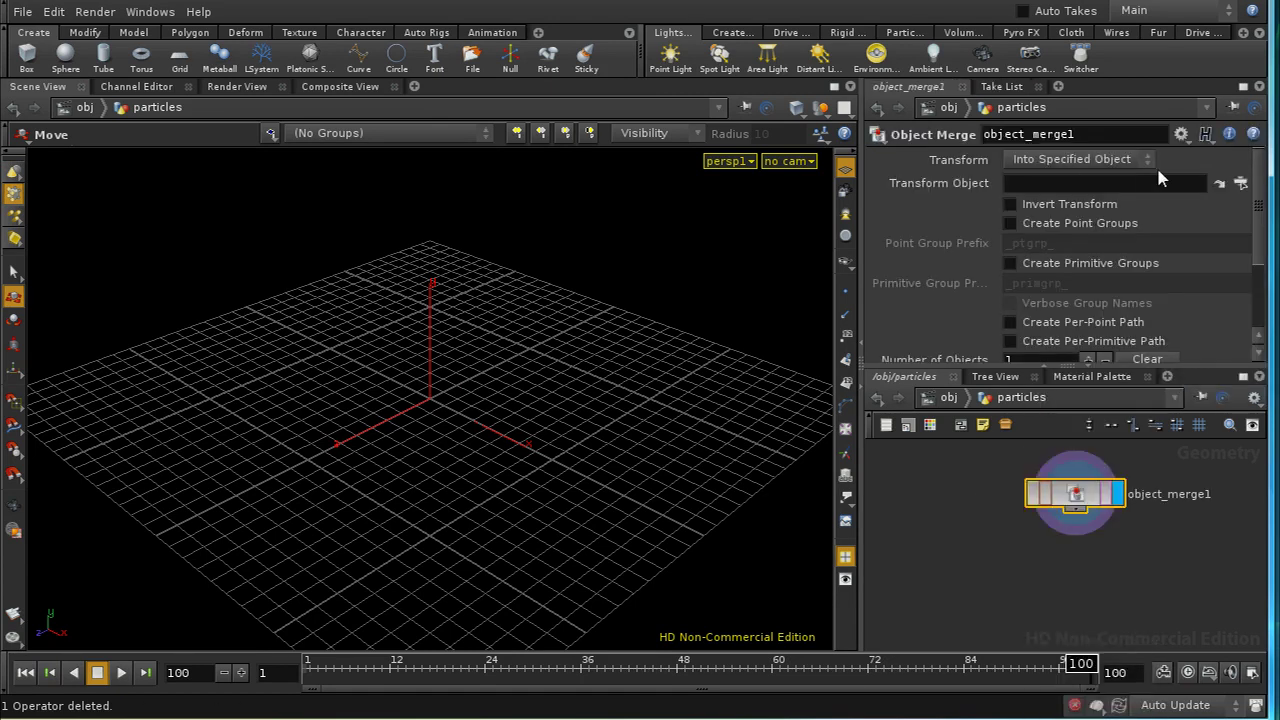
Set the Object Merge Transform to Into This Object and choose /obj/emitter as Object 1
{"action": "left_click", "coordinate": [1146, 162]}
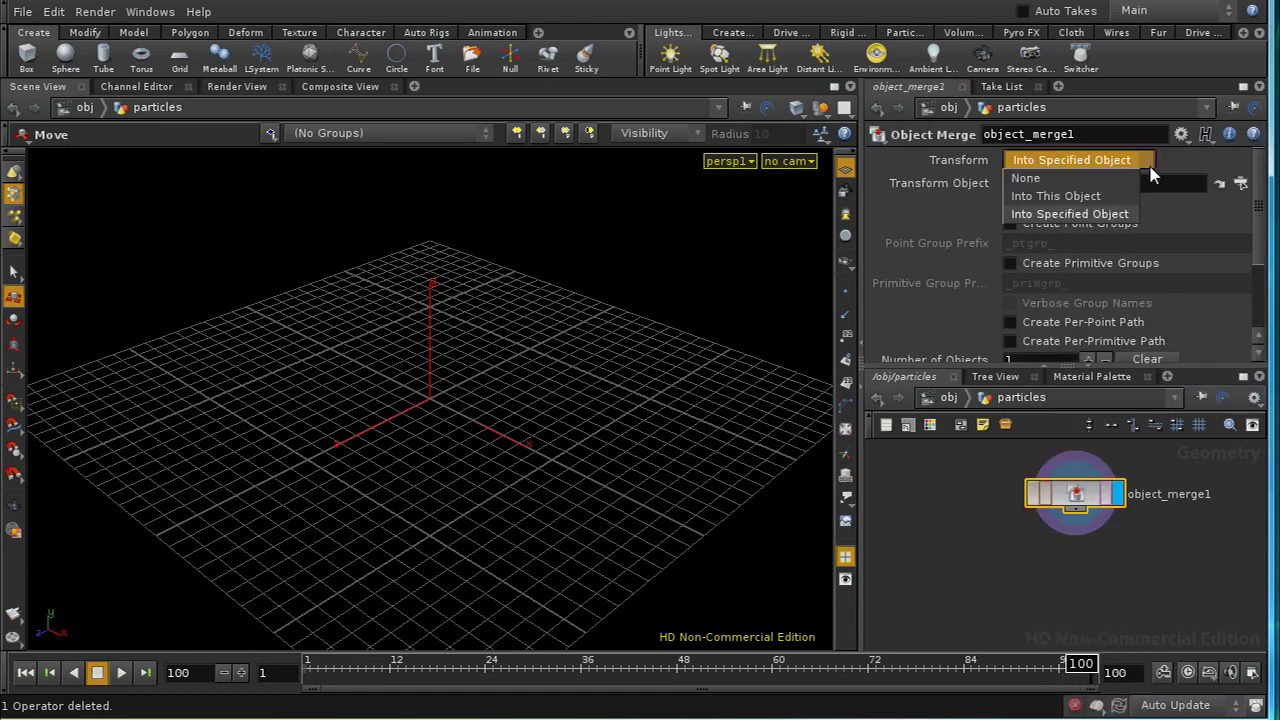
{"action": "left_click", "coordinate": [1101, 203]}
{"action": "left_click_drag", "start_coordinate": [1268, 262], "coordinate": [1274, 333]}
{"action": "left_click", "coordinate": [1237, 296]}
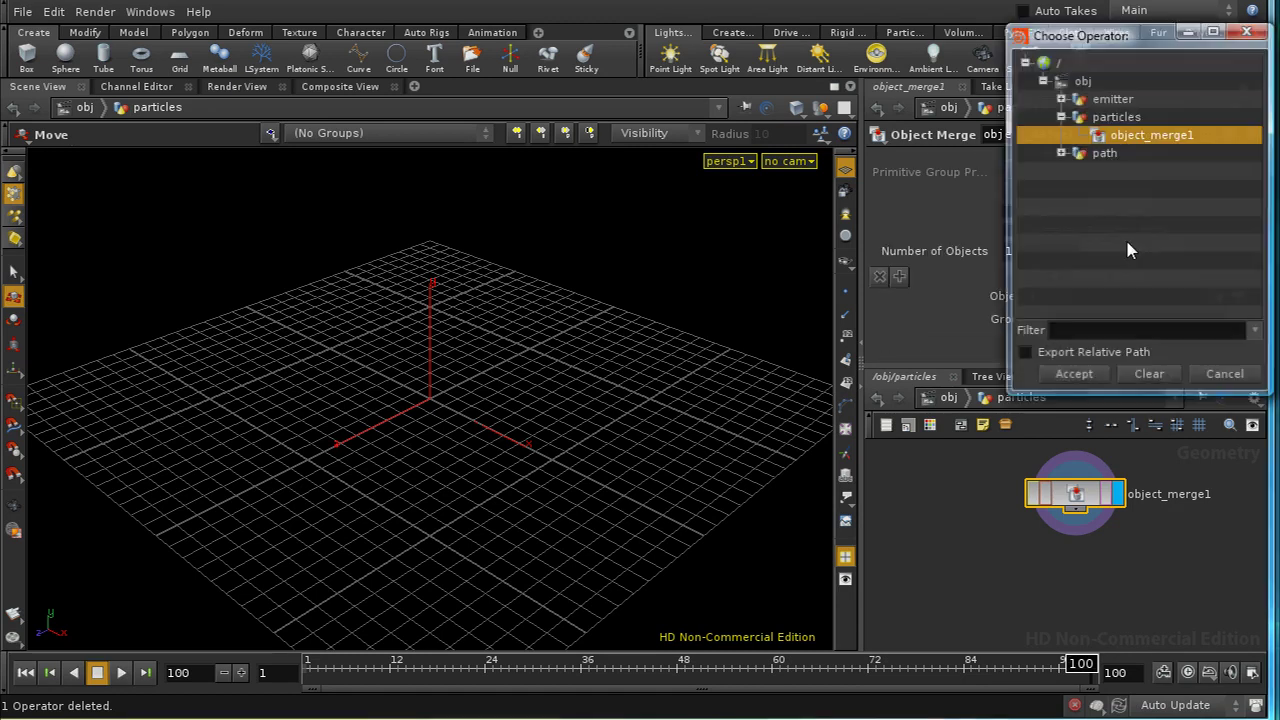
{"action": "left_click", "coordinate": [1098, 102]}
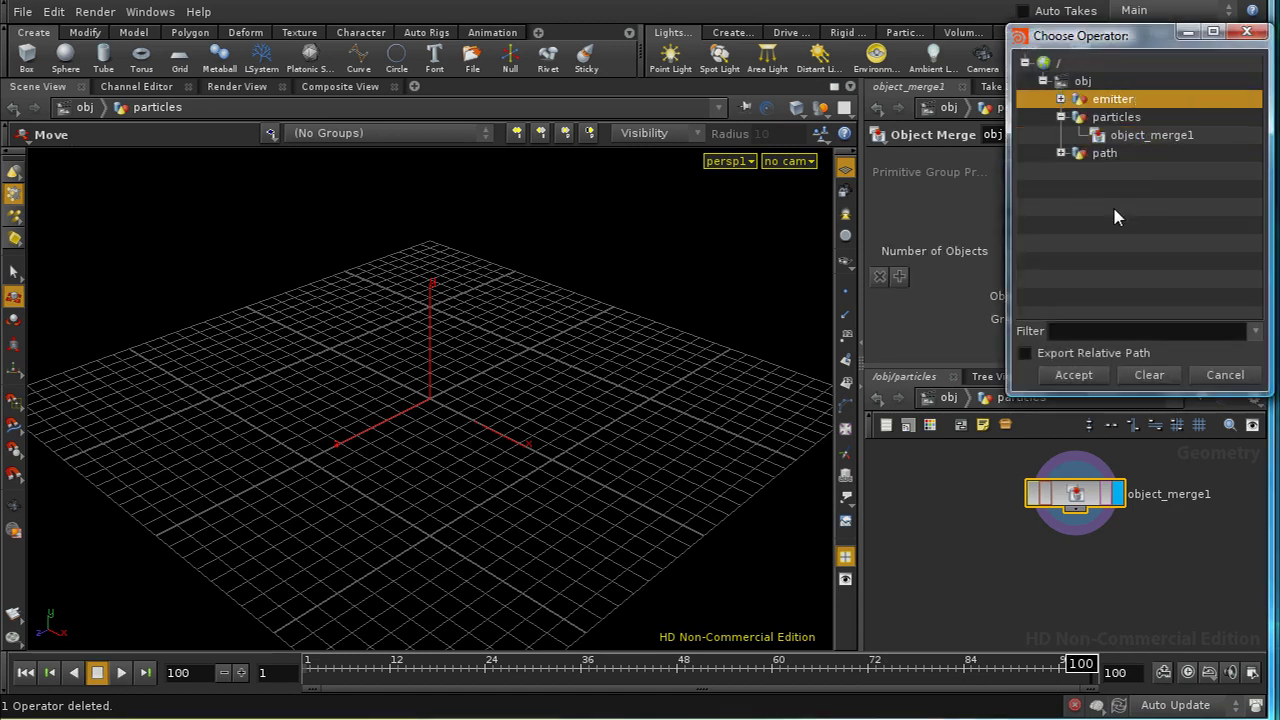
{"action": "left_click", "coordinate": [1088, 375]}
Append a Transform node below the Object Merge node
{"action": "key", "text": "Tab"}
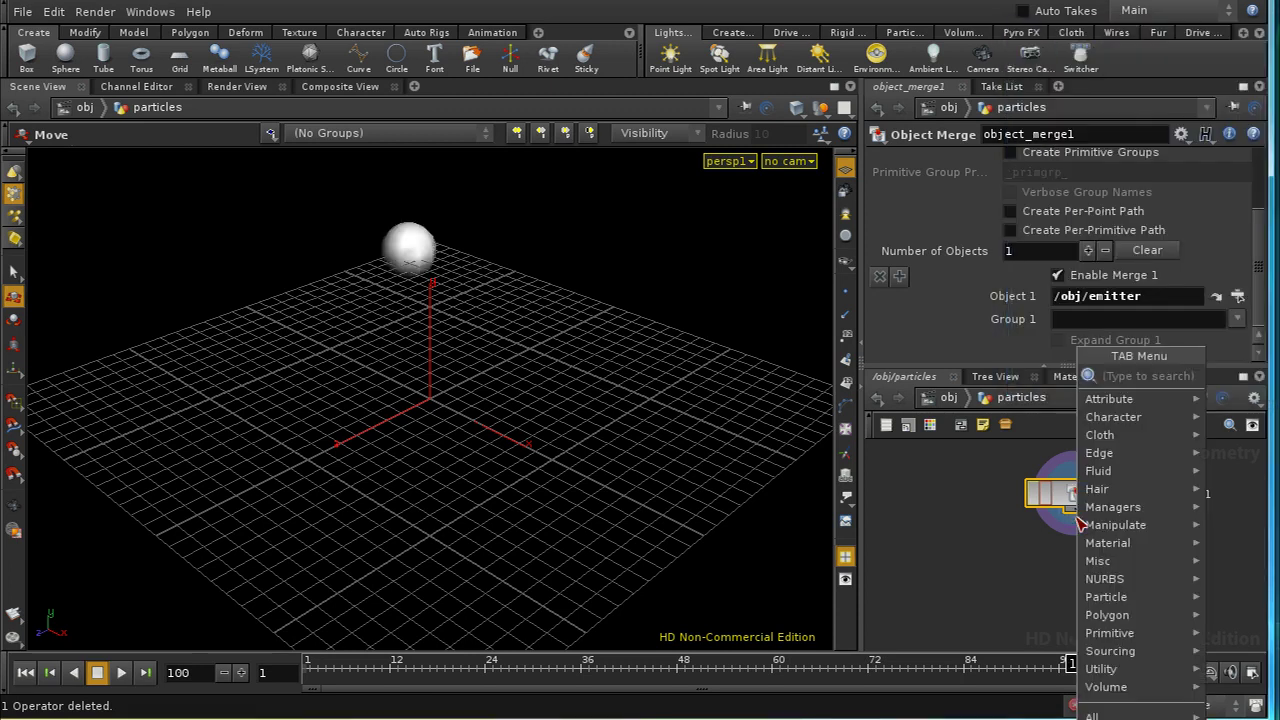
{"action": "type", "text": "tr"}
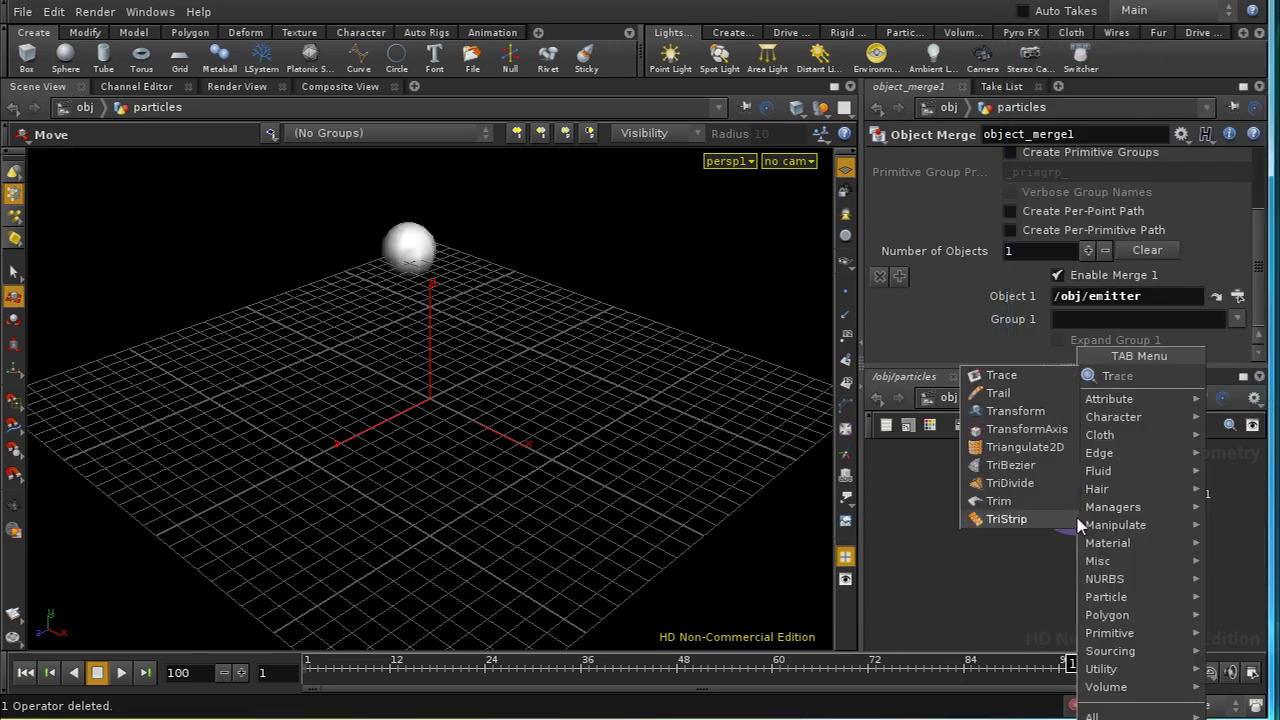
{"action": "left_click", "coordinate": [1015, 411]}
{"action": "left_click", "coordinate": [1087, 572]}
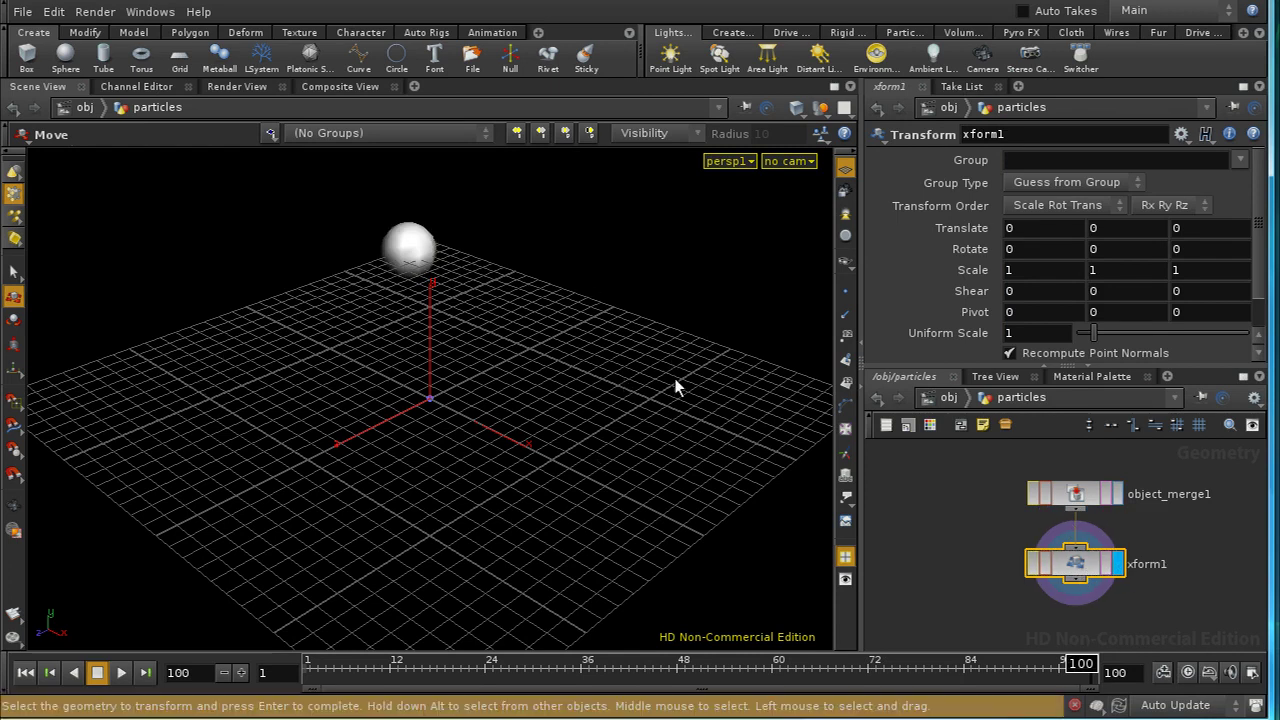
Append a POP Network below the Transform node and enter it
{"action": "middle_click_drag", "start_coordinate": [971, 486], "coordinate": [1034, 522]}
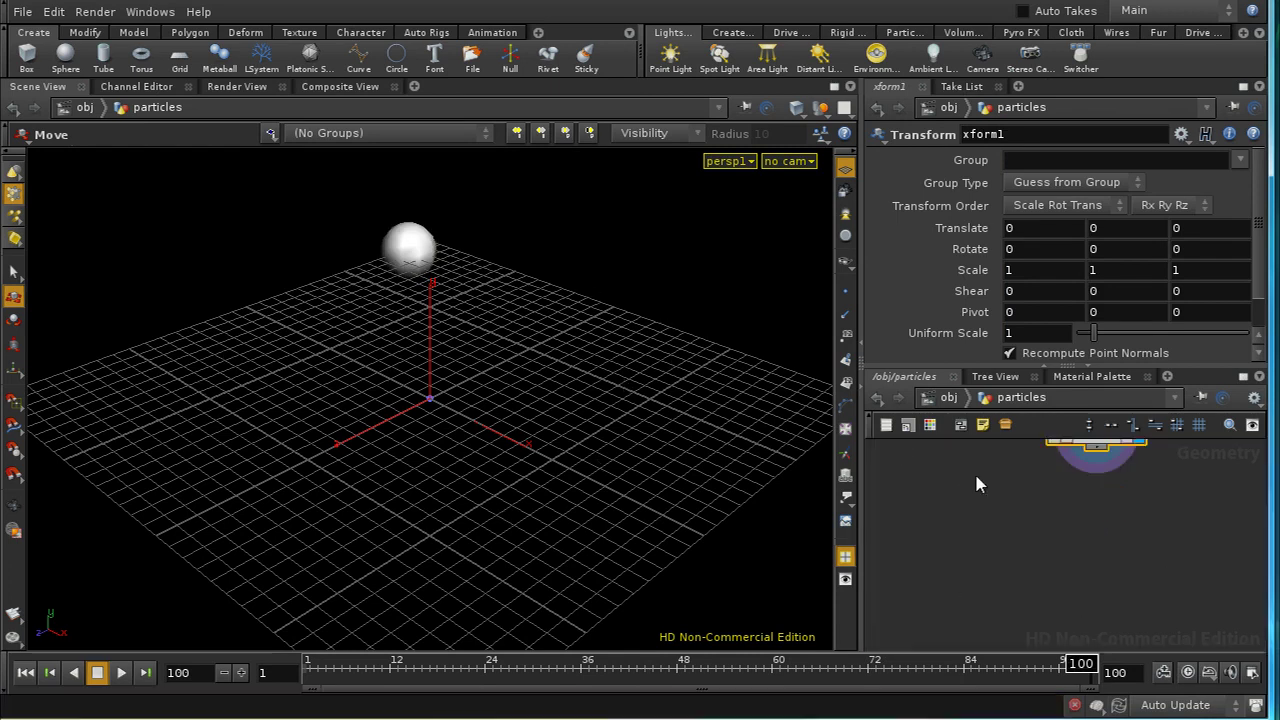
{"action": "key", "text": "Tab"}
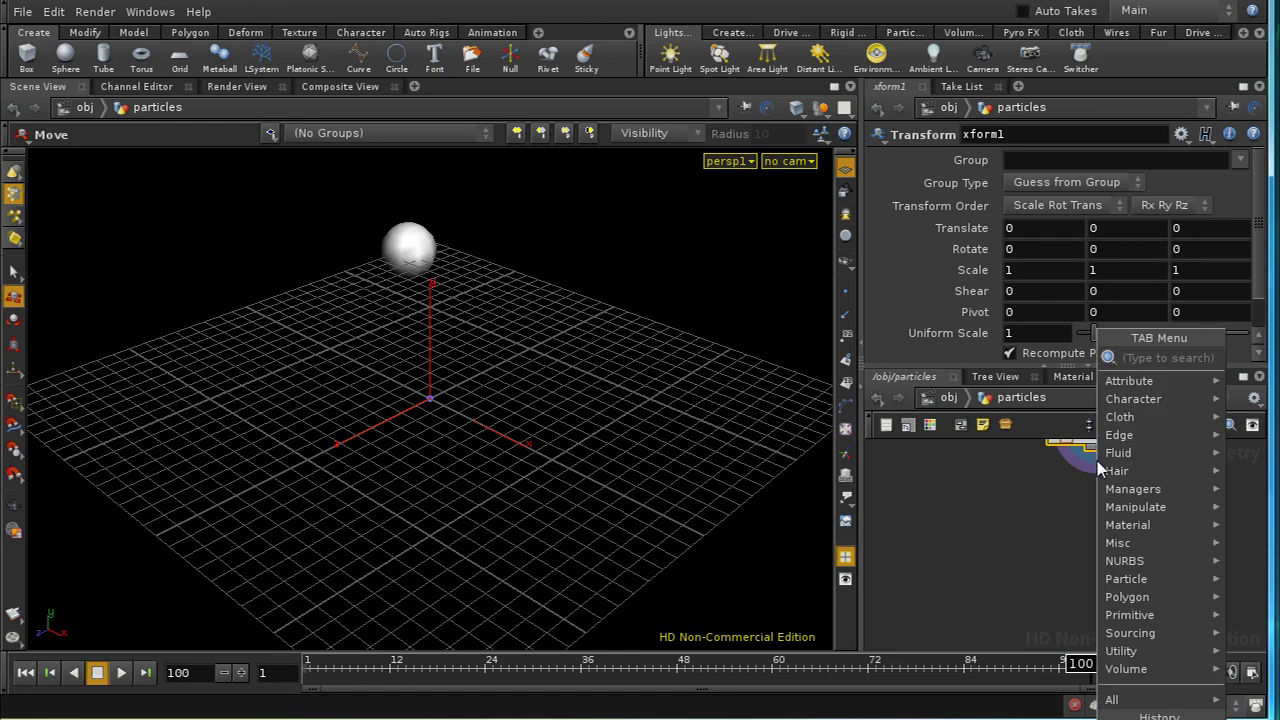
{"action": "type", "text": "pop"}
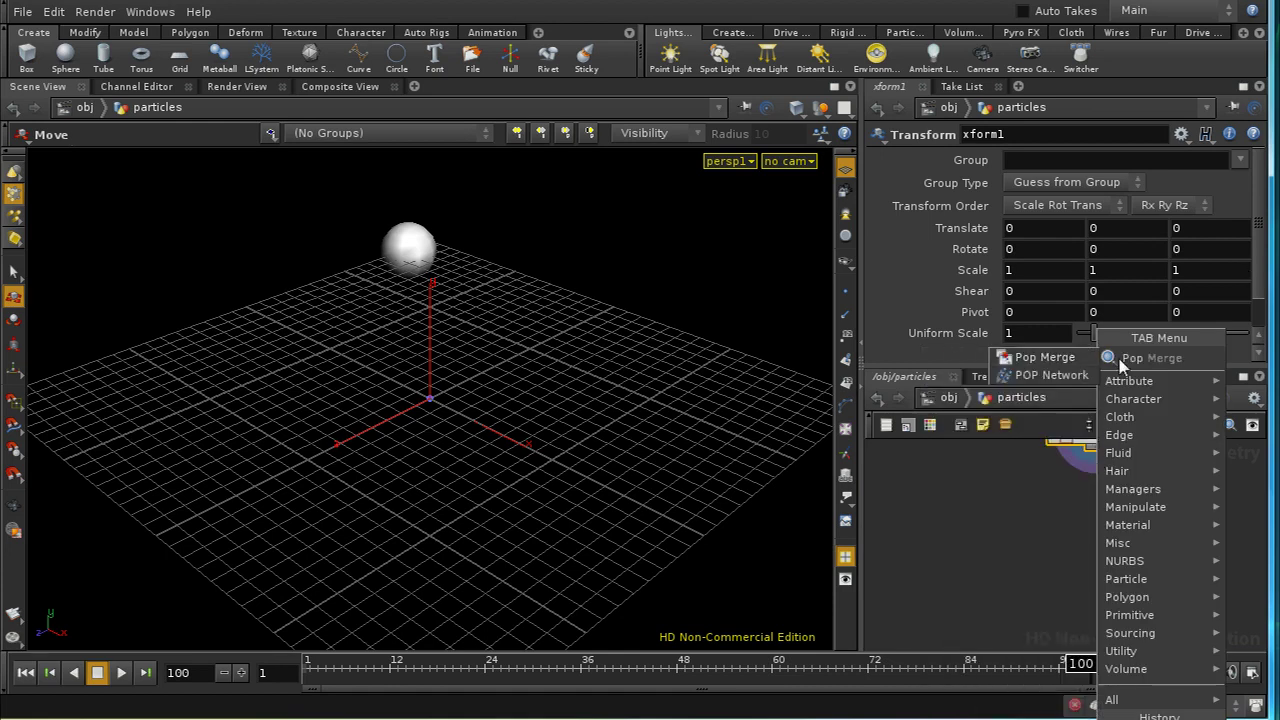
{"action": "left_click", "coordinate": [1051, 375]}
{"action": "left_click", "coordinate": [1090, 505]}
{"action": "double_click", "coordinate": [1090, 505]}
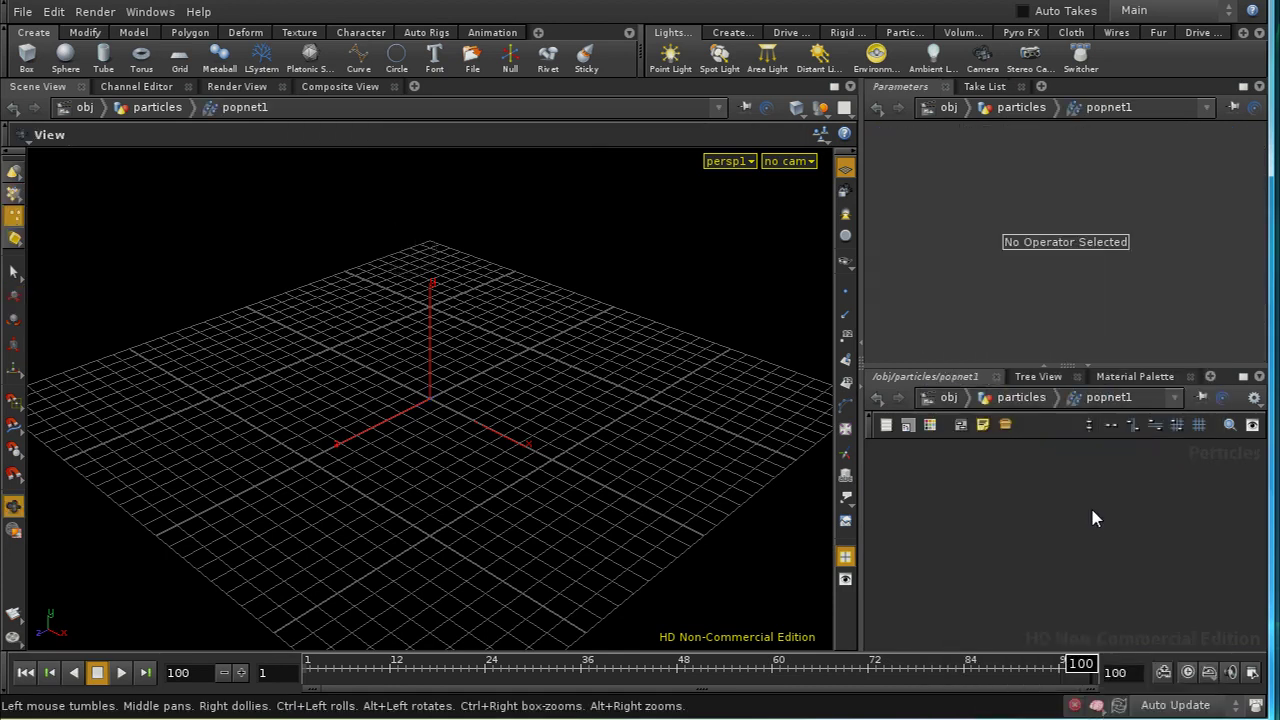
Add a Source node with Emission Type Volume and Geometry Source Use First Context Geometry
{"action": "key", "text": "Tab"}
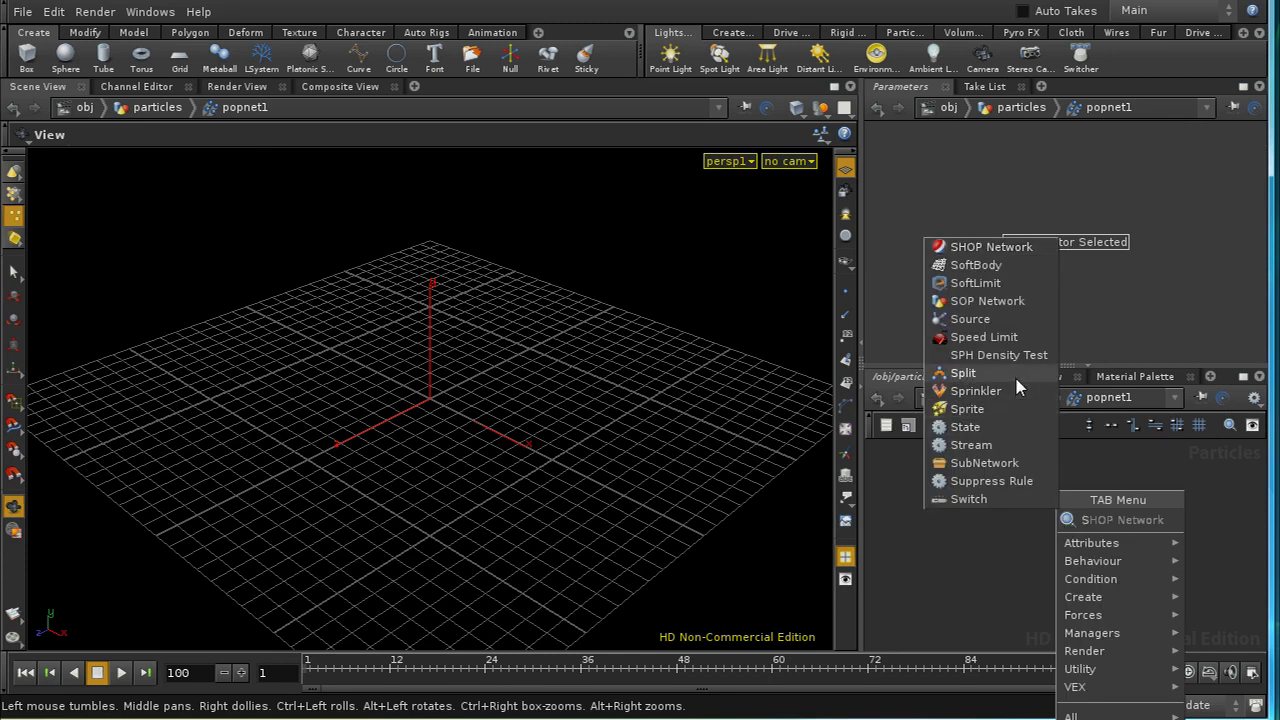
{"action": "left_click", "coordinate": [970, 319]}
{"action": "left_click", "coordinate": [1062, 508]}
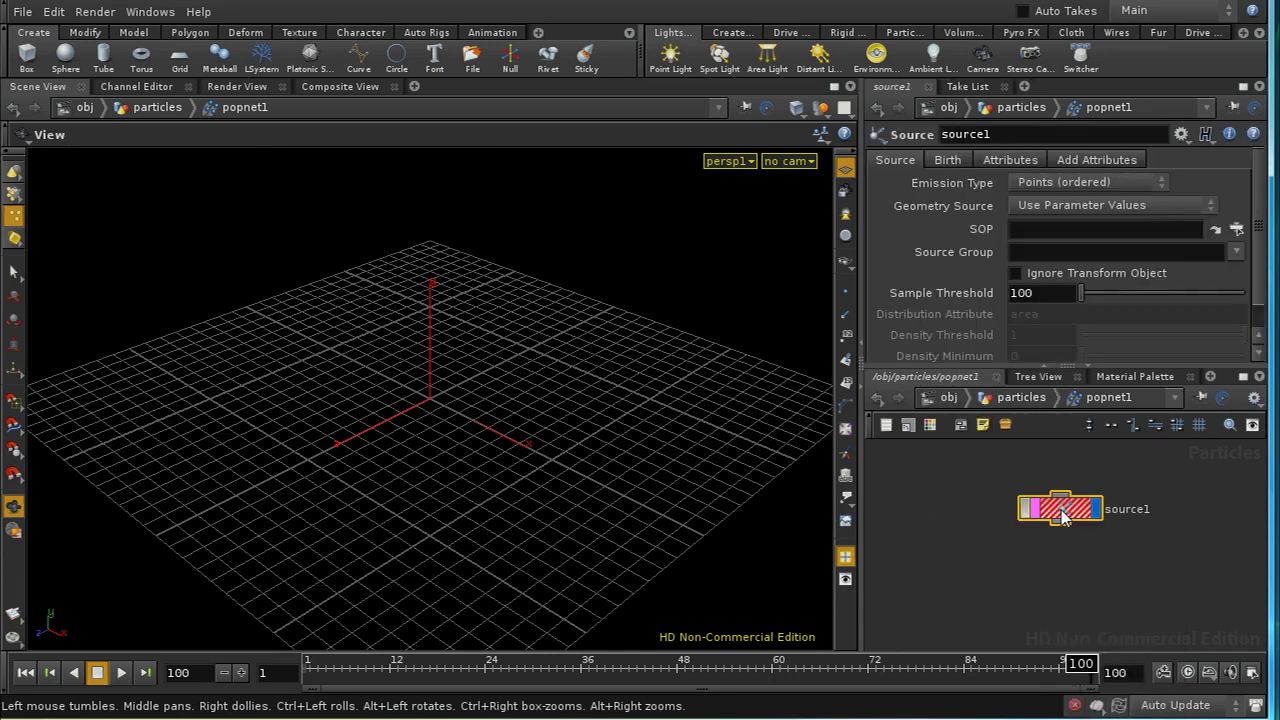
{"action": "left_click", "coordinate": [1030, 185]}
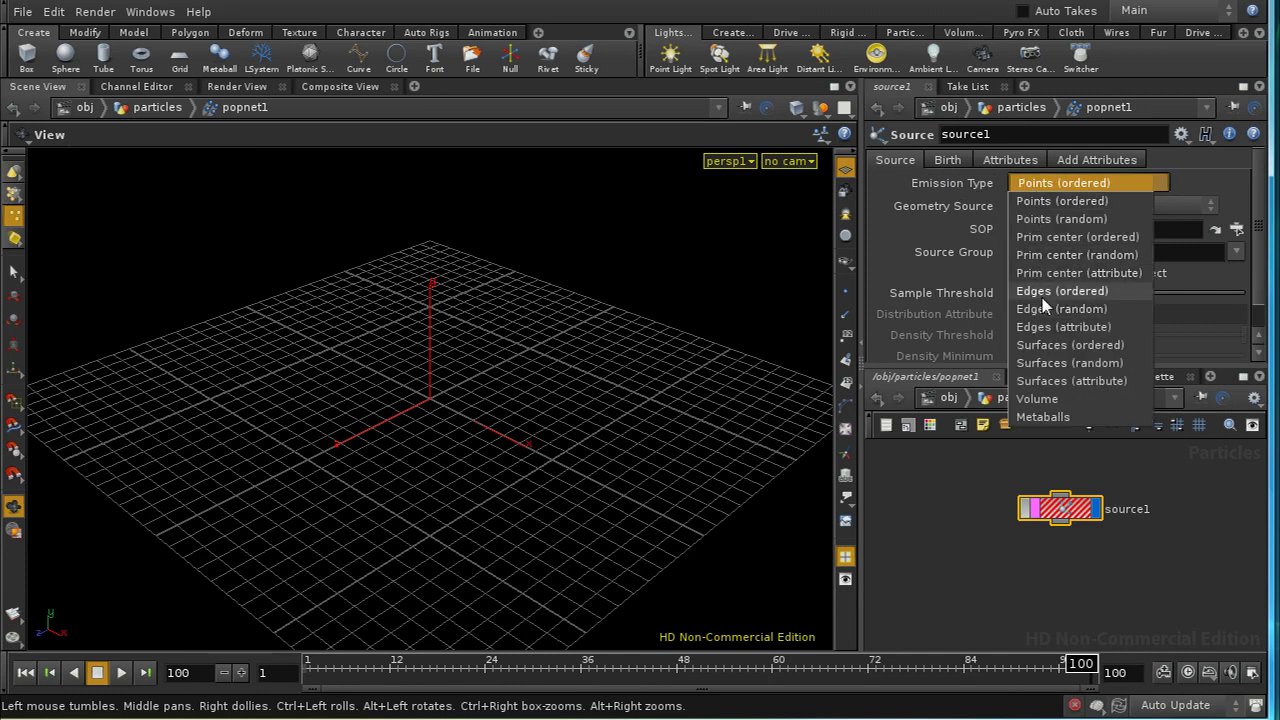
{"action": "left_click", "coordinate": [1040, 399]}
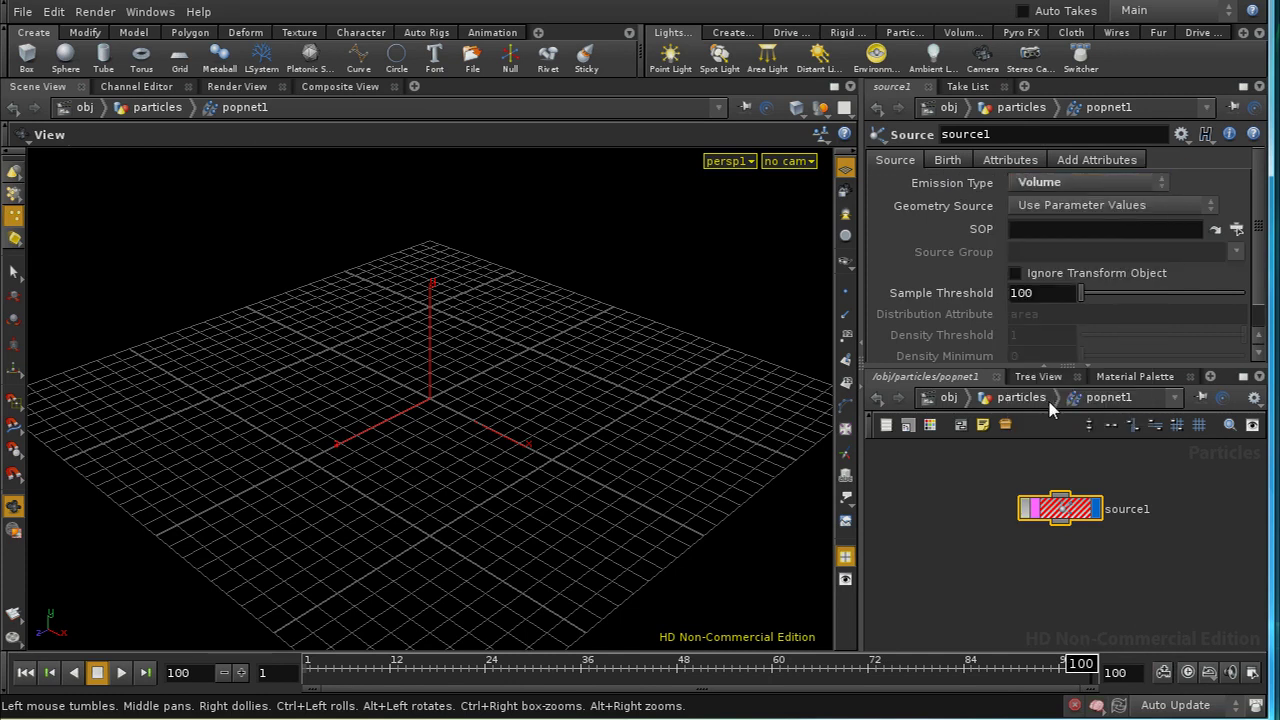
{"action": "left_click", "coordinate": [1060, 205]}
{"action": "left_click", "coordinate": [1055, 243]}
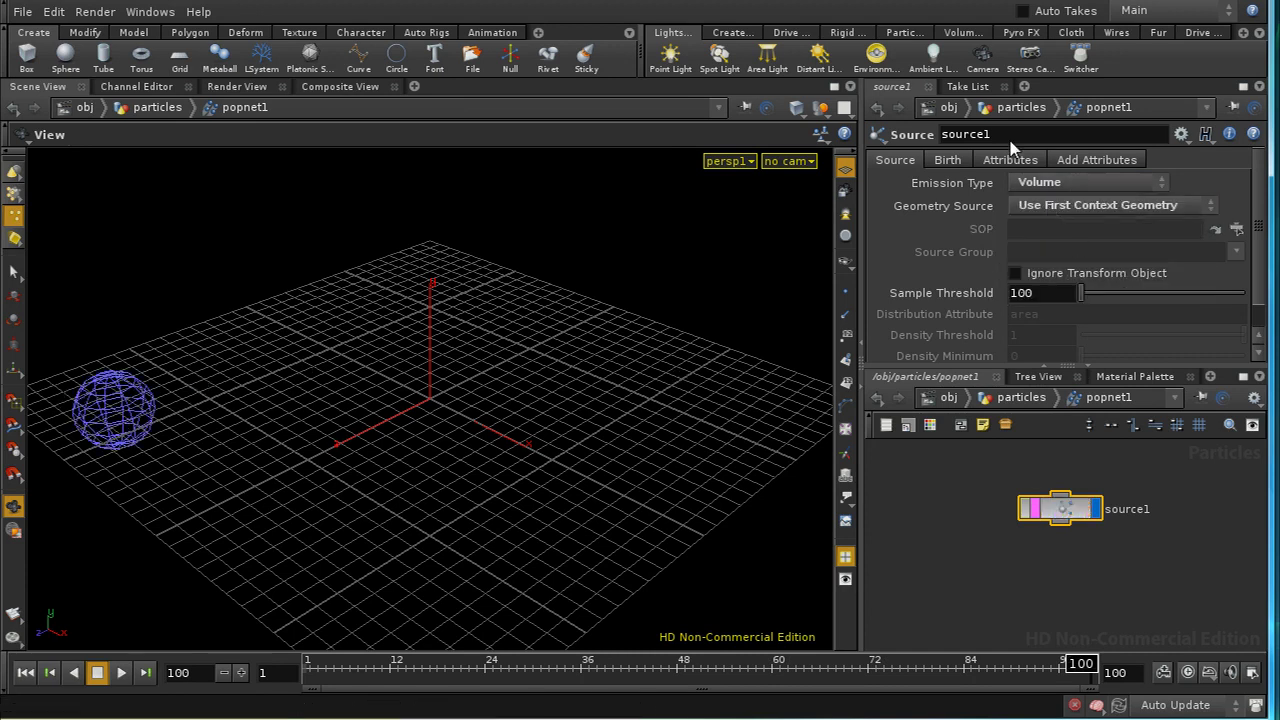
Set the source's Const. Birth Rate to 1000 and its Birth Group to birth
{"action": "left_click", "coordinate": [949, 162]}
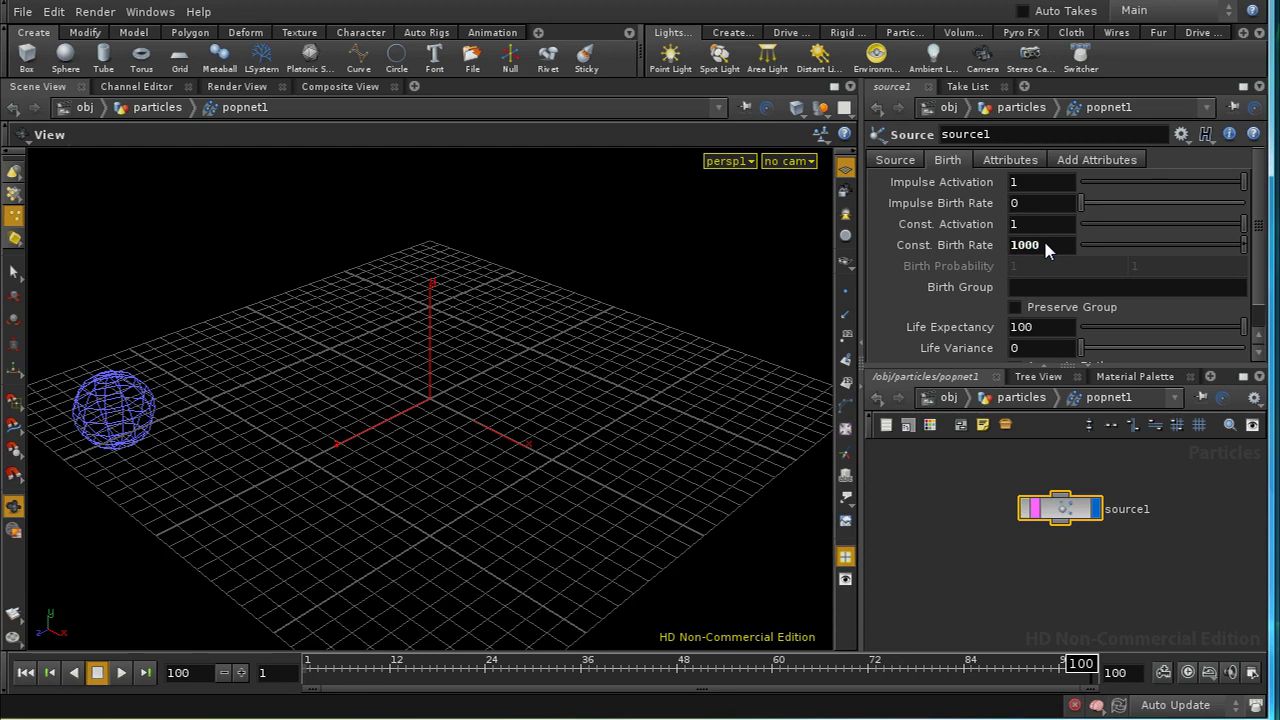
{"action": "left_click", "coordinate": [1050, 292]}
{"action": "type", "text": "birth"}
{"action": "key", "text": "Return"}
Append a Curl Noise node below the Source node
{"action": "left_click", "coordinate": [1059, 535]}
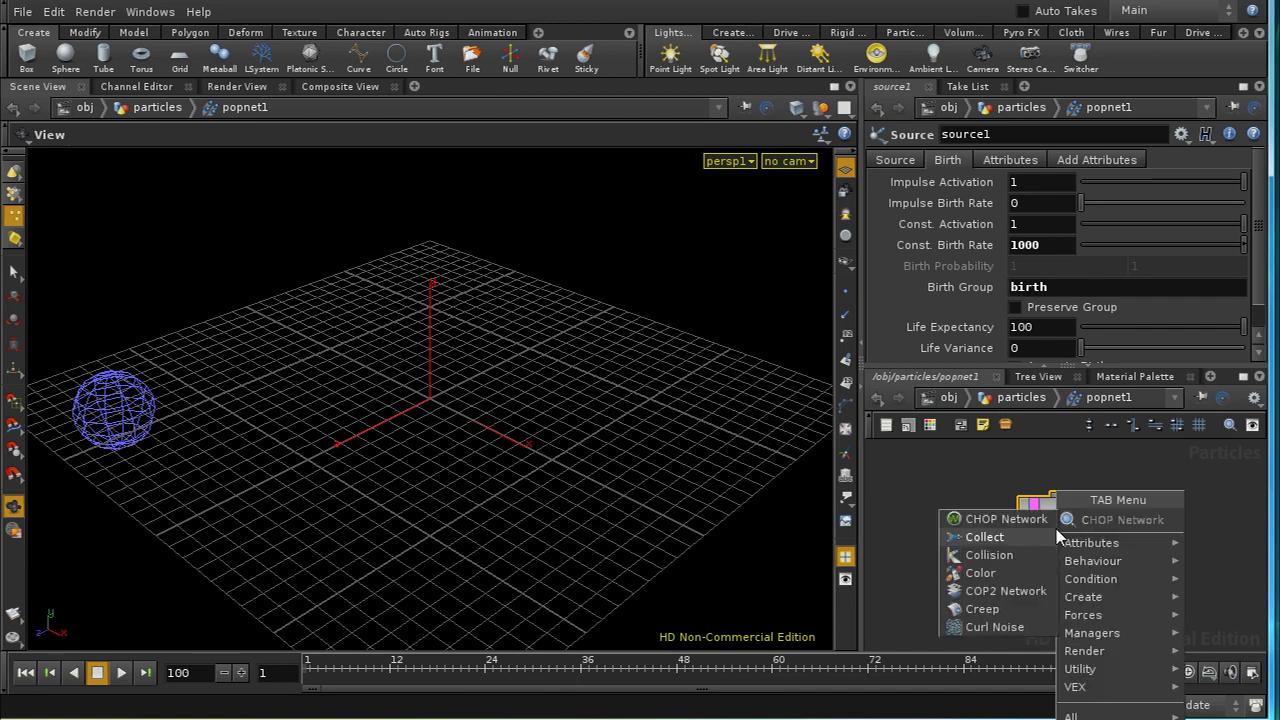
{"action": "type", "text": "Curl Noise"}
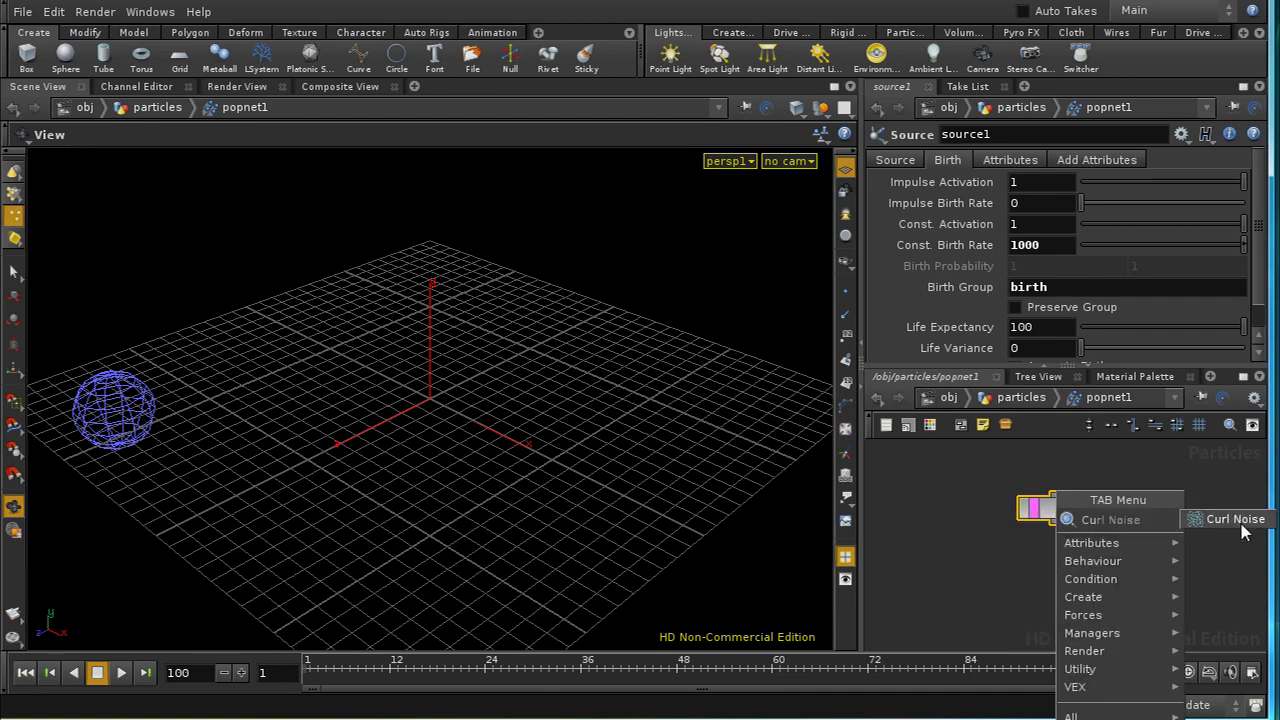
{"action": "key", "text": "Return"}
{"action": "left_click", "coordinate": [1069, 578]}
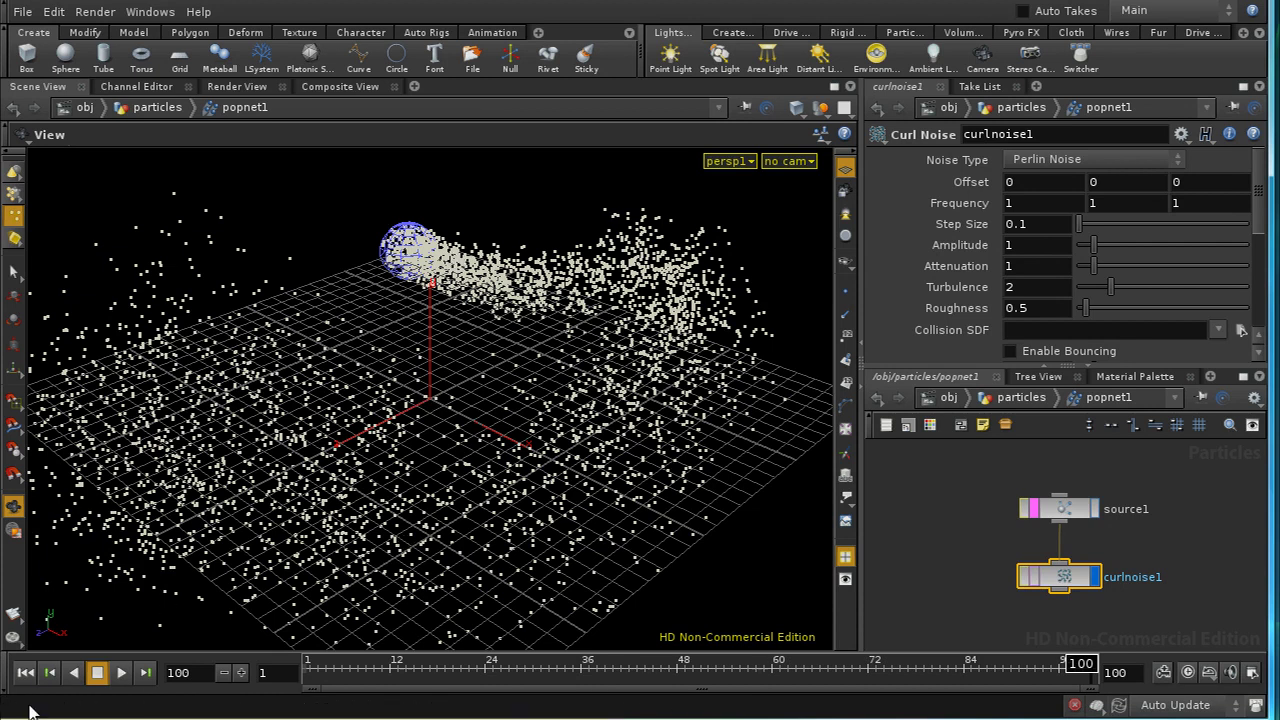
Return to frame 1 and set the Curl Noise Frequency to 0.3 on all axes and Amplitude to 2
{"action": "left_click", "coordinate": [25, 672]}
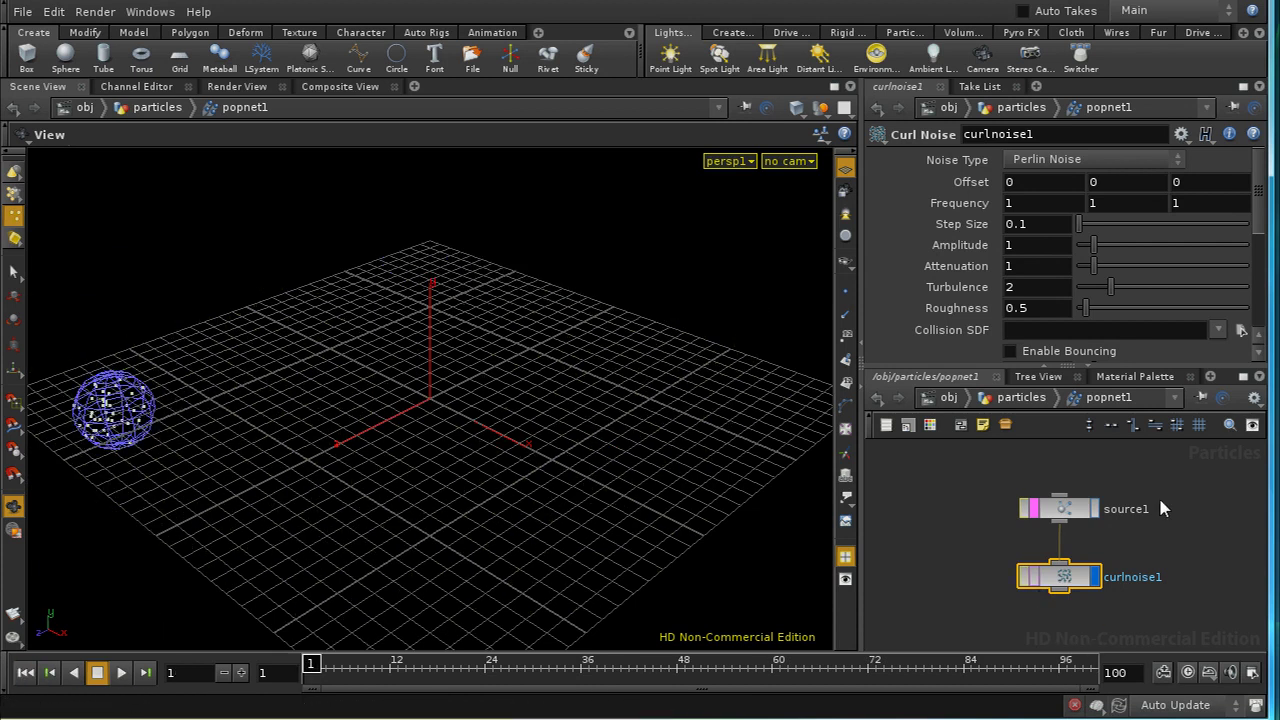
{"action": "middle_click", "coordinate": [962, 203]}
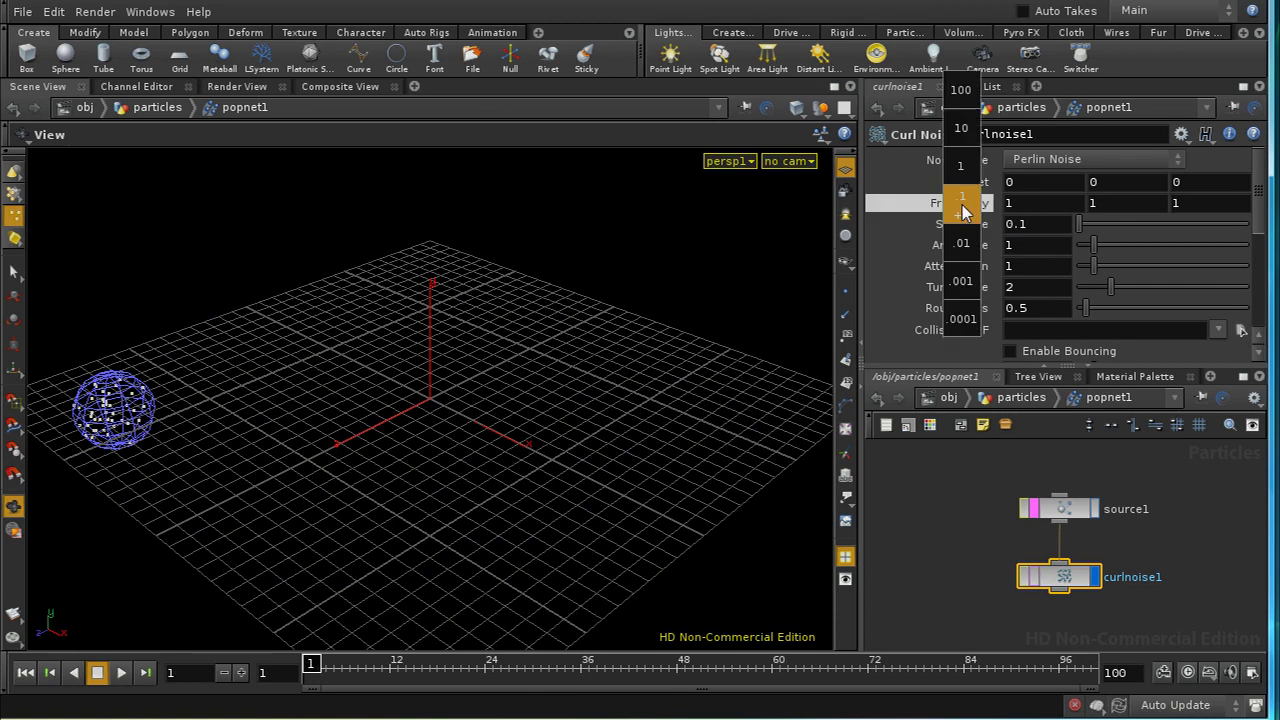
{"action": "middle_click_drag", "start_coordinate": [962, 210], "coordinate": [882, 229]}
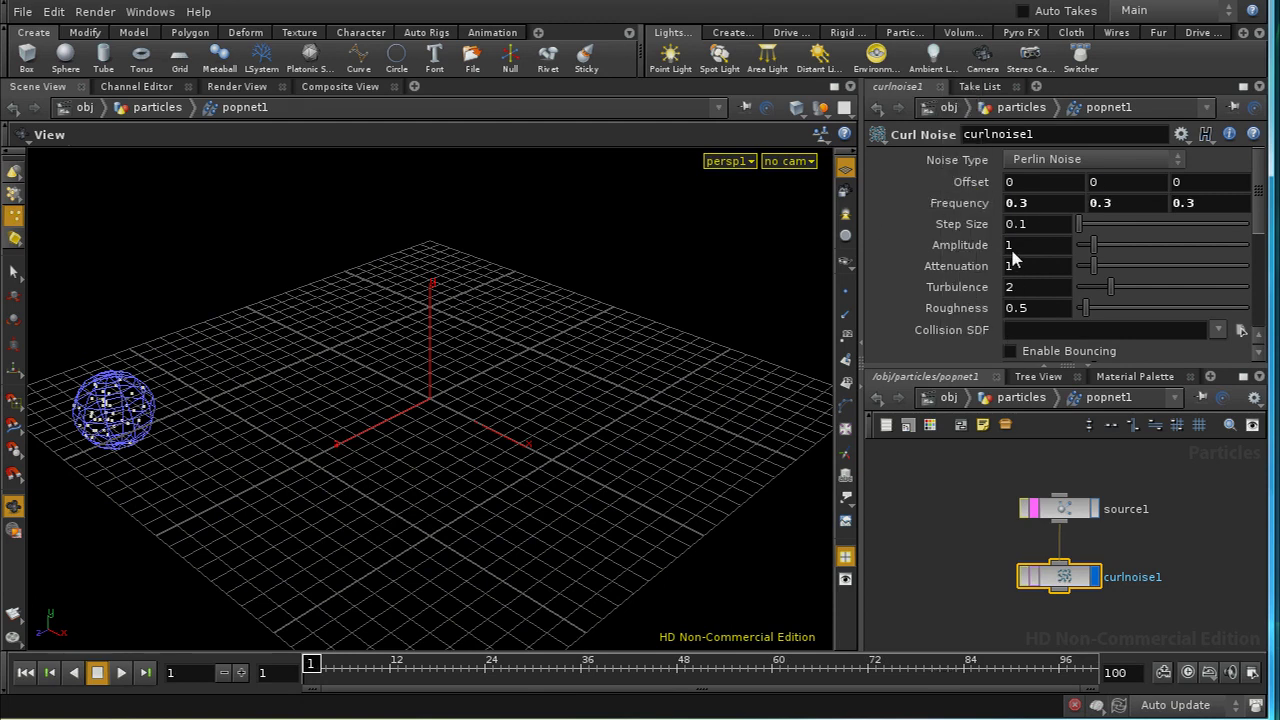
{"action": "double_click", "coordinate": [1021, 244]}
{"action": "type", "text": "2"}
{"action": "key", "text": "Return"}
{"action": "mouse_move", "coordinate": [1030, 290]}
{"action": "middle_mouse_down"}
{"action": "mouse_move", "coordinate": [1060, 276]}
{"action": "mouse_move", "coordinate": [1034, 286]}
{"action": "mouse_move", "coordinate": [1056, 290]}
{"action": "mouse_move", "coordinate": [1029, 285]}
{"action": "middle_mouse_up"}
Set the Curl Noise Advection Type to Update Velocity, then preview the particle motion and return to frame 1
{"action": "left_click_drag", "start_coordinate": [1264, 190], "coordinate": [1268, 266]}
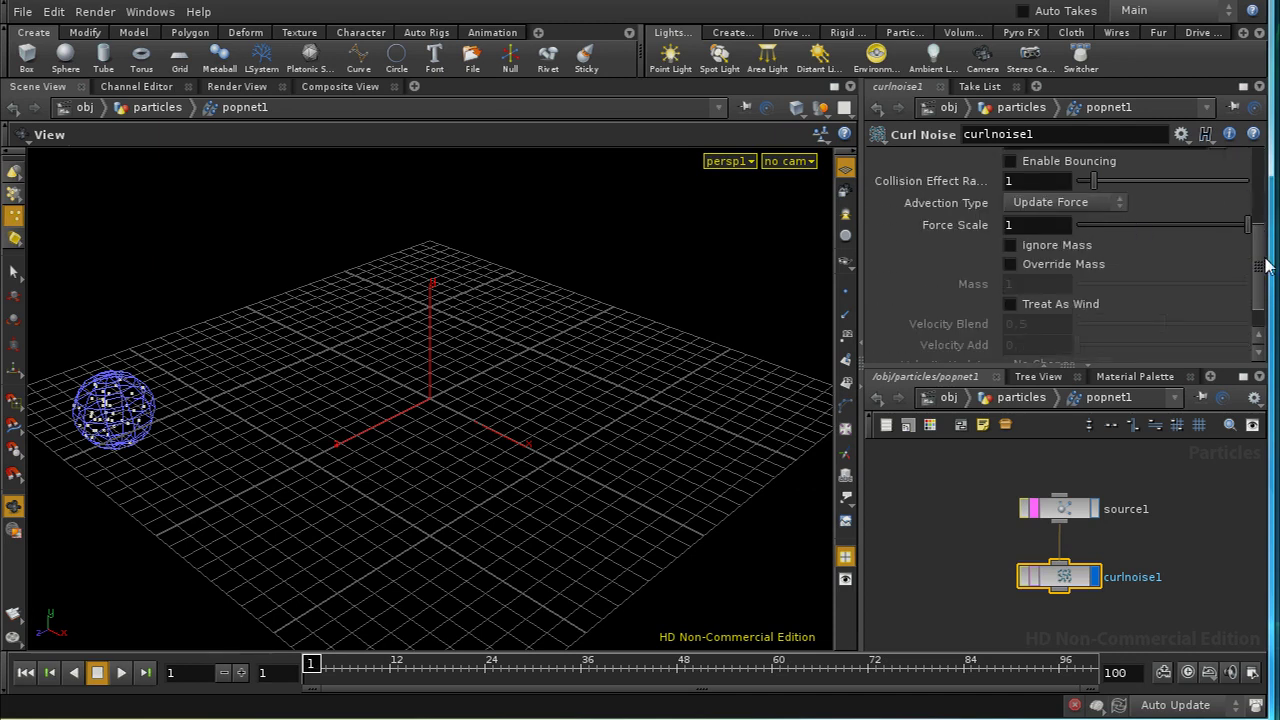
{"action": "left_click", "coordinate": [1023, 203]}
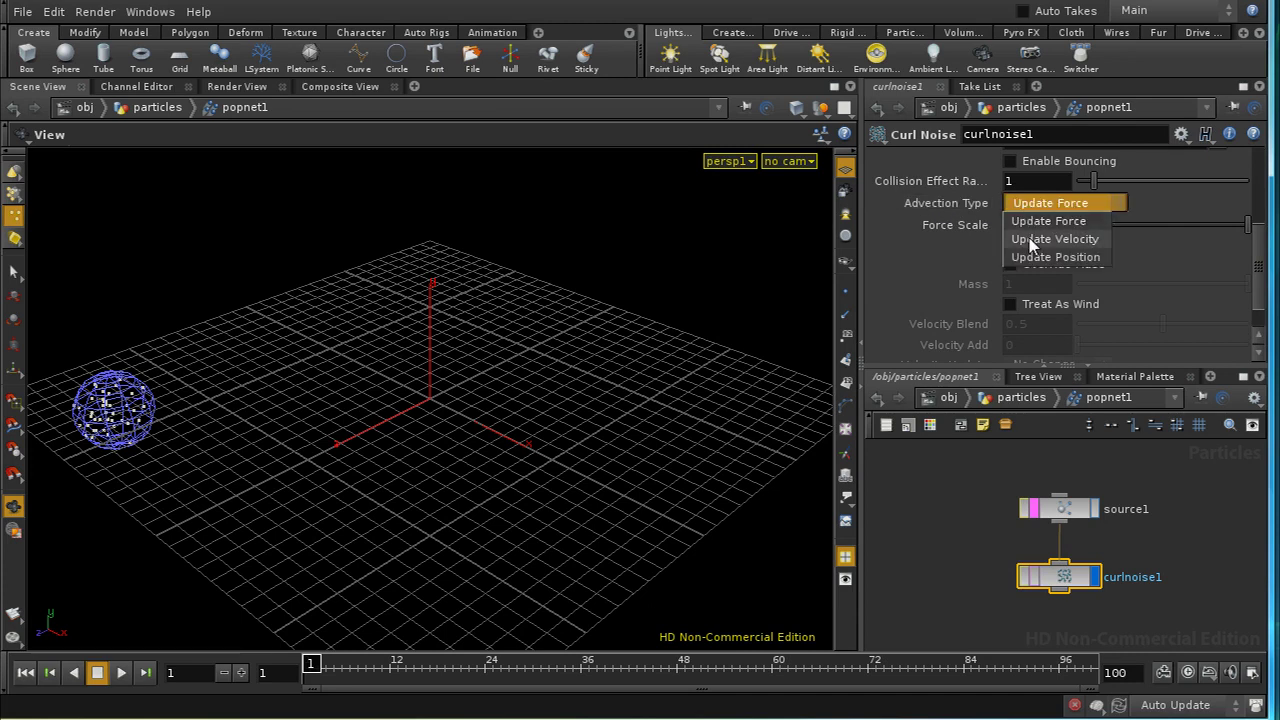
{"action": "left_click", "coordinate": [1050, 239]}
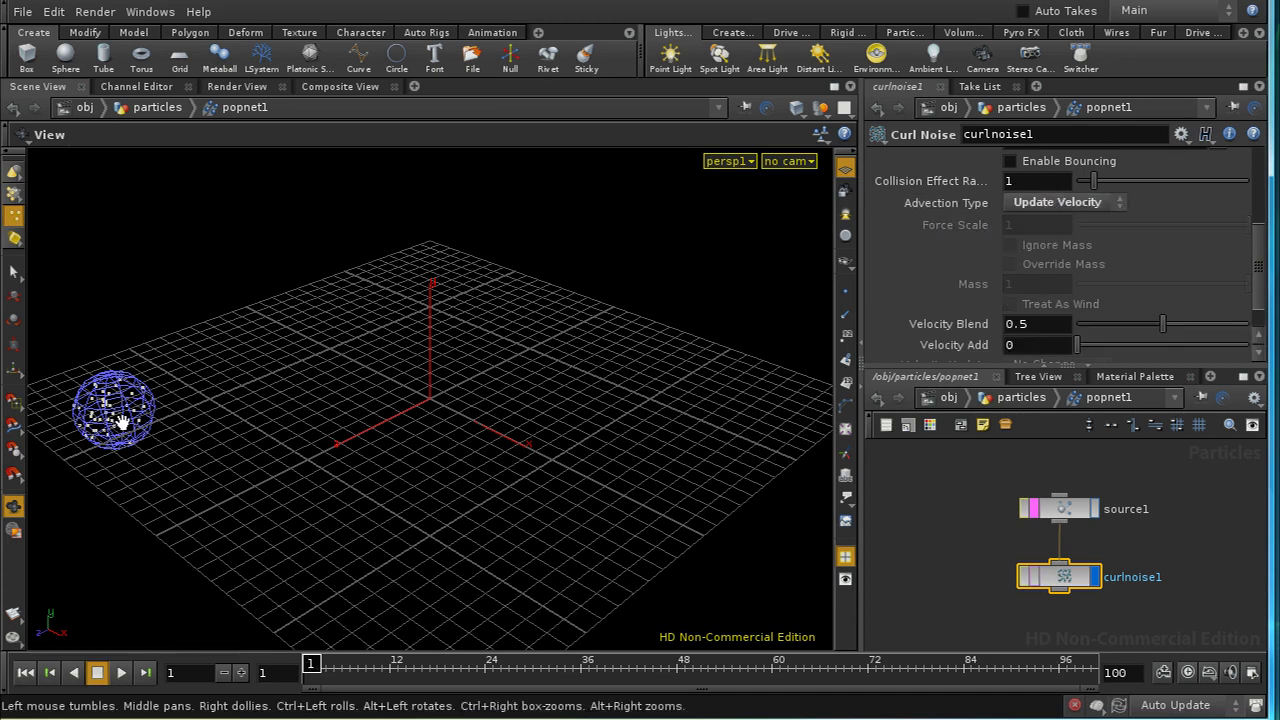
{"action": "left_click", "coordinate": [120, 672]}
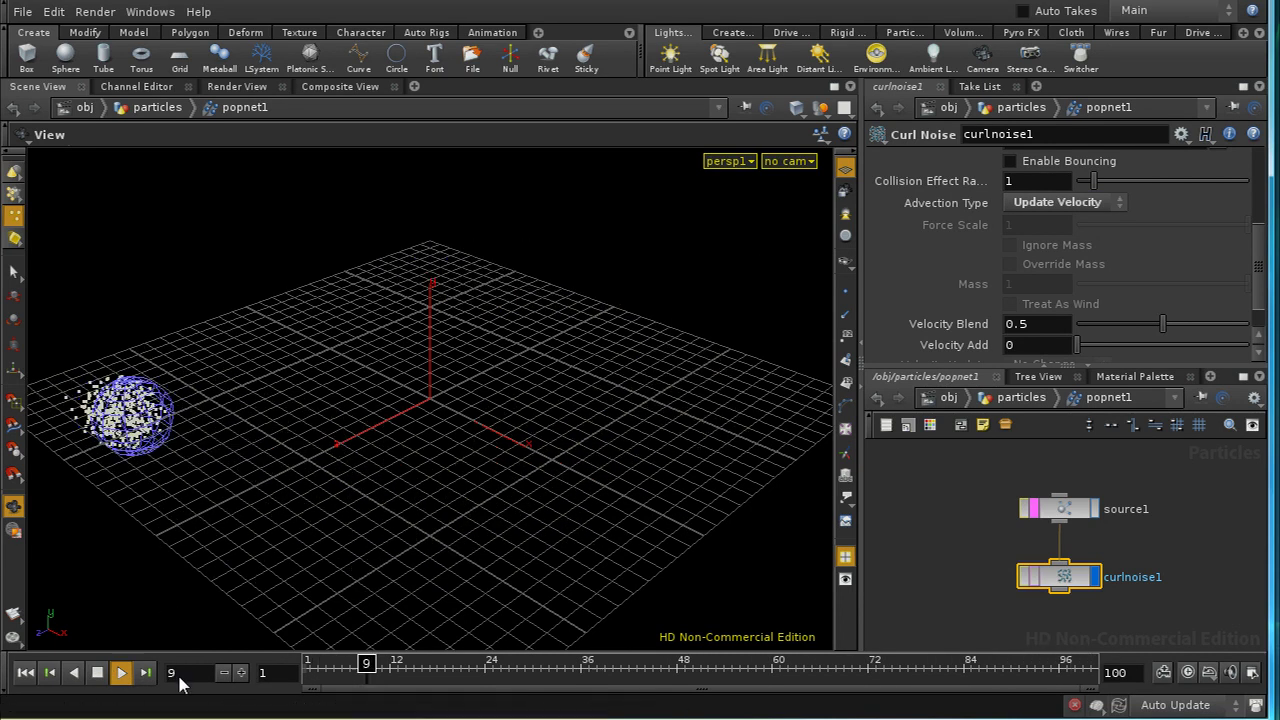
{"action": "left_click", "coordinate": [24, 674]}
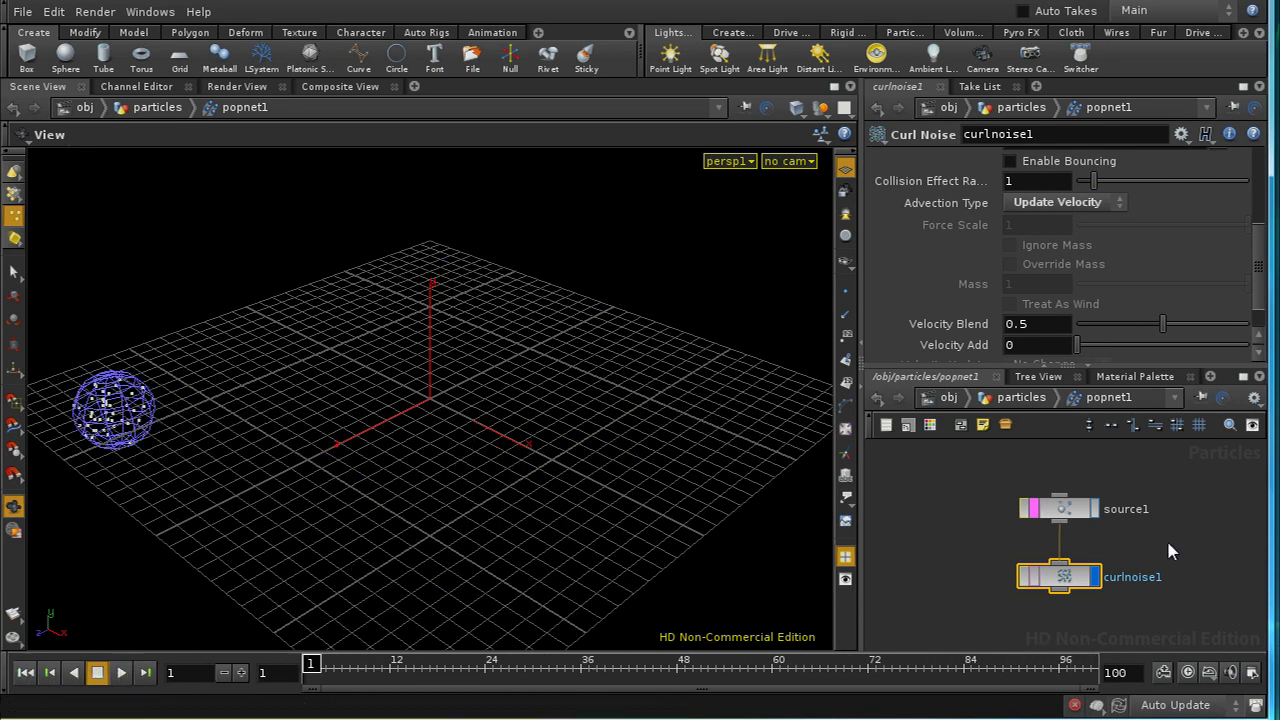
Append a Color node below the Curl Noise node
{"action": "middle_click_drag", "start_coordinate": [1178, 594], "coordinate": [1147, 529]}
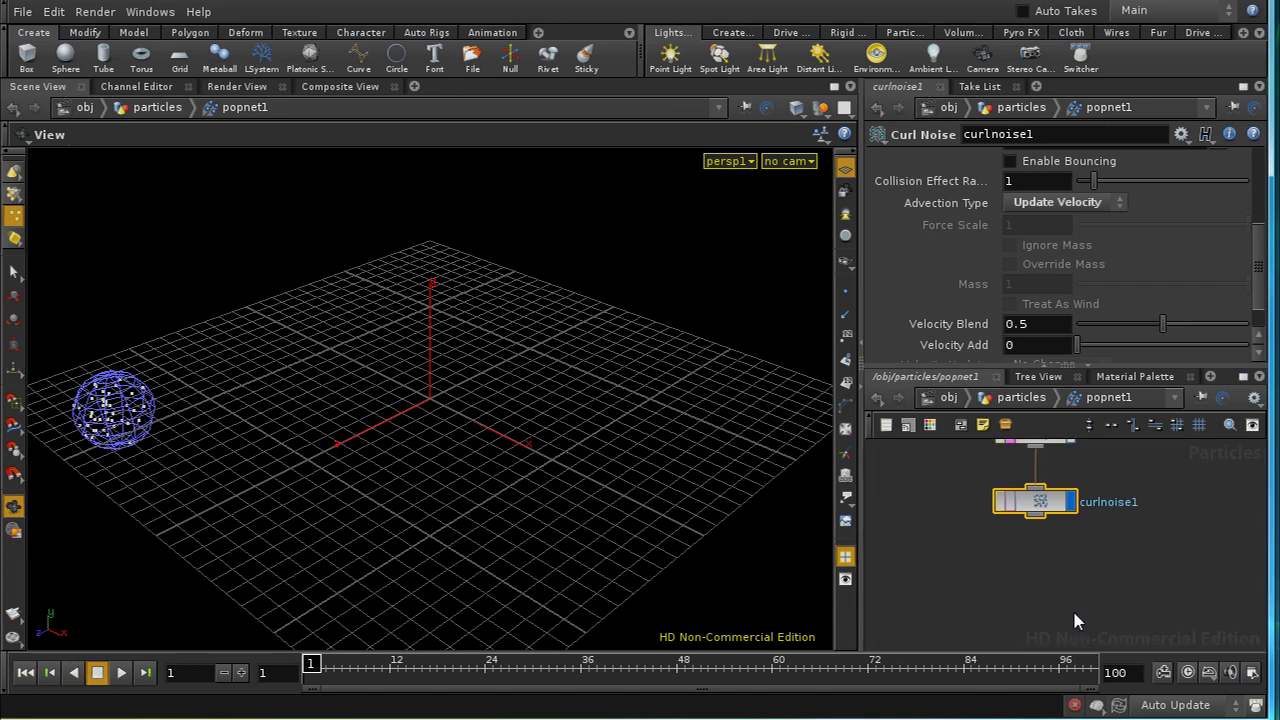
{"action": "key", "text": "Tab"}
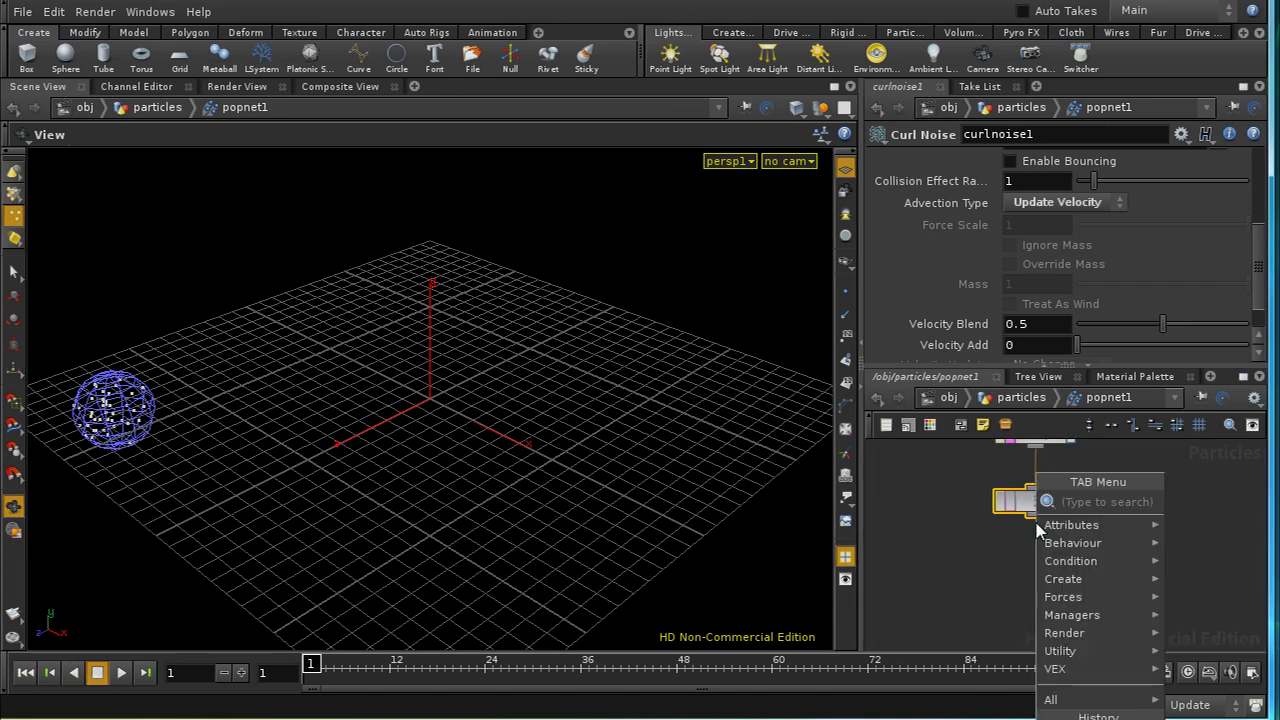
{"action": "type", "text": "co"}
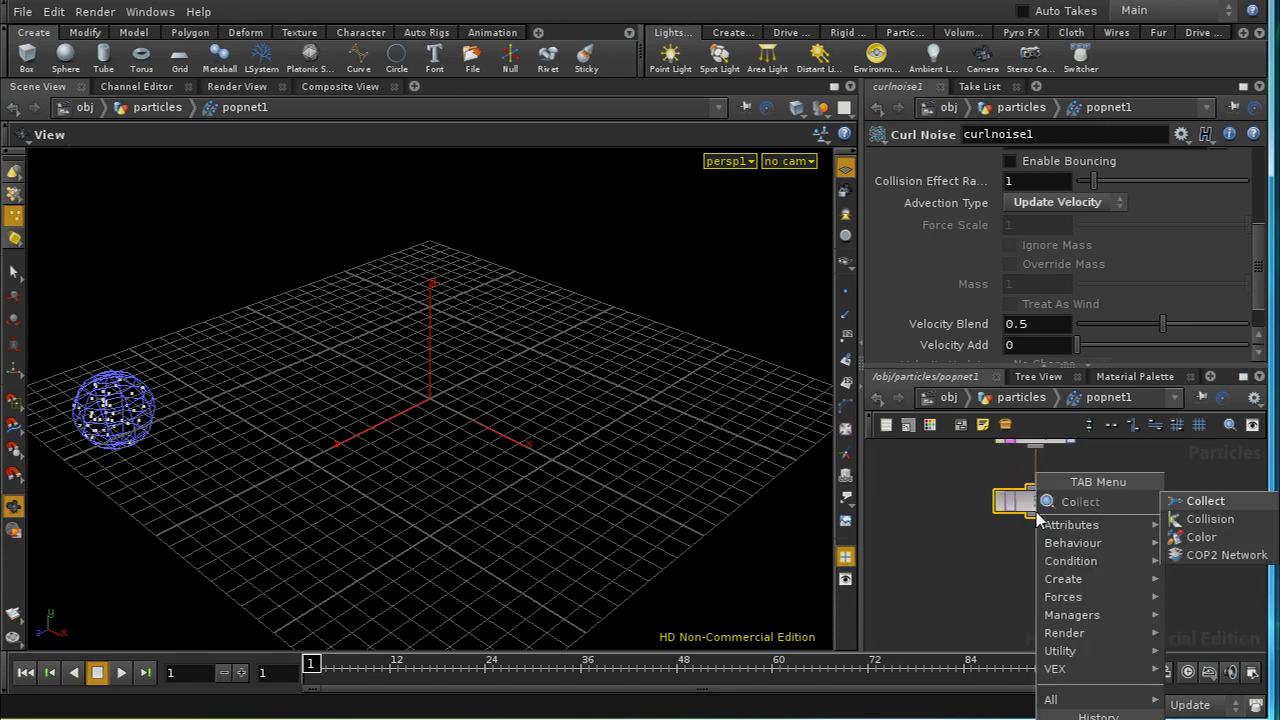
{"action": "left_click", "coordinate": [1192, 538]}
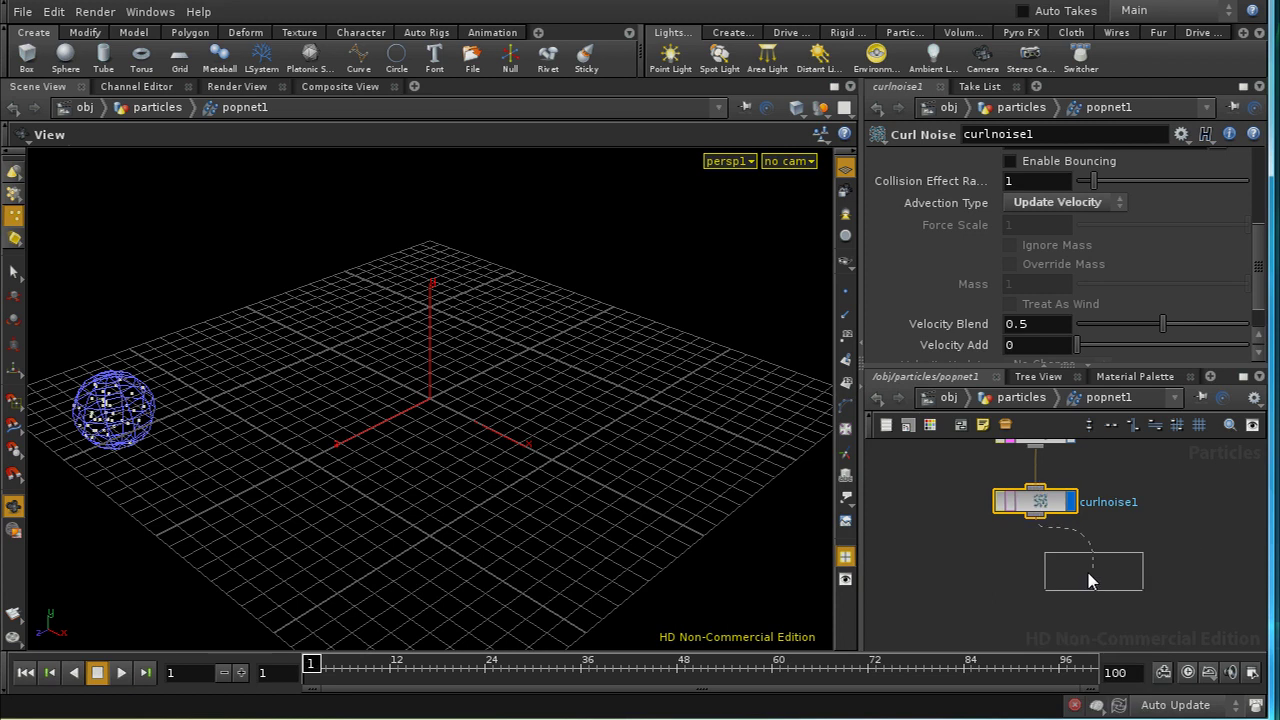
{"action": "left_click", "coordinate": [1033, 585]}
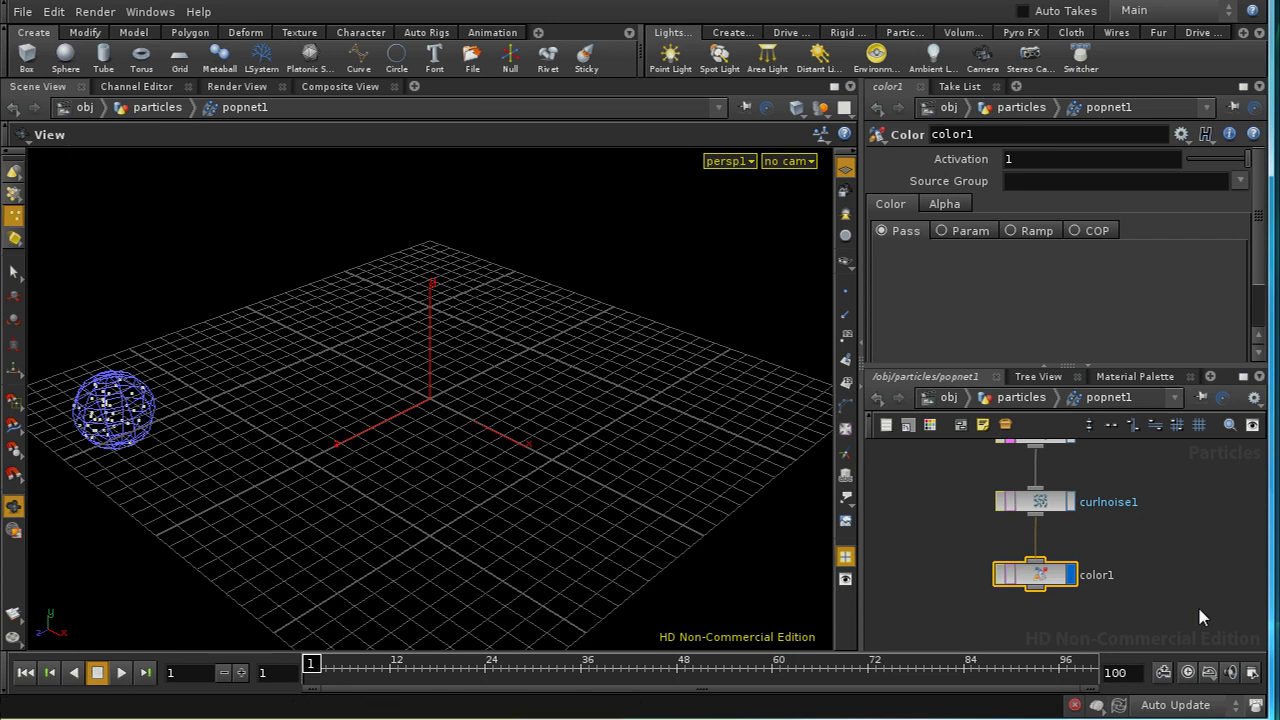
Append a Render node below the Color node
{"action": "middle_click_drag", "start_coordinate": [1188, 618], "coordinate": [1186, 562]}
{"action": "key", "text": "Tab"}
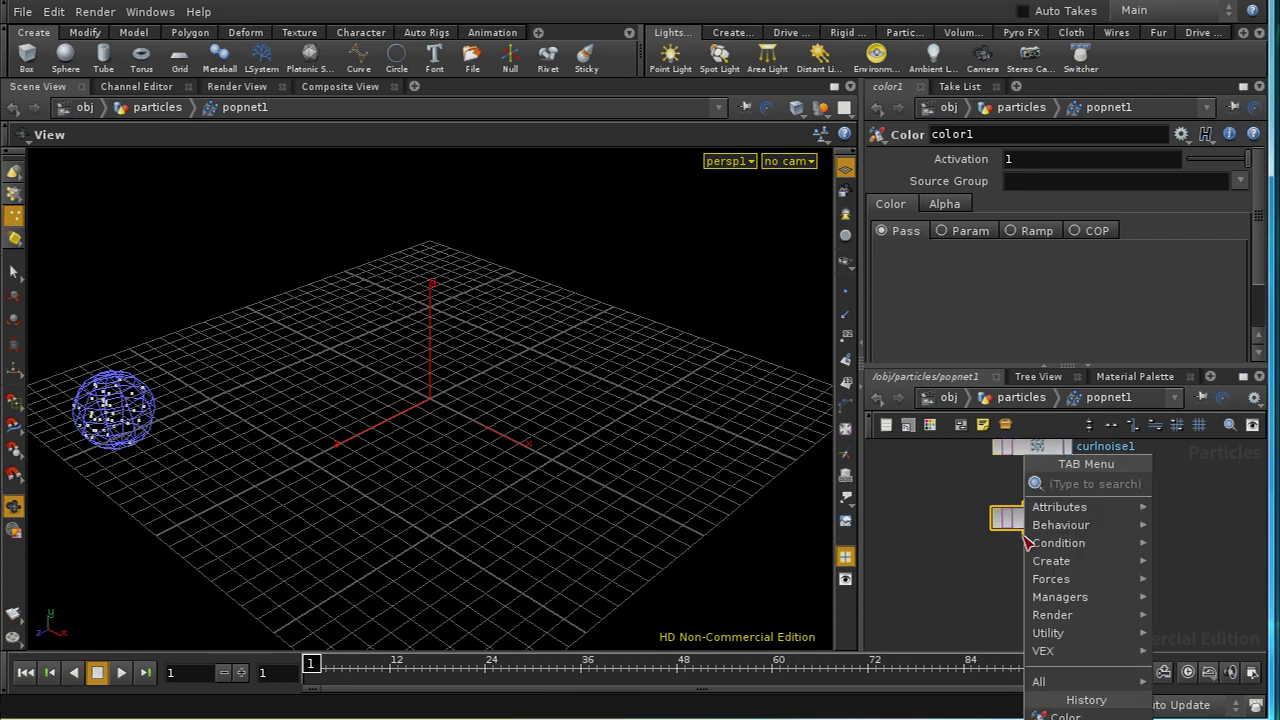
{"action": "type", "text": "Render"}
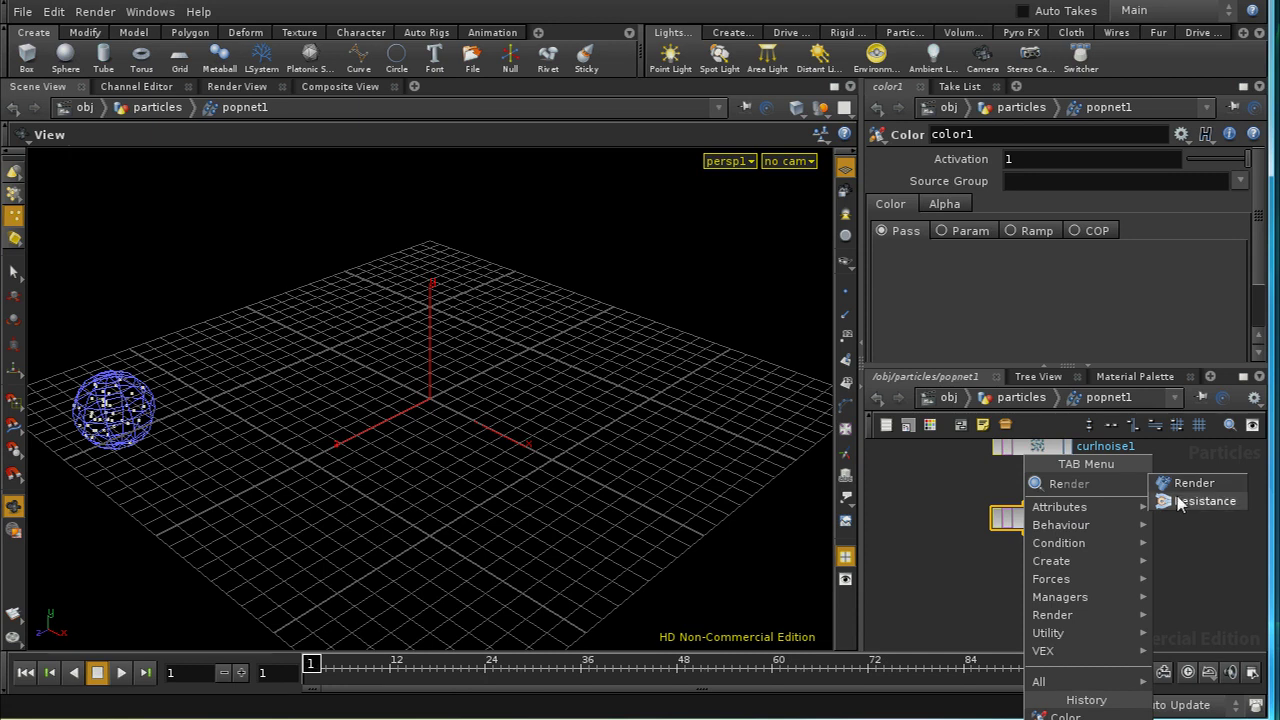
{"action": "left_click", "coordinate": [1165, 486]}
{"action": "left_click", "coordinate": [1036, 594]}
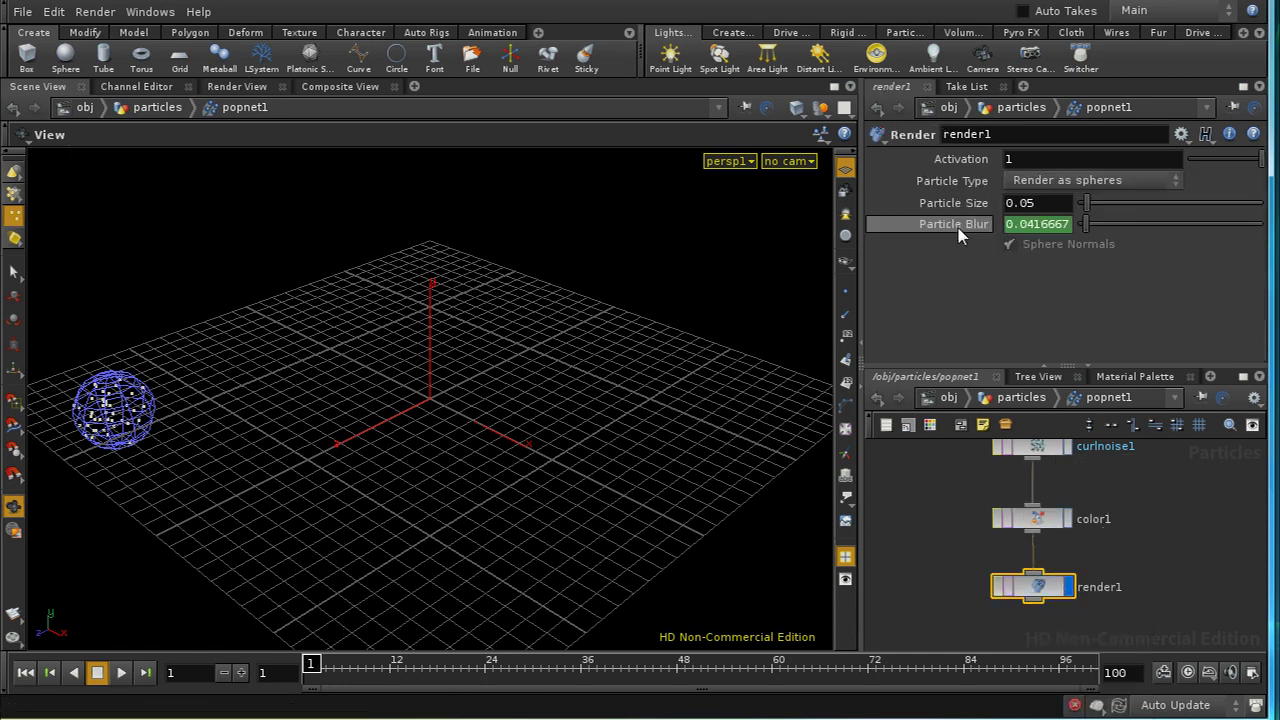
Set the Render node's Particle Size to 0.3 and Particle Type to Render as disks
{"action": "left_click", "coordinate": [1050, 215]}
{"action": "type", "text": "0.3"}
{"action": "key", "text": "Return"}
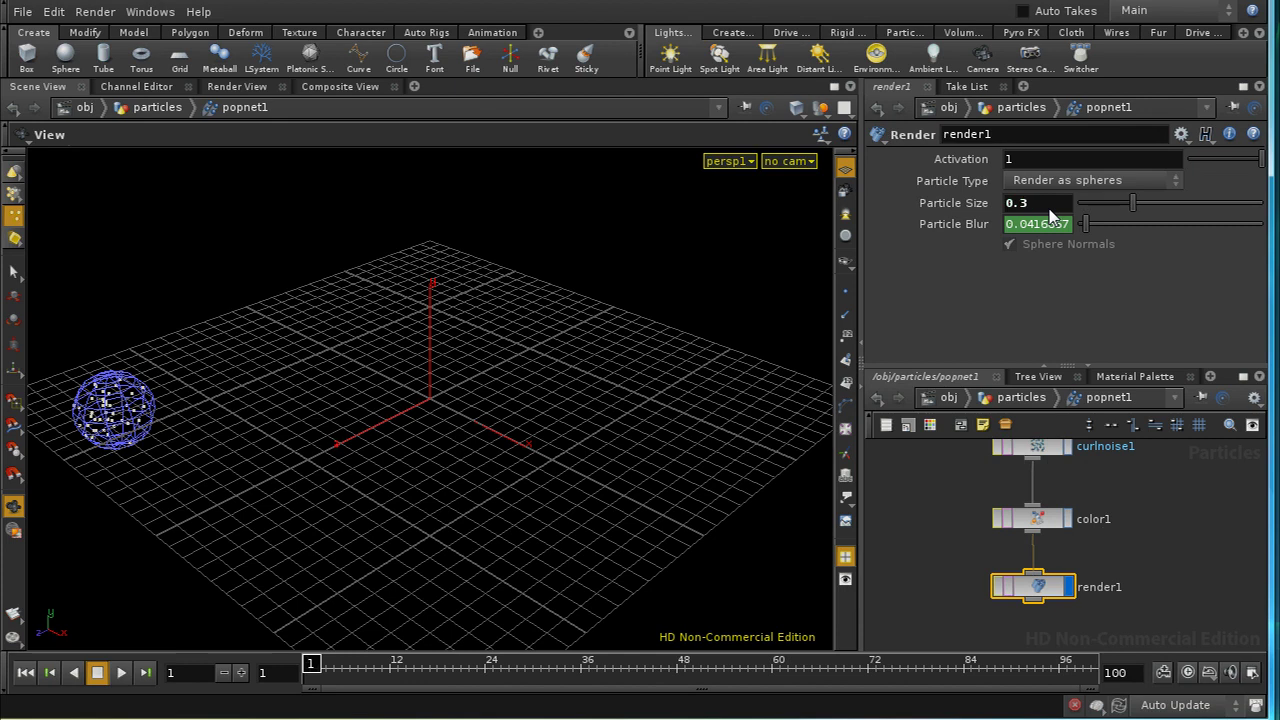
{"action": "left_click", "coordinate": [1048, 185]}
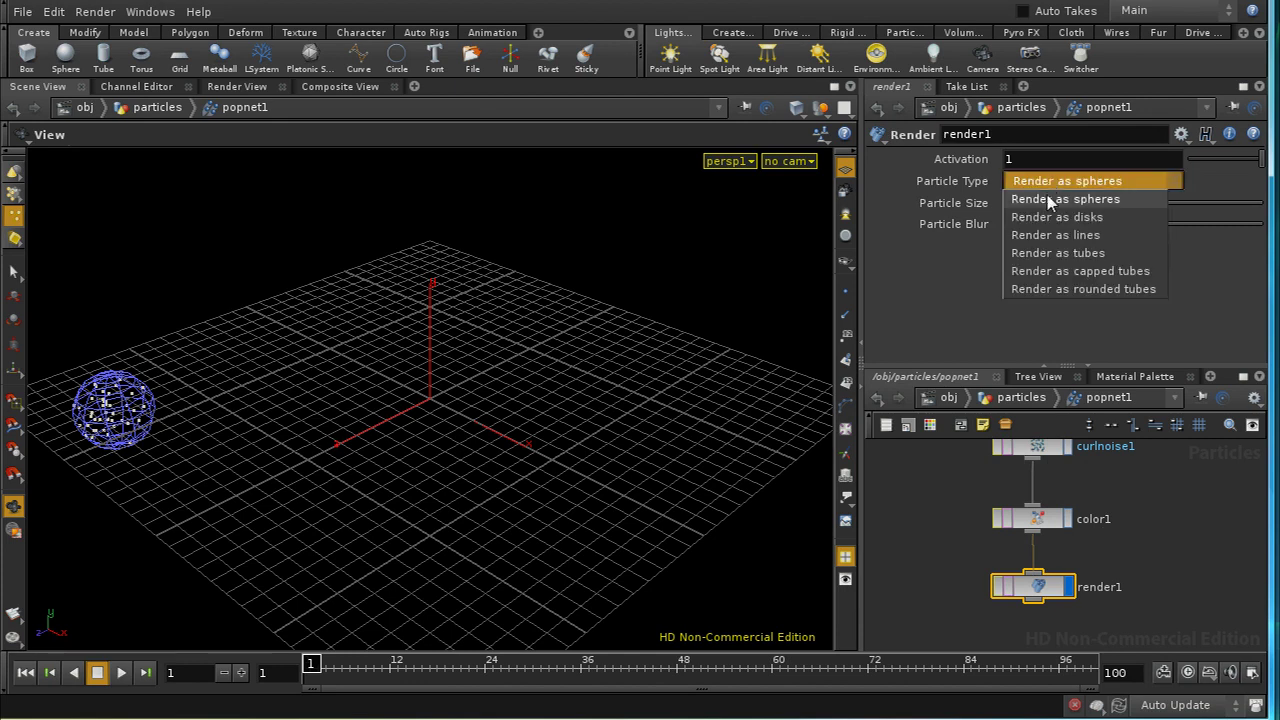
{"action": "left_click", "coordinate": [1050, 214]}
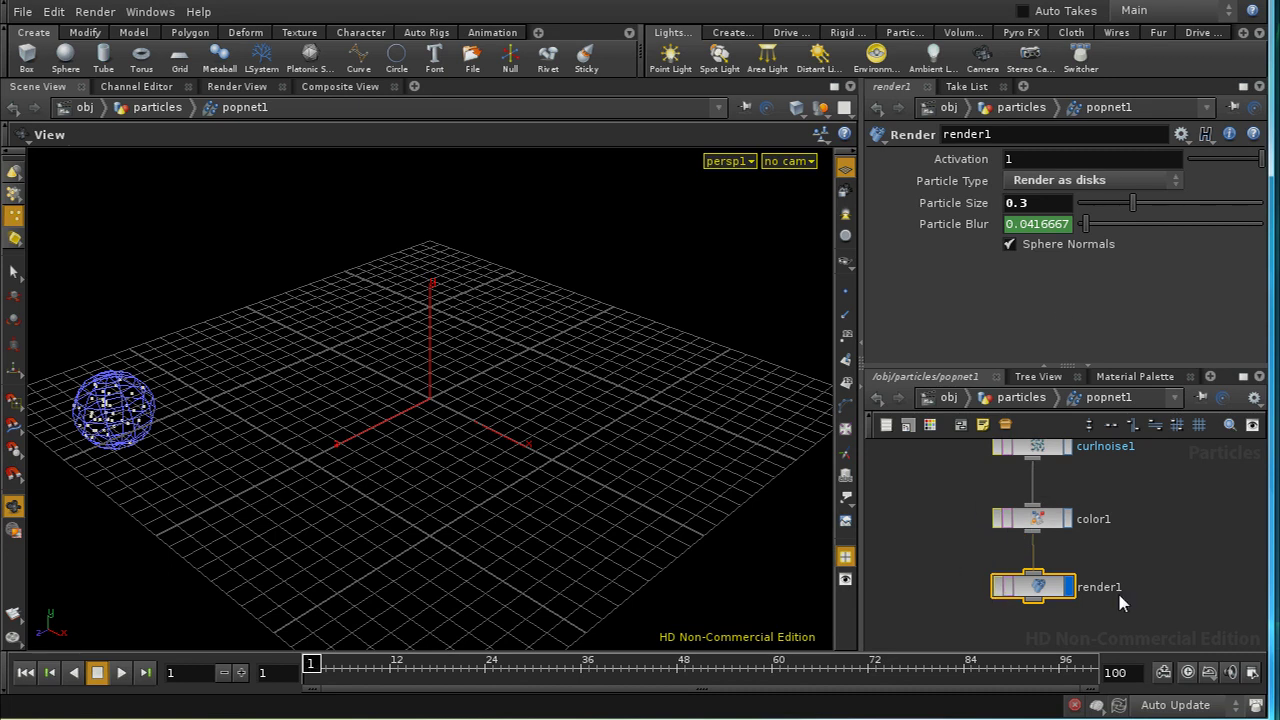
Return to the object level and add a CHOP Network named music beside the existing objects
{"action": "left_click", "coordinate": [989, 400]}
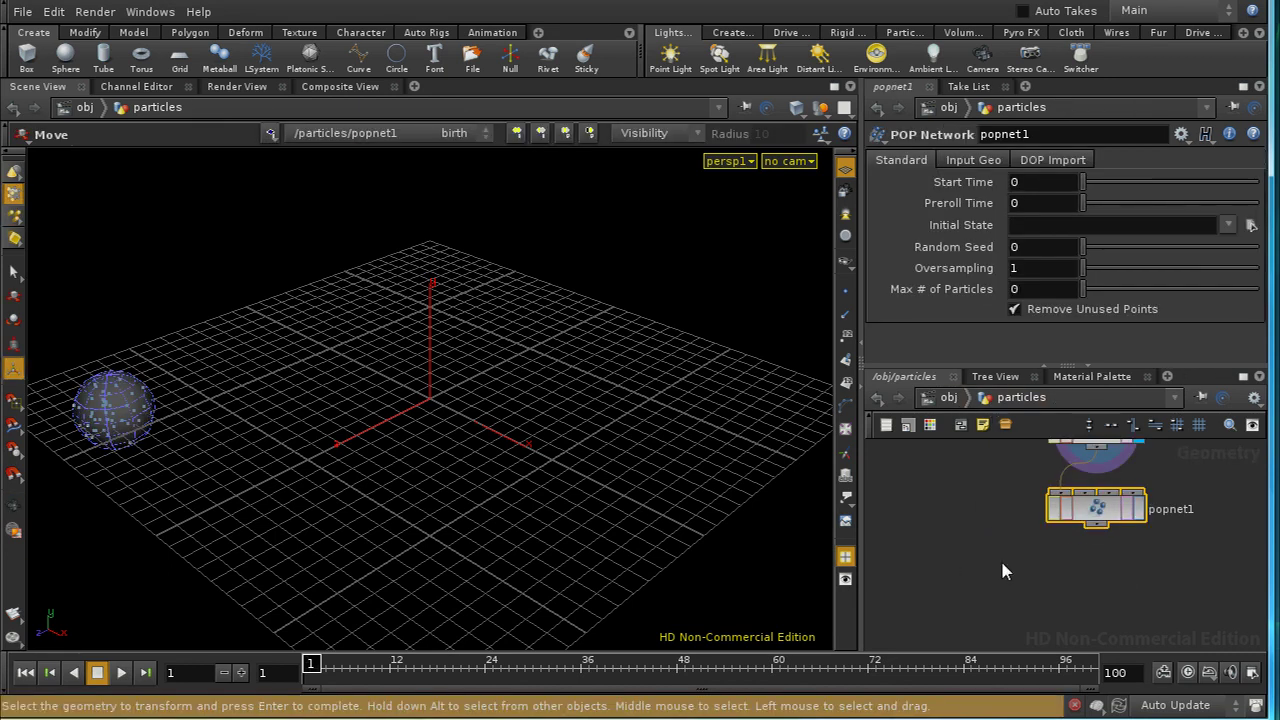
{"action": "left_click", "coordinate": [951, 398]}
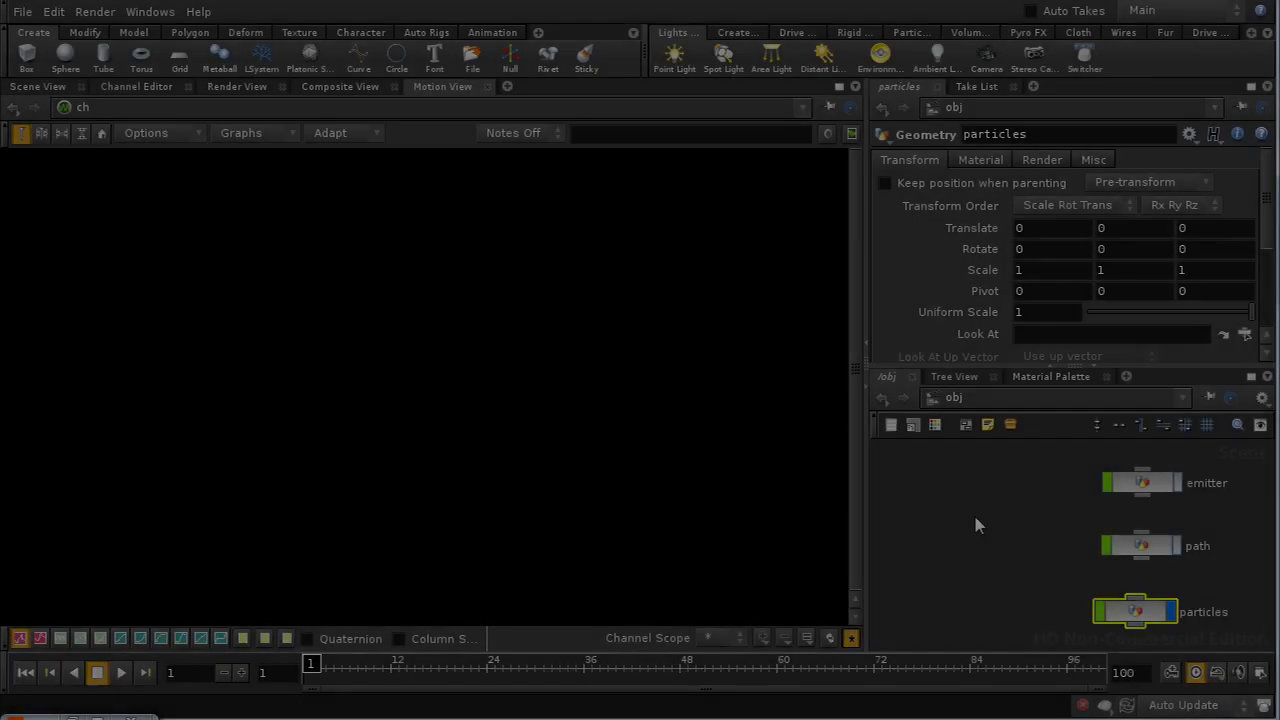
{"action": "key", "text": "Tab"}
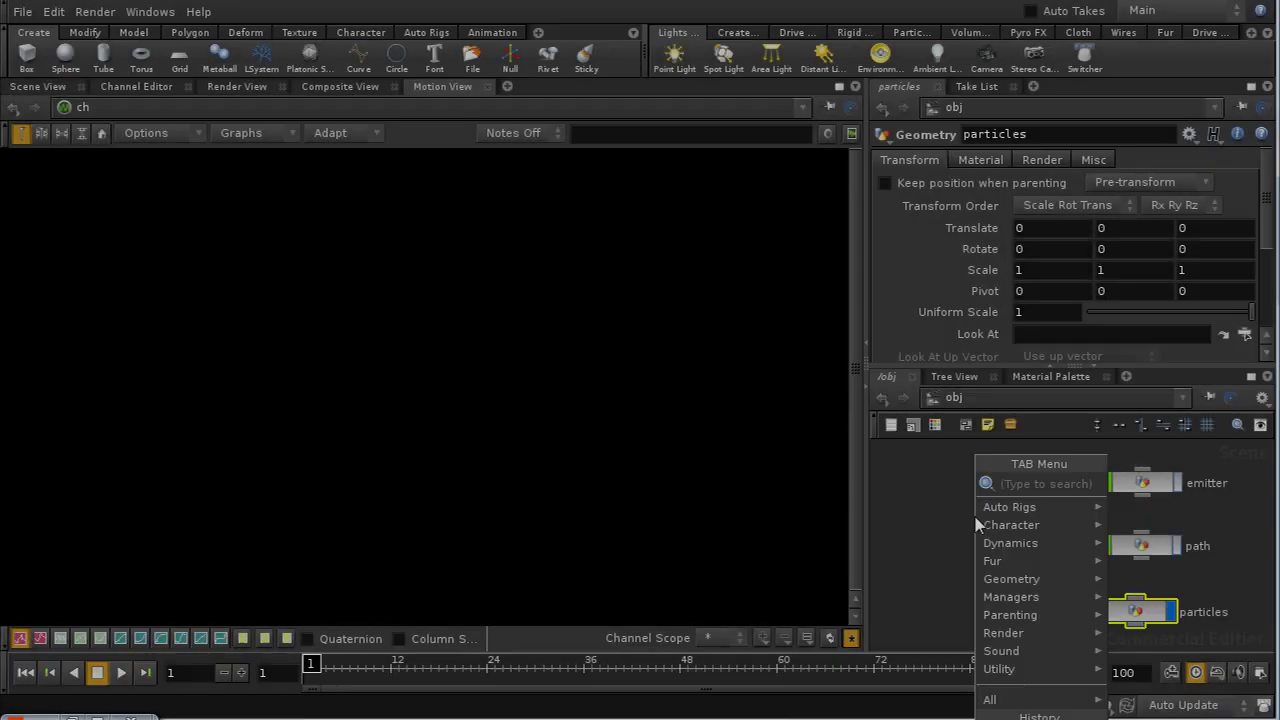
{"action": "type", "text": "ch"}
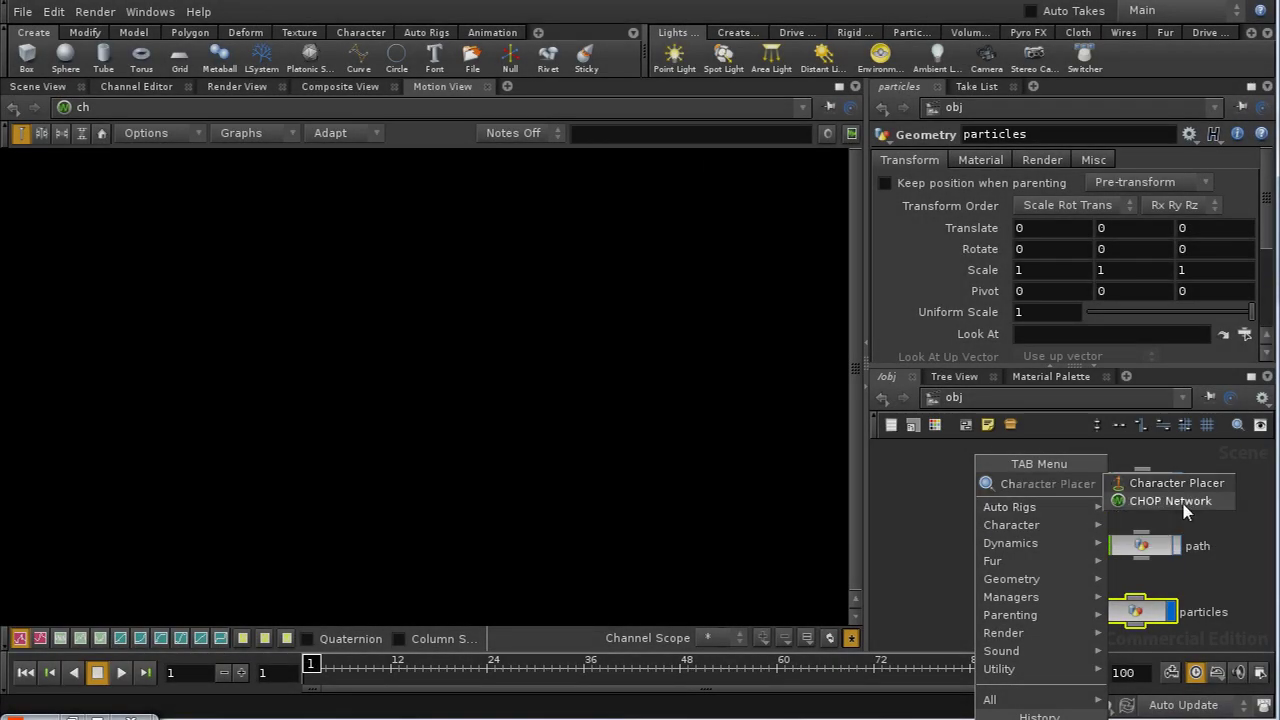
{"action": "left_click", "coordinate": [1185, 510]}
{"action": "left_click", "coordinate": [1004, 556]}
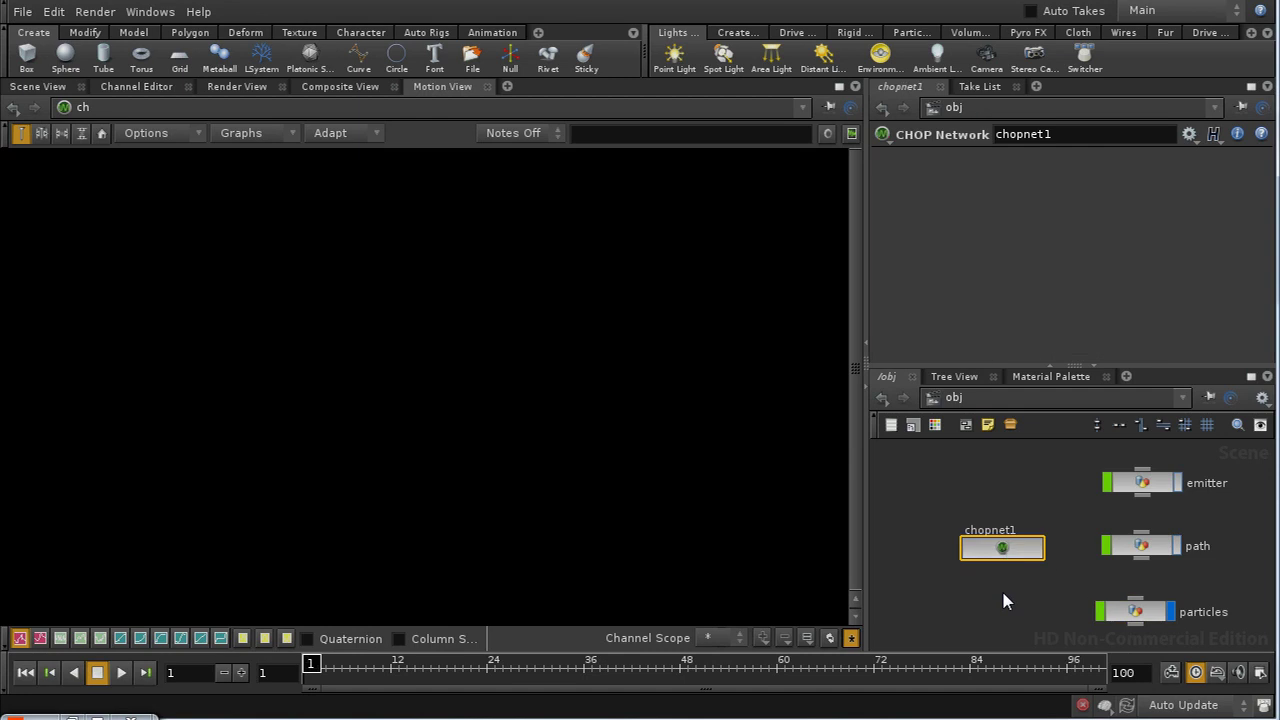
{"action": "double_click", "coordinate": [1063, 139]}
{"action": "type", "text": "music"}
{"action": "key", "text": "Return"}
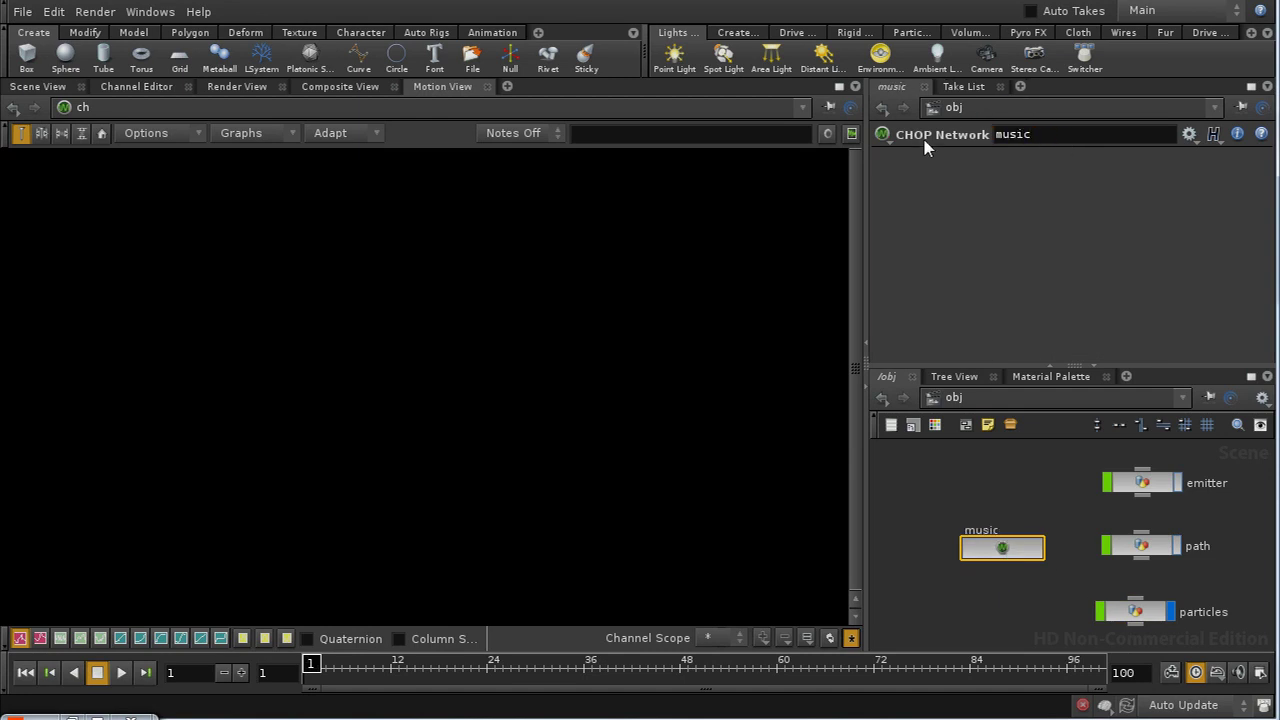
Add a File node inside the music CHOP network
{"action": "double_click", "coordinate": [1001, 556]}
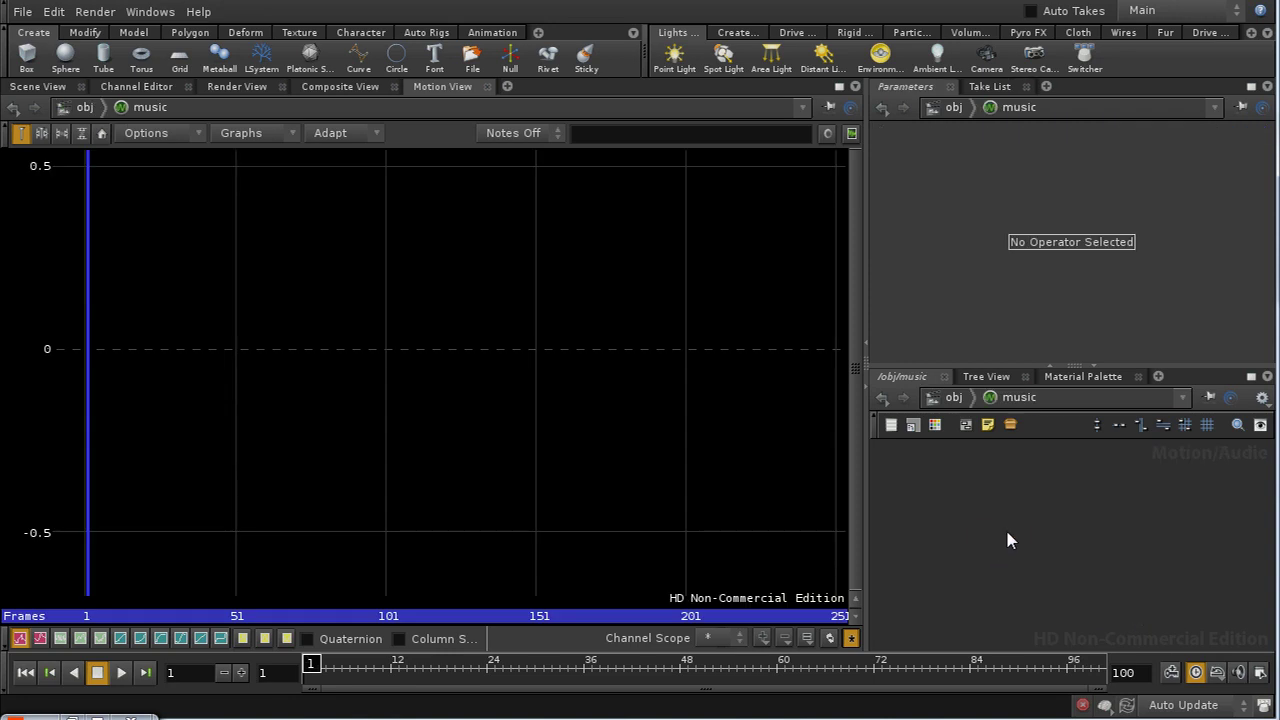
{"action": "key", "text": "Tab"}
{"action": "type", "text": "file"}
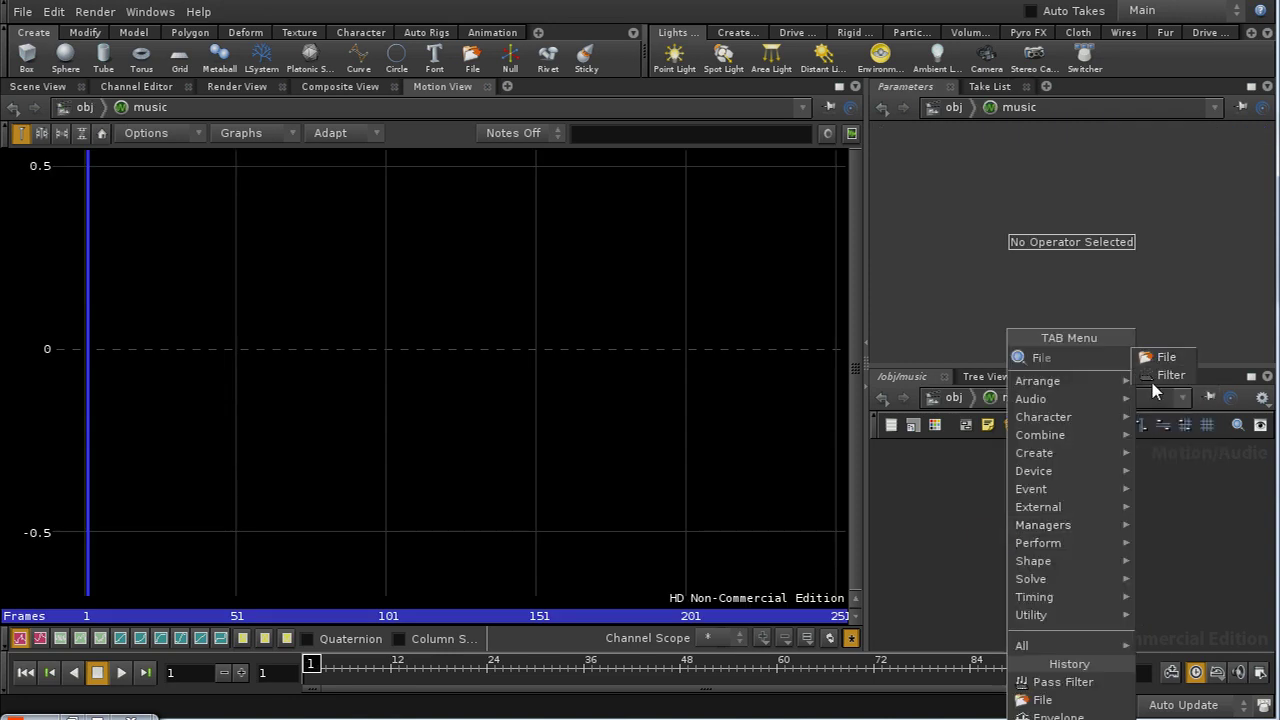
{"action": "left_click", "coordinate": [1166, 357]}
{"action": "left_click", "coordinate": [1112, 508]}
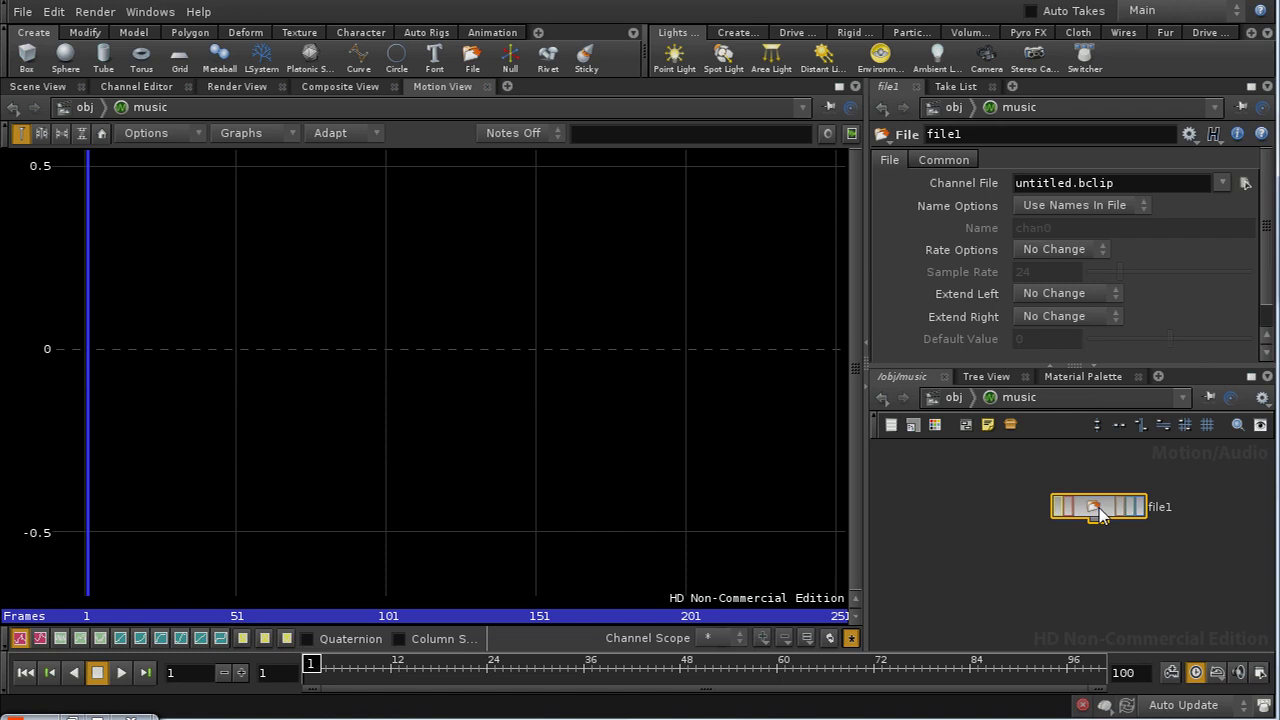
{"action": "left_click", "coordinate": [1181, 425]}
{"action": "left_click_drag", "start_coordinate": [1095, 515], "coordinate": [1085, 517]}
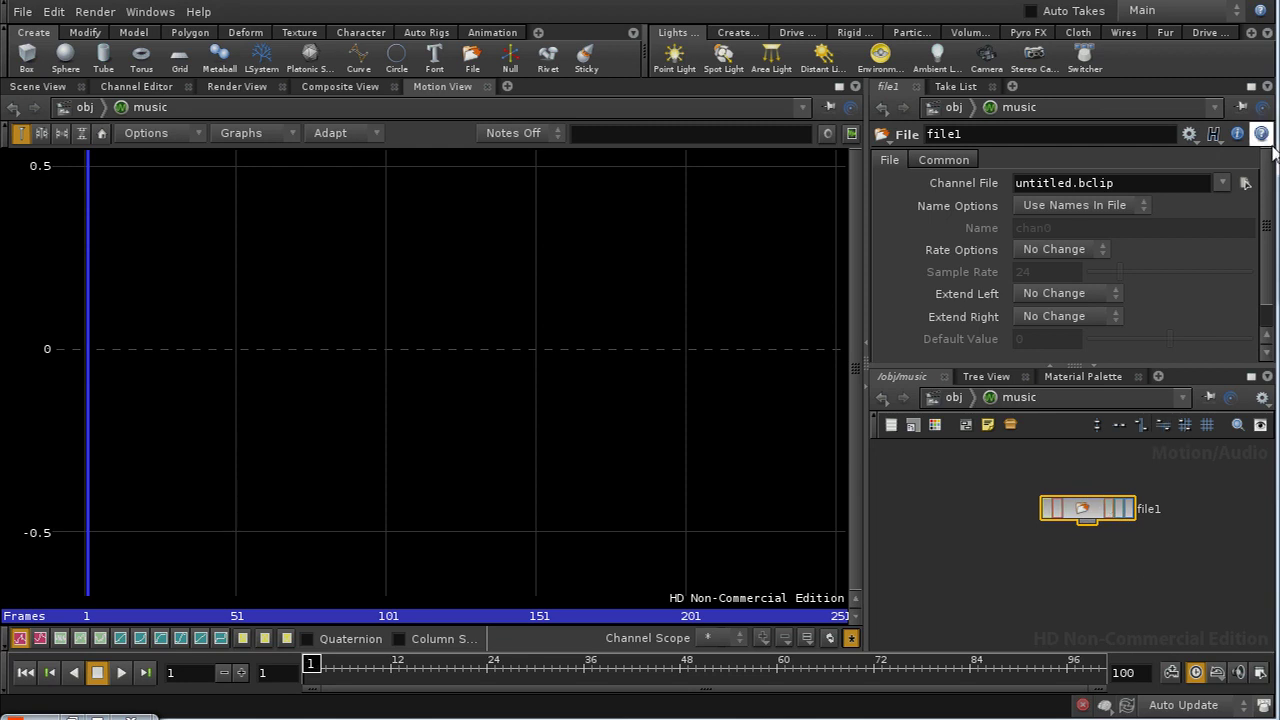
Load 01_01_Soul_Shakedown_Party.wav from the $HIP folder as the Channel File and display the File node's waveform
{"action": "left_click", "coordinate": [1246, 183]}
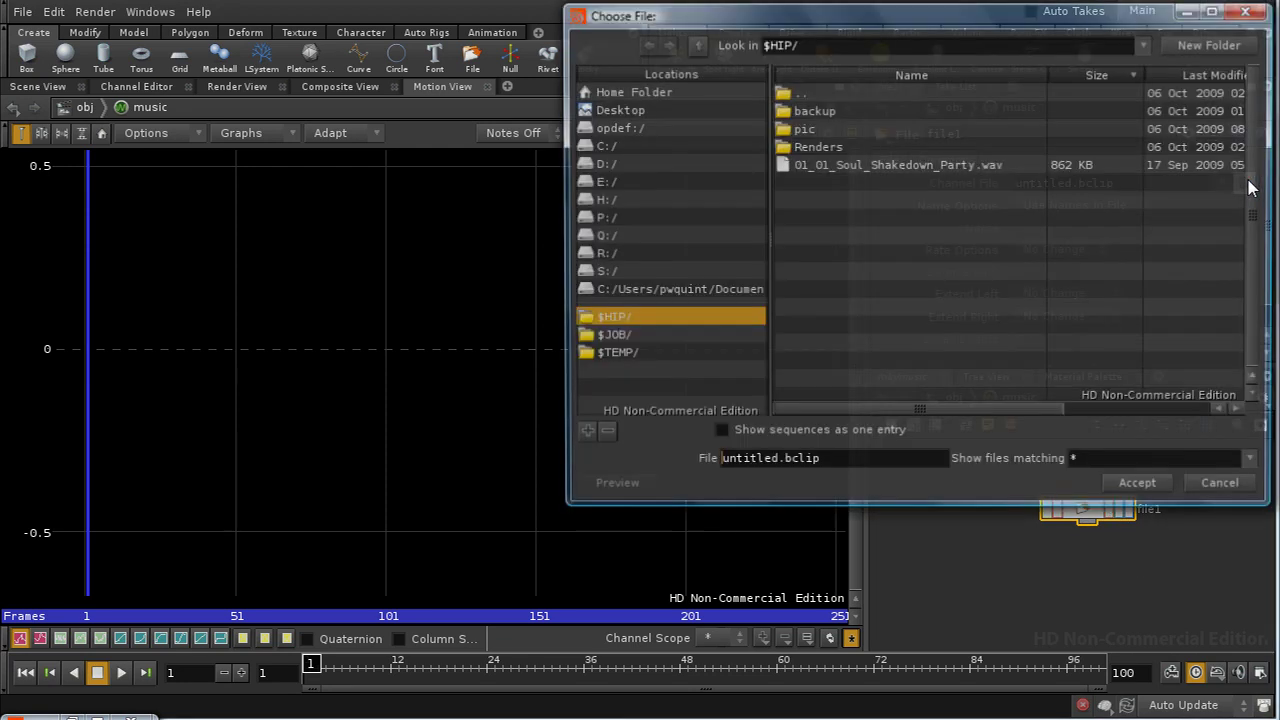
{"action": "left_click", "coordinate": [930, 168]}
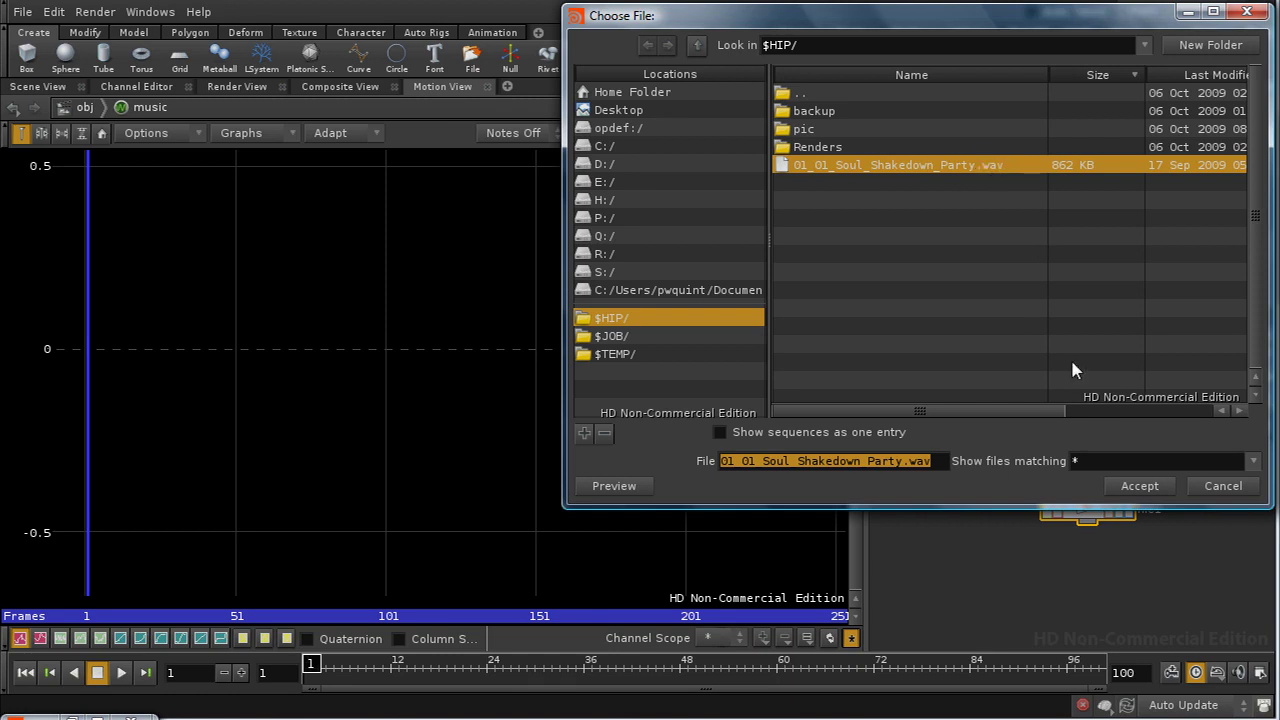
{"action": "left_click", "coordinate": [1148, 486]}
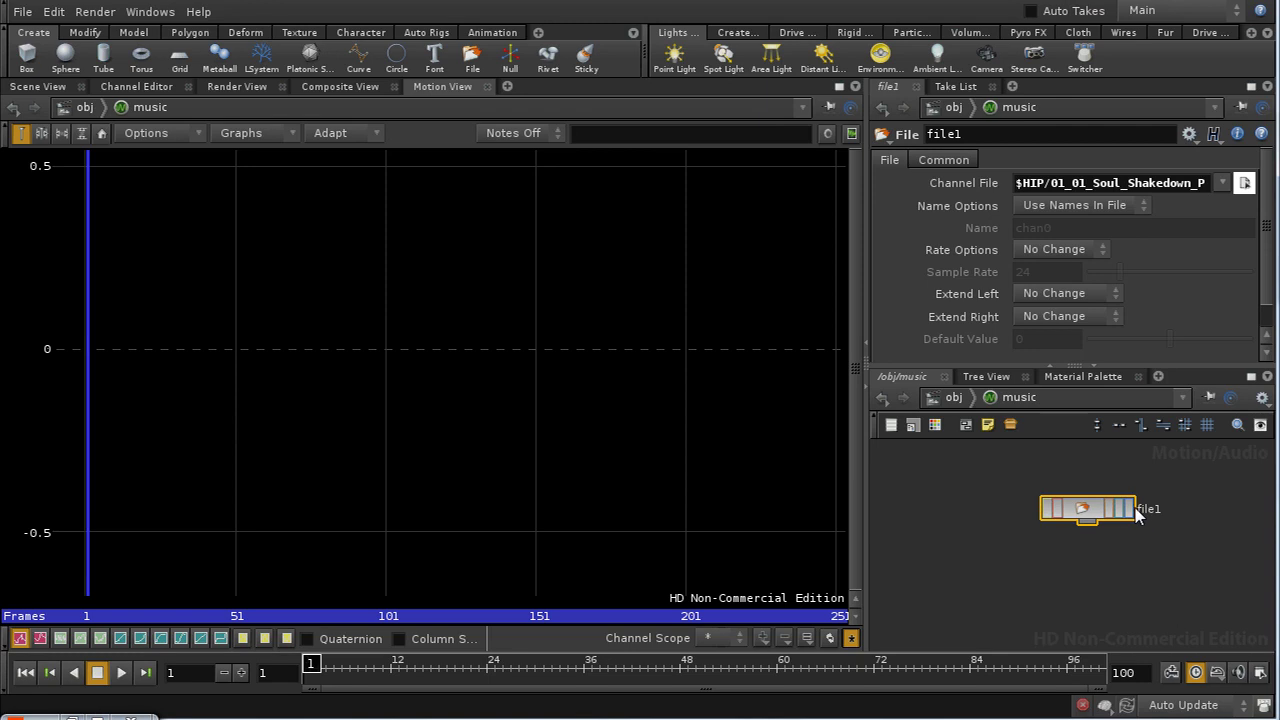
{"action": "left_click", "coordinate": [1130, 509]}
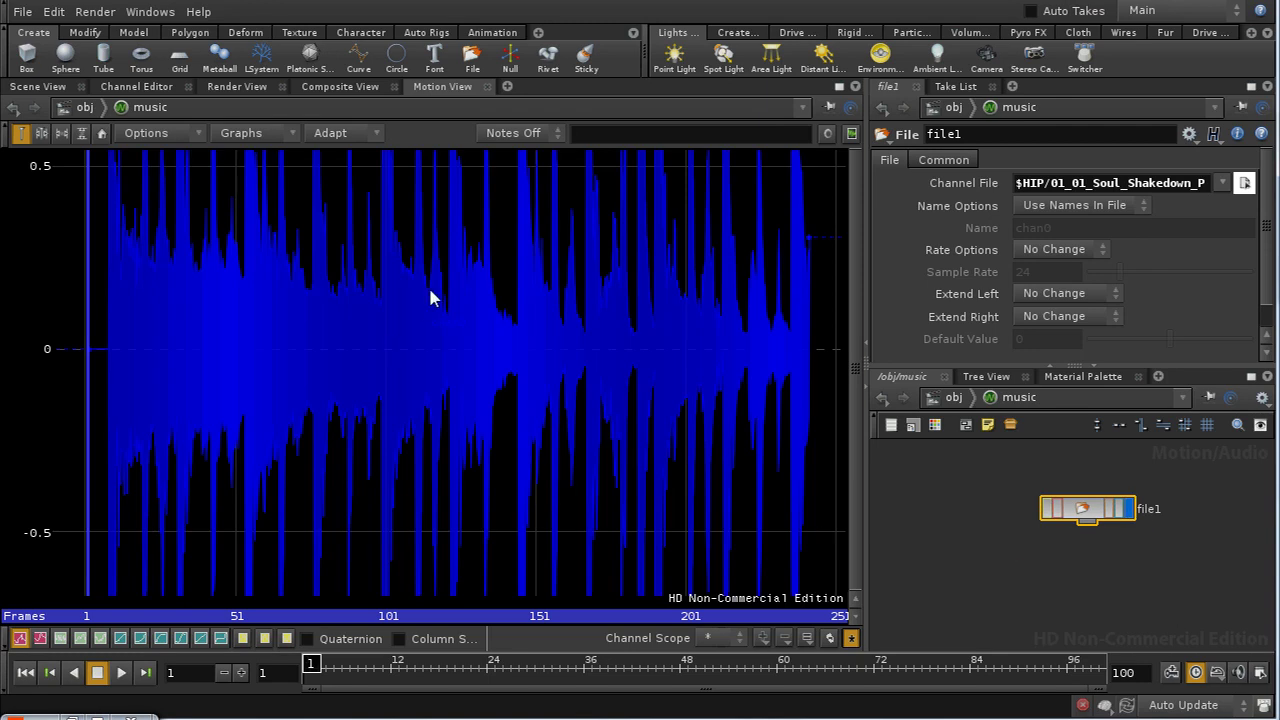
Examine the audio waveform, from its overall extent down to the fine oscillations around frame 138
{"action": "scroll", "coordinate": [423, 331], "scroll_direction": "down", "scroll_amount": 3}
{"action": "scroll", "coordinate": [497, 318], "scroll_direction": "down", "scroll_amount": 3}
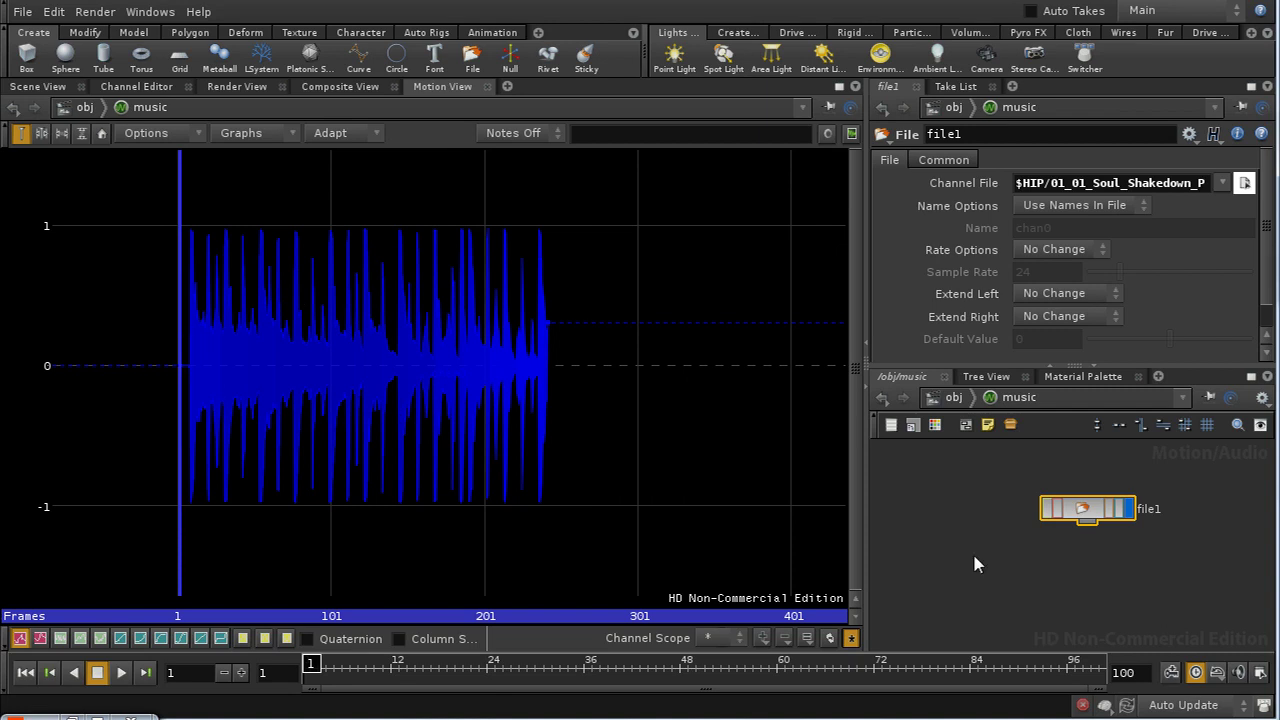
{"action": "scroll", "coordinate": [483, 396], "scroll_direction": "up", "scroll_amount": 10}
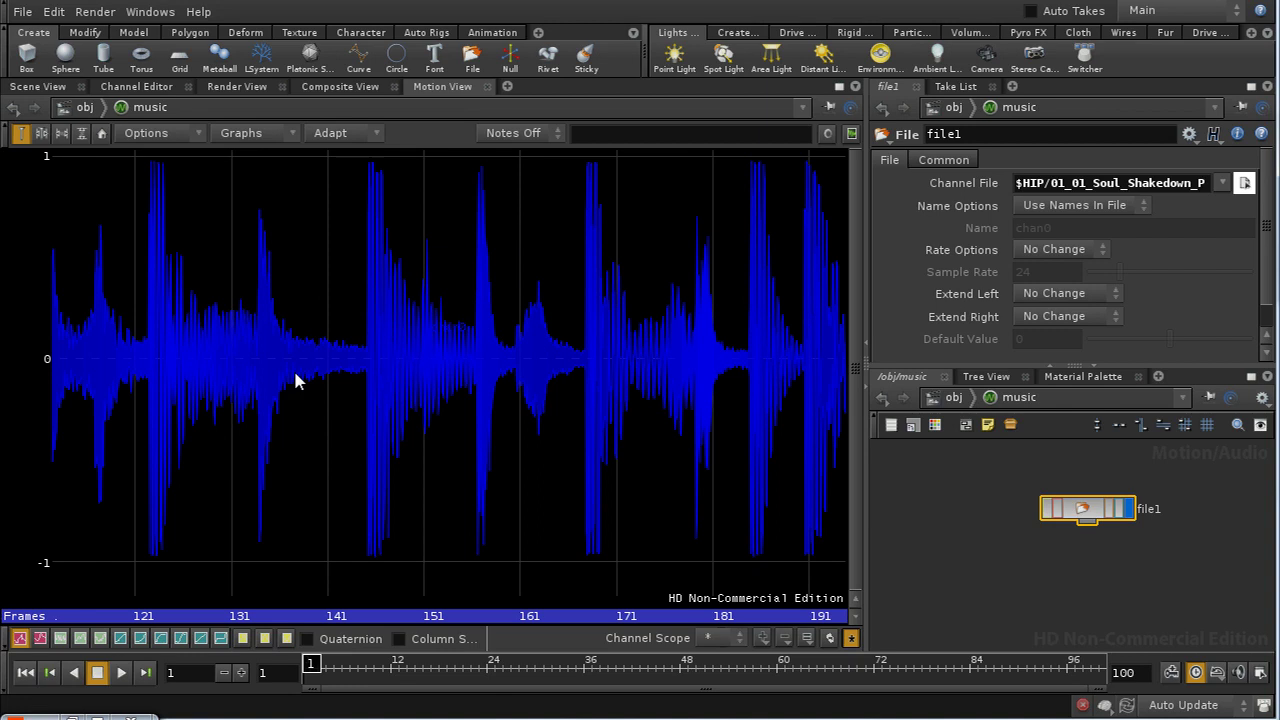
{"action": "right_click_drag", "start_coordinate": [331, 360], "coordinate": [643, 343], "text": "alt"}
{"action": "right_click_drag", "start_coordinate": [314, 346], "coordinate": [679, 306], "text": "alt"}
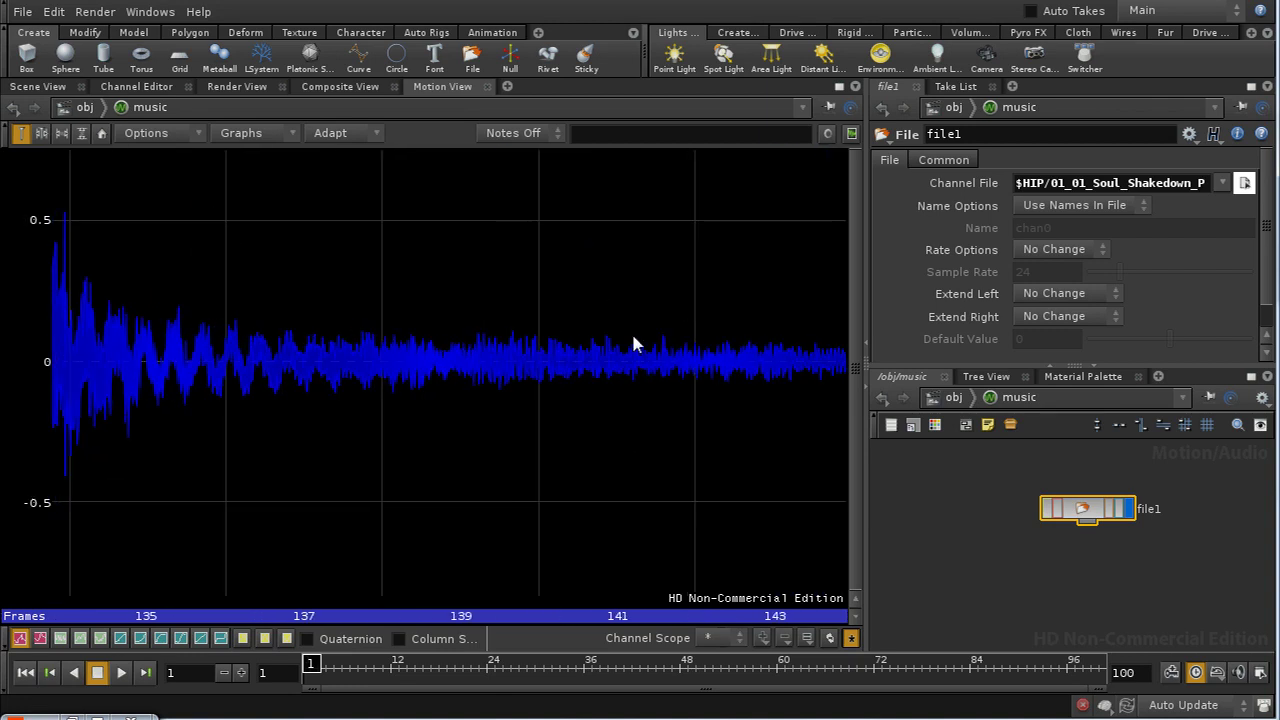
{"action": "right_click_drag", "start_coordinate": [394, 377], "coordinate": [806, 320], "text": "alt"}
{"action": "right_click_drag", "start_coordinate": [525, 372], "coordinate": [700, 357], "text": "alt"}
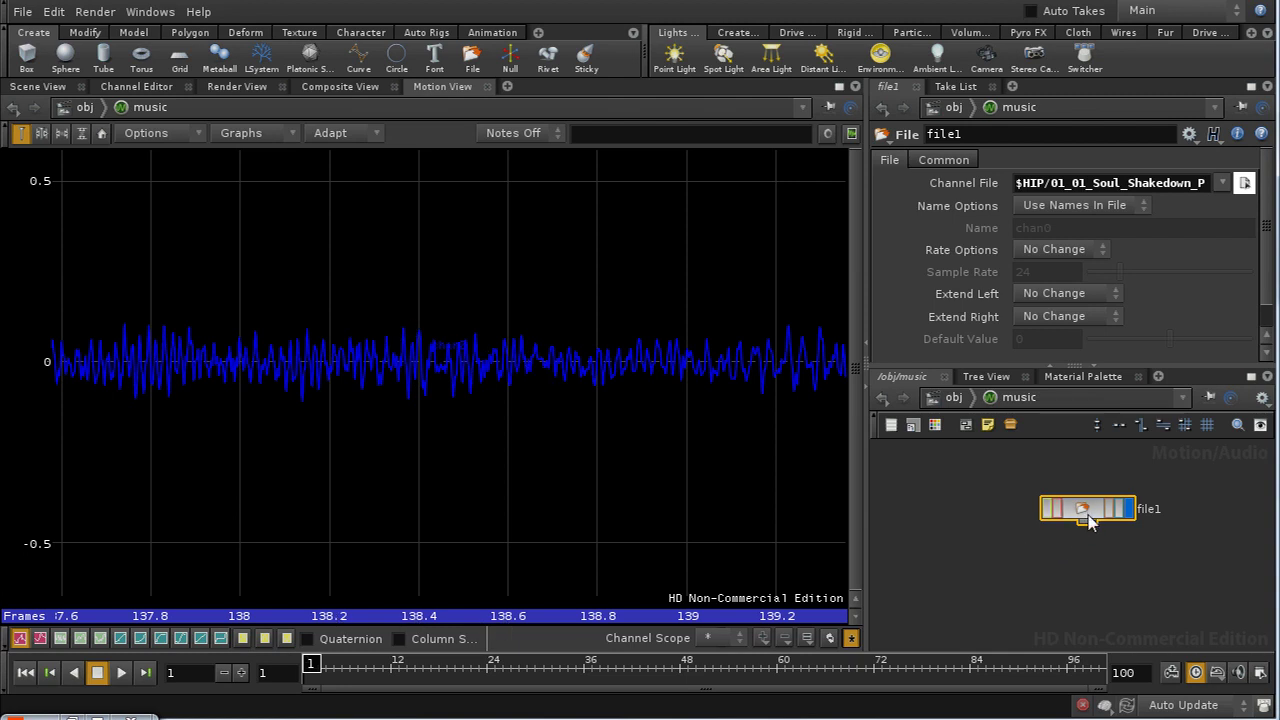
{"action": "mouse_move", "coordinate": [988, 517]}
{"action": "middle_mouse_down"}
{"action": "mouse_move", "coordinate": [986, 534]}
{"action": "mouse_move", "coordinate": [971, 517]}
{"action": "middle_mouse_up"}
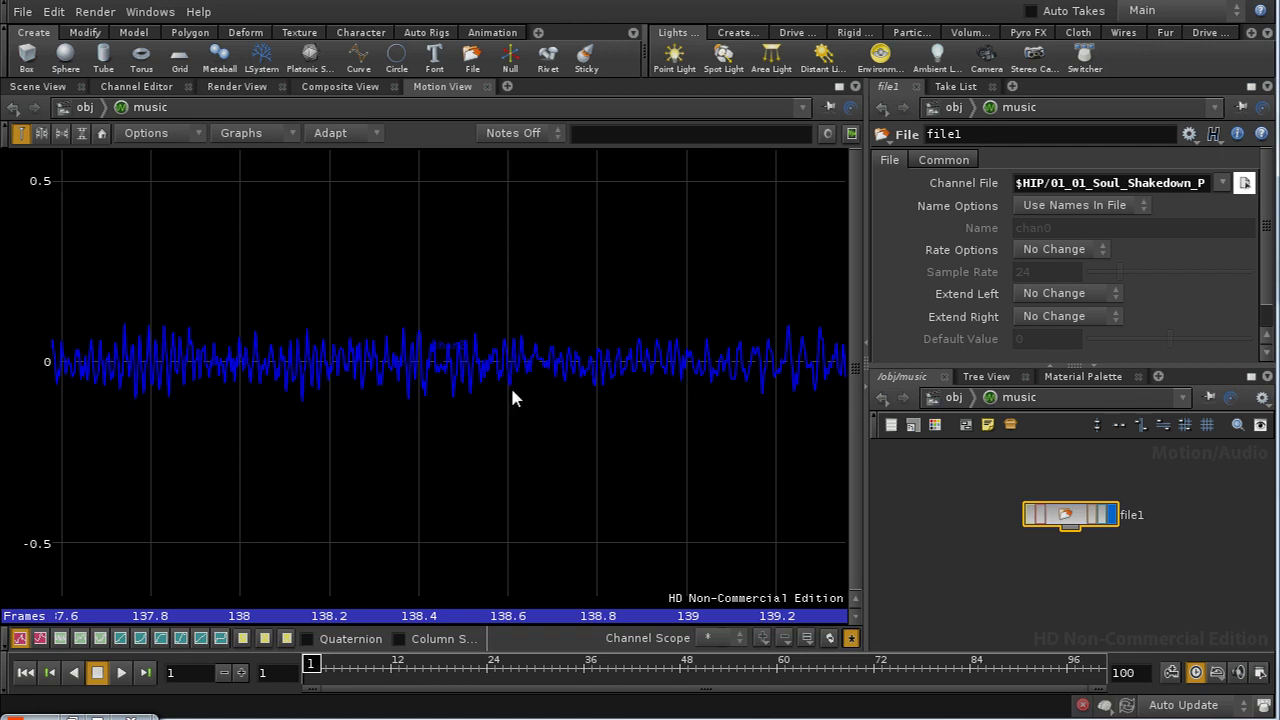
Show the individual samples as dots on a close-up of the waveform around frame 138.5
{"action": "right_click_drag", "start_coordinate": [510, 398], "coordinate": [653, 347]}
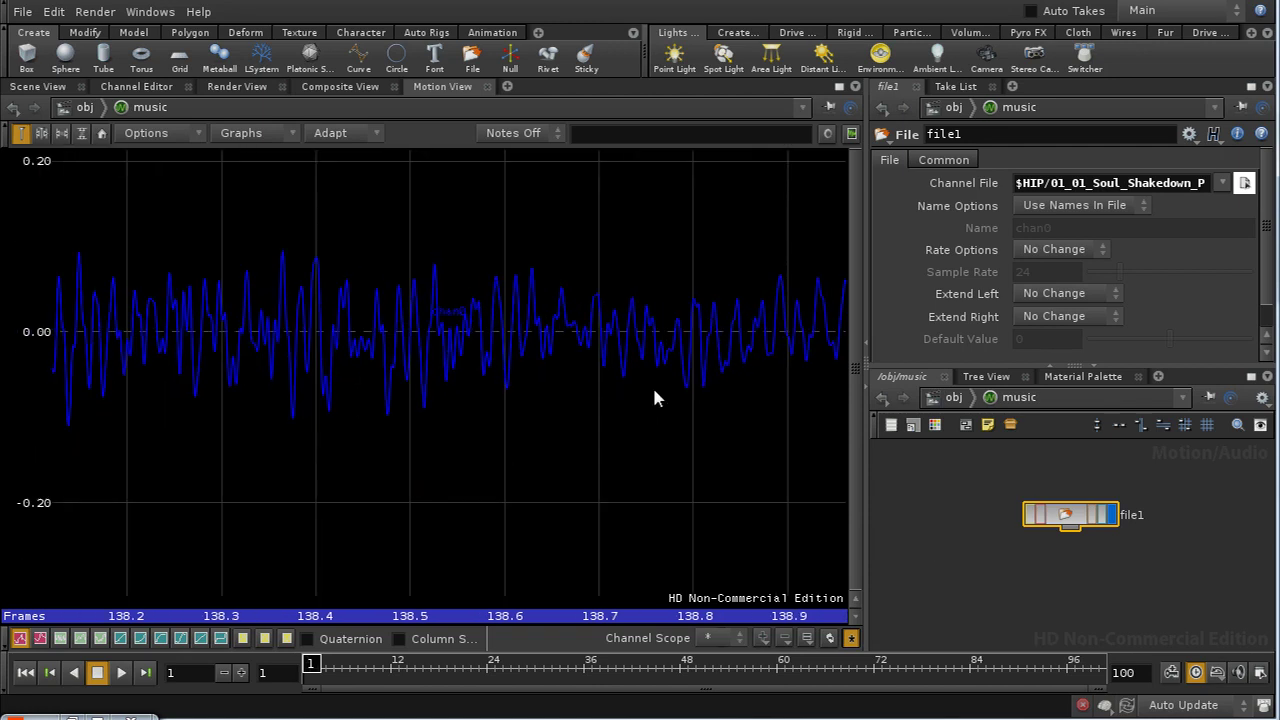
{"action": "right_click_drag", "start_coordinate": [359, 398], "coordinate": [607, 349]}
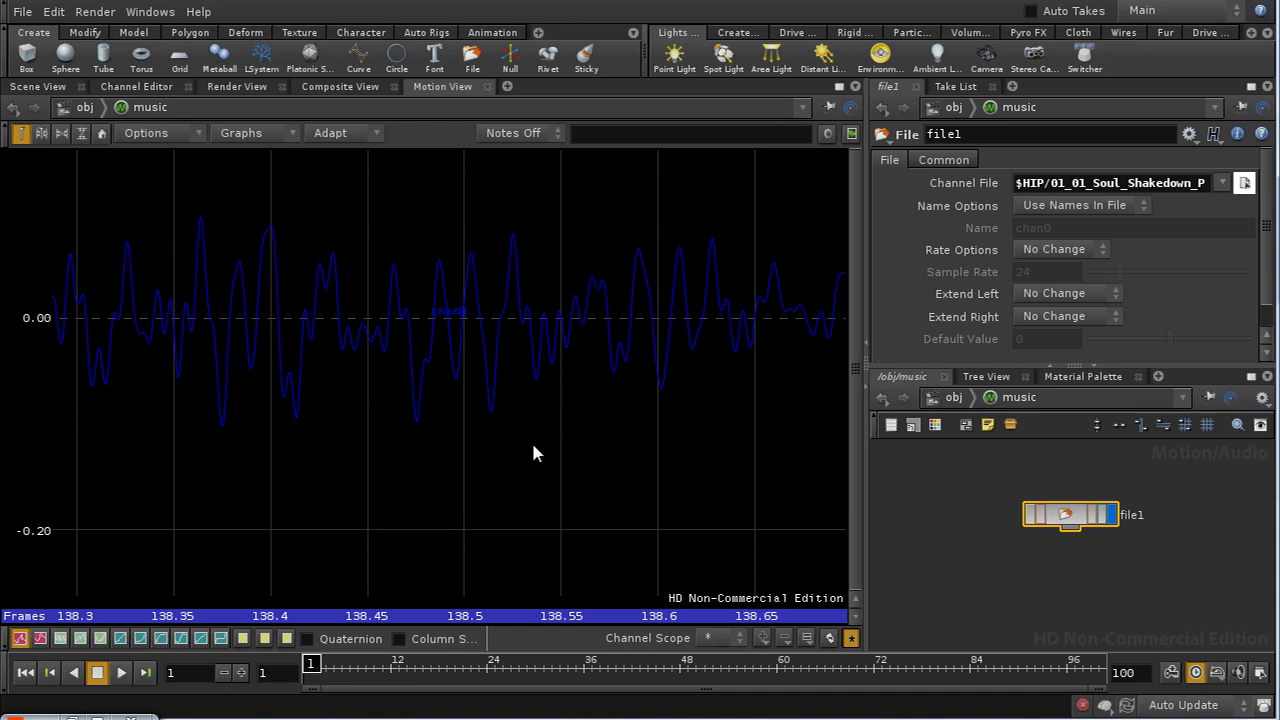
{"action": "right_click", "coordinate": [470, 280]}
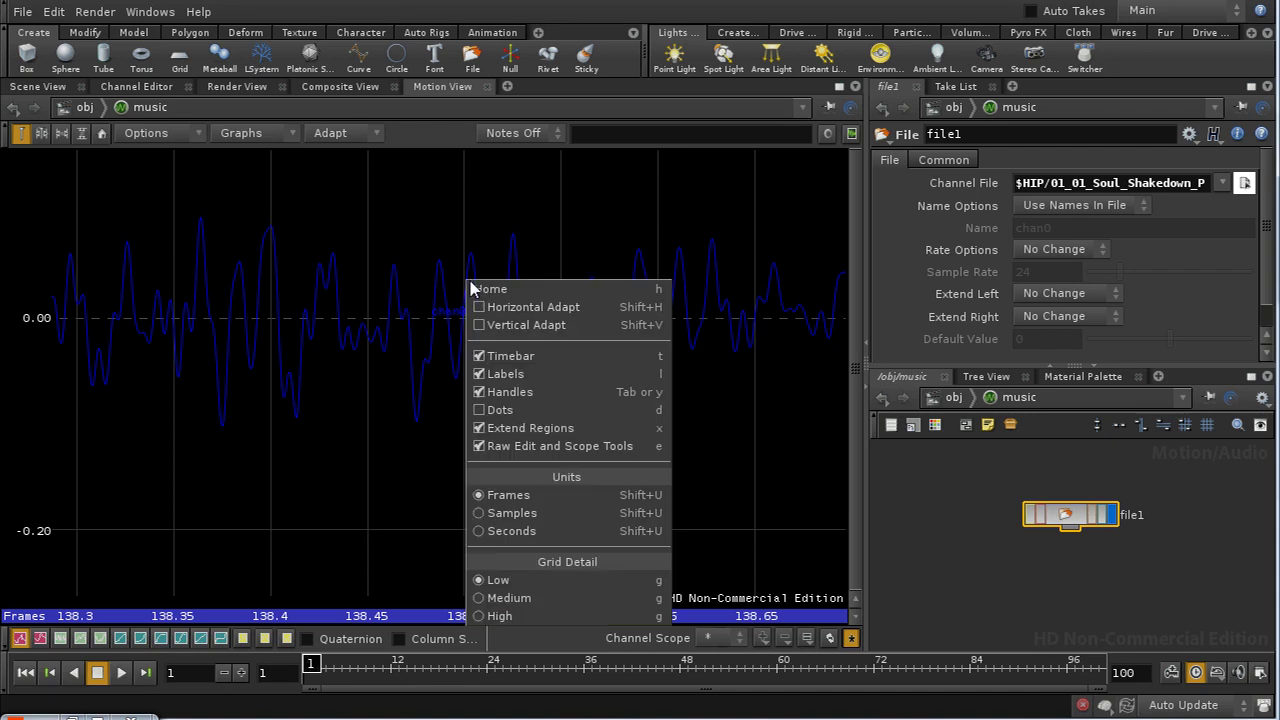
{"action": "left_click", "coordinate": [492, 412]}
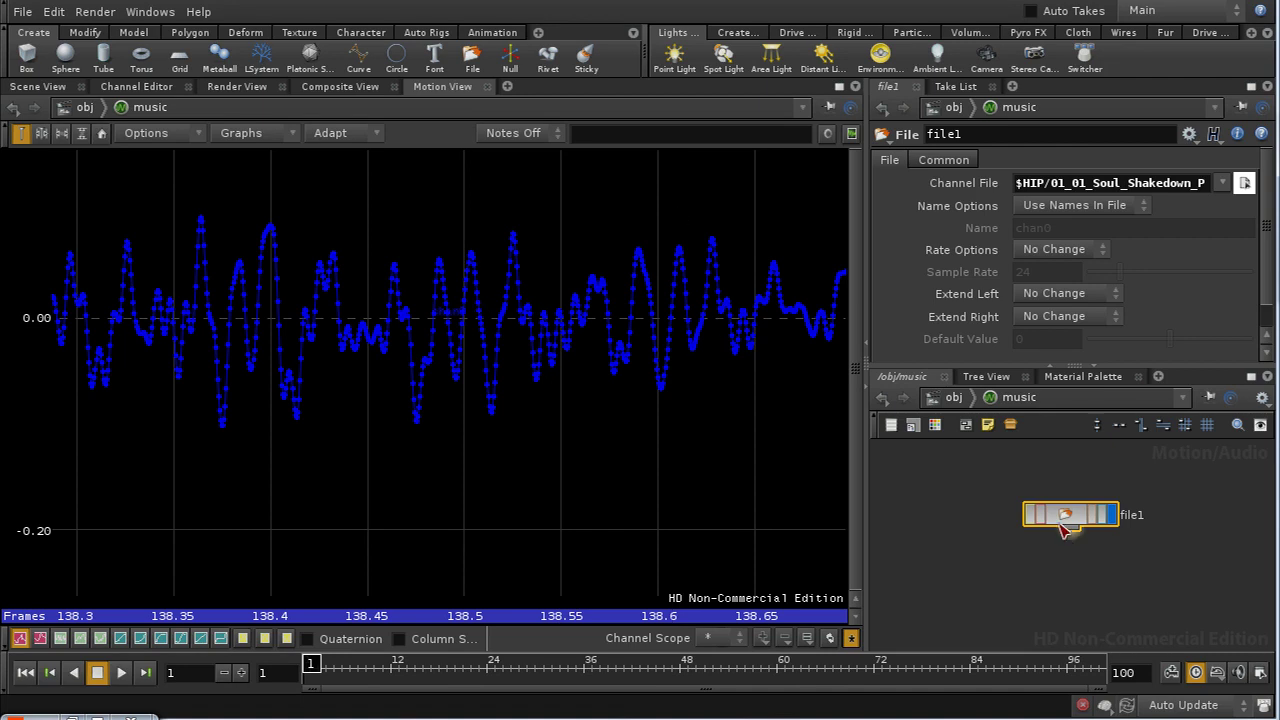
Inspect the File node's information and reset the graph to the whole waveform
{"action": "middle_click_drag", "start_coordinate": [1066, 520], "coordinate": [912, 489]}
{"action": "middle_click_drag", "start_coordinate": [1066, 516], "coordinate": [935, 590]}
{"action": "left_click_drag", "start_coordinate": [1092, 467], "coordinate": [1043, 488]}
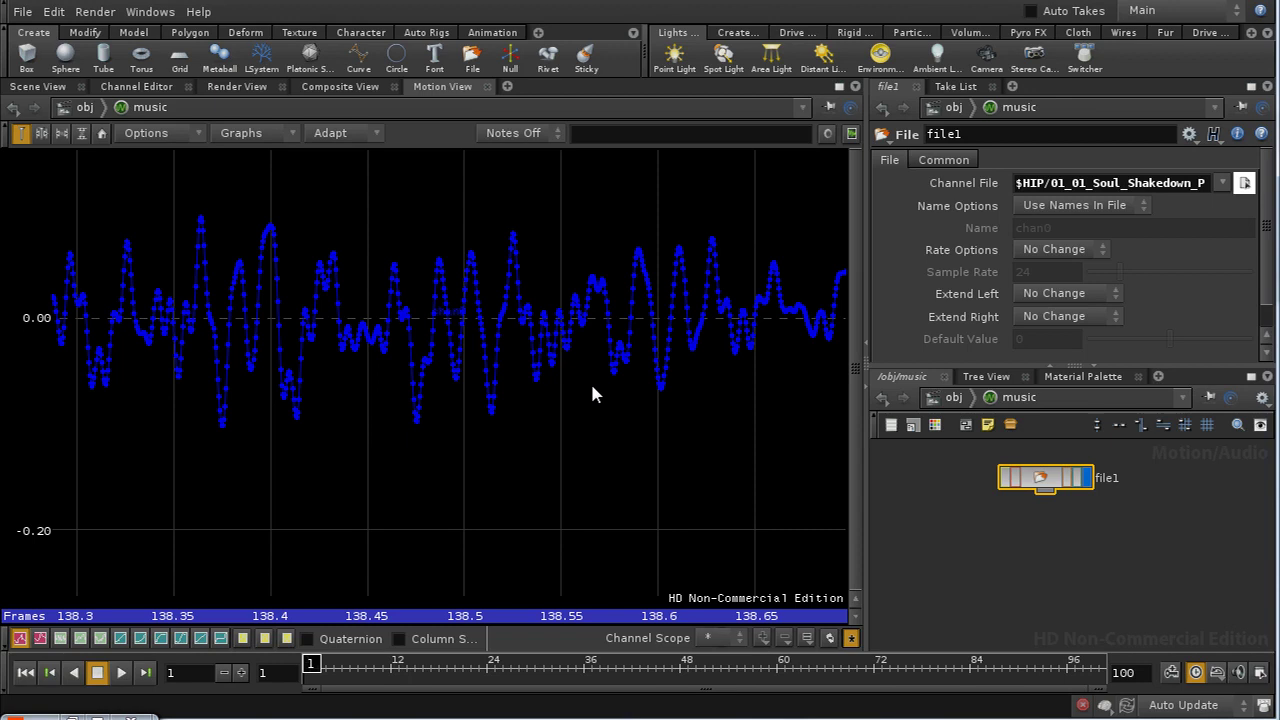
{"action": "left_click", "coordinate": [101, 133]}
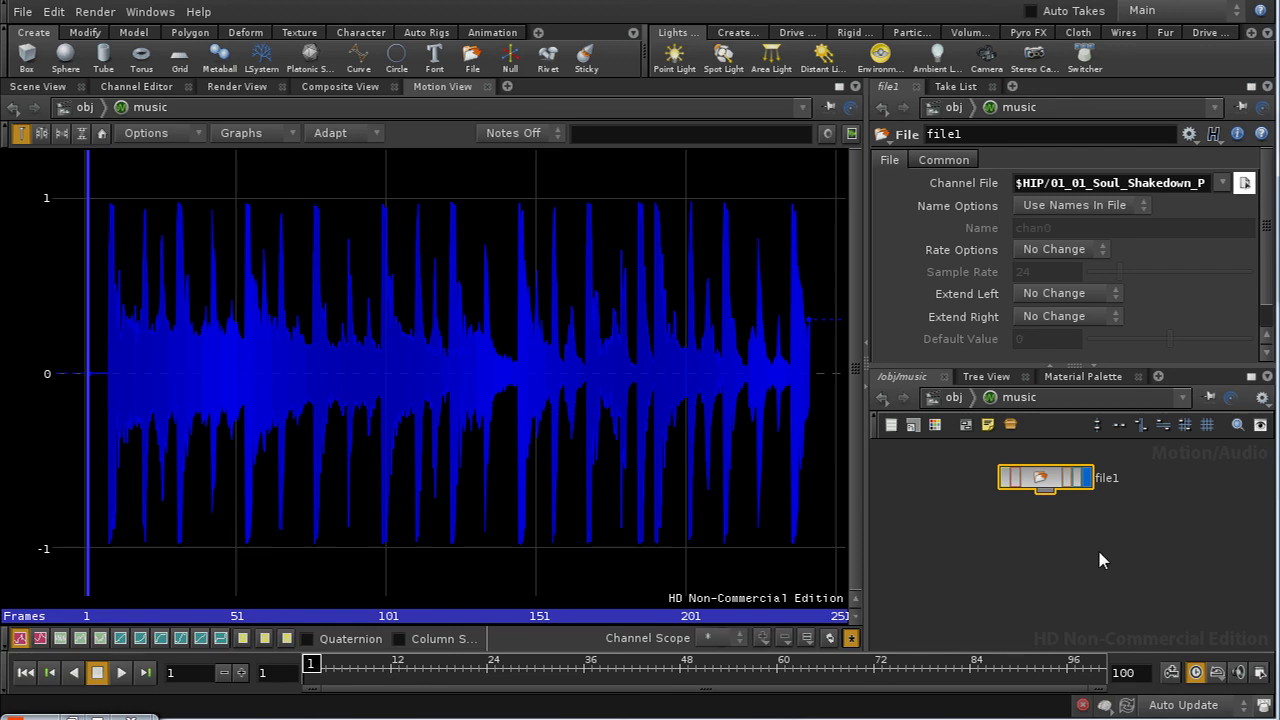
Set the audio playback mode to Scrub and choose /obj/music/file1 as its CHOP source
{"action": "left_click", "coordinate": [1238, 672]}
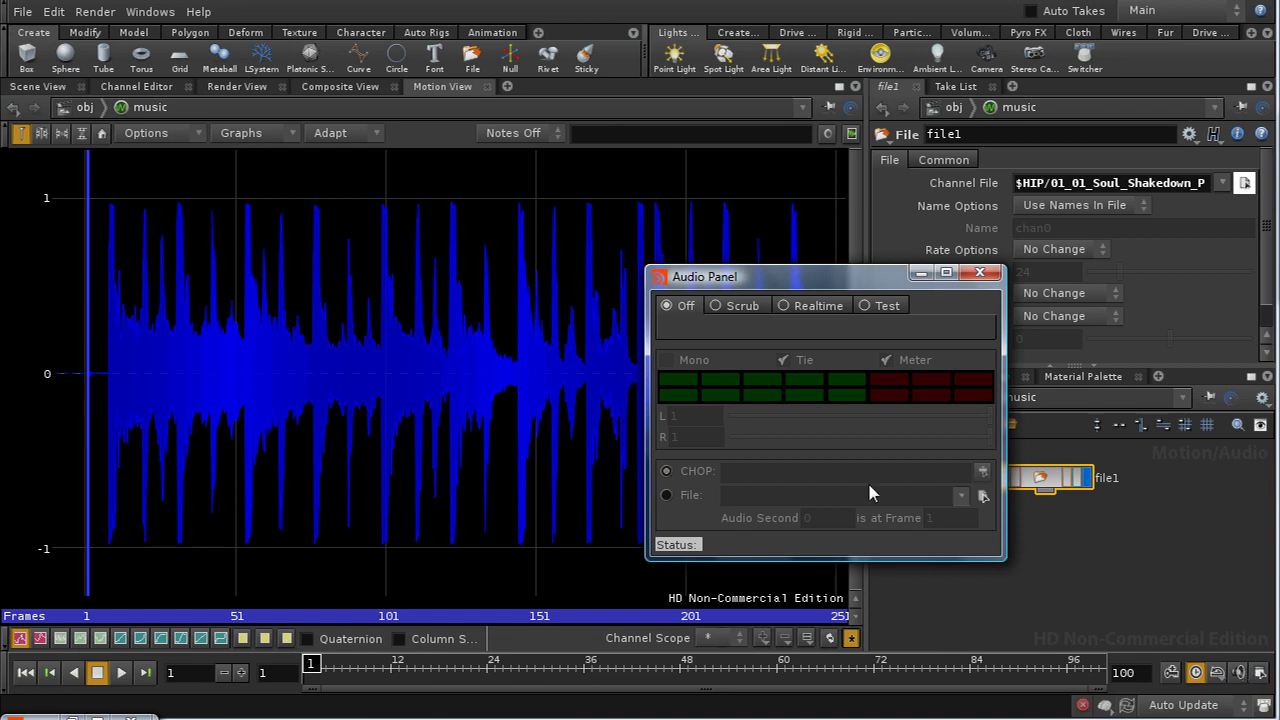
{"action": "left_click", "coordinate": [740, 309]}
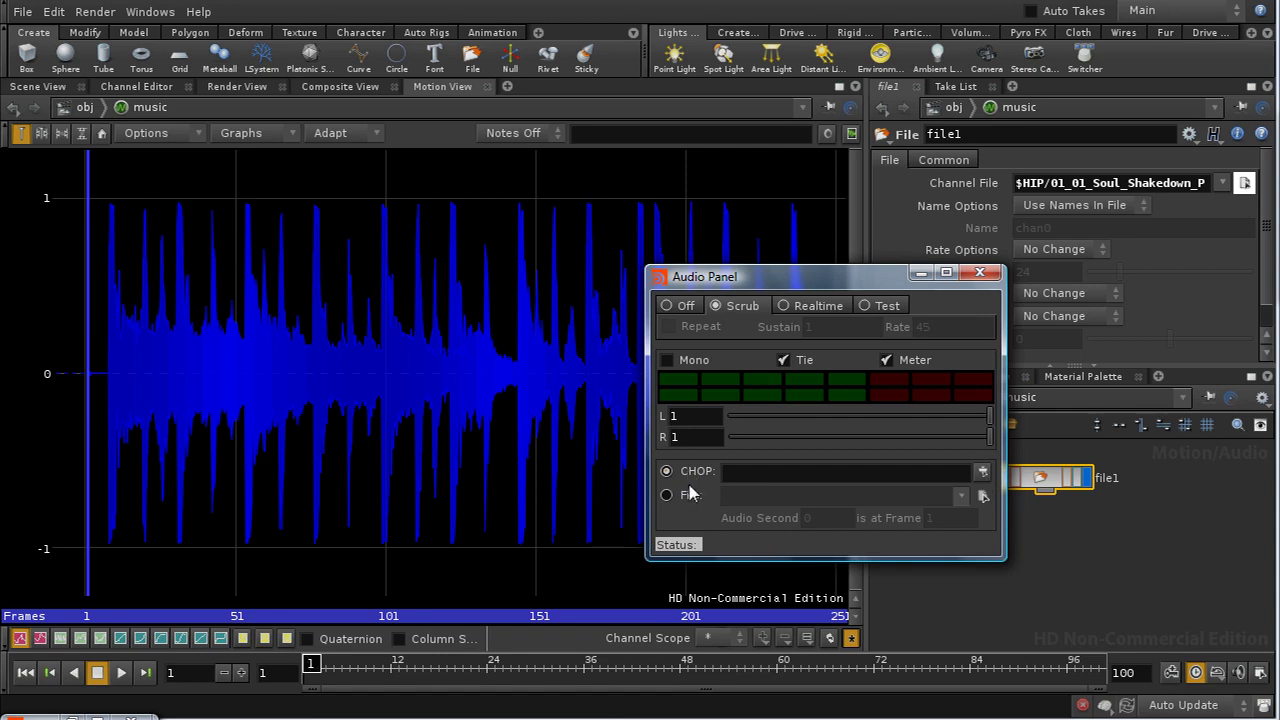
{"action": "left_click", "coordinate": [982, 471]}
{"action": "left_click", "coordinate": [915, 318]}
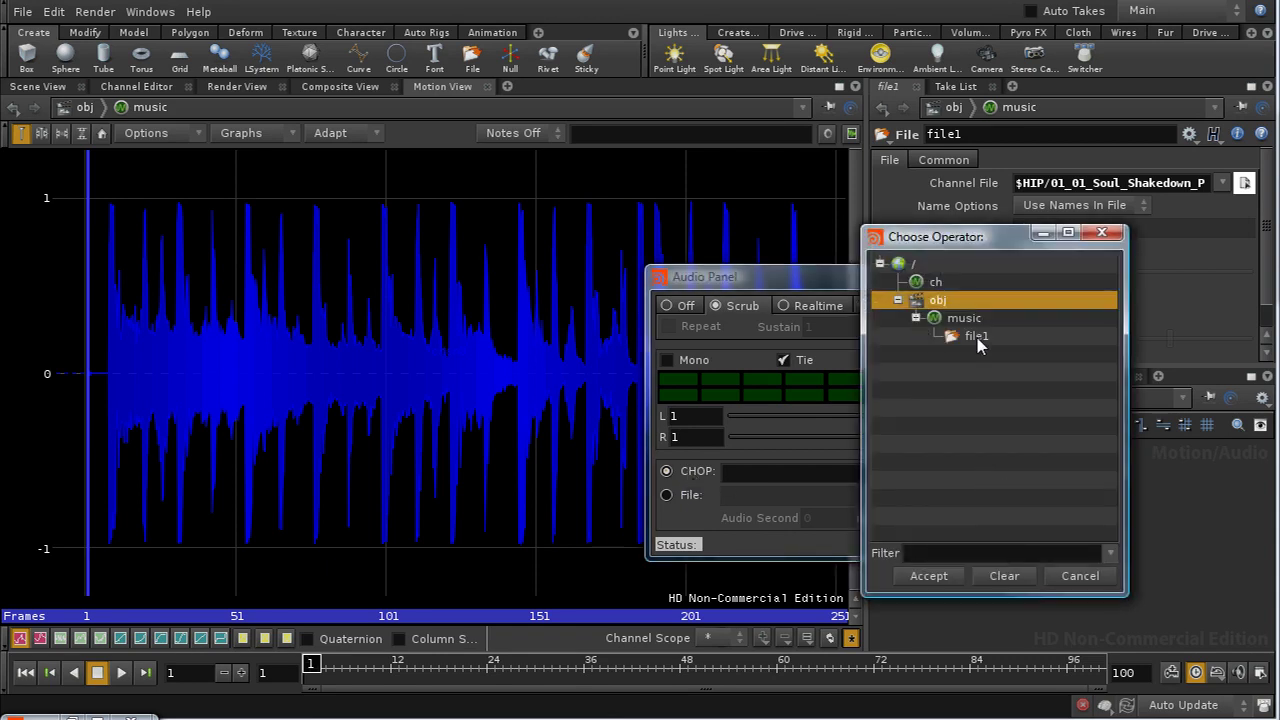
{"action": "left_click", "coordinate": [977, 337]}
{"action": "left_click", "coordinate": [927, 577]}
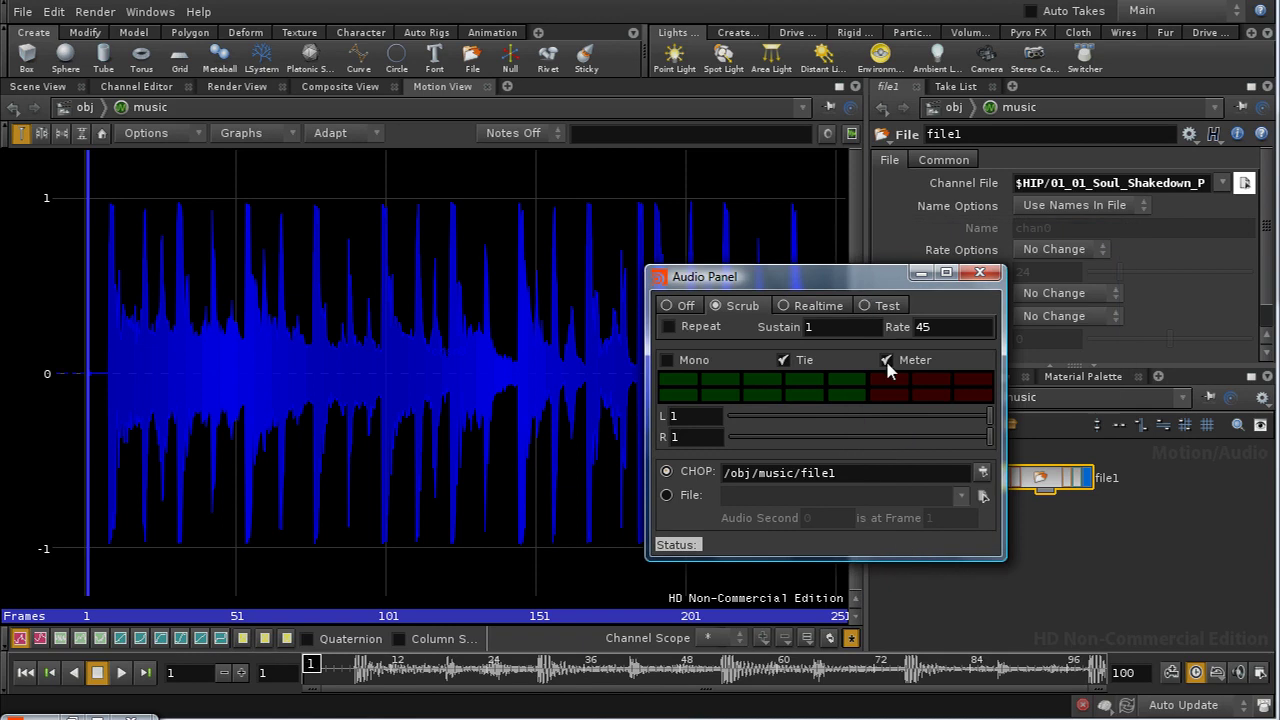
Play the timeline briefly to test the audio and its level meter, stop playback, and minimize the Audio Panel
{"action": "left_click_drag", "start_coordinate": [843, 282], "coordinate": [853, 227]}
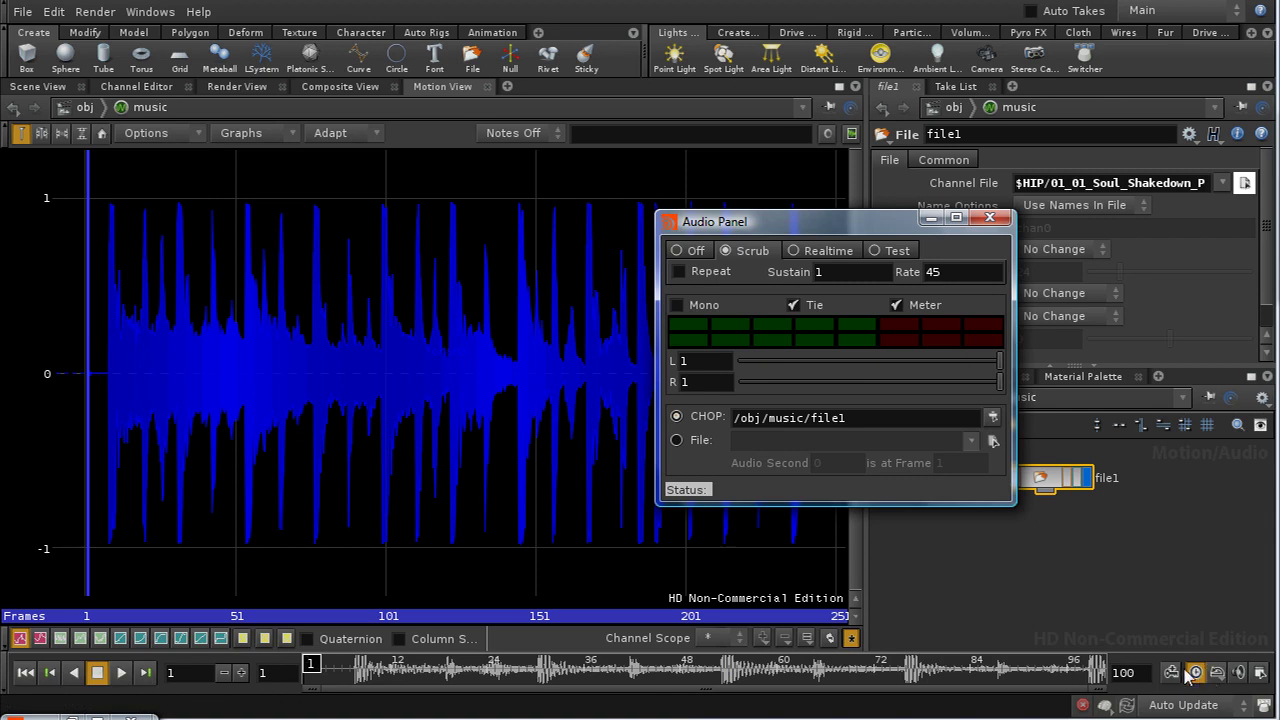
{"action": "left_click", "coordinate": [118, 675]}
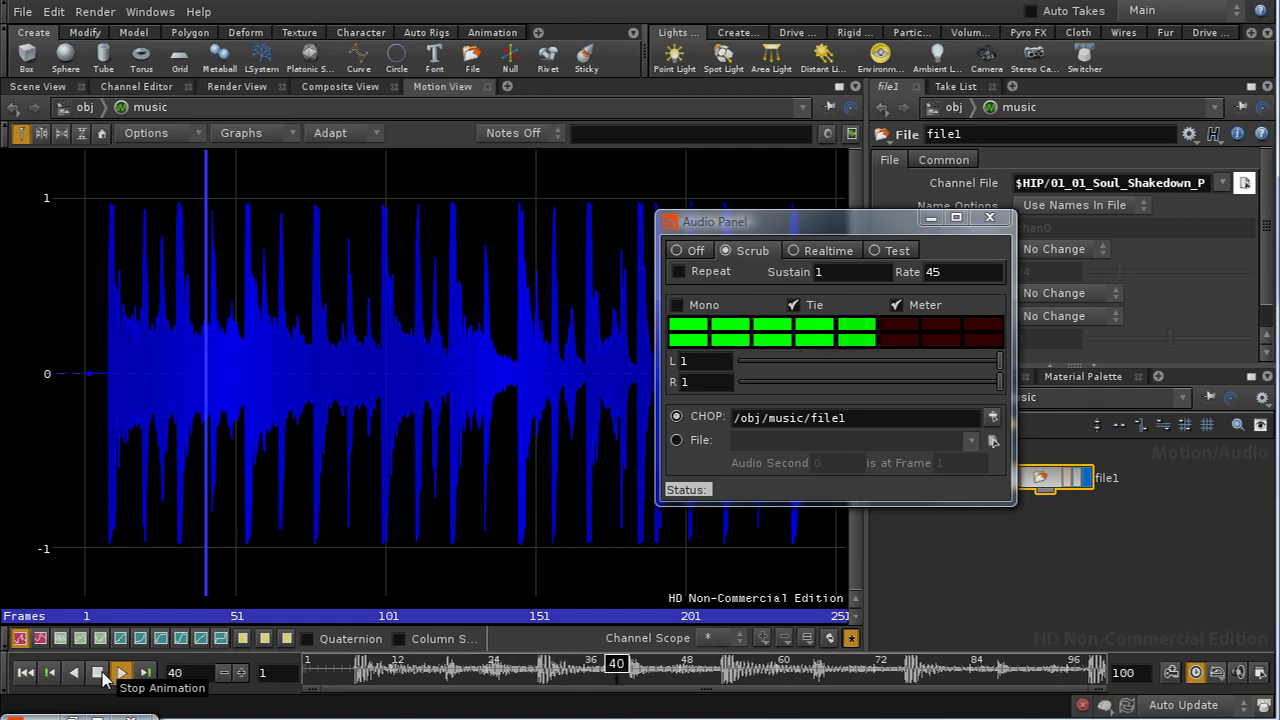
{"action": "left_click", "coordinate": [99, 674]}
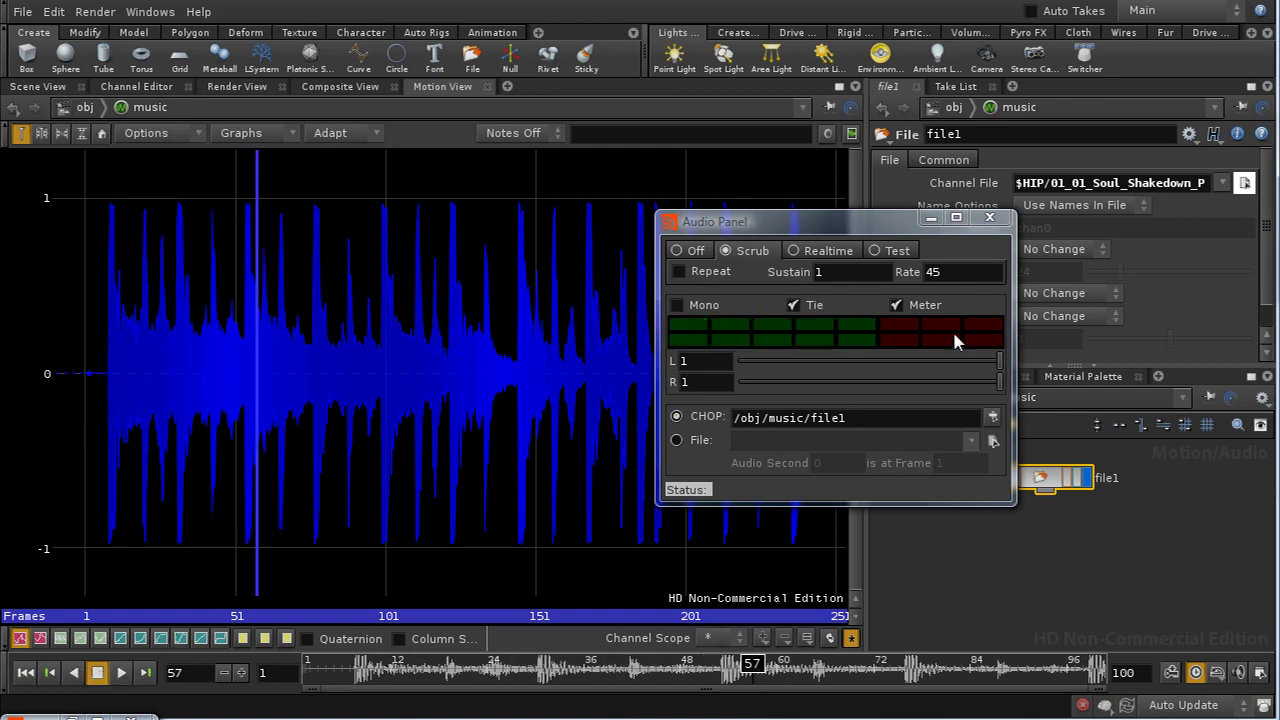
{"action": "left_click", "coordinate": [931, 219]}
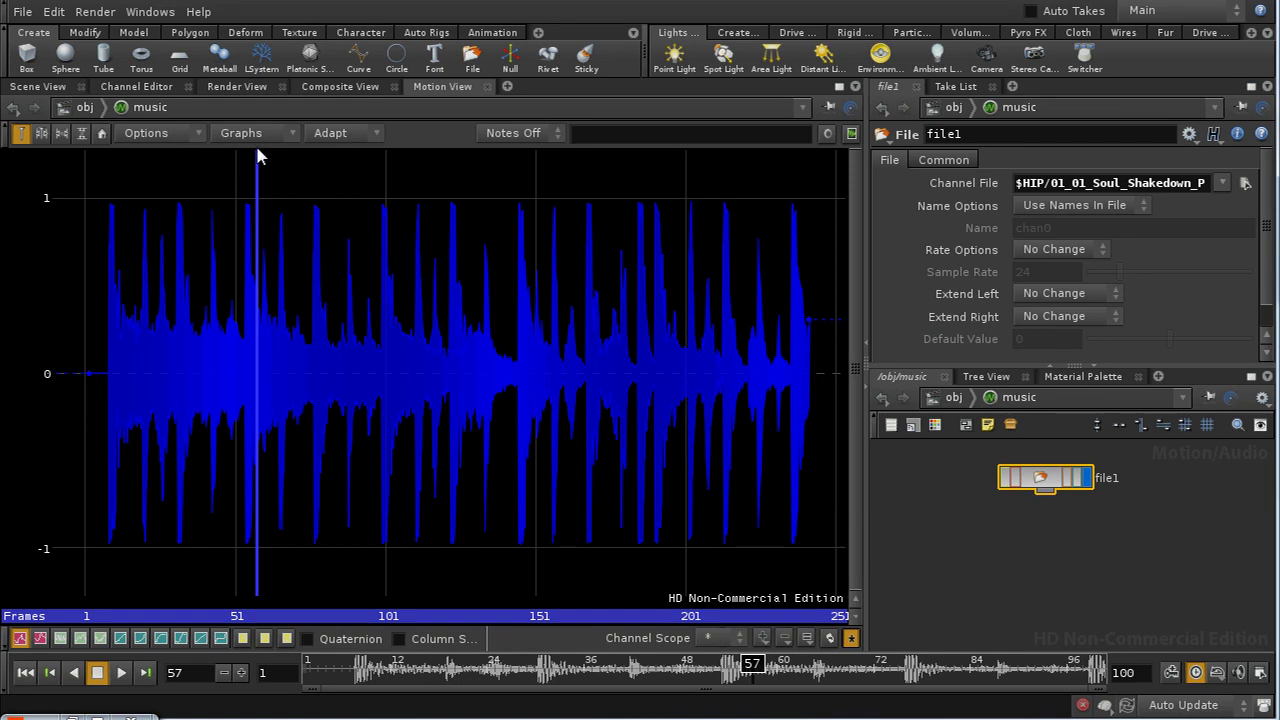
{"action": "right_click", "coordinate": [405, 182]}
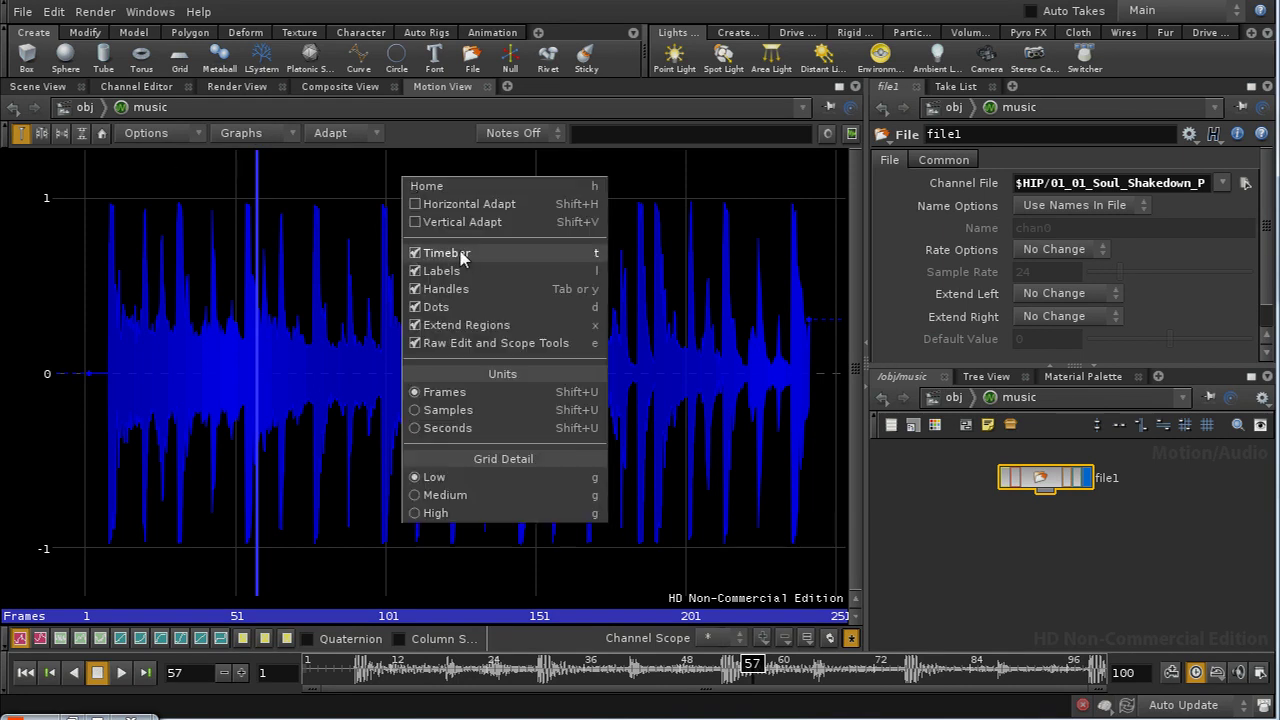
{"action": "left_click", "coordinate": [349, 206]}
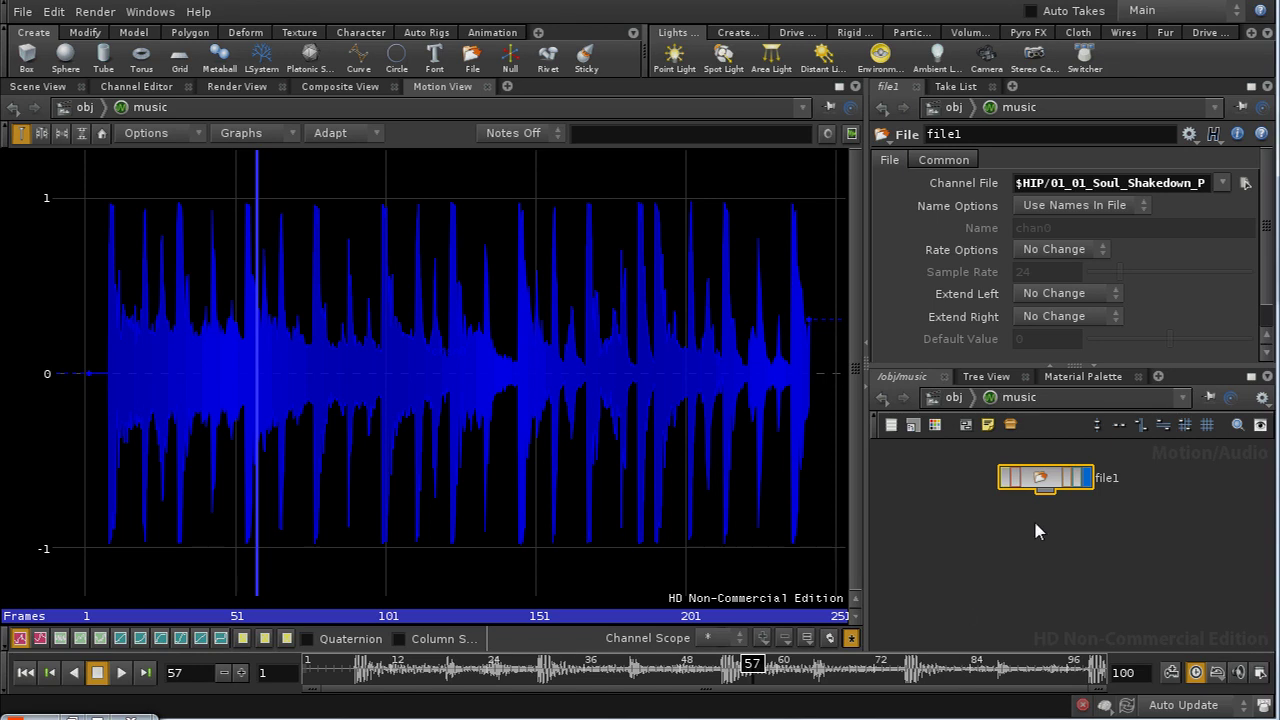
Add a Pass Filter node fed by file1, align it underneath, display its output, and return the timeline to frame 1
{"action": "key", "text": "Tab"}
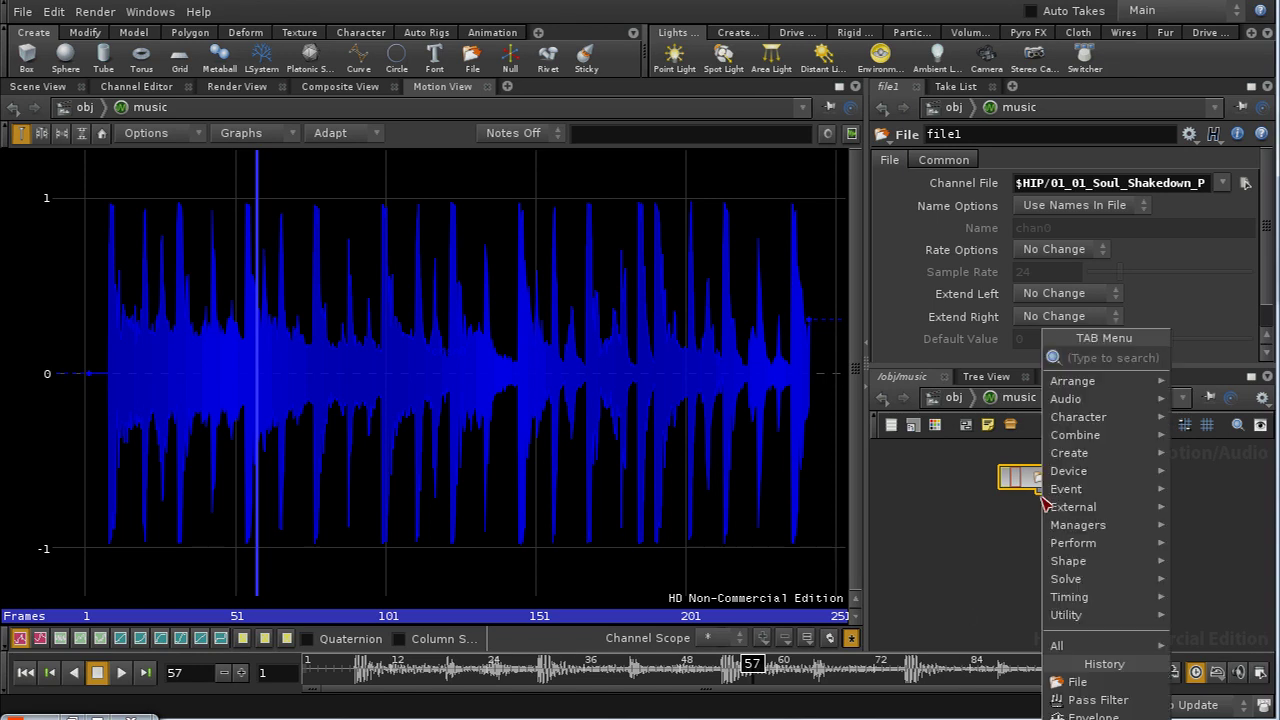
{"action": "type", "text": "p"}
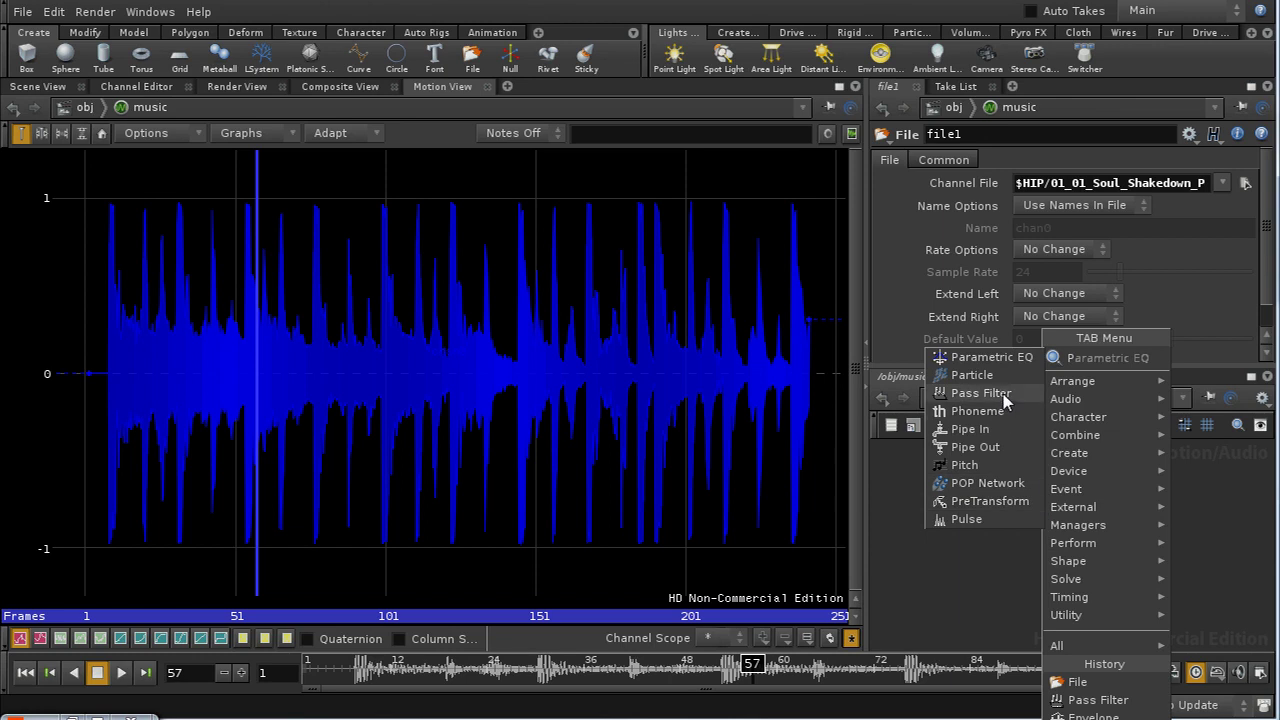
{"action": "left_click", "coordinate": [1003, 393]}
{"action": "left_click", "coordinate": [1042, 536]}
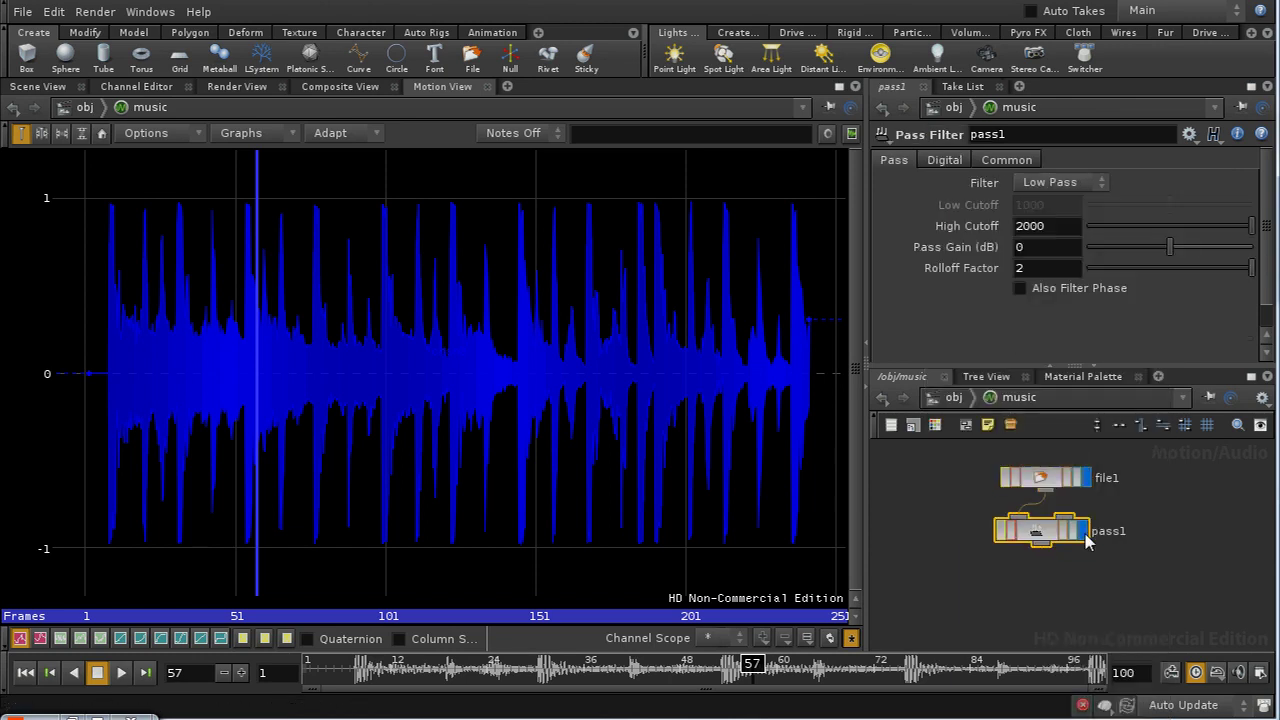
{"action": "left_click", "coordinate": [26, 674]}
{"action": "left_click_drag", "start_coordinate": [1045, 552], "coordinate": [1049, 564]}
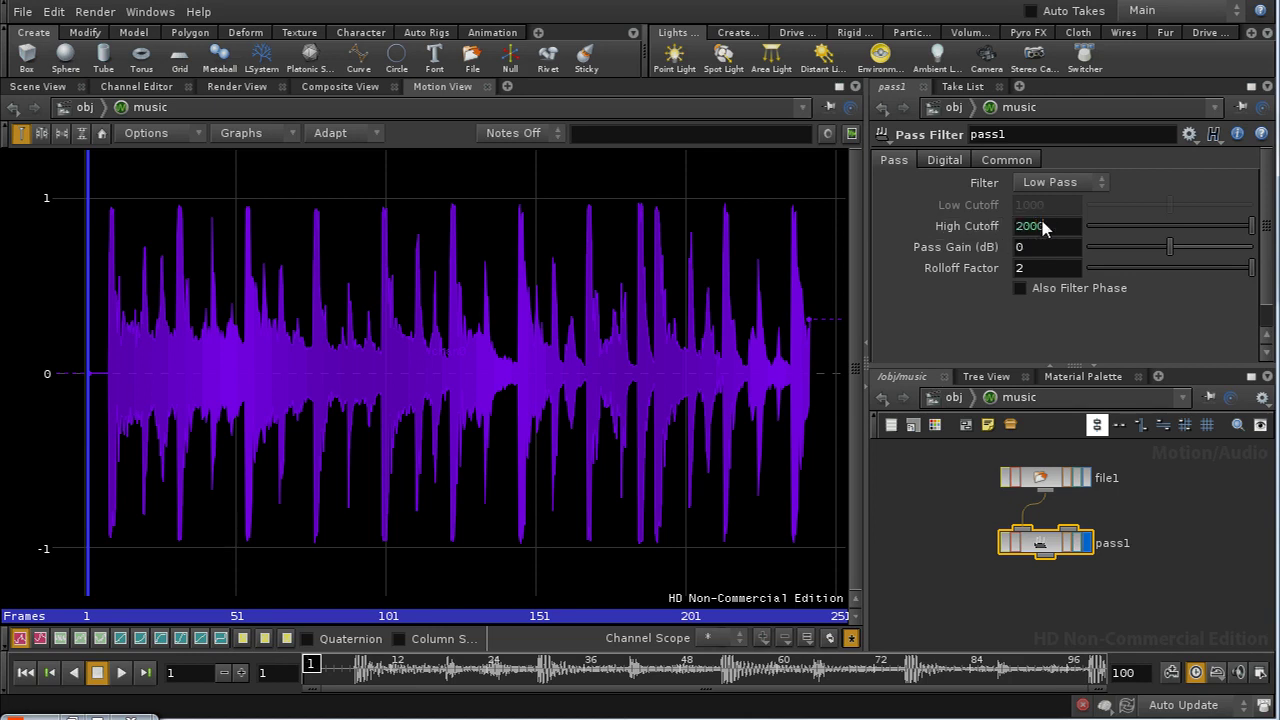
Try a High Cutoff of 150 on the Pass Filter with the Low Pass type
{"action": "left_click", "coordinate": [1042, 186]}
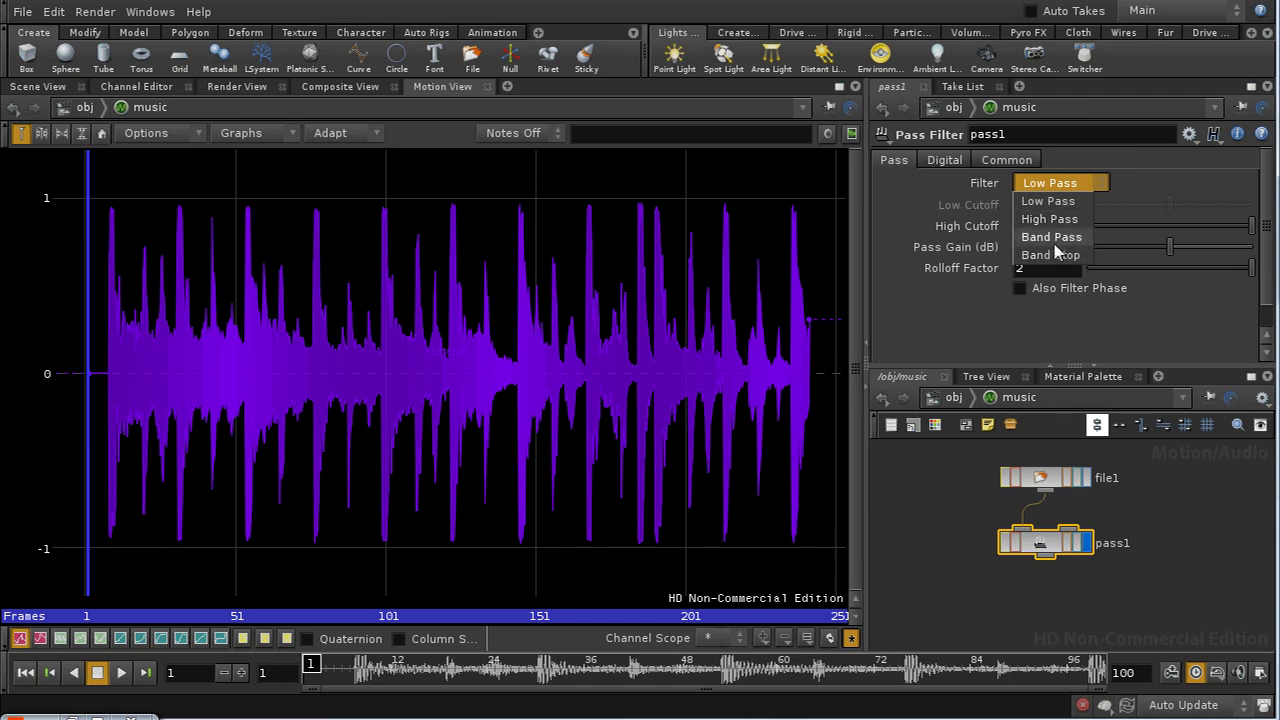
{"action": "left_click", "coordinate": [1064, 184]}
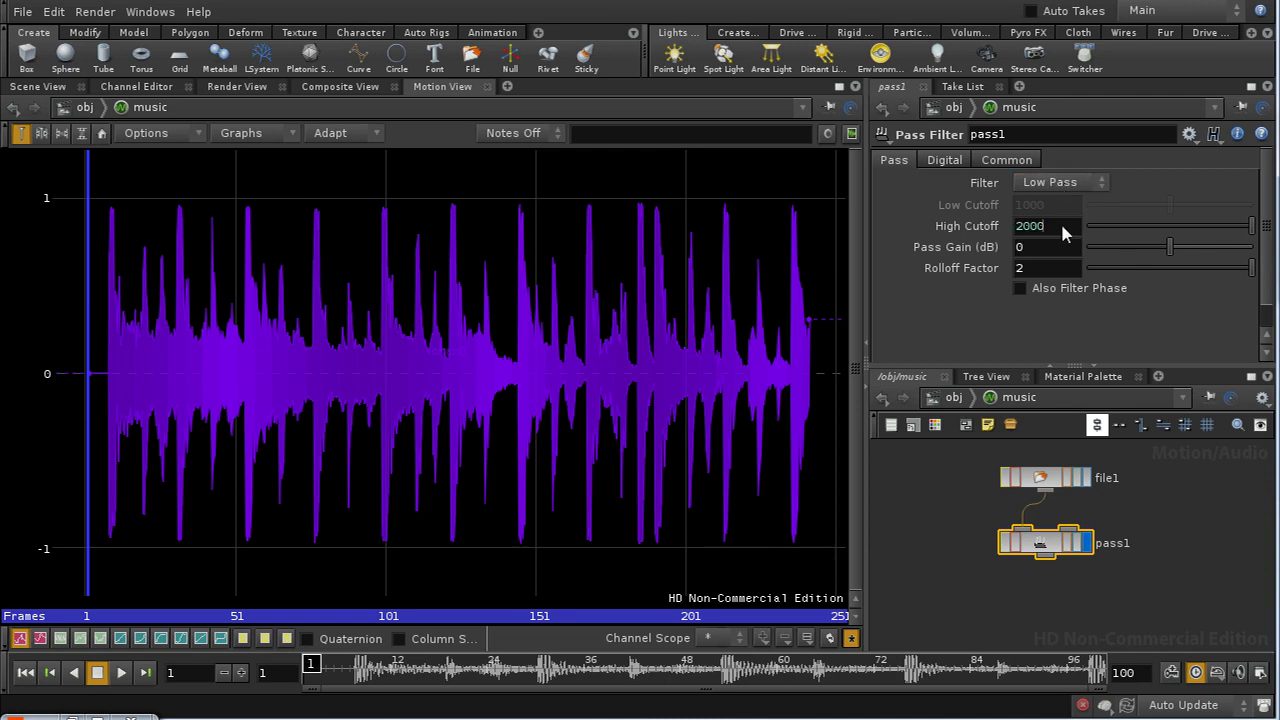
{"action": "key", "text": "Return"}
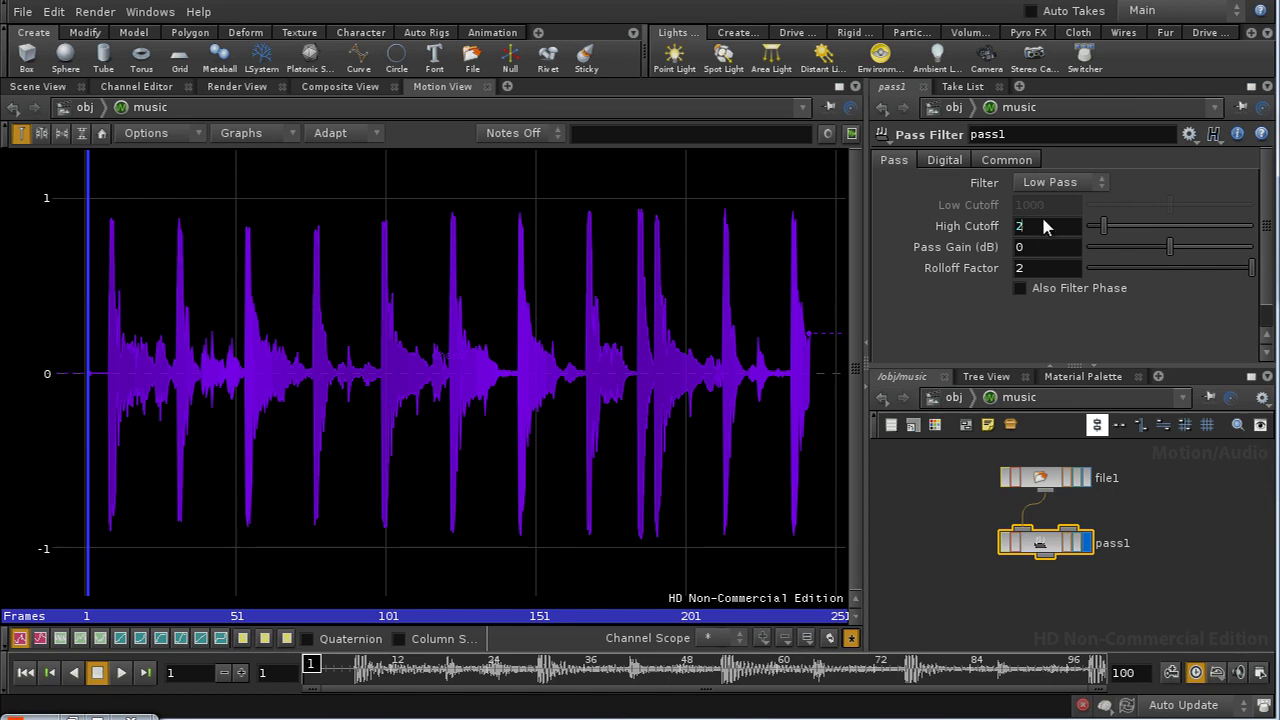
{"action": "type", "text": "150"}
{"action": "key", "text": "Return"}
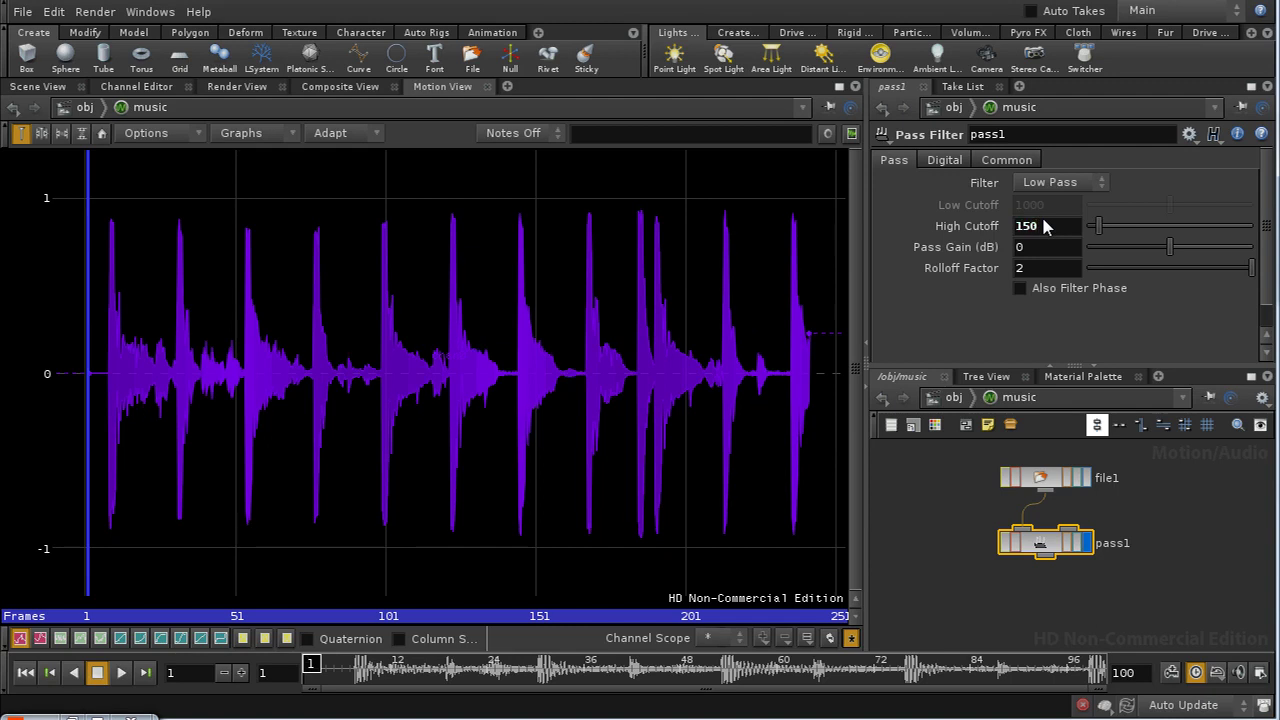
Set the Pass Filter's High Cutoff to 100
{"action": "left_click", "coordinate": [1051, 233]}
{"action": "type", "text": "100"}
{"action": "key", "text": "Return"}
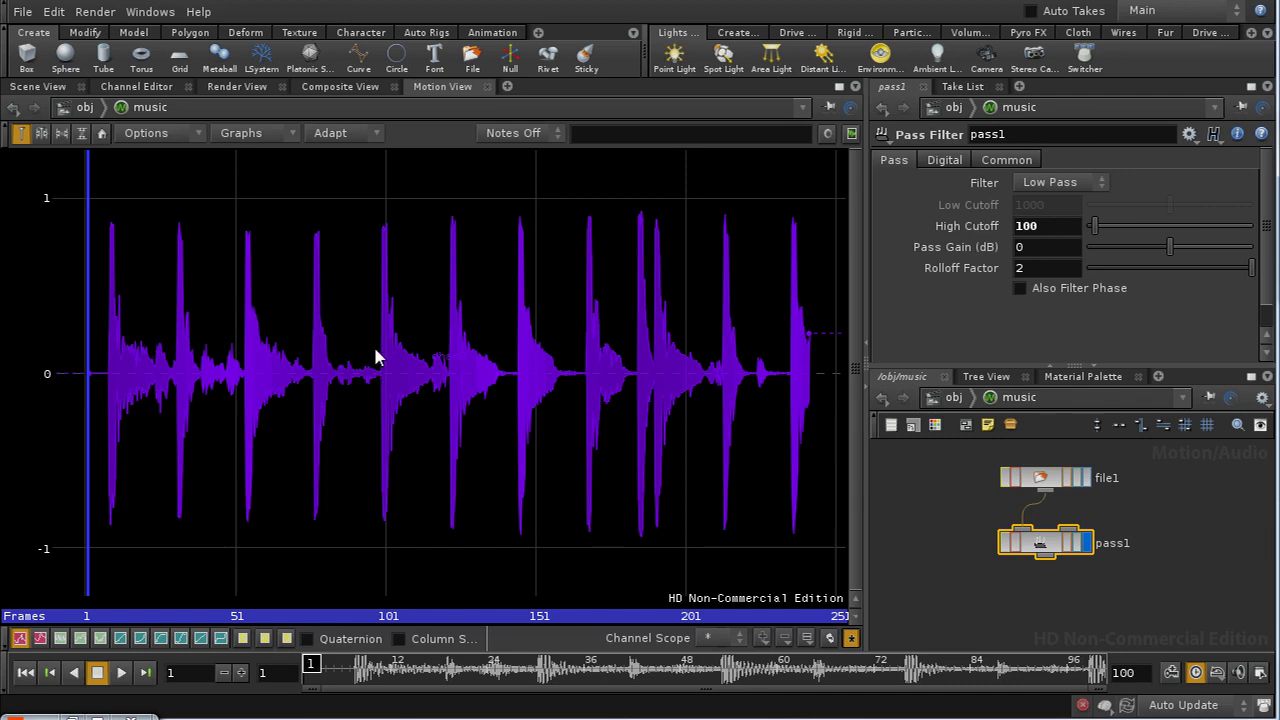
{"action": "right_click_drag", "start_coordinate": [617, 386], "coordinate": [643, 257], "text": "alt"}
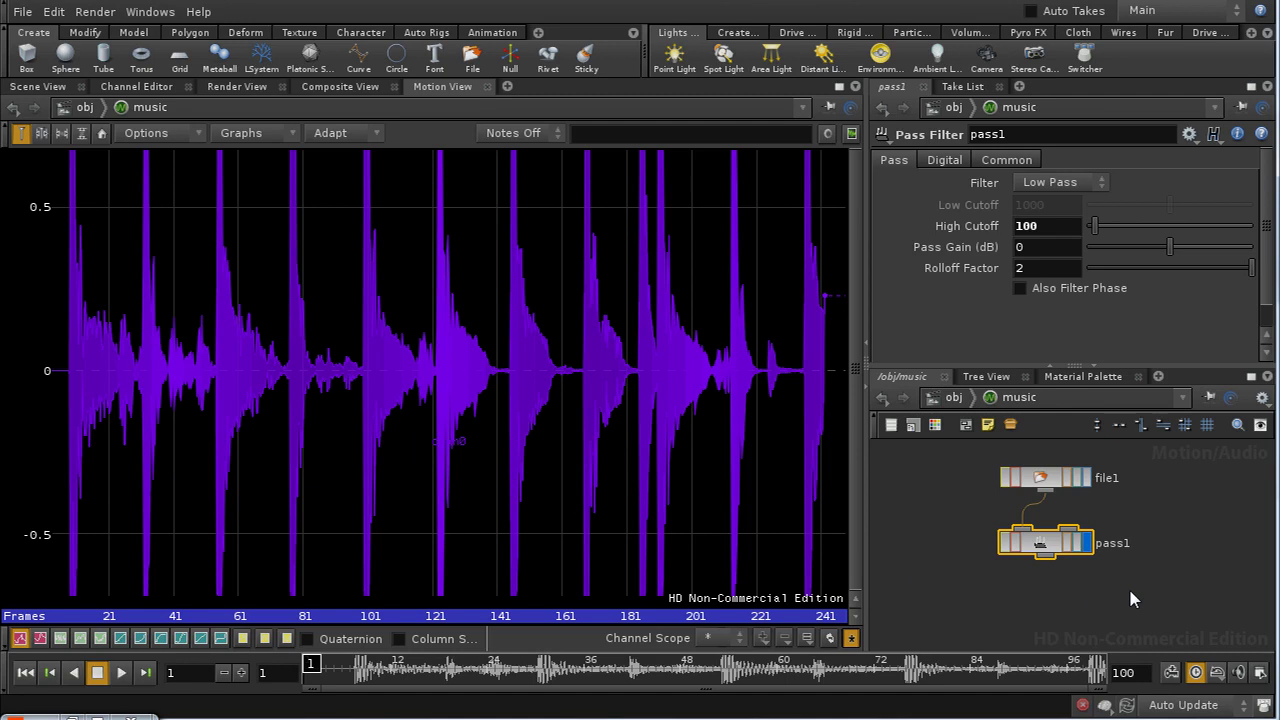
Add an Envelope node fed by pass1, align it underneath, and display its output in the graph
{"action": "middle_click_drag", "start_coordinate": [1130, 598], "coordinate": [1126, 520]}
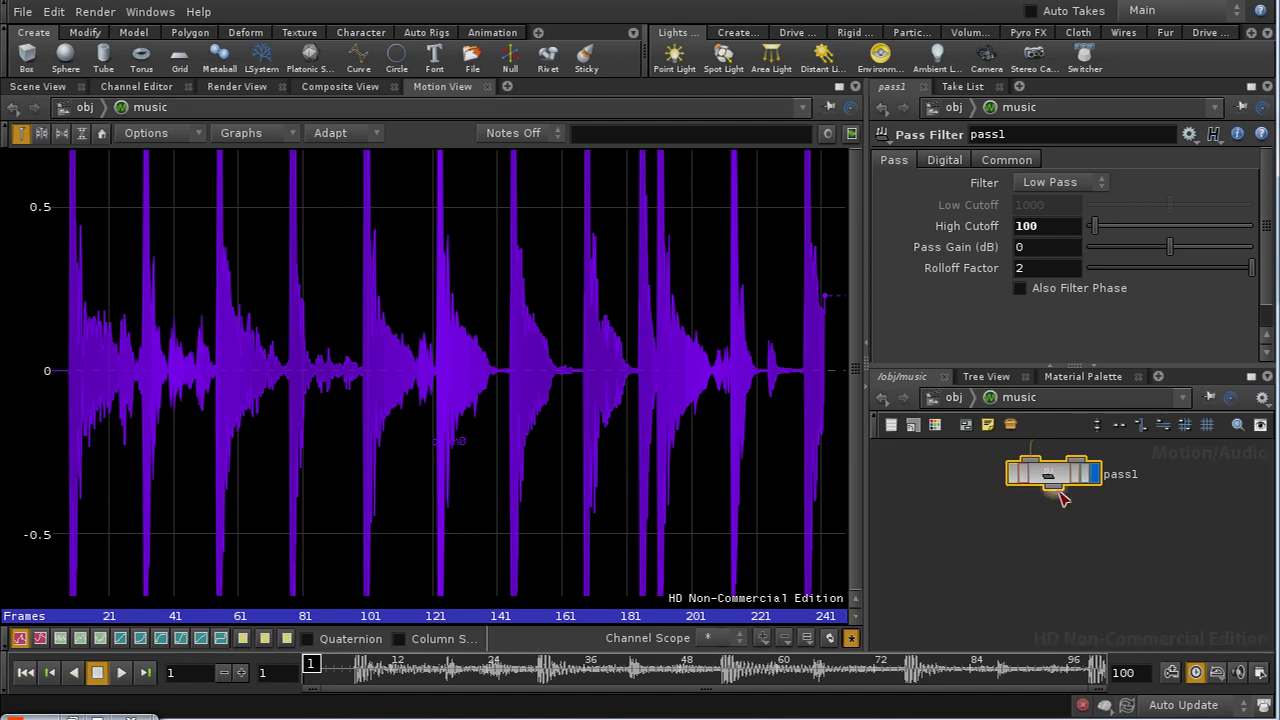
{"action": "key", "text": "Tab"}
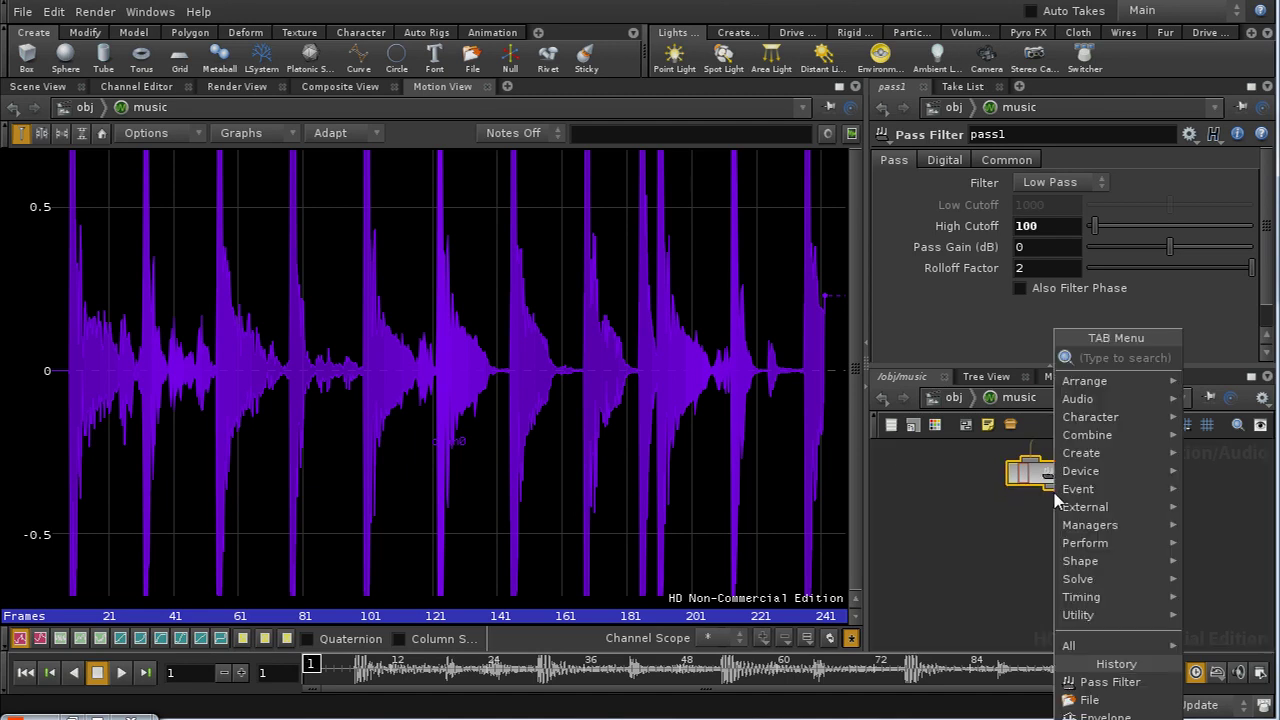
{"action": "type", "text": "Envelope"}
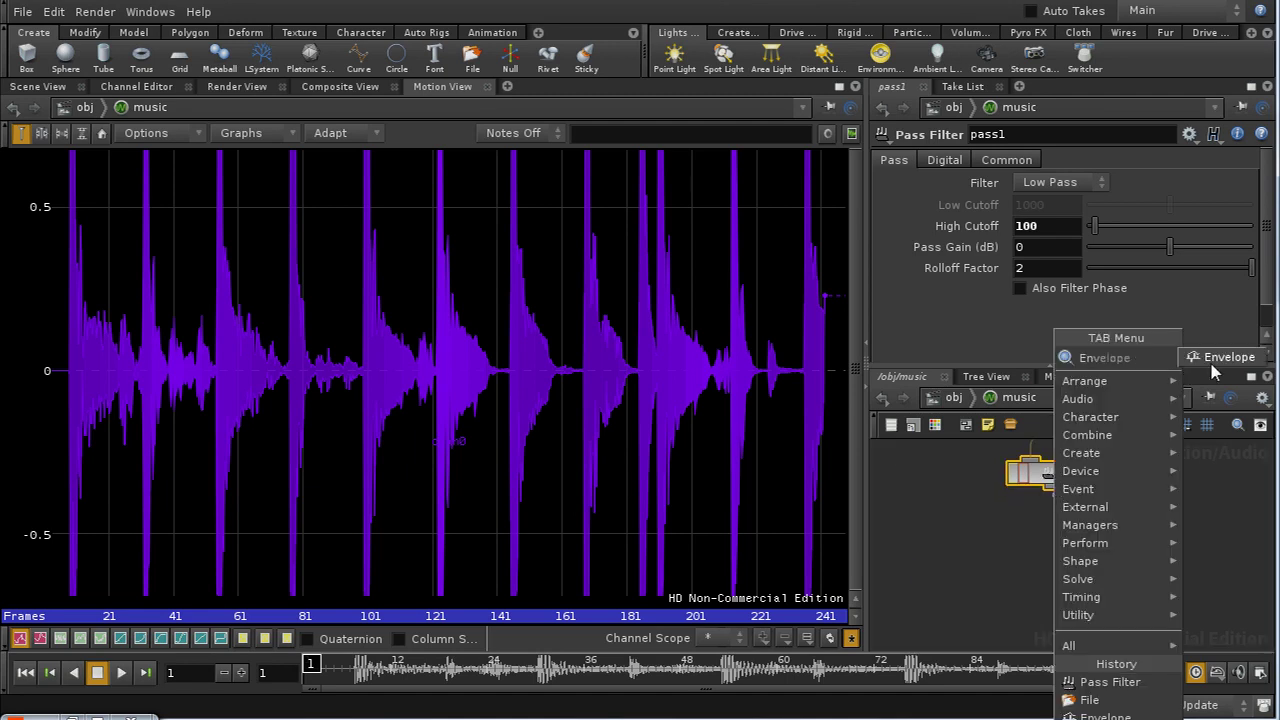
{"action": "left_click", "coordinate": [1220, 359]}
{"action": "left_click", "coordinate": [1047, 540]}
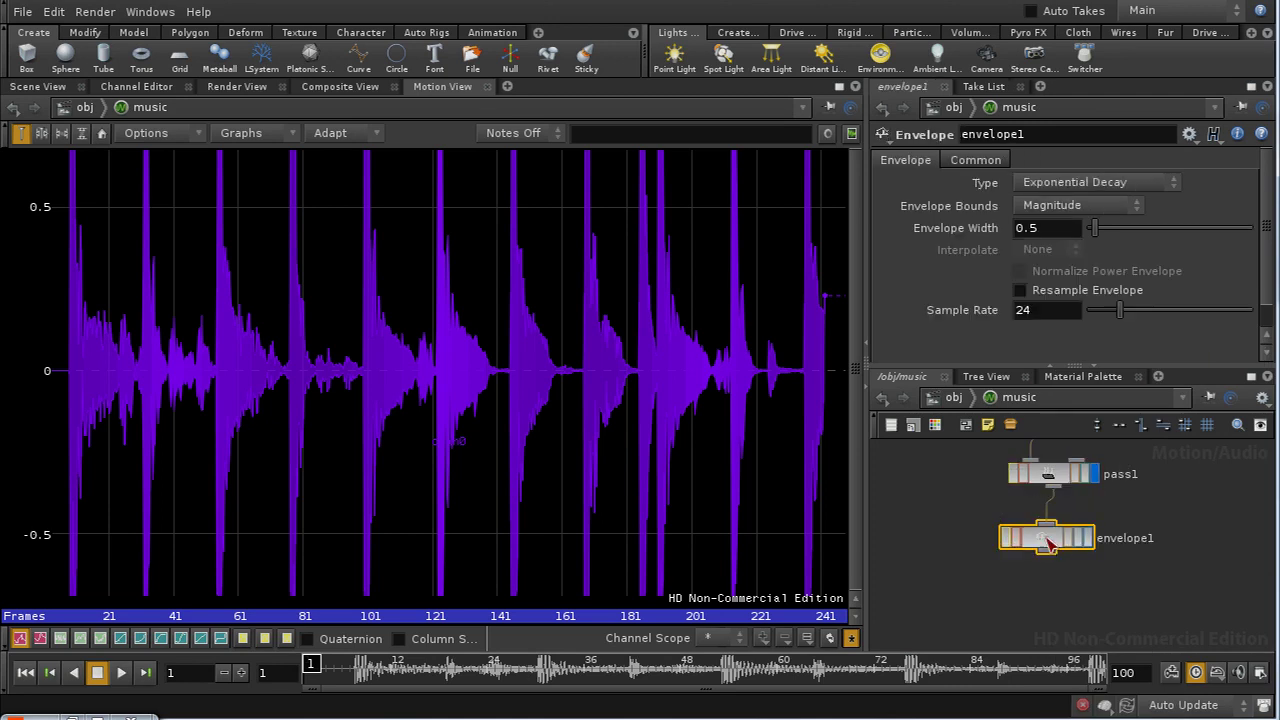
{"action": "left_click_drag", "start_coordinate": [1047, 543], "coordinate": [1055, 542]}
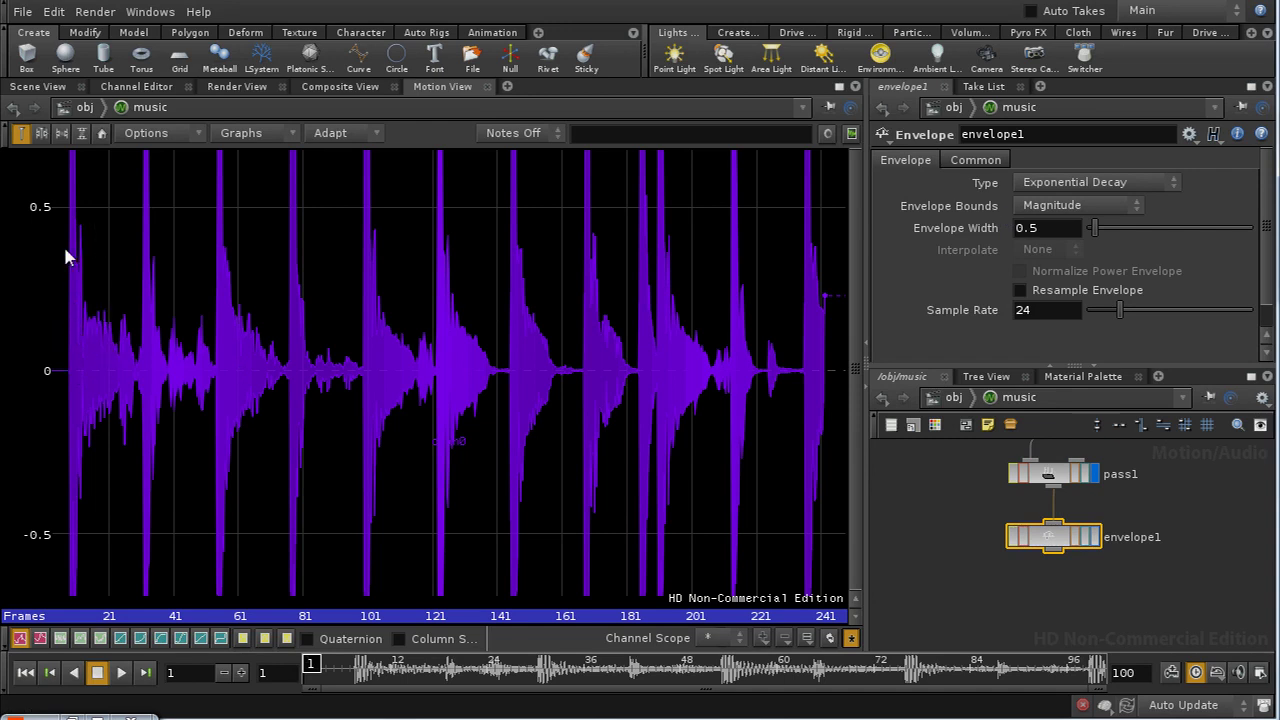
{"action": "left_click", "coordinate": [1095, 537]}
Turn on Resample Envelope for the Envelope node
{"action": "middle_click_drag", "start_coordinate": [487, 264], "coordinate": [526, 406]}
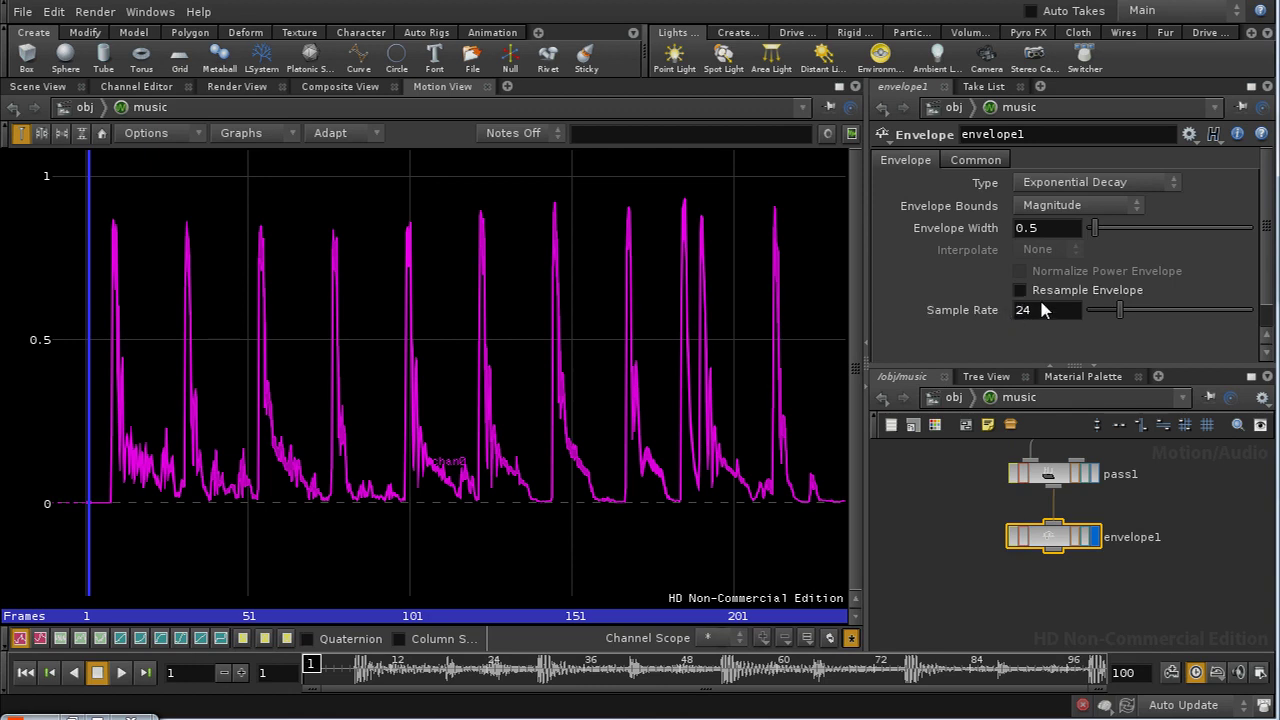
{"action": "middle_click_drag", "start_coordinate": [1182, 491], "coordinate": [1166, 540]}
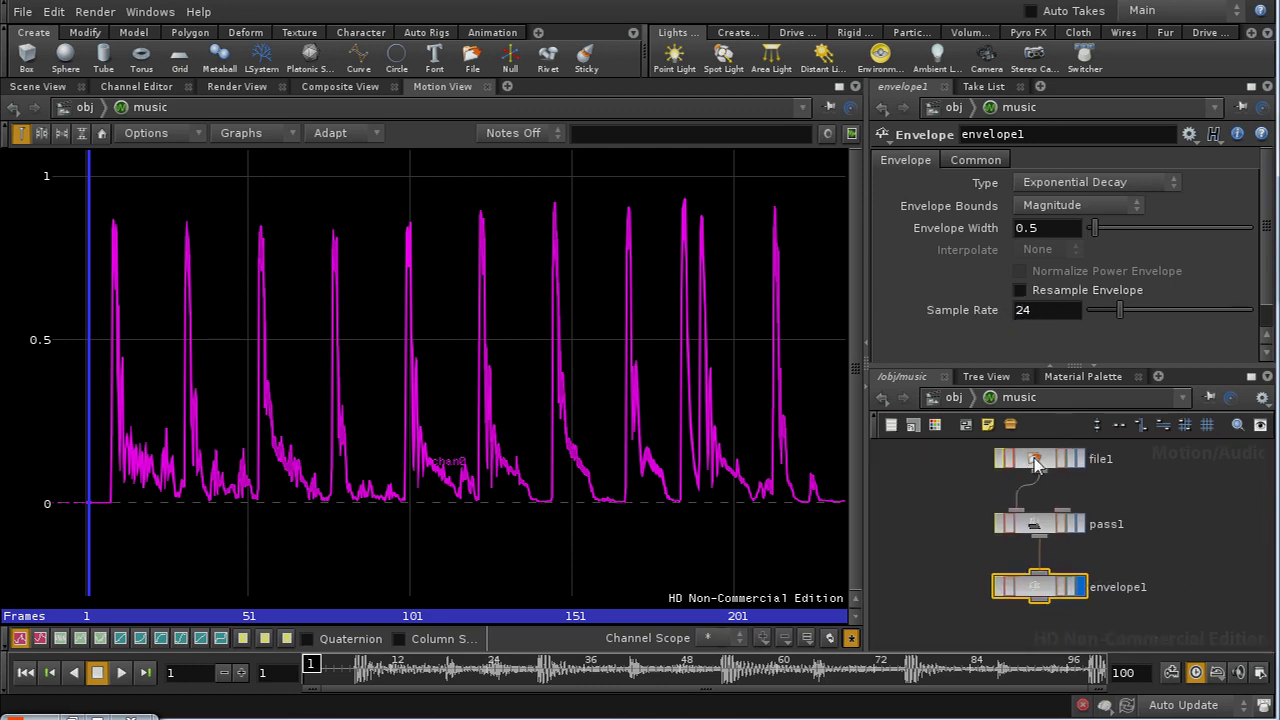
{"action": "left_click", "coordinate": [1022, 294]}
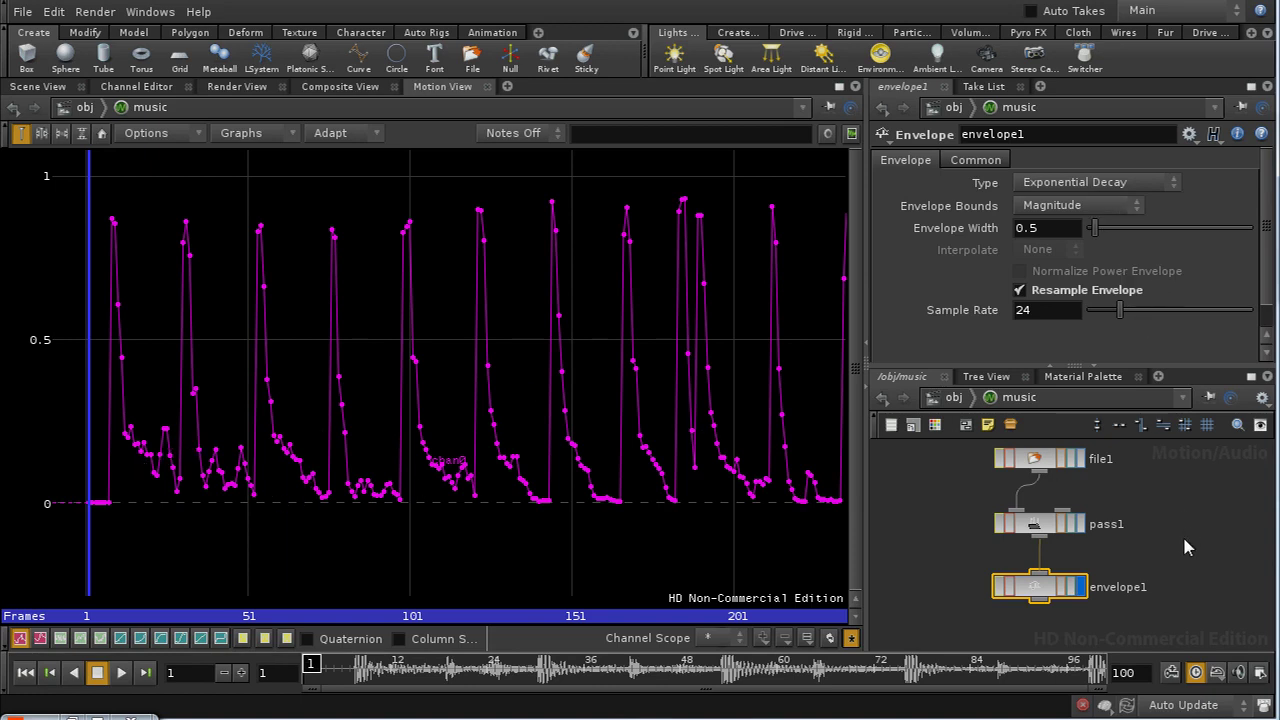
Add a Trigger node fed by envelope1, place it underneath, and display its output
{"action": "middle_click_drag", "start_coordinate": [1172, 540], "coordinate": [1146, 497]}
{"action": "middle_click_drag", "start_coordinate": [1137, 563], "coordinate": [1139, 541]}
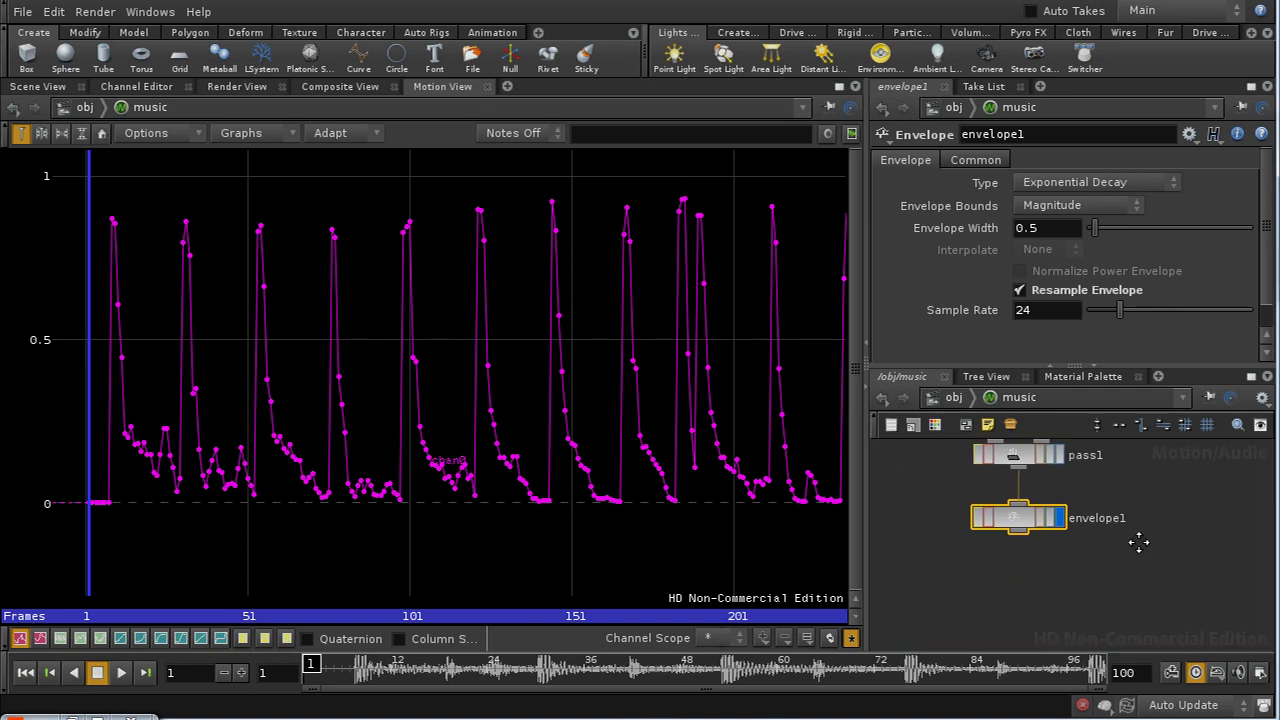
{"action": "left_click", "coordinate": [1016, 540]}
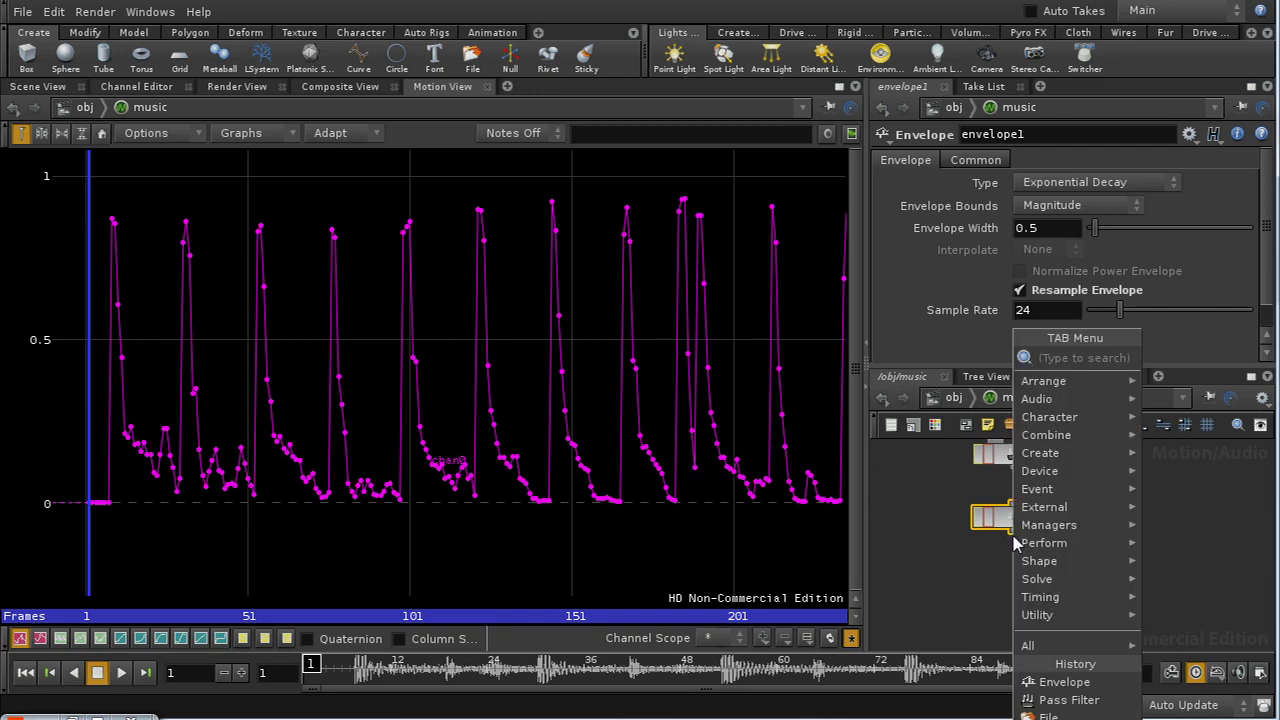
{"action": "type", "text": "tr"}
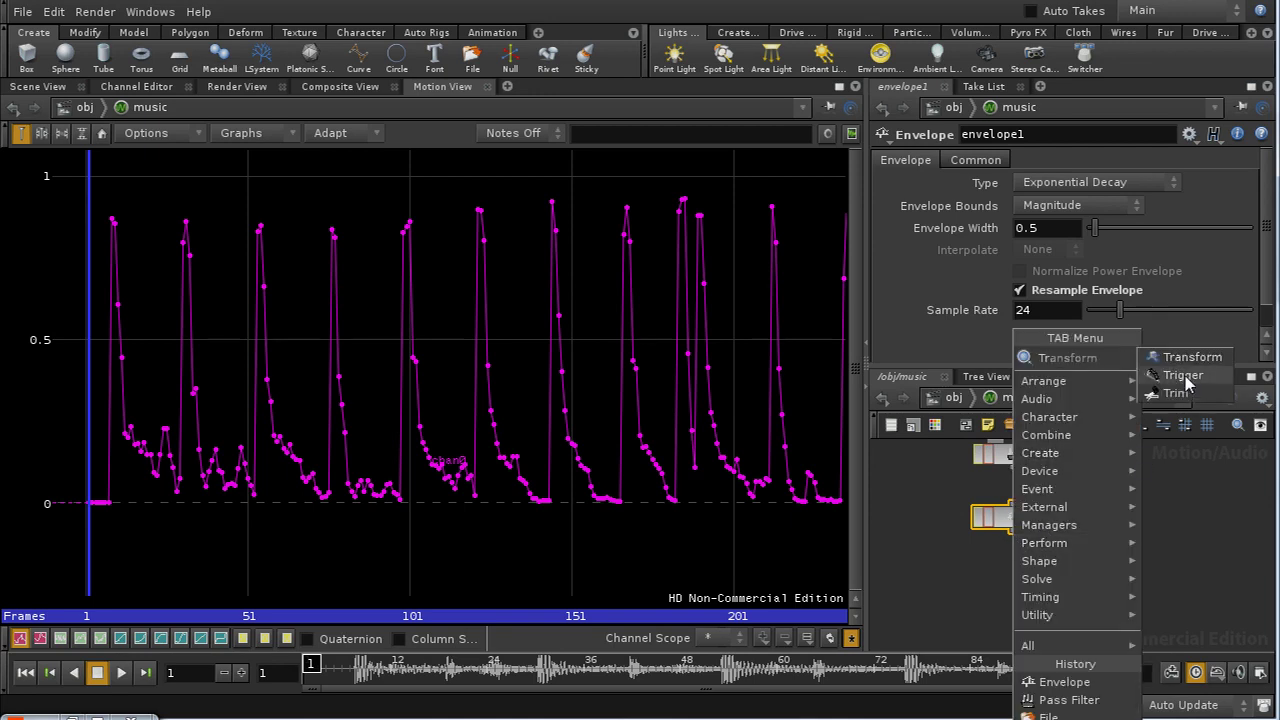
{"action": "left_click", "coordinate": [1183, 376]}
{"action": "left_click", "coordinate": [1020, 585]}
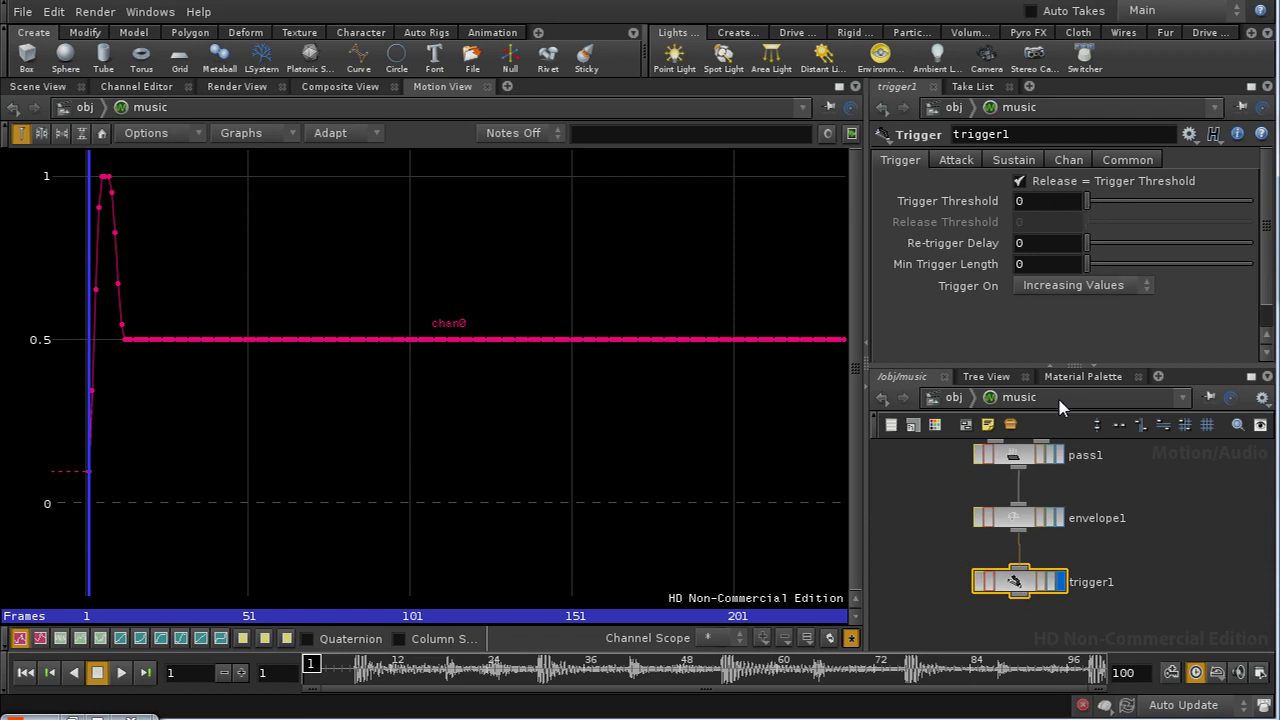
Display envelope1 together with trigger1 in the graph and set the Trigger Threshold to 0.7
{"action": "left_click", "coordinate": [1060, 518]}
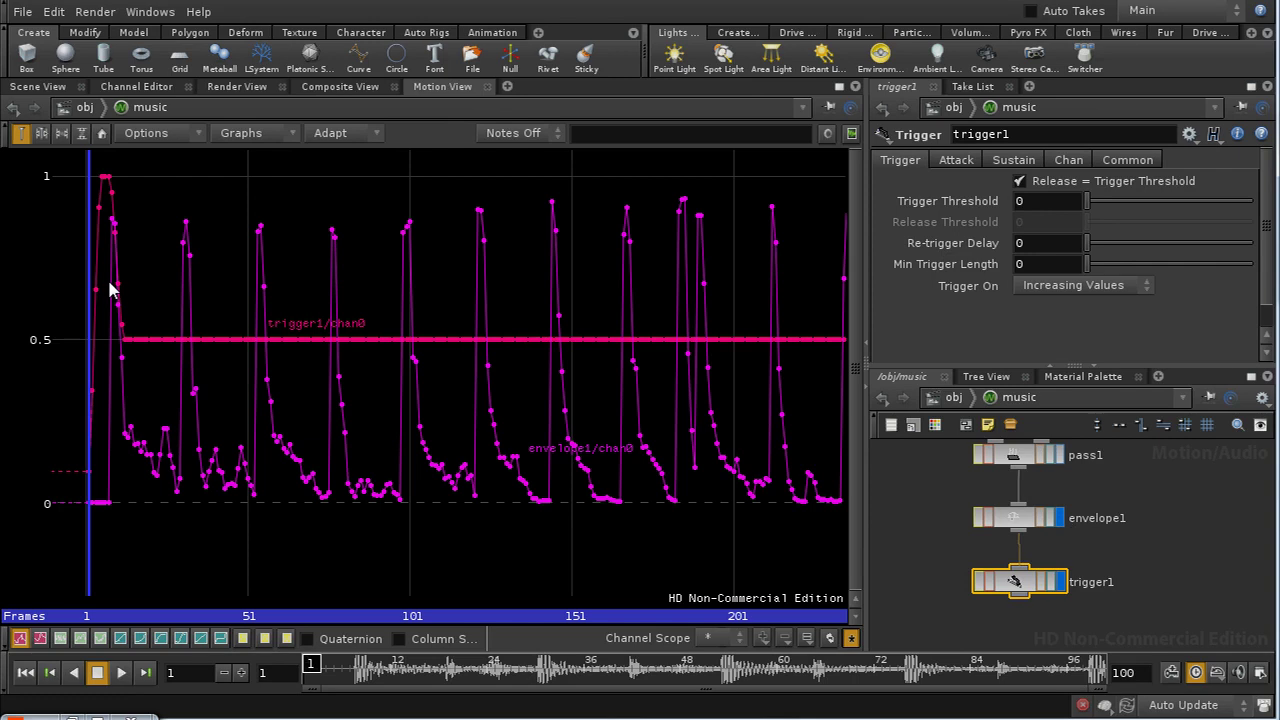
{"action": "left_click", "coordinate": [1030, 201]}
{"action": "type", "text": ".7"}
{"action": "key", "text": "Return"}
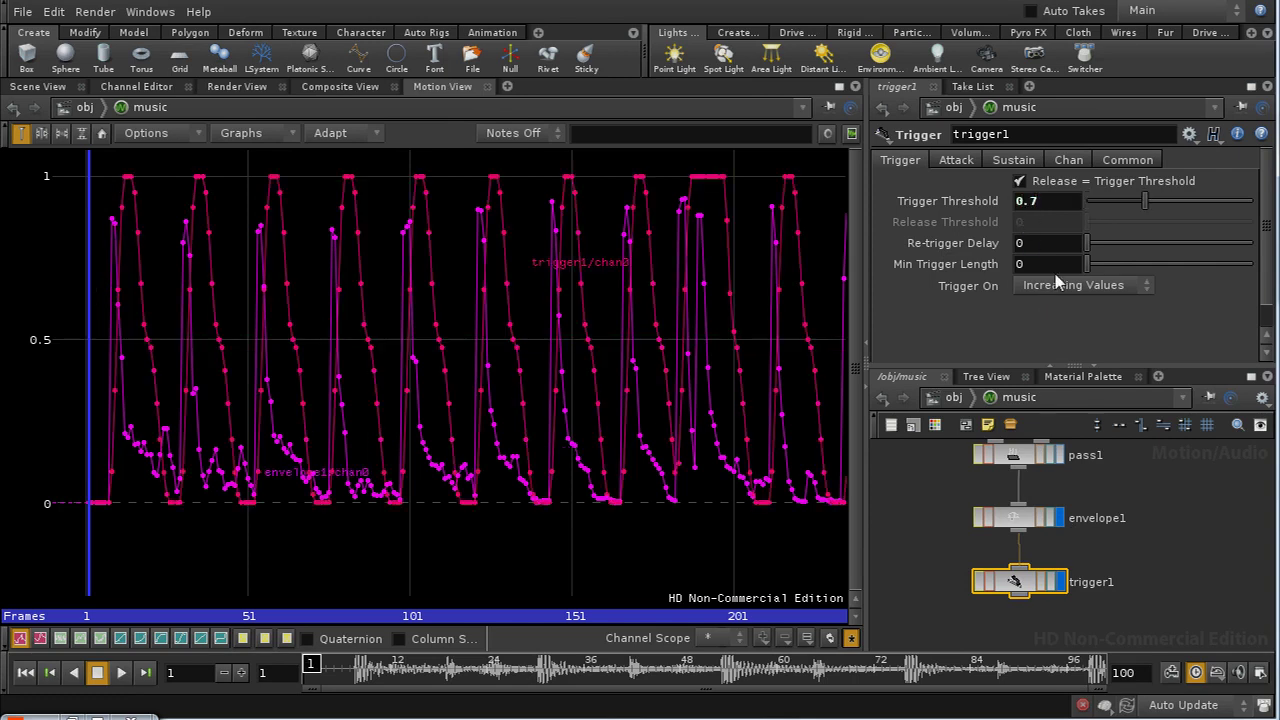
Hide the sample dots in the graph and display only the trigger1 curve
{"action": "right_click", "coordinate": [433, 285]}
{"action": "left_click", "coordinate": [515, 420]}
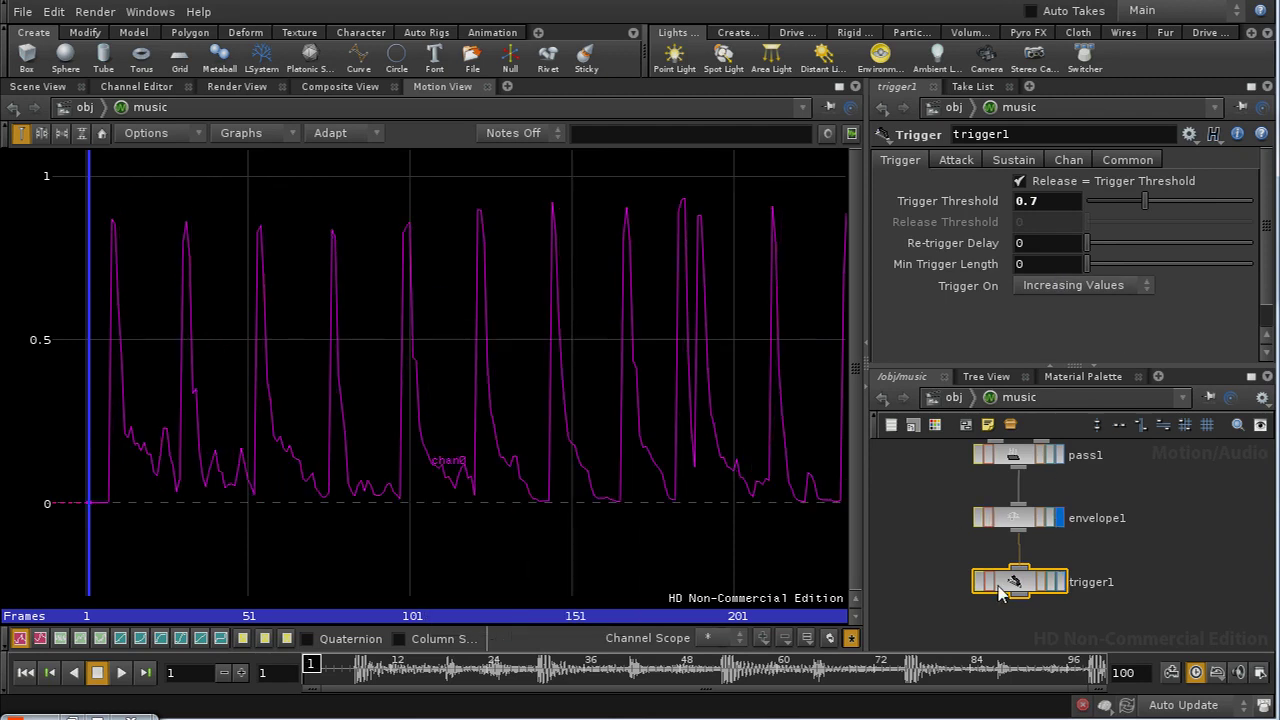
{"action": "left_click", "coordinate": [1060, 582]}
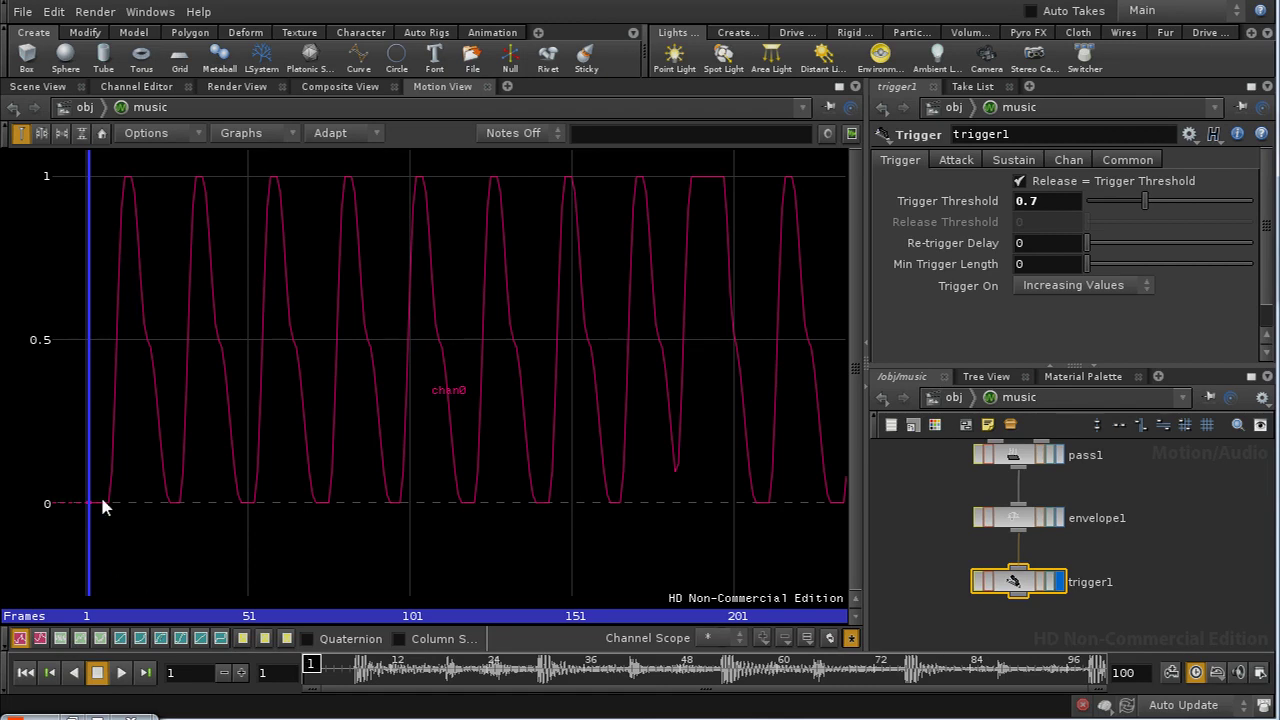
Try an Attack Length of 0.5 on trigger1 and revert it to its default
{"action": "scroll", "coordinate": [231, 439], "scroll_direction": "up", "scroll_amount": 3}
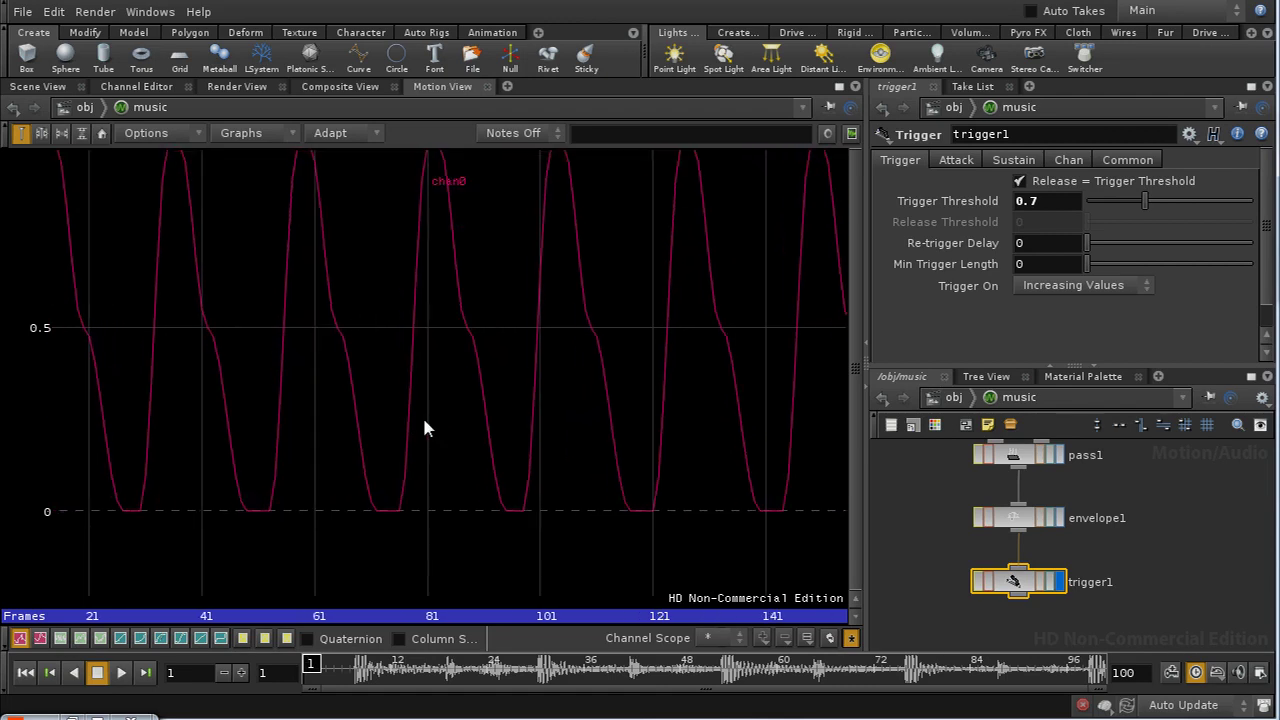
{"action": "middle_click_drag", "start_coordinate": [143, 366], "coordinate": [767, 401]}
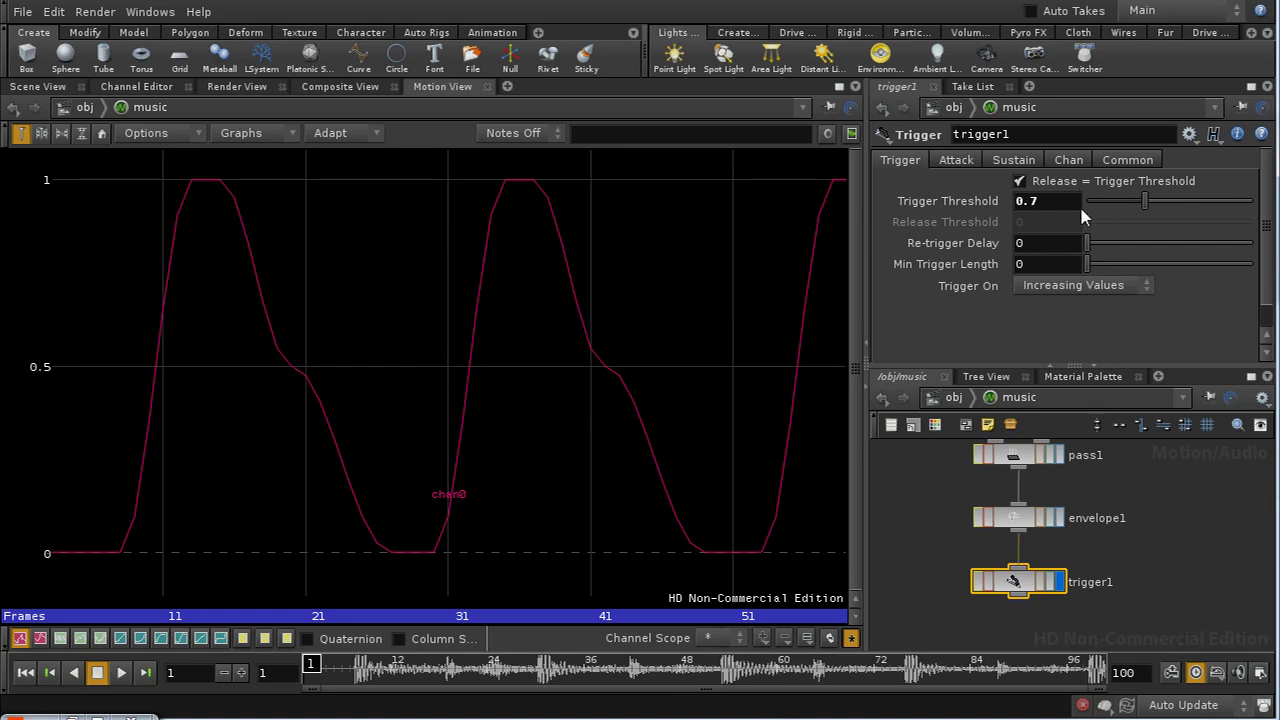
{"action": "left_click", "coordinate": [957, 161]}
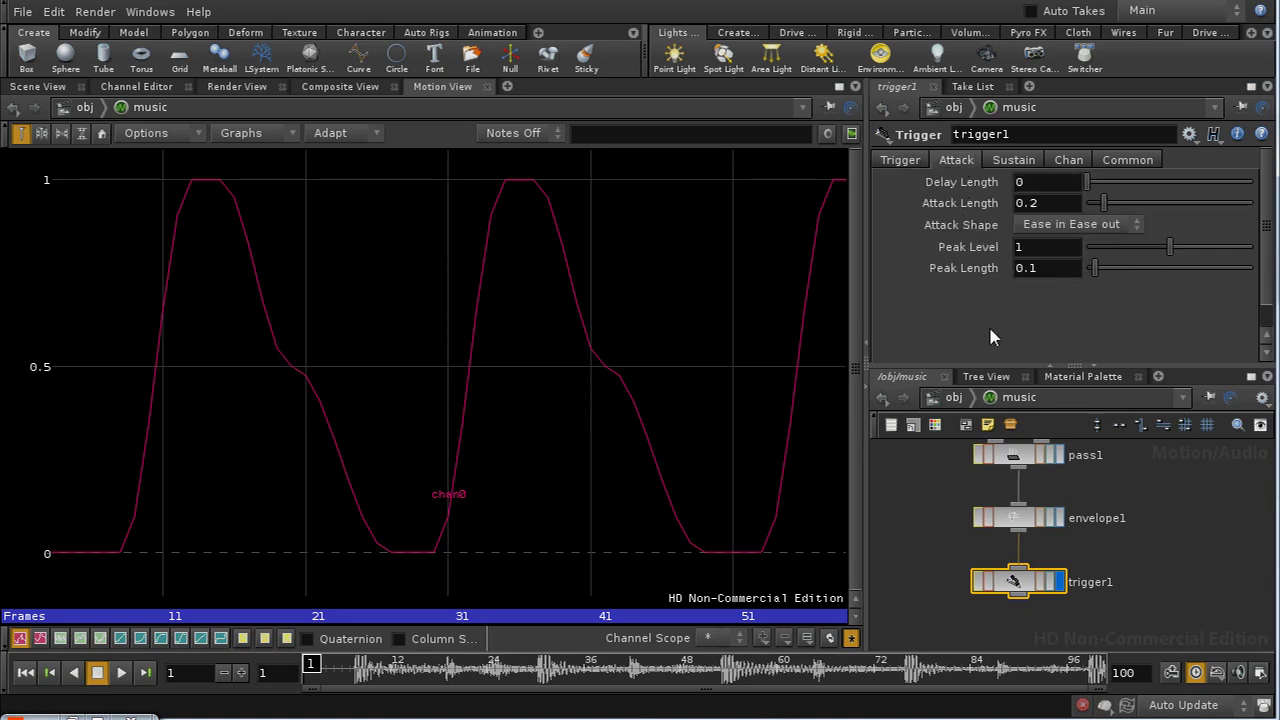
{"action": "middle_click_drag", "start_coordinate": [1050, 205], "coordinate": [1090, 190]}
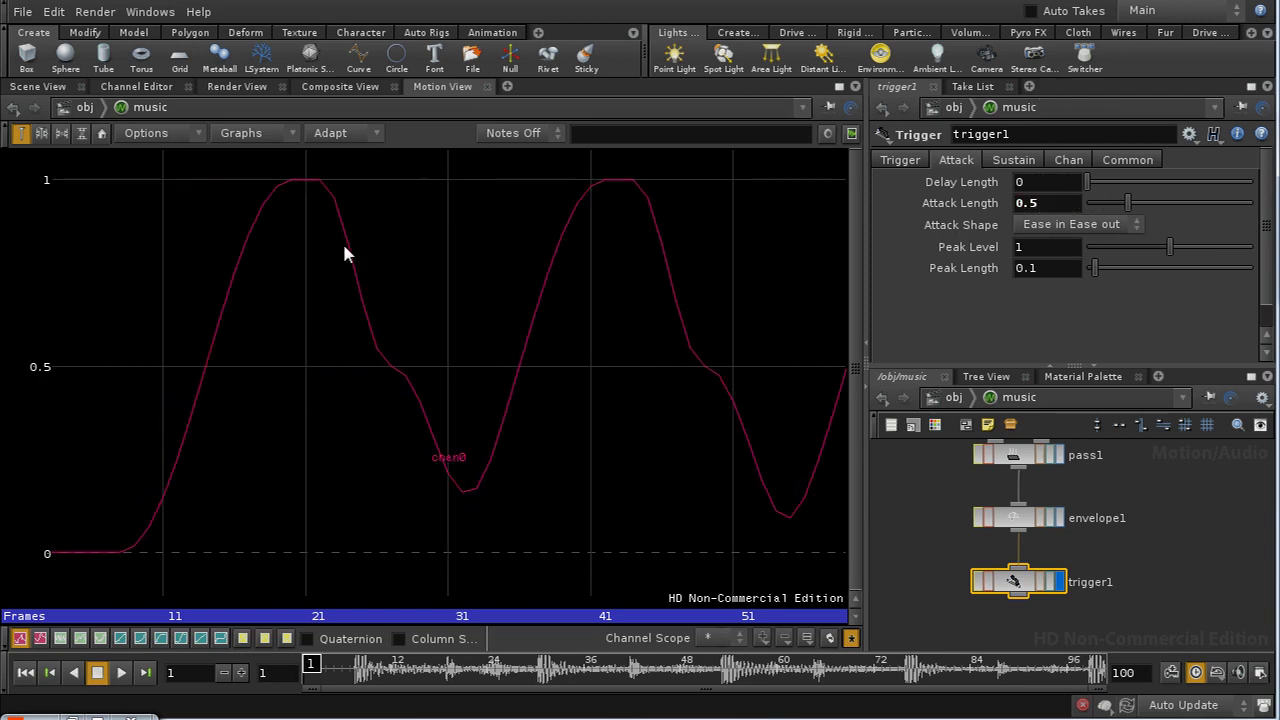
{"action": "right_click", "coordinate": [960, 203]}
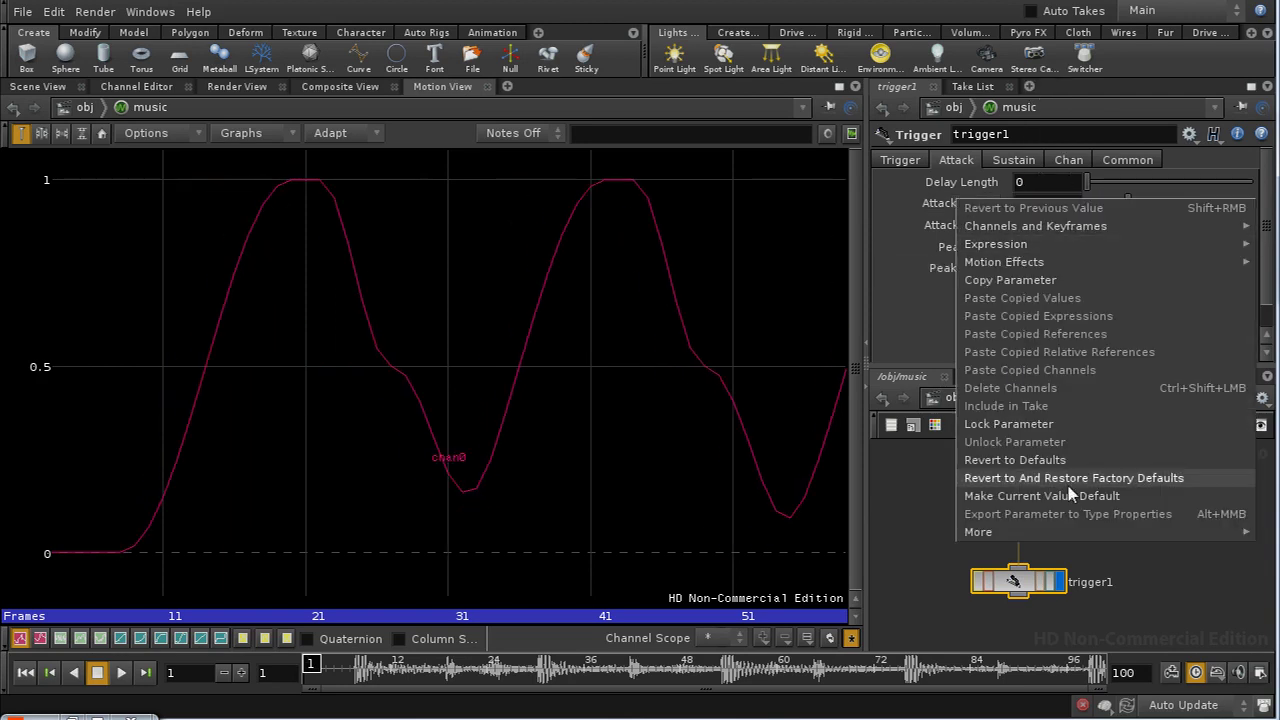
{"action": "left_click", "coordinate": [1050, 460]}
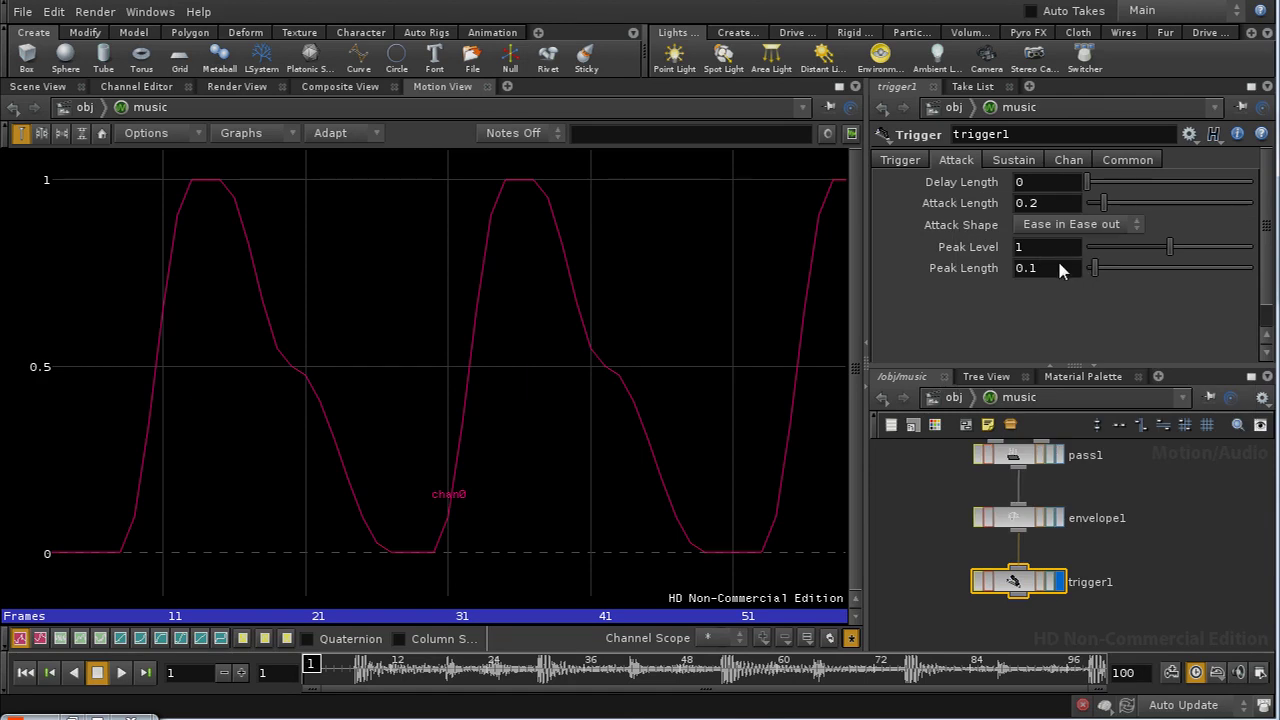
Try a Peak Length of 0.5 on trigger1 and revert it to its default
{"action": "middle_click_drag", "start_coordinate": [1059, 263], "coordinate": [1118, 262]}
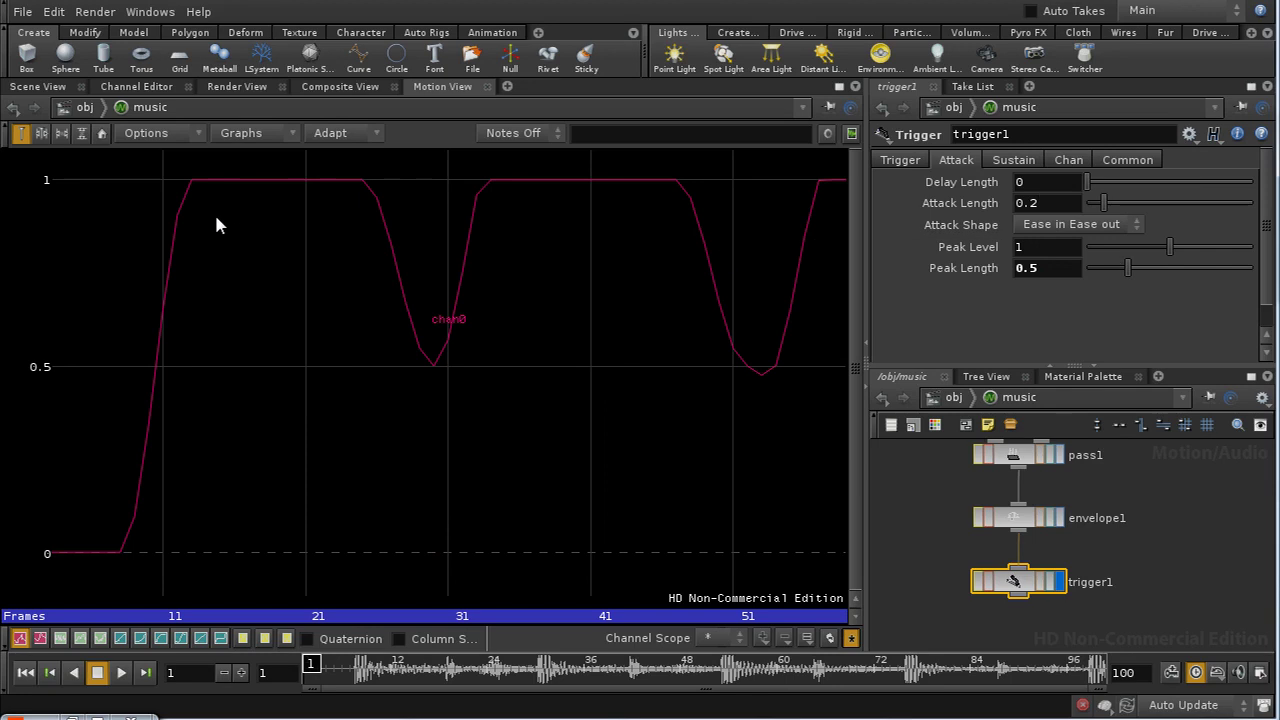
{"action": "right_click", "coordinate": [942, 270]}
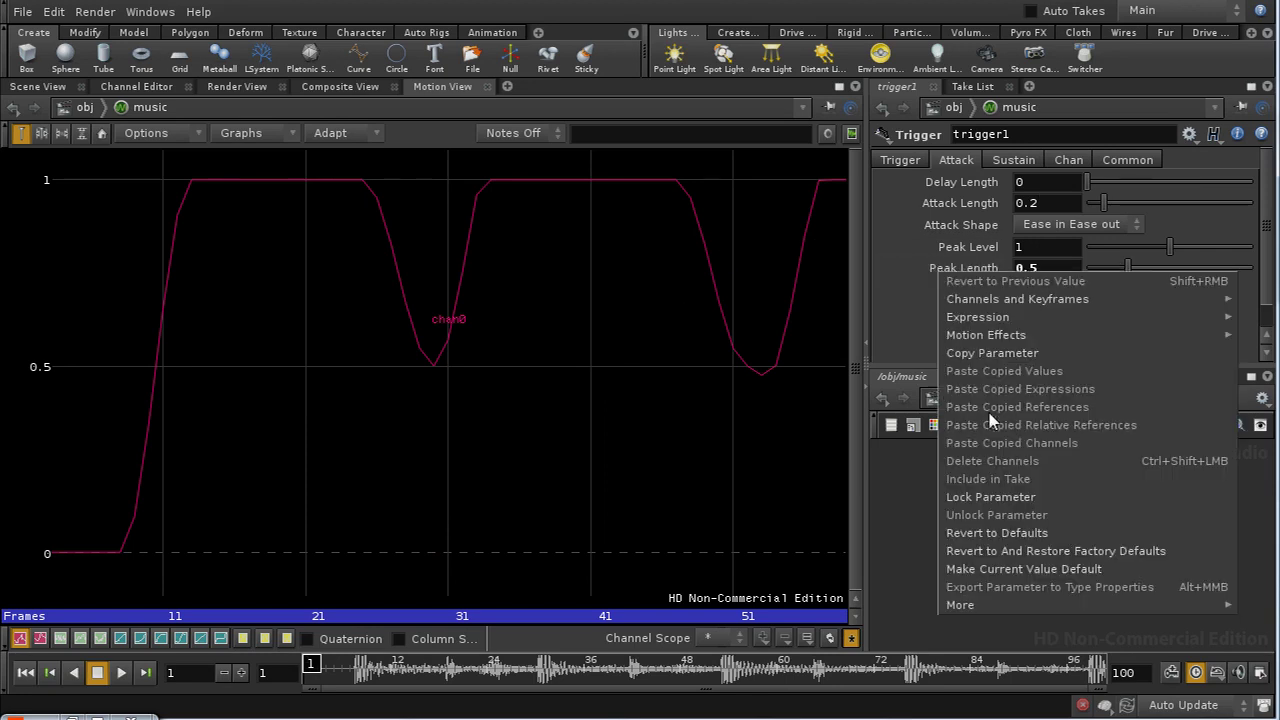
{"action": "left_click", "coordinate": [1016, 532]}
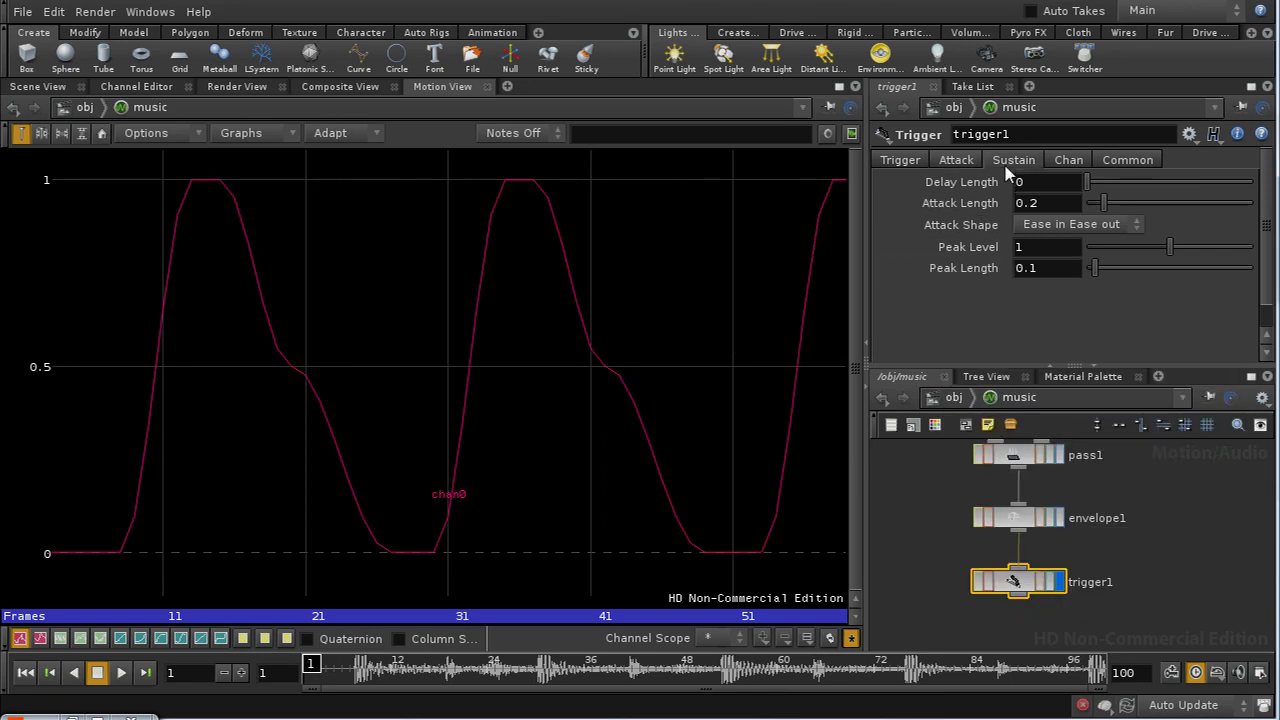
Try a Decay Length of 0.3 on trigger1 and set it back to 0.2
{"action": "scroll", "coordinate": [1016, 200], "scroll_direction": "down", "scroll_amount": 3}
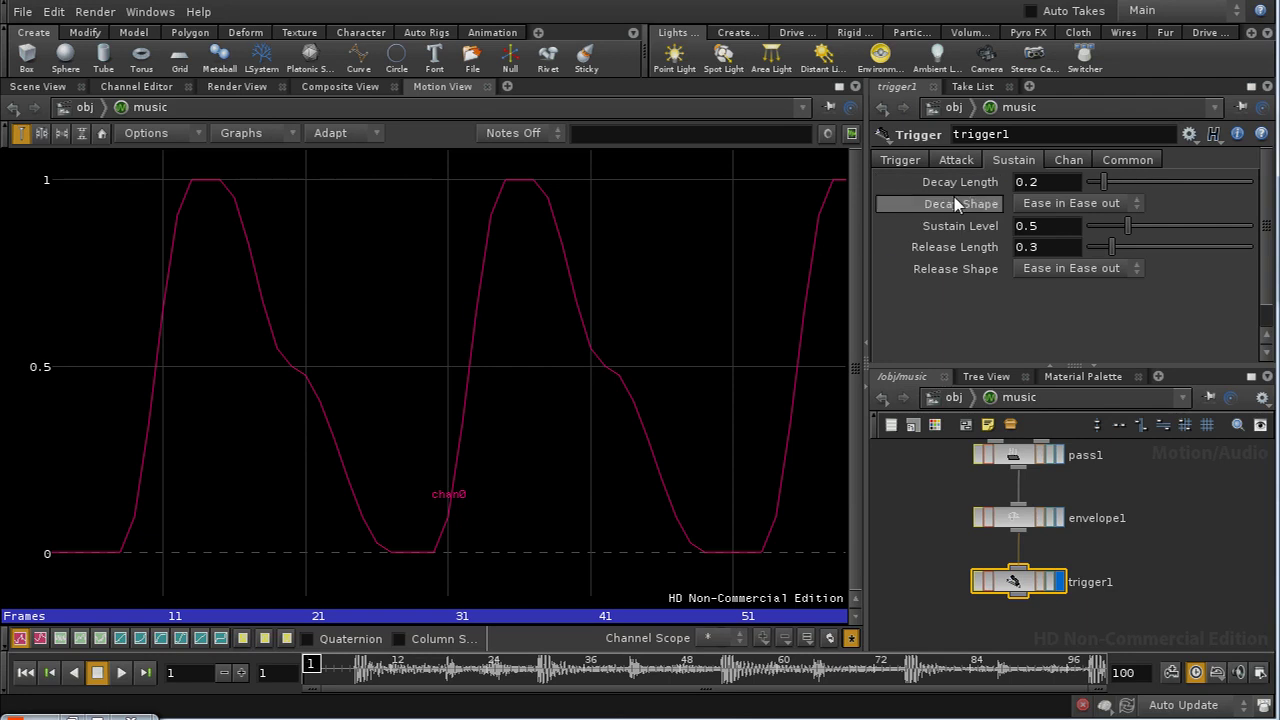
{"action": "mouse_move", "coordinate": [965, 190]}
{"action": "middle_mouse_down"}
{"action": "mouse_move", "coordinate": [1000, 182]}
{"action": "mouse_move", "coordinate": [966, 192]}
{"action": "middle_mouse_up"}
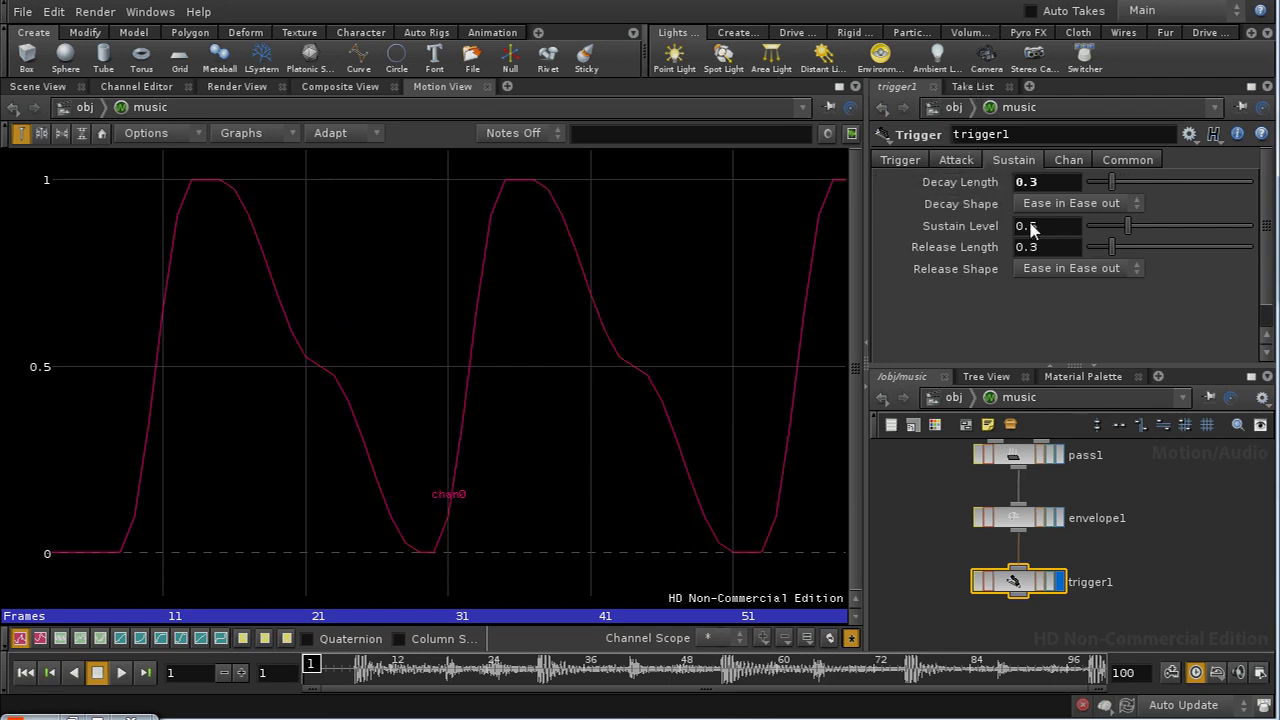
{"action": "left_click", "coordinate": [1046, 184]}
{"action": "key", "text": "BackSpace"}
{"action": "type", "text": "2"}
{"action": "key", "text": "Return"}
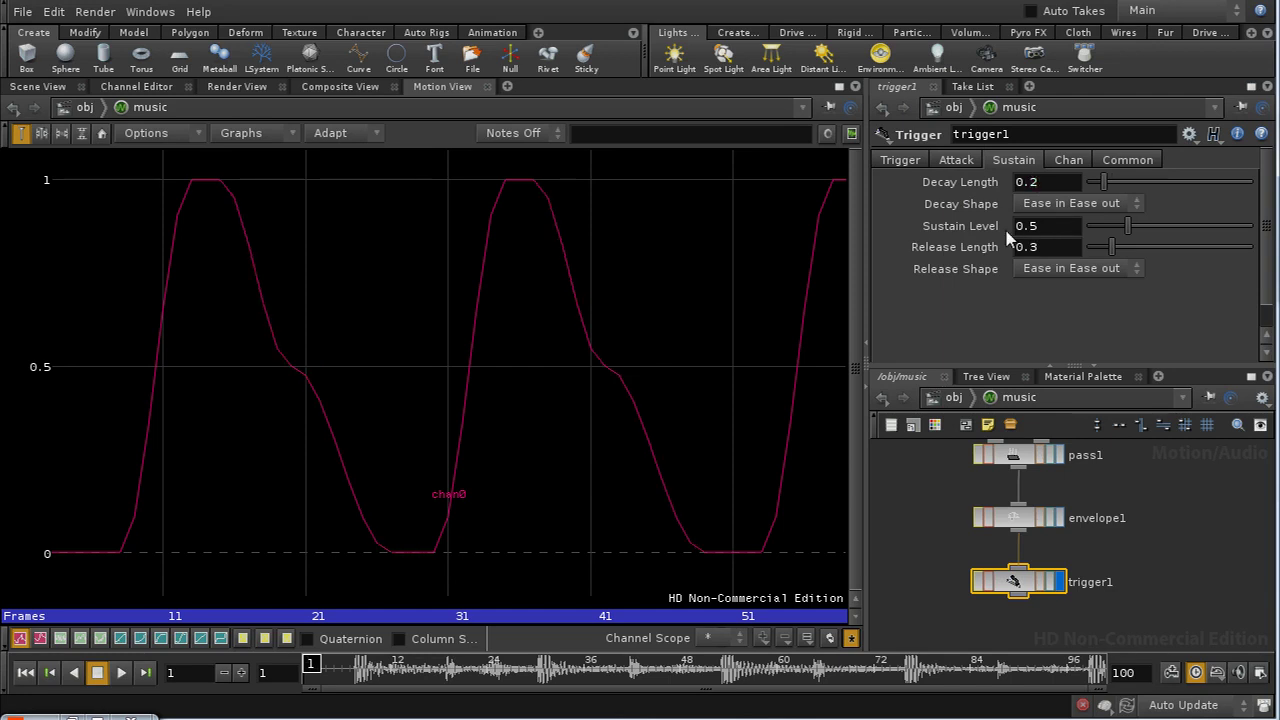
Try a Release Length of 0.4 and a Sustain Level of 0.42 on trigger1, and revert both to their defaults
{"action": "middle_click_drag", "start_coordinate": [990, 254], "coordinate": [1020, 250]}
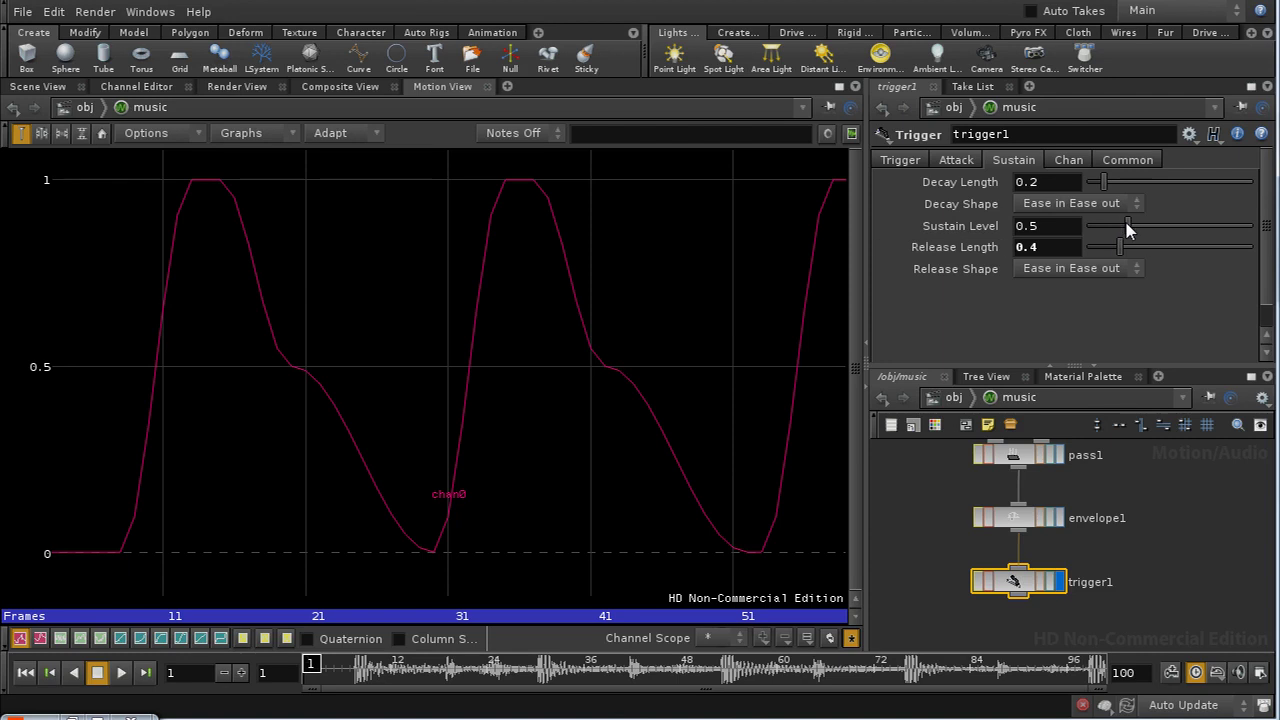
{"action": "mouse_move", "coordinate": [1128, 228]}
{"action": "left_mouse_down"}
{"action": "mouse_move", "coordinate": [1152, 226]}
{"action": "mouse_move", "coordinate": [1123, 228]}
{"action": "left_mouse_up"}
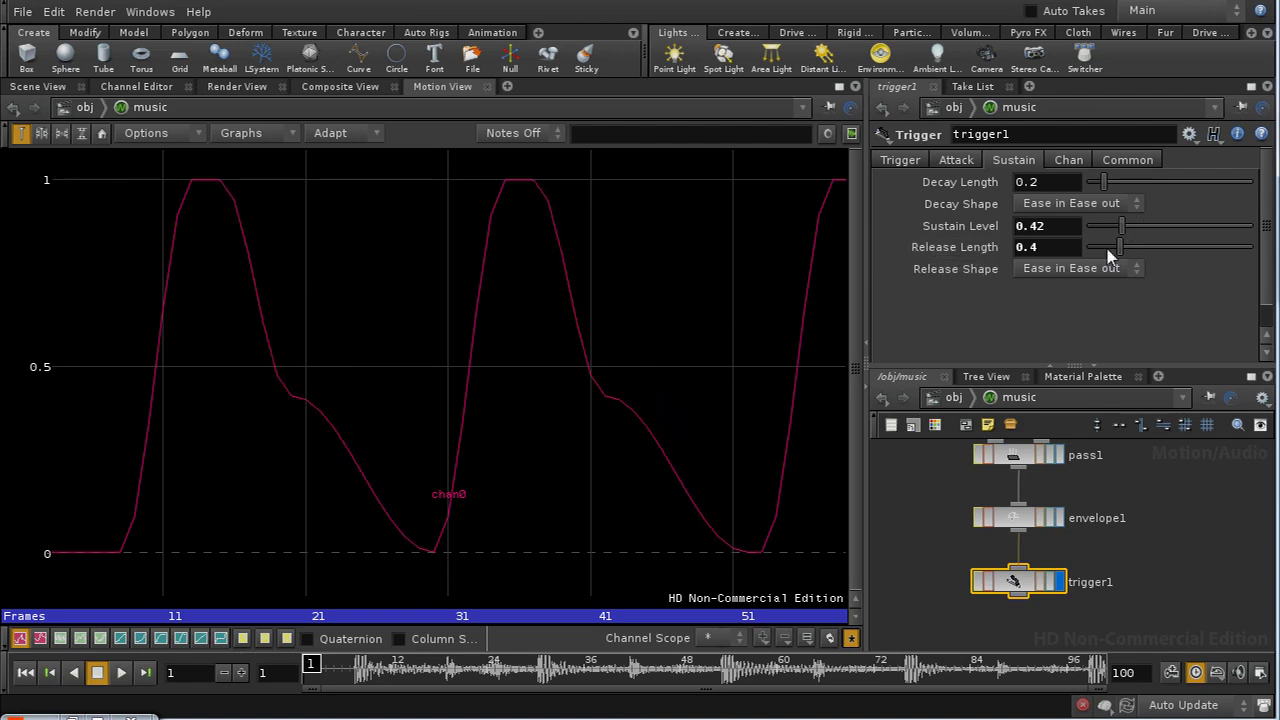
{"action": "right_click", "coordinate": [948, 260]}
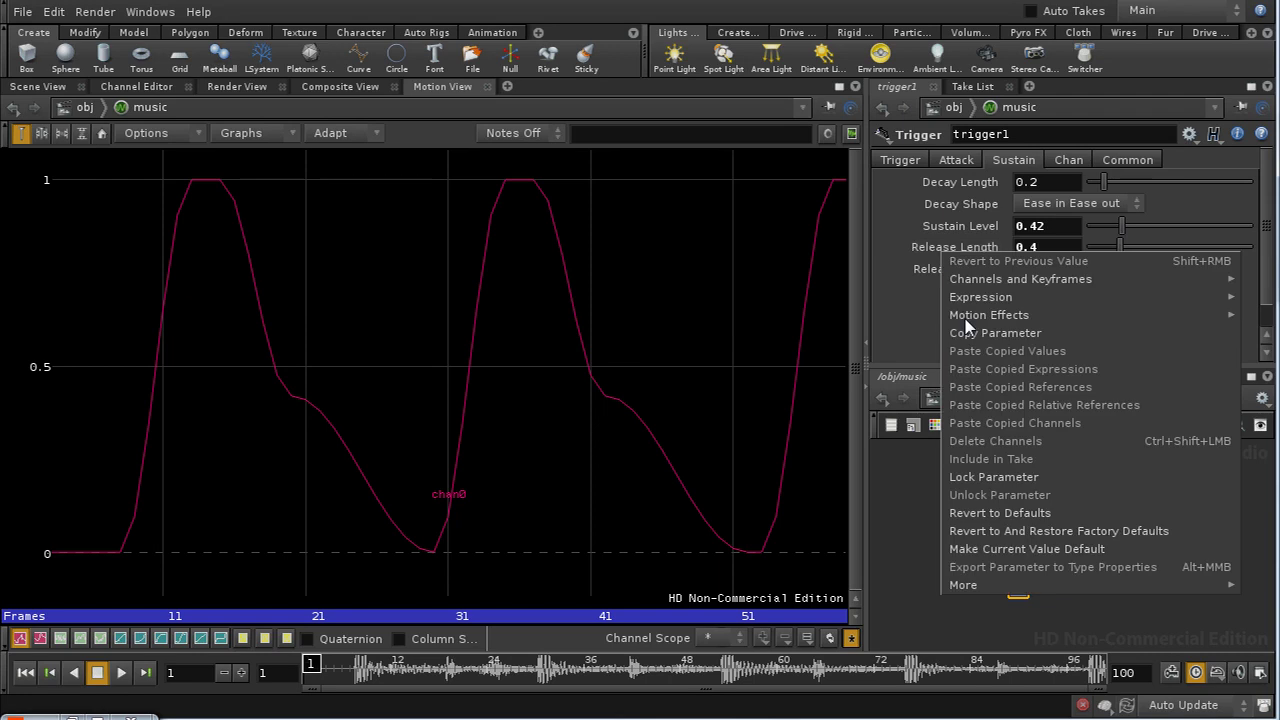
{"action": "left_click", "coordinate": [1015, 517]}
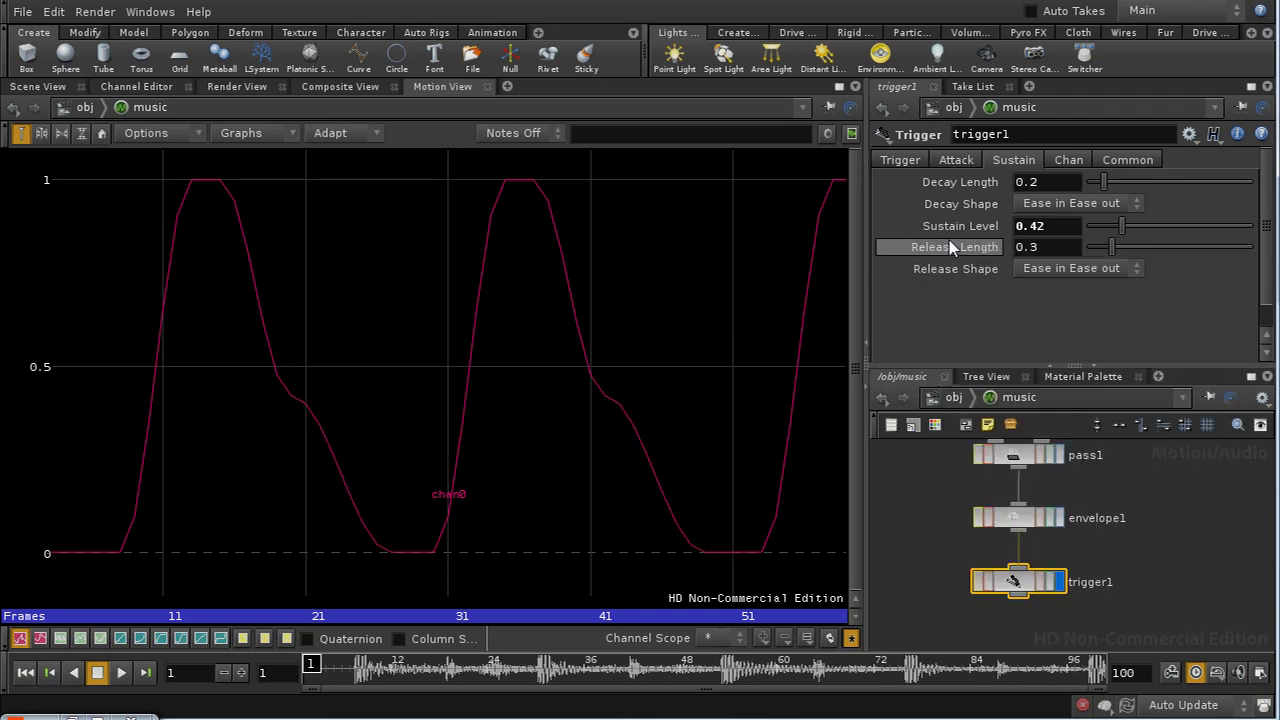
{"action": "right_click", "coordinate": [949, 226]}
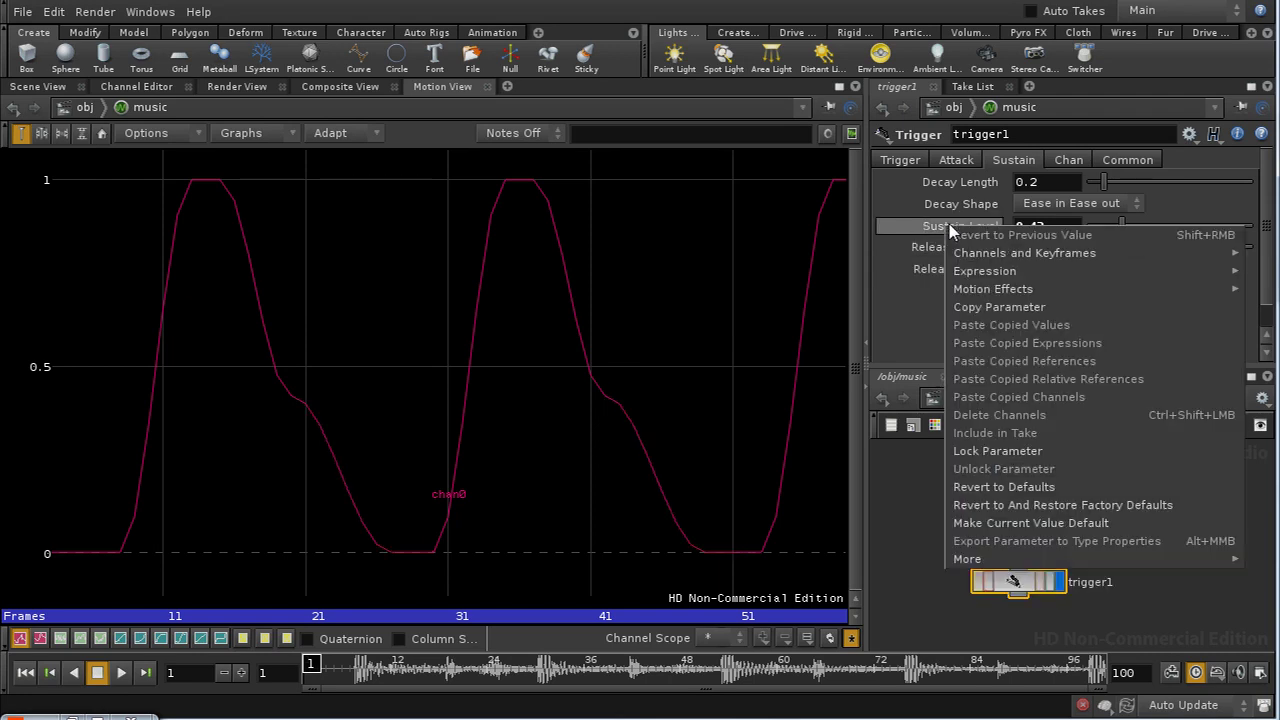
{"action": "left_click", "coordinate": [1015, 488]}
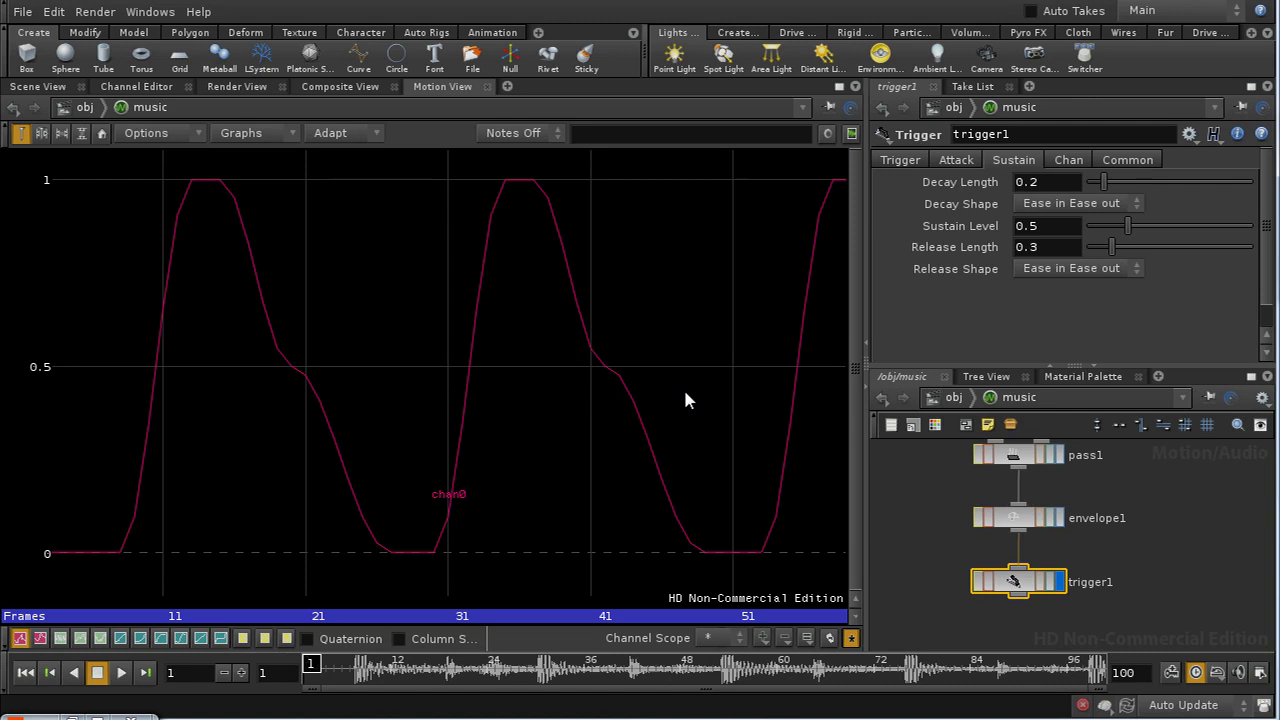
Add a Rename node fed by trigger1, place it underneath, and display its output
{"action": "left_click", "coordinate": [101, 133]}
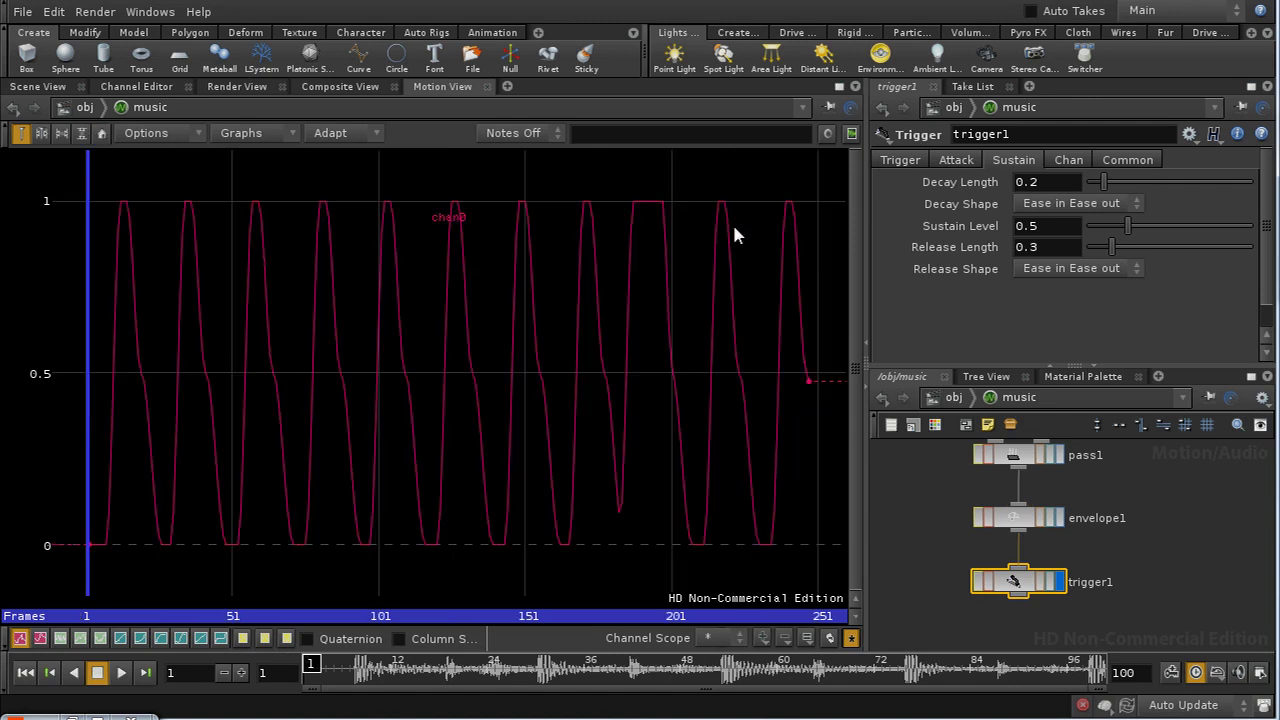
{"action": "middle_click_drag", "start_coordinate": [908, 560], "coordinate": [943, 474]}
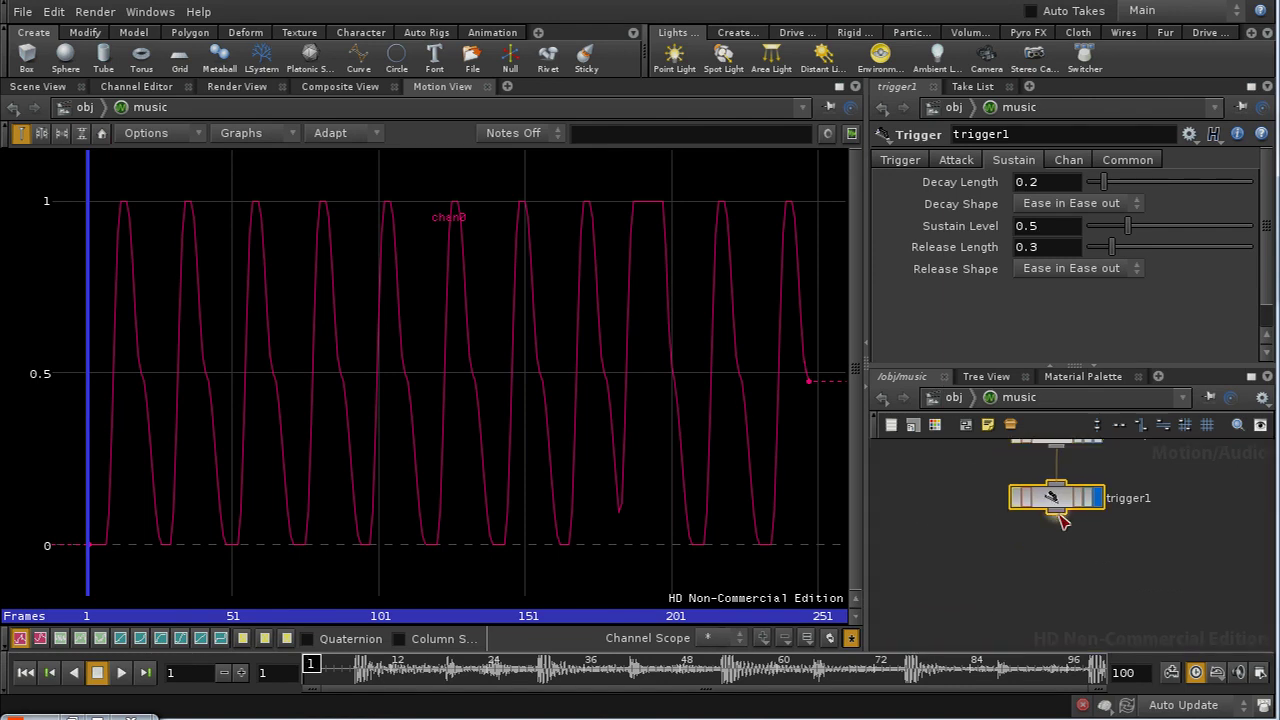
{"action": "key", "text": "Tab"}
{"action": "type", "text": "re"}
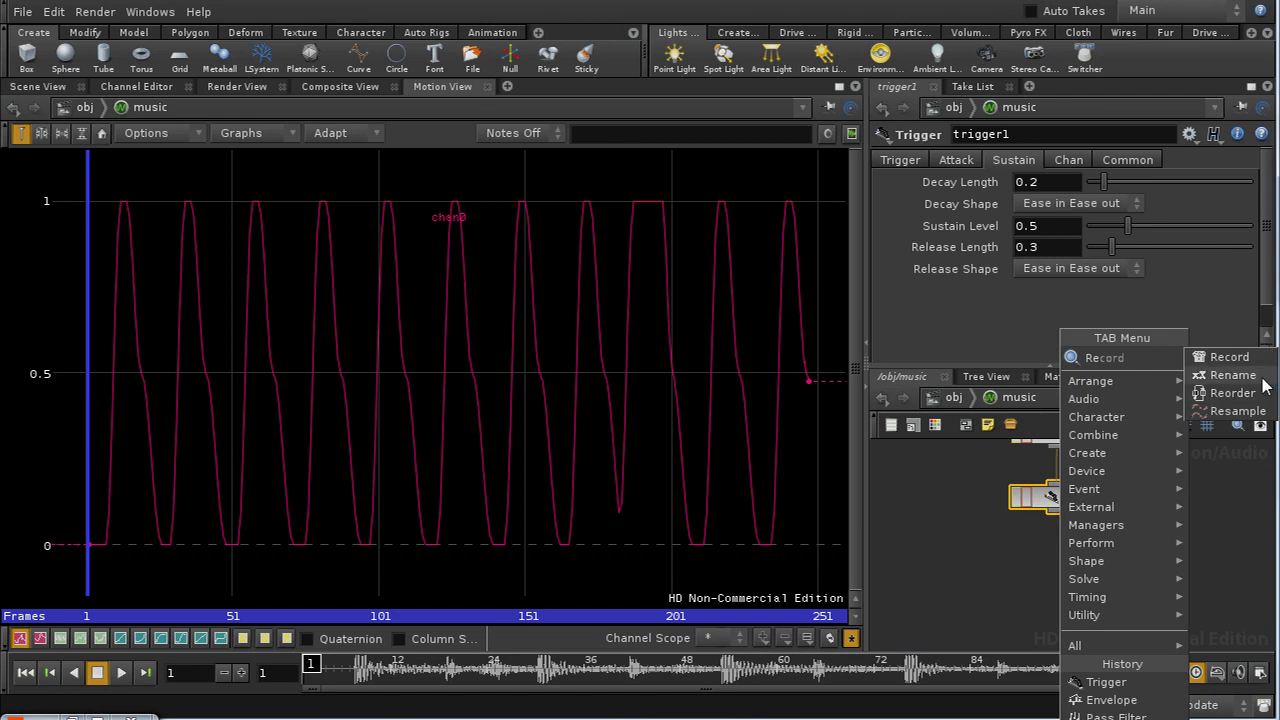
{"action": "left_click", "coordinate": [1263, 376]}
{"action": "left_click", "coordinate": [1060, 574]}
{"action": "left_click", "coordinate": [1099, 571]}
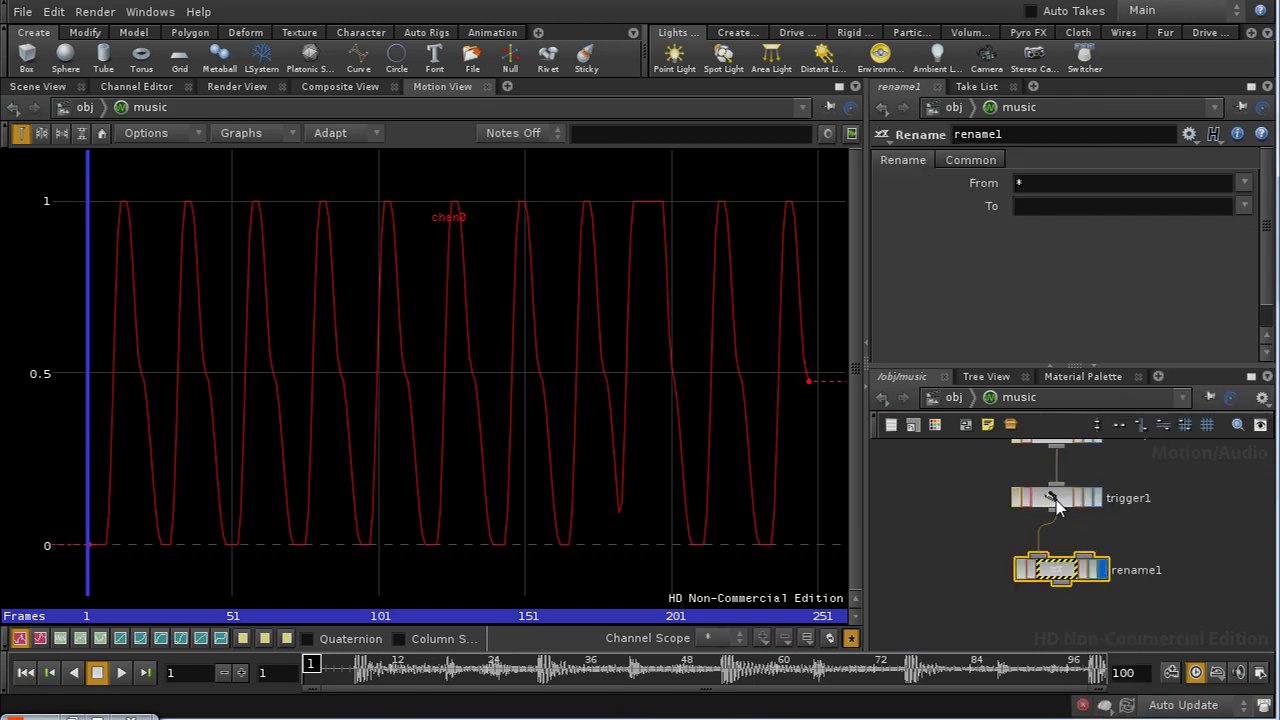
Rename the trigger channel to height in the Rename node, keeping * as the source pattern
{"action": "middle_click", "coordinate": [1058, 506]}
{"action": "mouse_move", "coordinate": [862, 655]}
{"action": "middle_mouse_down"}
{"action": "mouse_move", "coordinate": [846, 655]}
{"action": "mouse_move", "coordinate": [855, 648]}
{"action": "mouse_move", "coordinate": [855, 660]}
{"action": "middle_mouse_up"}
{"action": "type", "text": "height"}
{"action": "key", "text": "Return"}
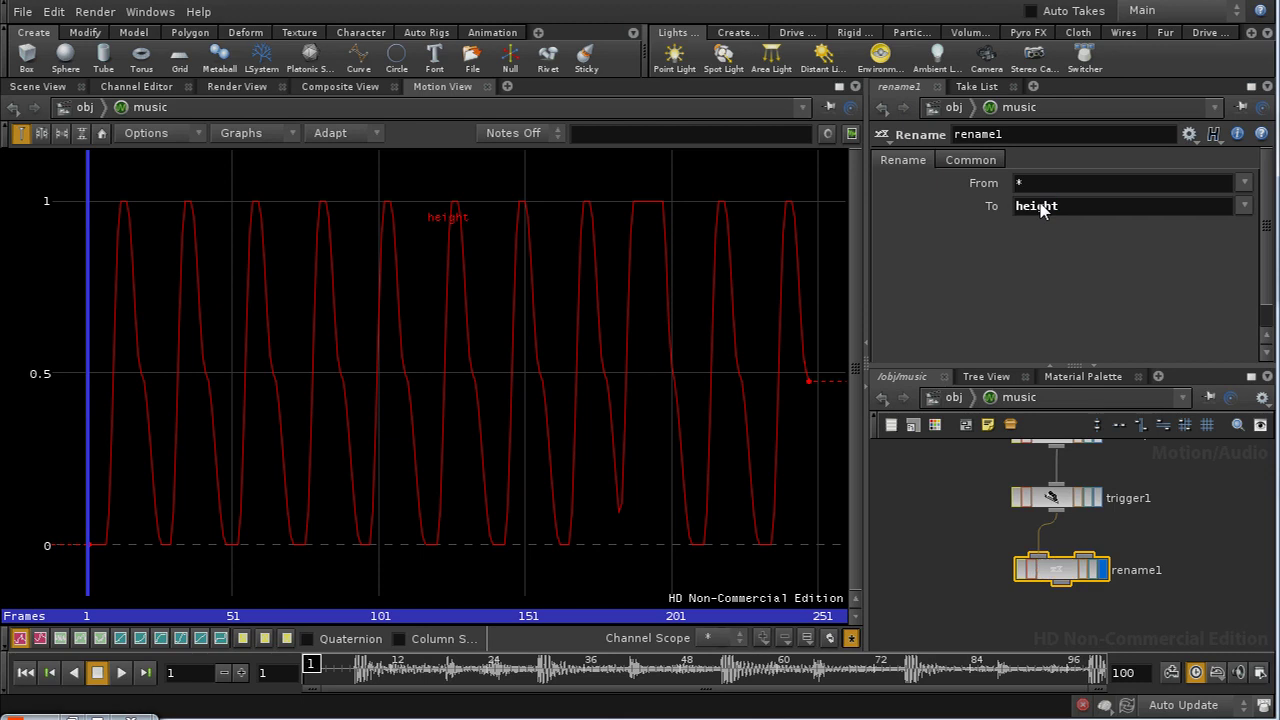
Add a Null node fed by rename1, place it underneath, and display its output
{"action": "middle_click_drag", "start_coordinate": [1165, 551], "coordinate": [1145, 493]}
{"action": "key", "text": "Tab"}
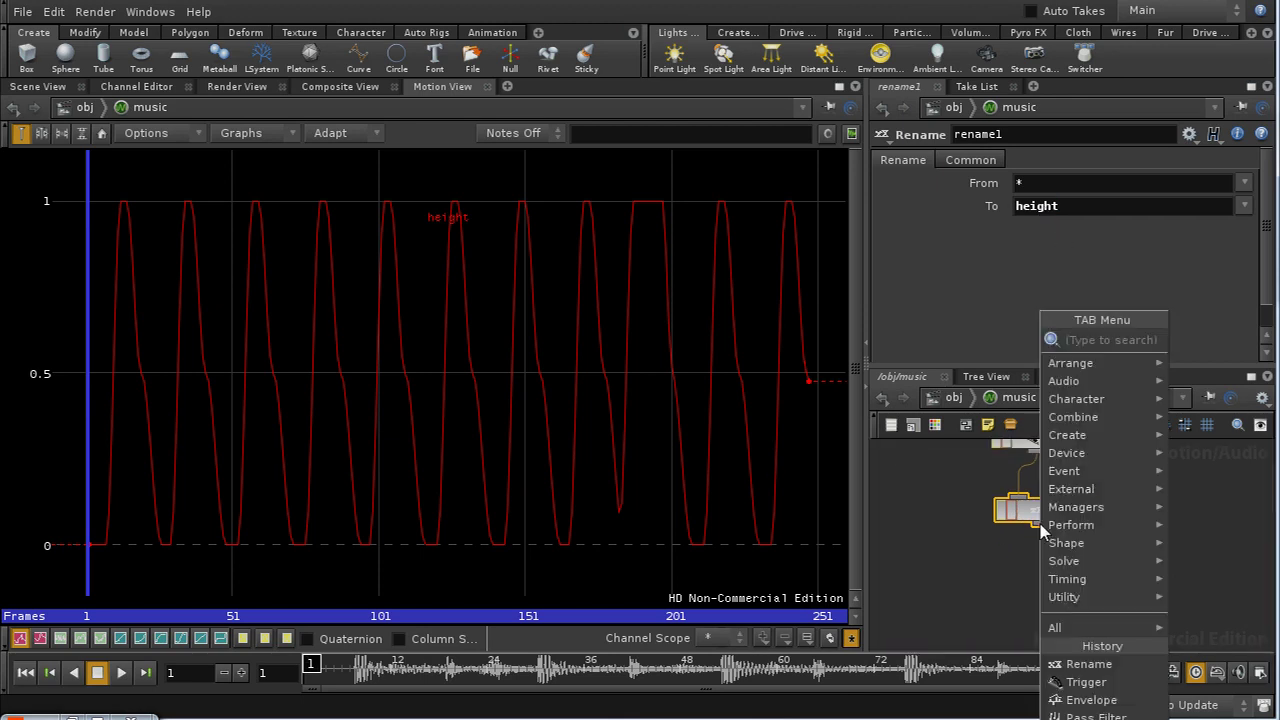
{"action": "type", "text": "Null"}
{"action": "left_click", "coordinate": [1186, 345]}
{"action": "left_click", "coordinate": [1043, 580]}
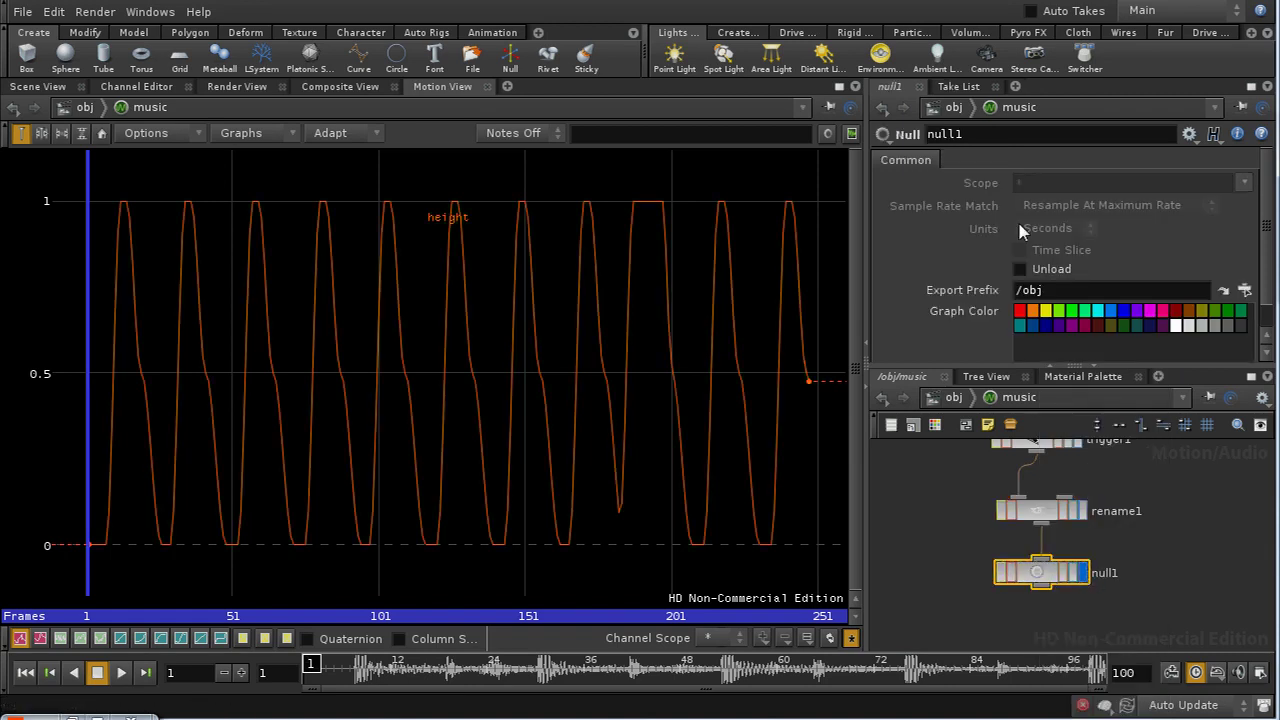
Name the Null node HEIGHT_OUT and move it slightly lower beneath rename1
{"action": "double_click", "coordinate": [968, 140]}
{"action": "type", "text": "HEIGHT_OUT"}
{"action": "key", "text": "Return"}
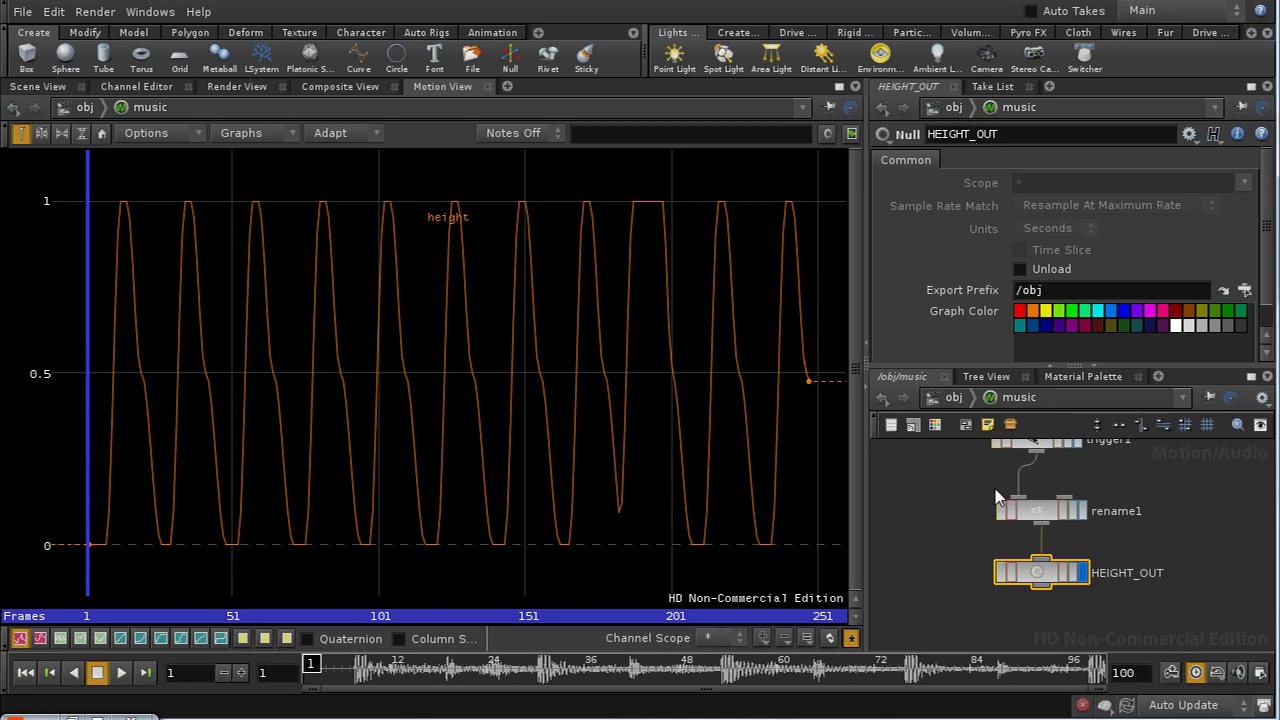
{"action": "left_click_drag", "start_coordinate": [1050, 580], "coordinate": [1100, 608]}
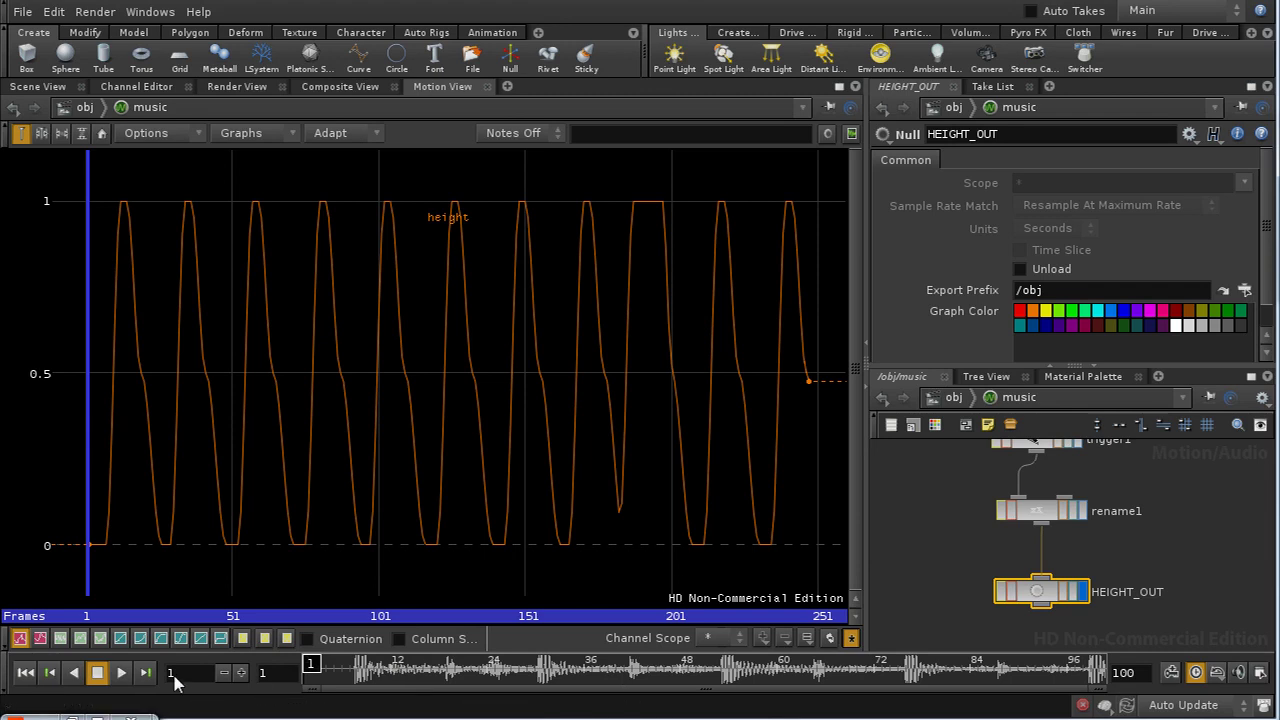
Play the animation to compare the height curve with the music, and return to frame 1
{"action": "left_click", "coordinate": [121, 673]}
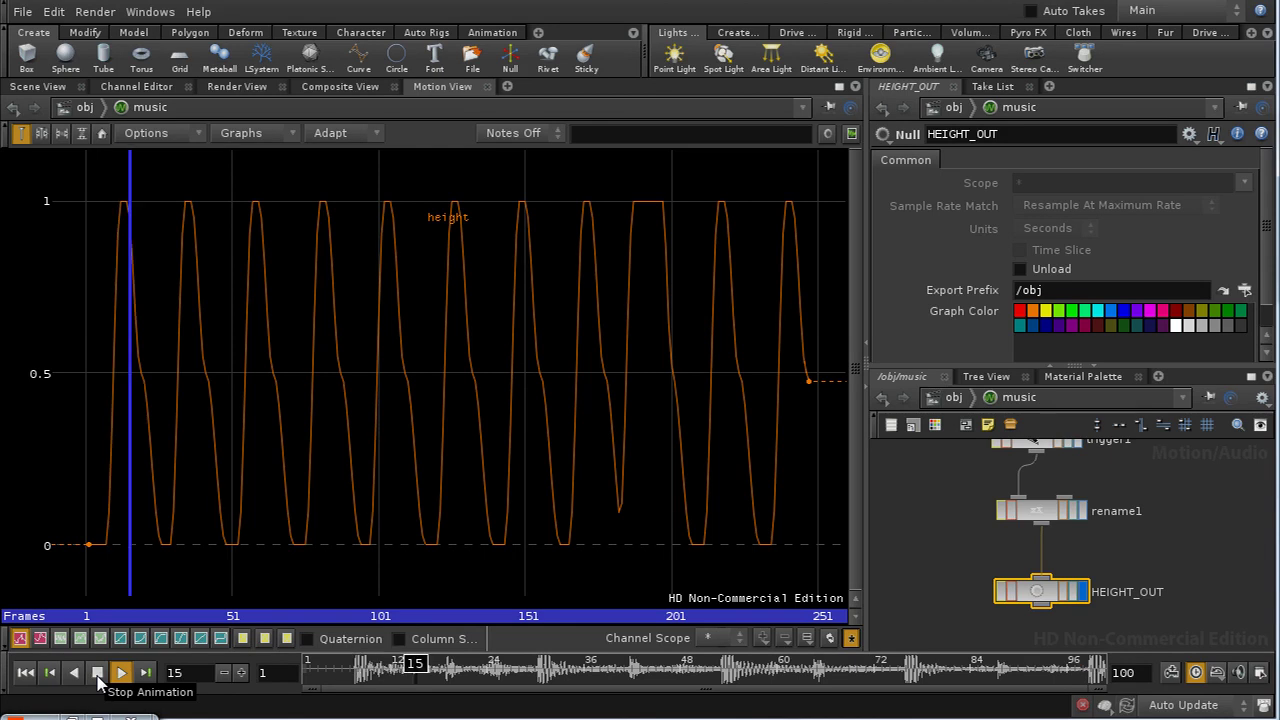
{"action": "left_click", "coordinate": [98, 675]}
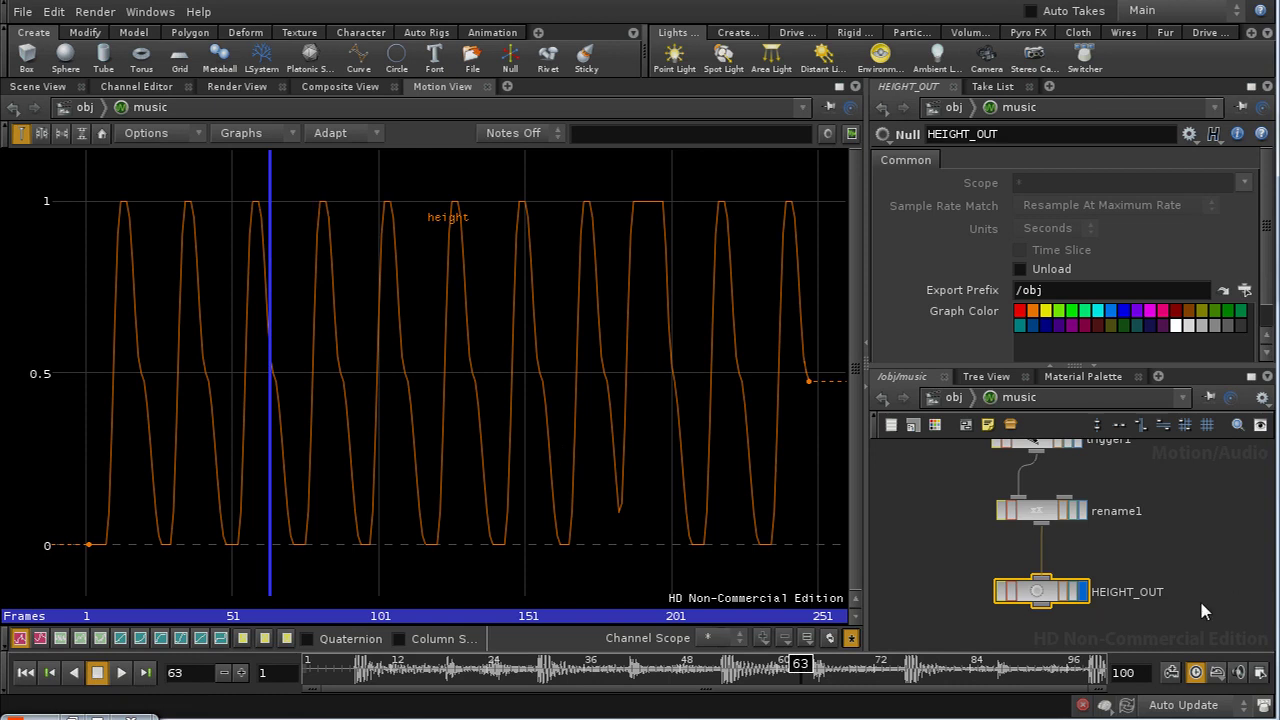
{"action": "middle_click_drag", "start_coordinate": [1203, 612], "coordinate": [1194, 592]}
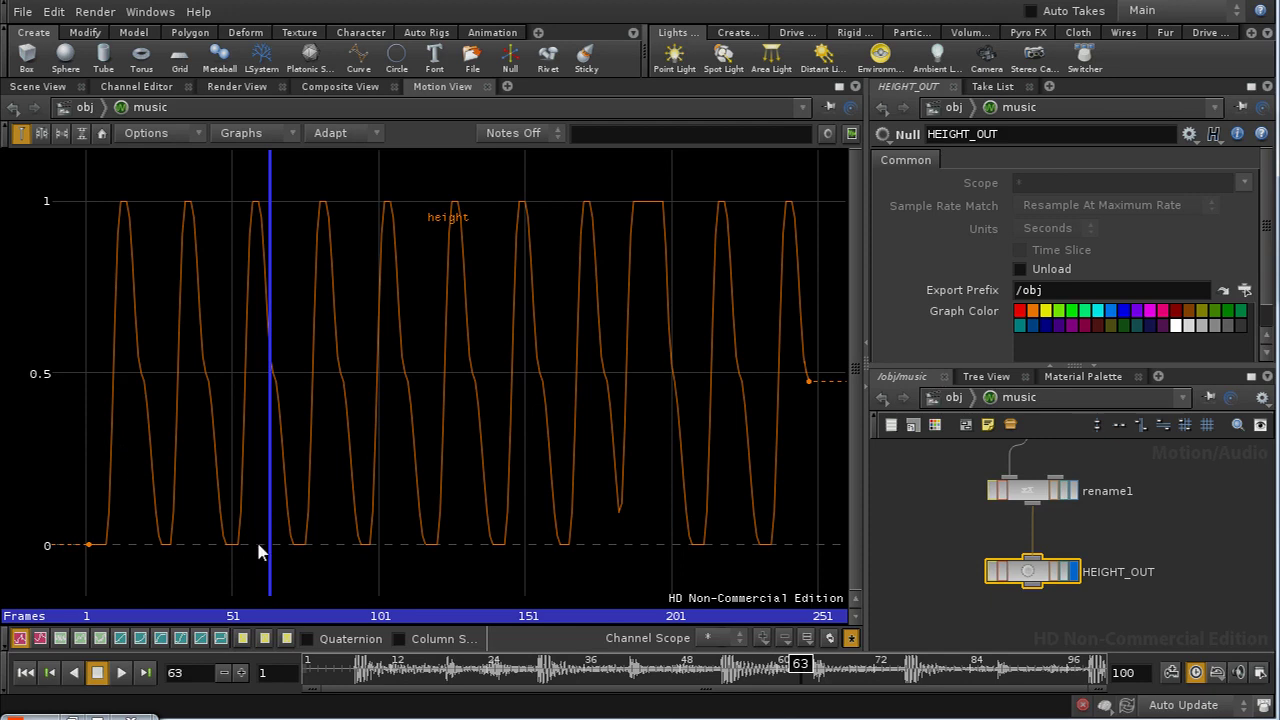
{"action": "left_click", "coordinate": [28, 674]}
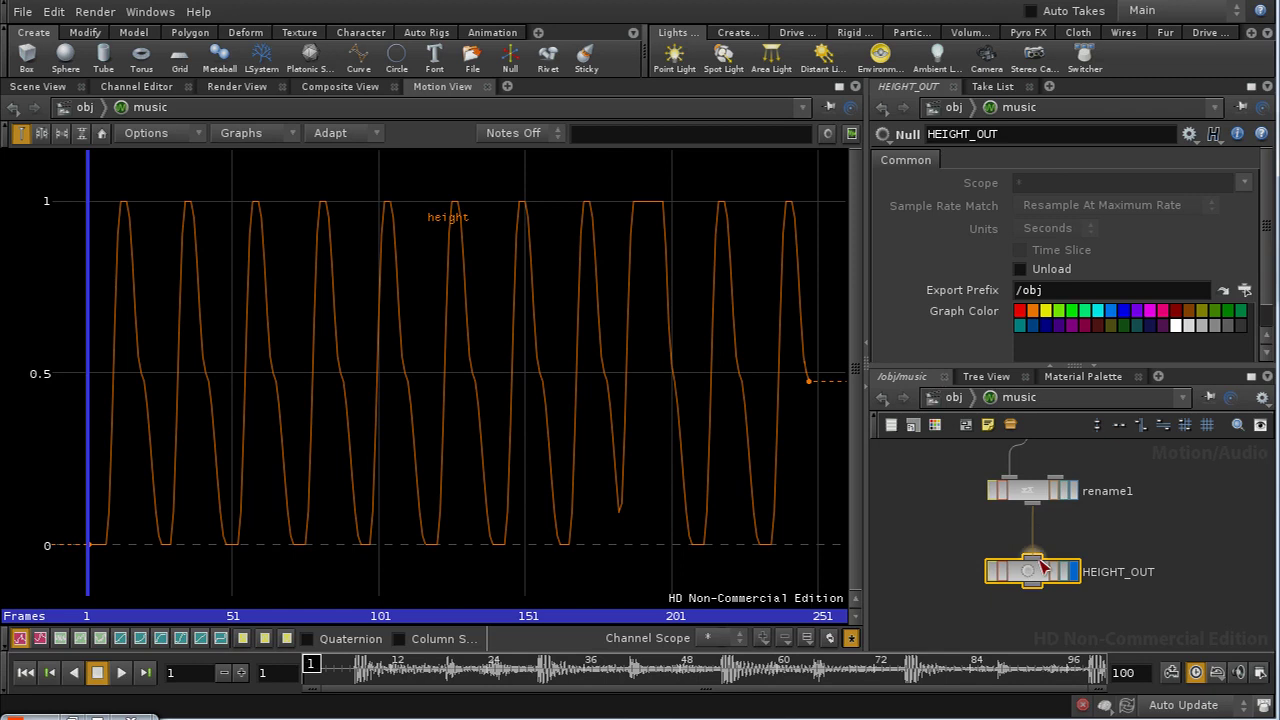
Move HEIGHT_OUT farther down and insert a Delay node into the connection between rename1 and HEIGHT_OUT
{"action": "left_click_drag", "start_coordinate": [1040, 572], "coordinate": [1040, 604]}
{"action": "middle_click_drag", "start_coordinate": [1088, 565], "coordinate": [1086, 517]}
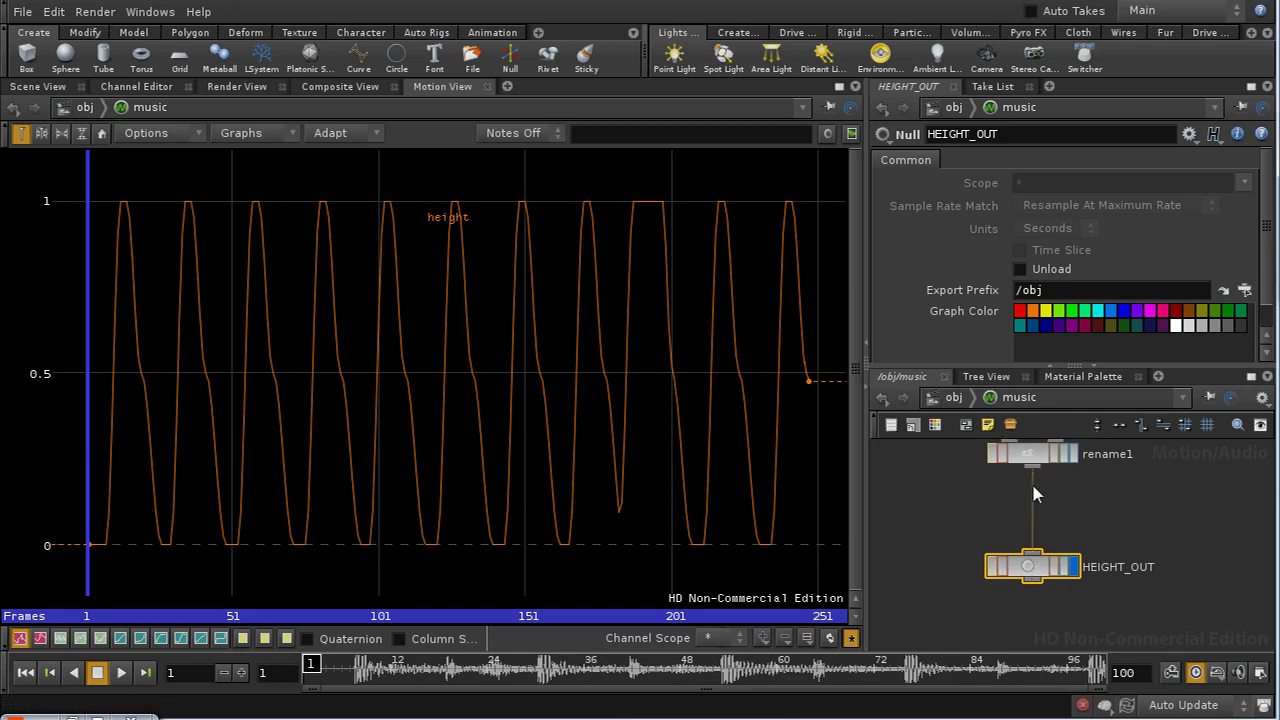
{"action": "key", "text": "Tab"}
{"action": "type", "text": "Delay"}
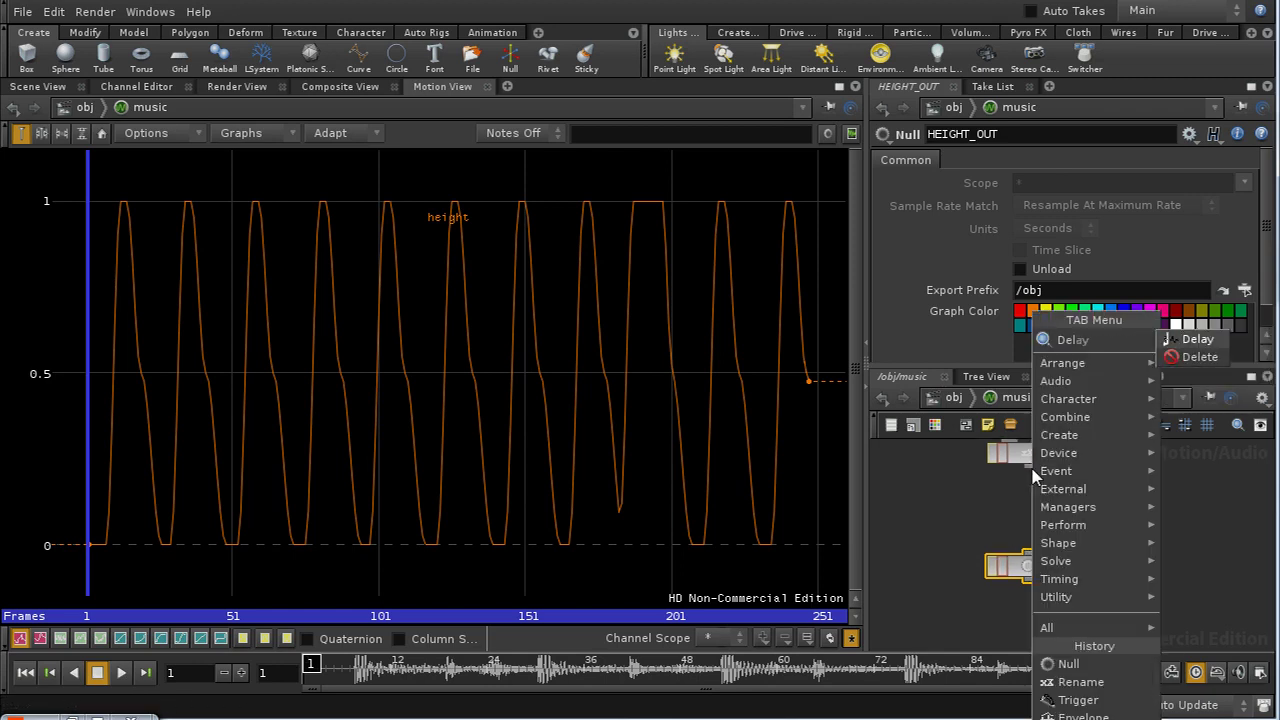
{"action": "left_click", "coordinate": [1218, 344]}
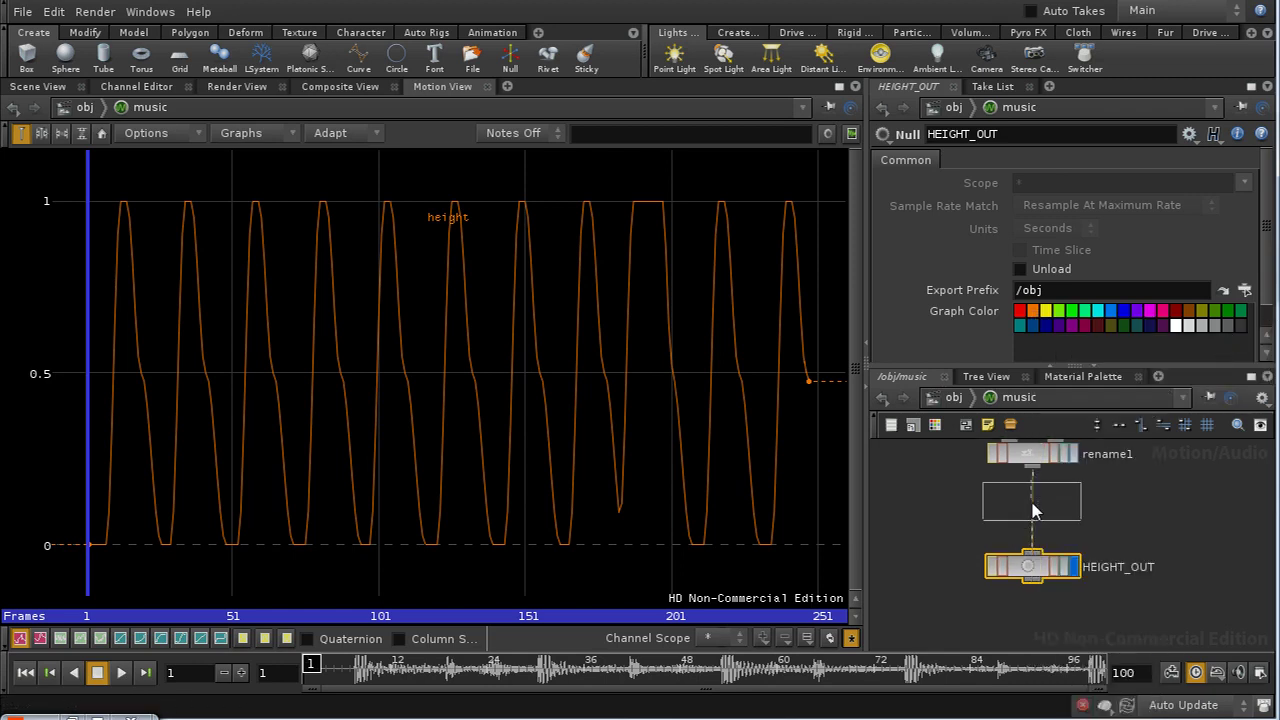
{"action": "left_click", "coordinate": [1025, 503]}
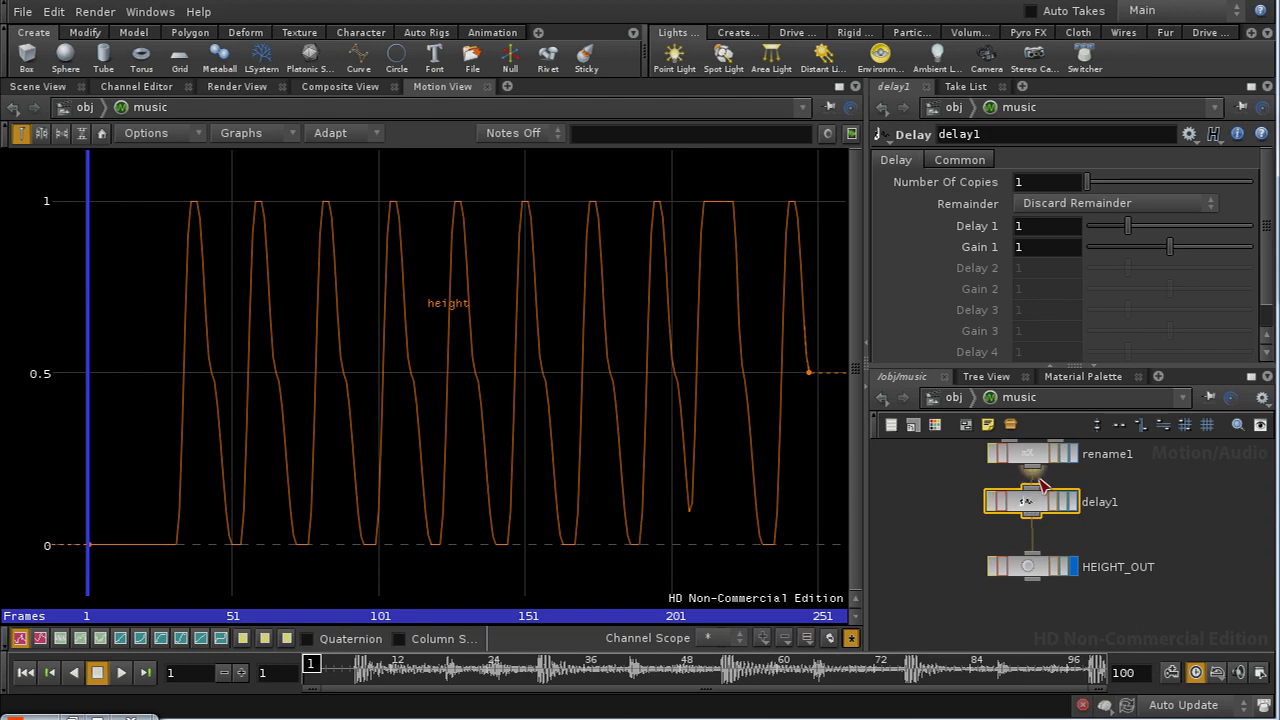
Move delay1 slightly lower between rename1 and HEIGHT_OUT, and set its Delay 1 to .05
{"action": "left_click_drag", "start_coordinate": [1040, 512], "coordinate": [1040, 523]}
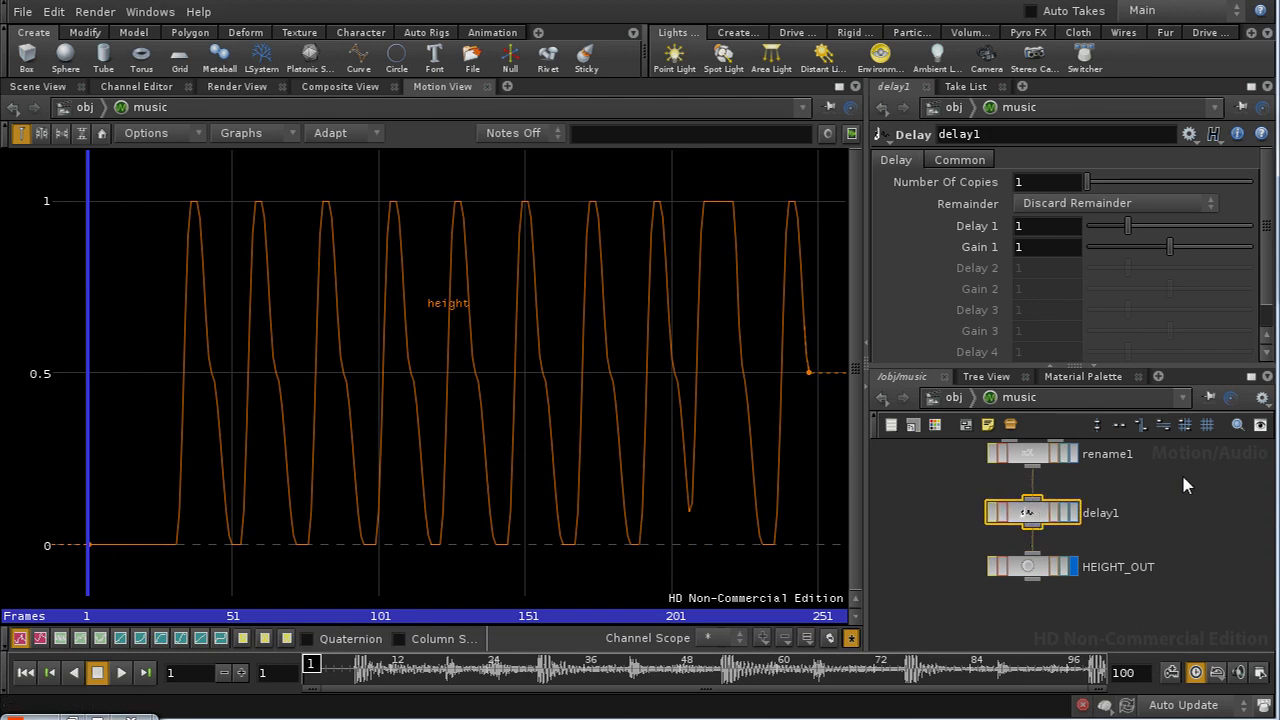
{"action": "left_click", "coordinate": [1042, 228]}
{"action": "type", "text": ".05"}
{"action": "key", "text": "Return"}
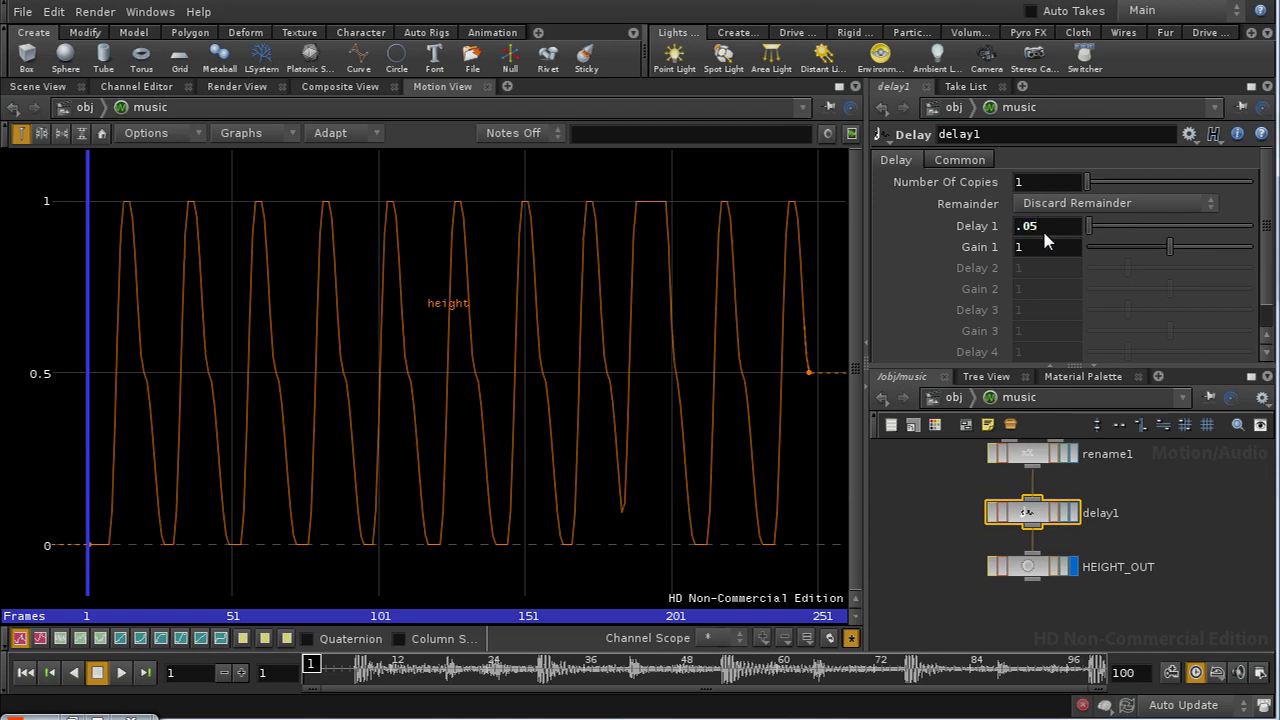
Compare the height curves of rename1 and delay1 in the graph, and display and select HEIGHT_OUT
{"action": "left_click", "coordinate": [1074, 453]}
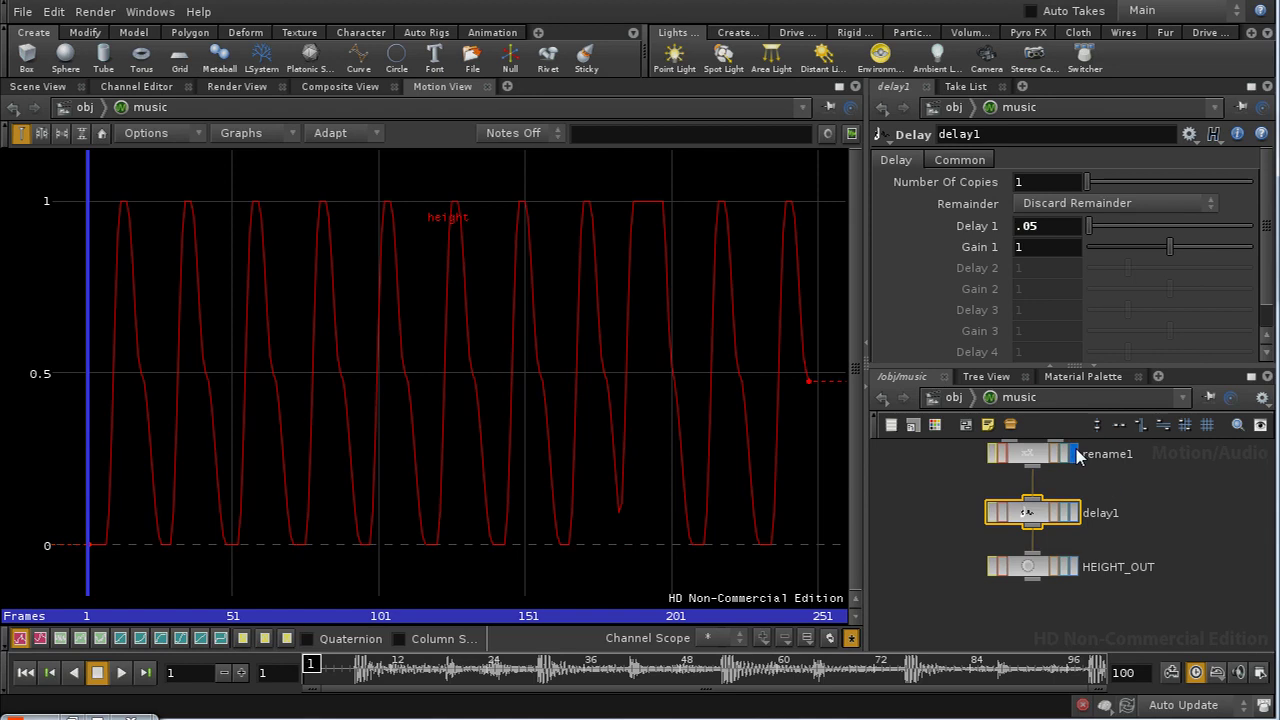
{"action": "left_click", "coordinate": [1075, 514]}
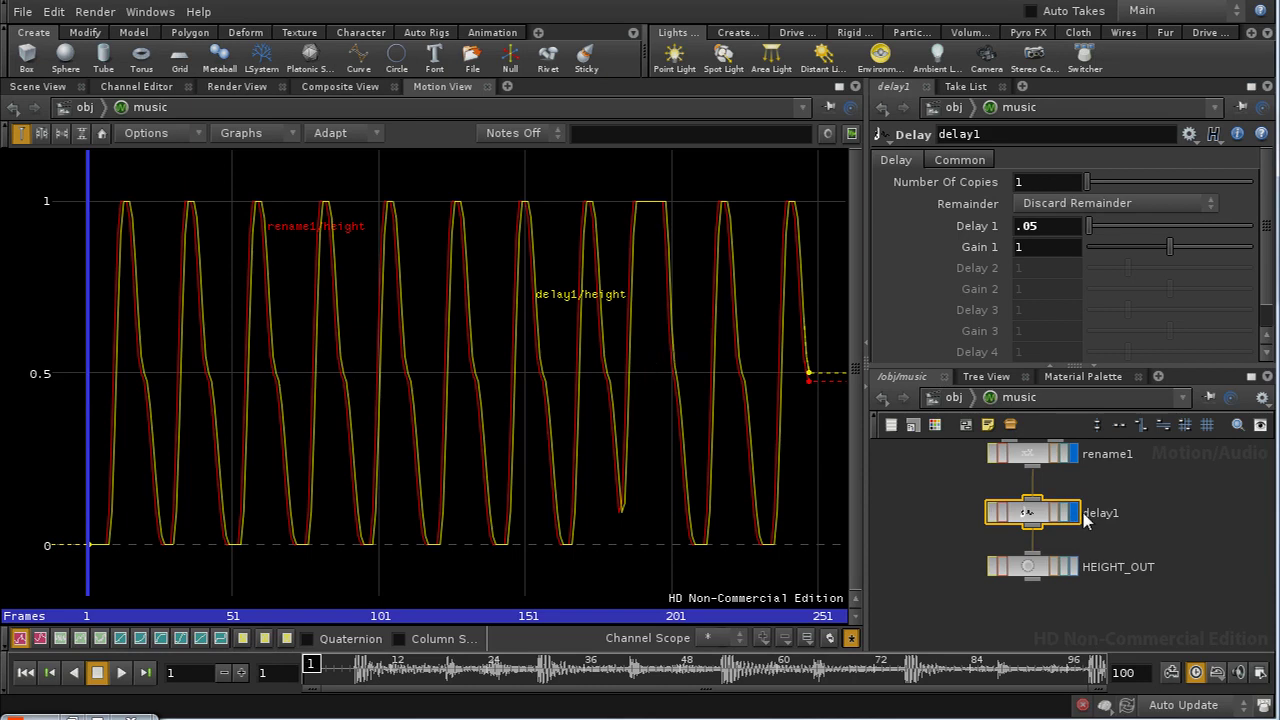
{"action": "left_click", "coordinate": [1073, 566]}
{"action": "left_click", "coordinate": [1041, 566]}
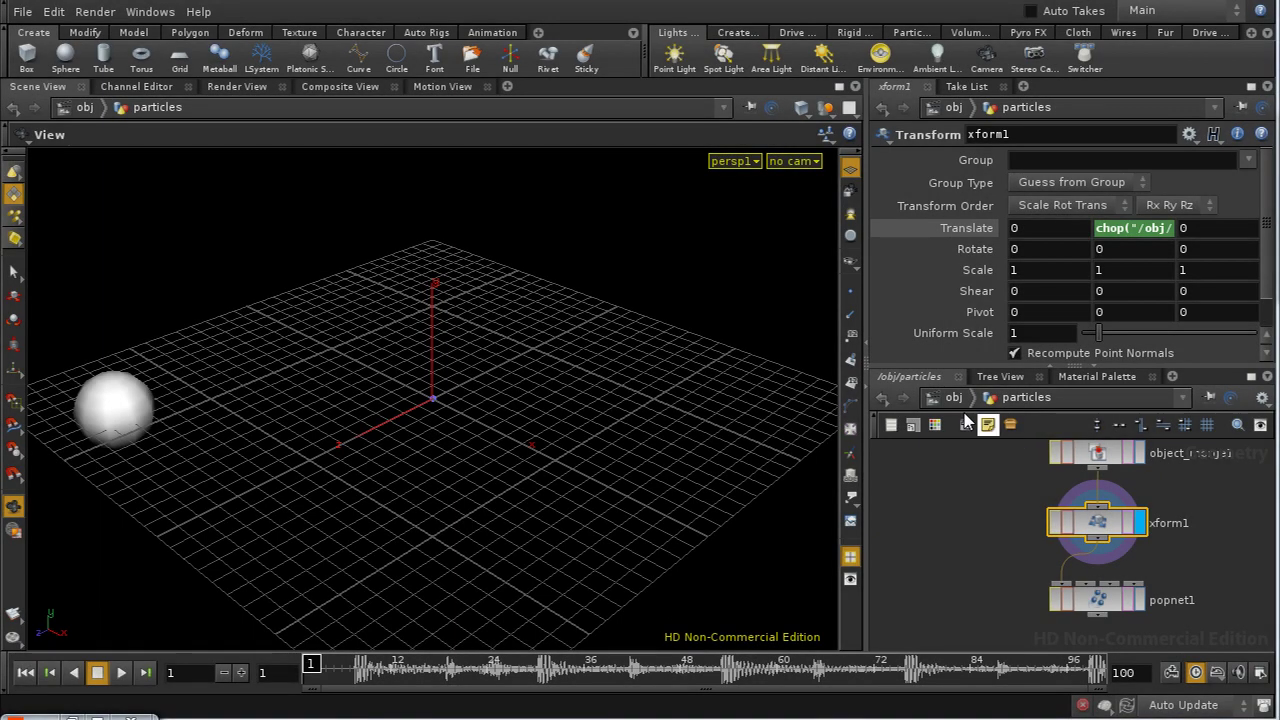
Display the output of popnet1 in the particles network and go into the music network
{"action": "left_click", "coordinate": [1112, 602]}
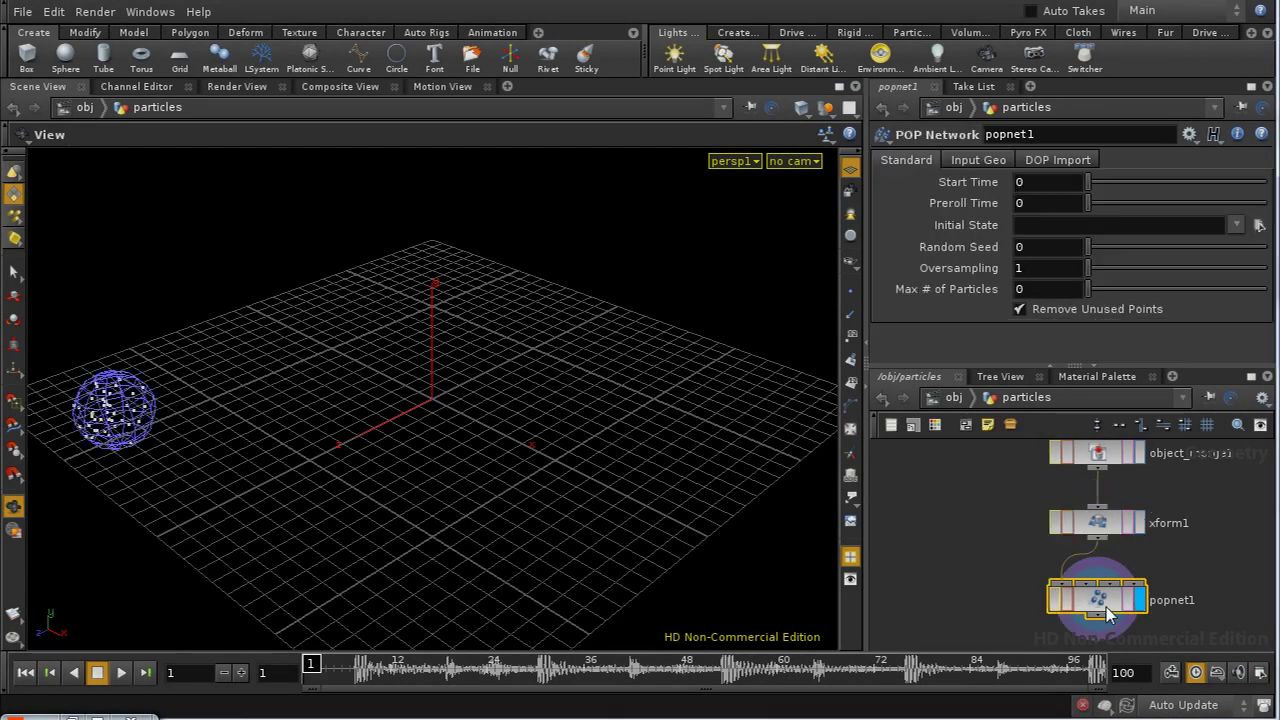
{"action": "left_click", "coordinate": [955, 399]}
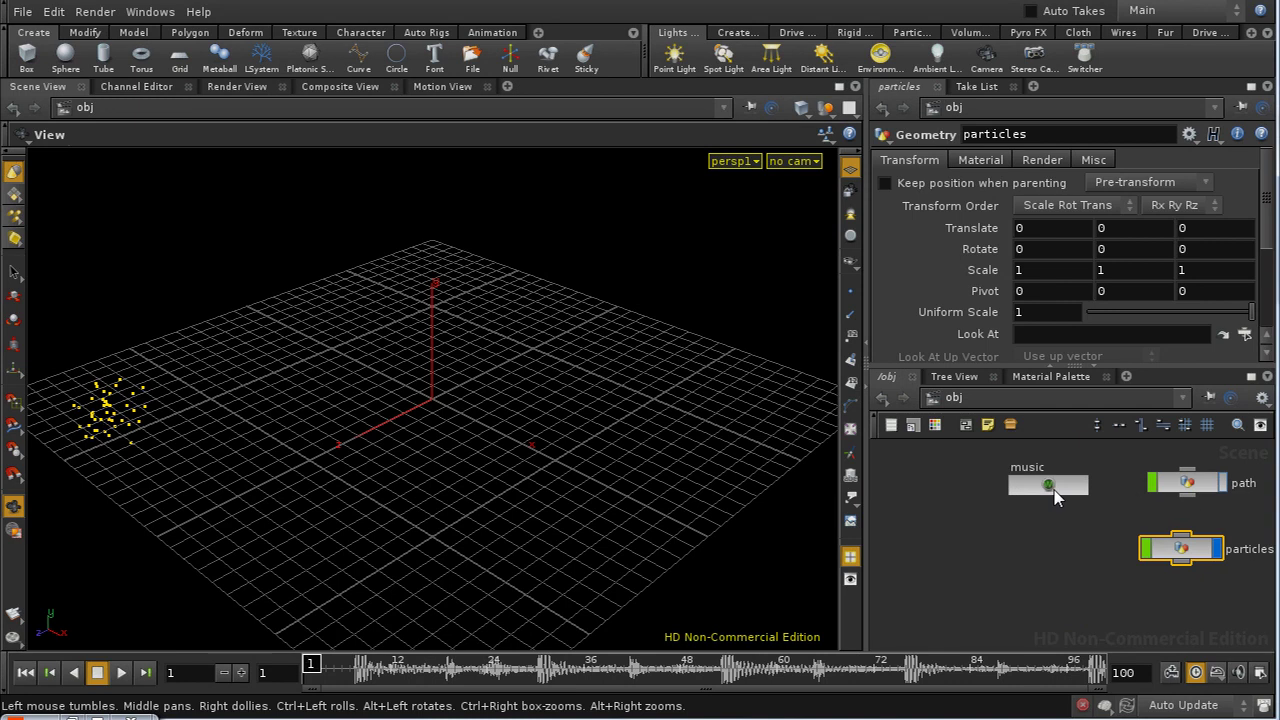
{"action": "double_click", "coordinate": [1050, 488]}
Add a Pitch node beneath file1, connect file1's output to it, and display its output
{"action": "middle_click_drag", "start_coordinate": [1134, 506], "coordinate": [1013, 592]}
{"action": "middle_click_drag", "start_coordinate": [1100, 529], "coordinate": [1123, 586]}
{"action": "middle_click_drag", "start_coordinate": [1123, 489], "coordinate": [1135, 605]}
{"action": "left_click_drag", "start_coordinate": [914, 533], "coordinate": [1055, 528]}
{"action": "mouse_move", "coordinate": [1086, 565]}
{"action": "middle_mouse_down"}
{"action": "mouse_move", "coordinate": [1057, 534]}
{"action": "mouse_move", "coordinate": [1057, 570]}
{"action": "mouse_move", "coordinate": [1086, 577]}
{"action": "middle_mouse_up"}
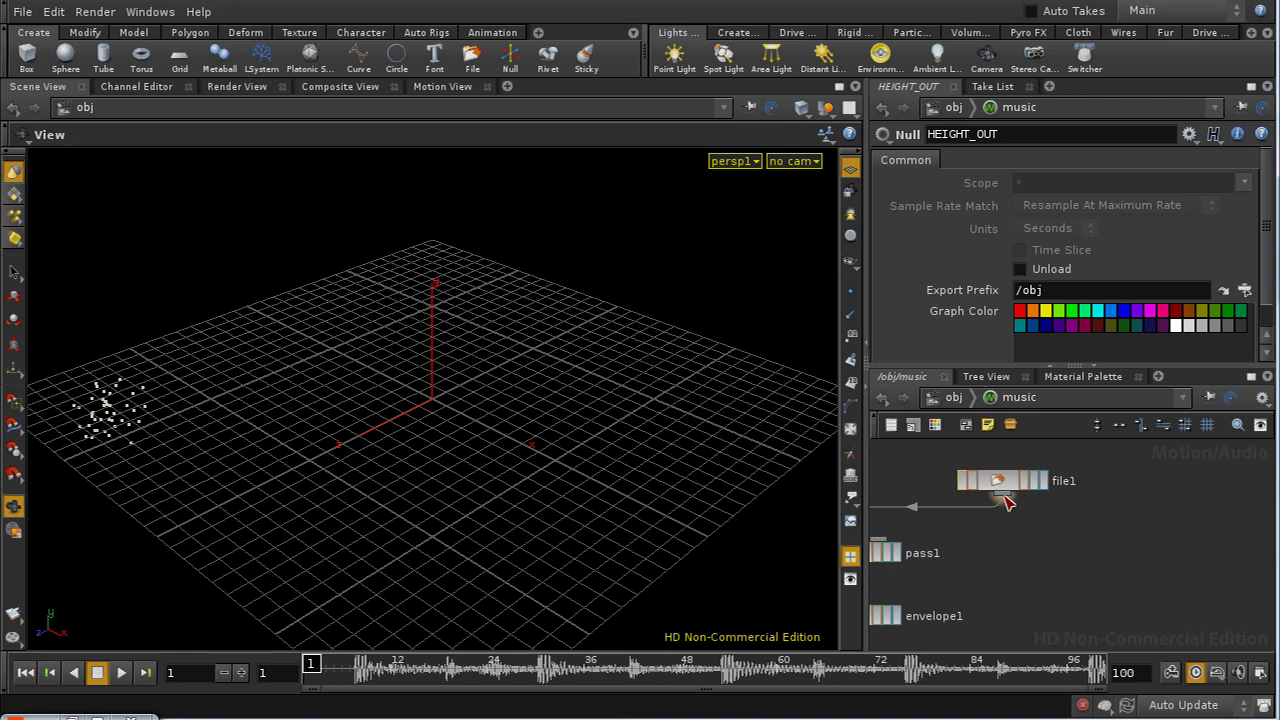
{"action": "key", "text": "Tab"}
{"action": "type", "text": "pi"}
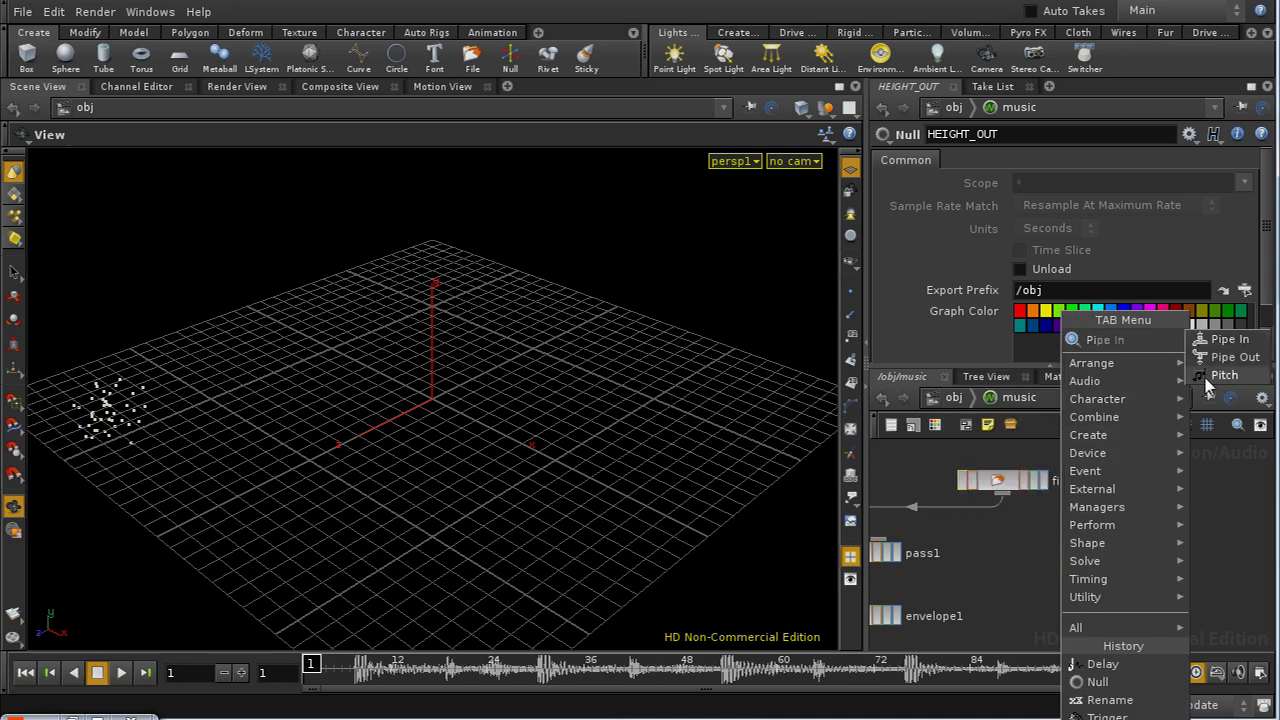
{"action": "left_click", "coordinate": [1218, 375]}
{"action": "left_click", "coordinate": [1090, 558]}
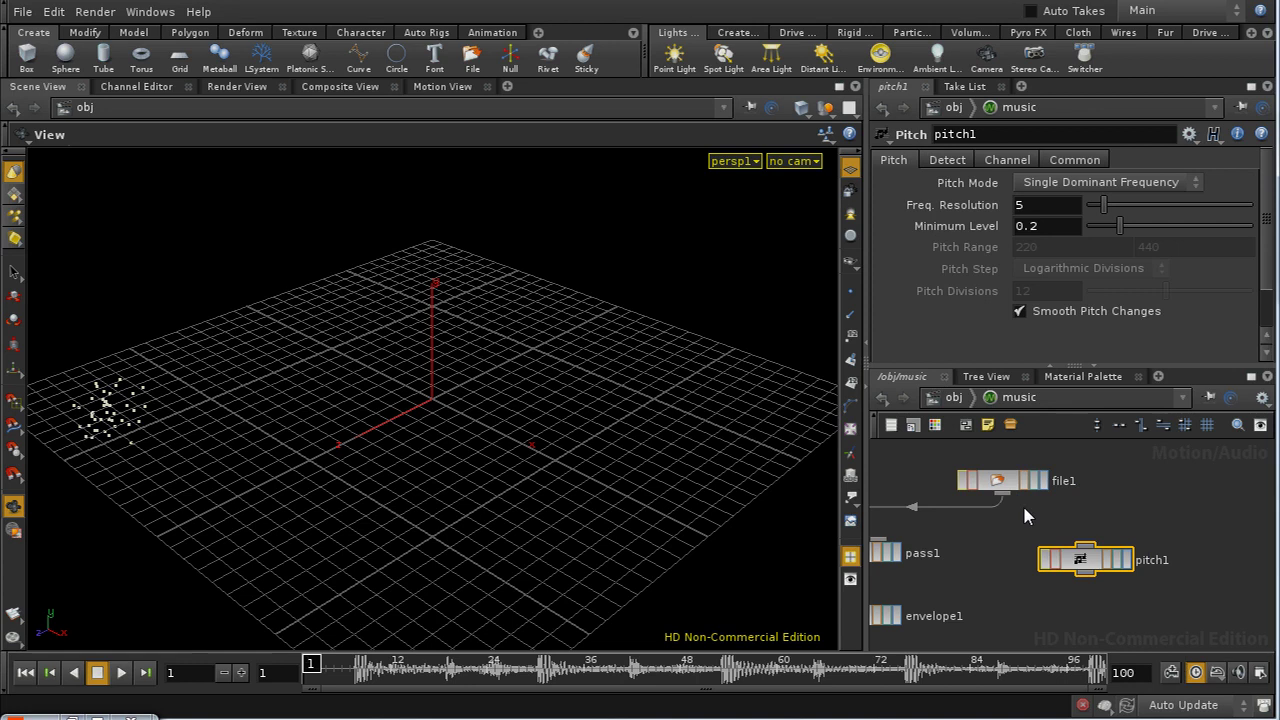
{"action": "left_click_drag", "start_coordinate": [1004, 498], "coordinate": [1089, 560]}
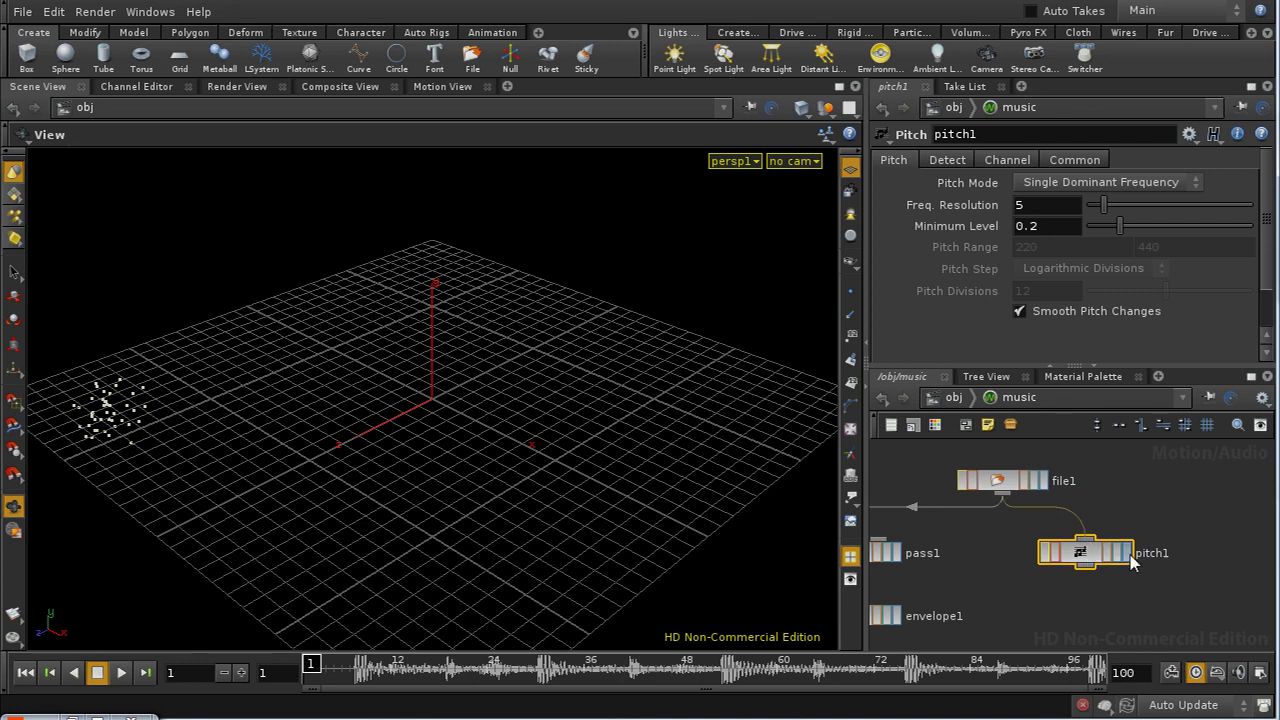
{"action": "left_click", "coordinate": [1122, 553]}
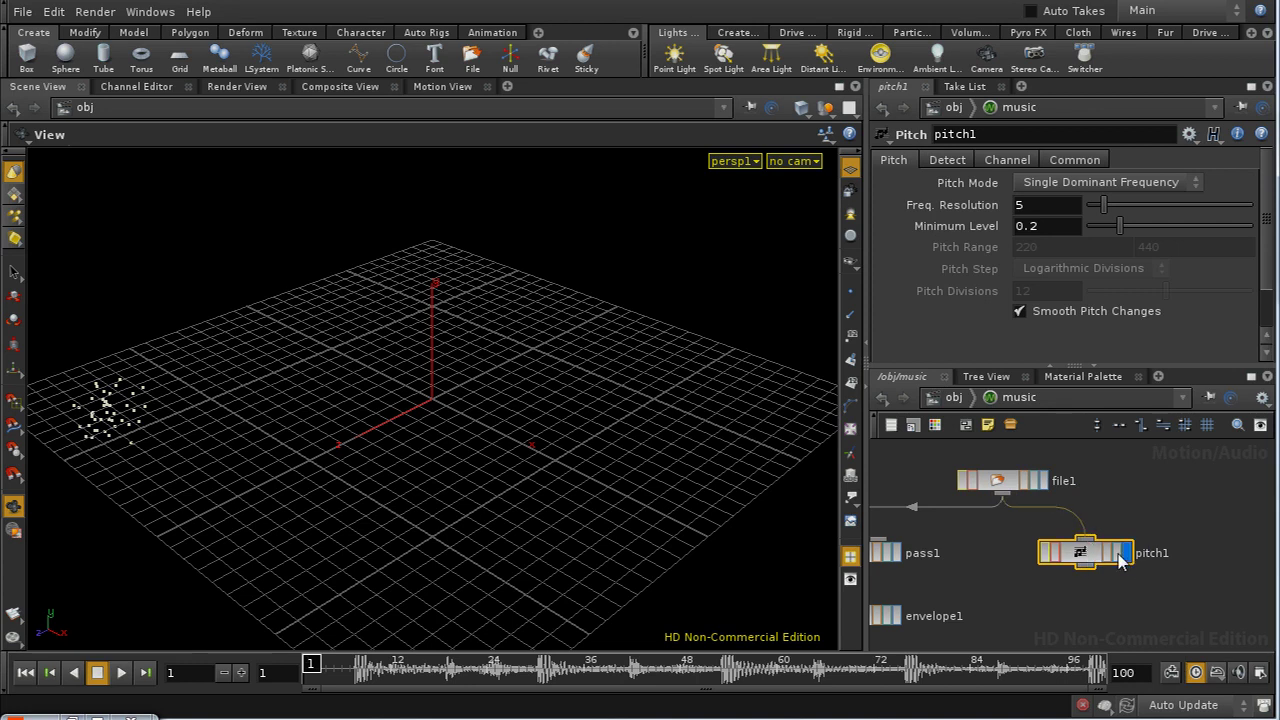
Set pitch1 to Multiple Frequencies with 3 pitch divisions, and move the node slightly lower
{"action": "left_click", "coordinate": [1065, 188]}
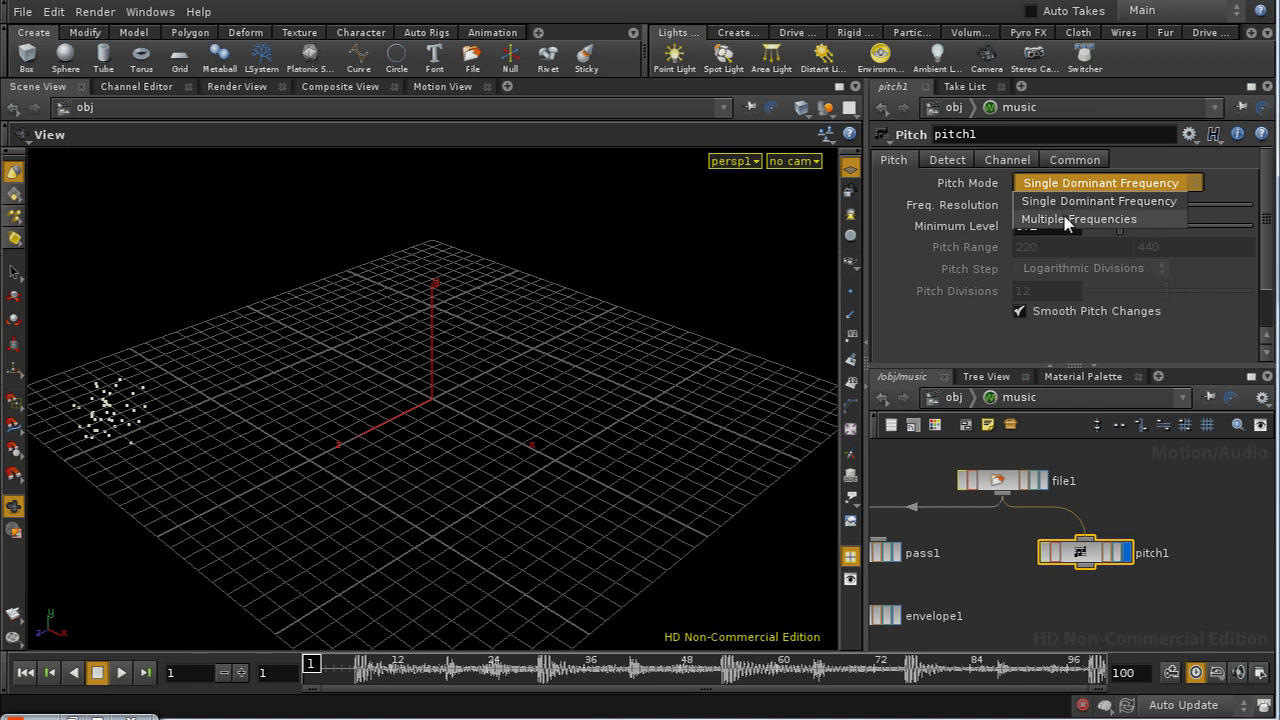
{"action": "left_click", "coordinate": [1066, 219]}
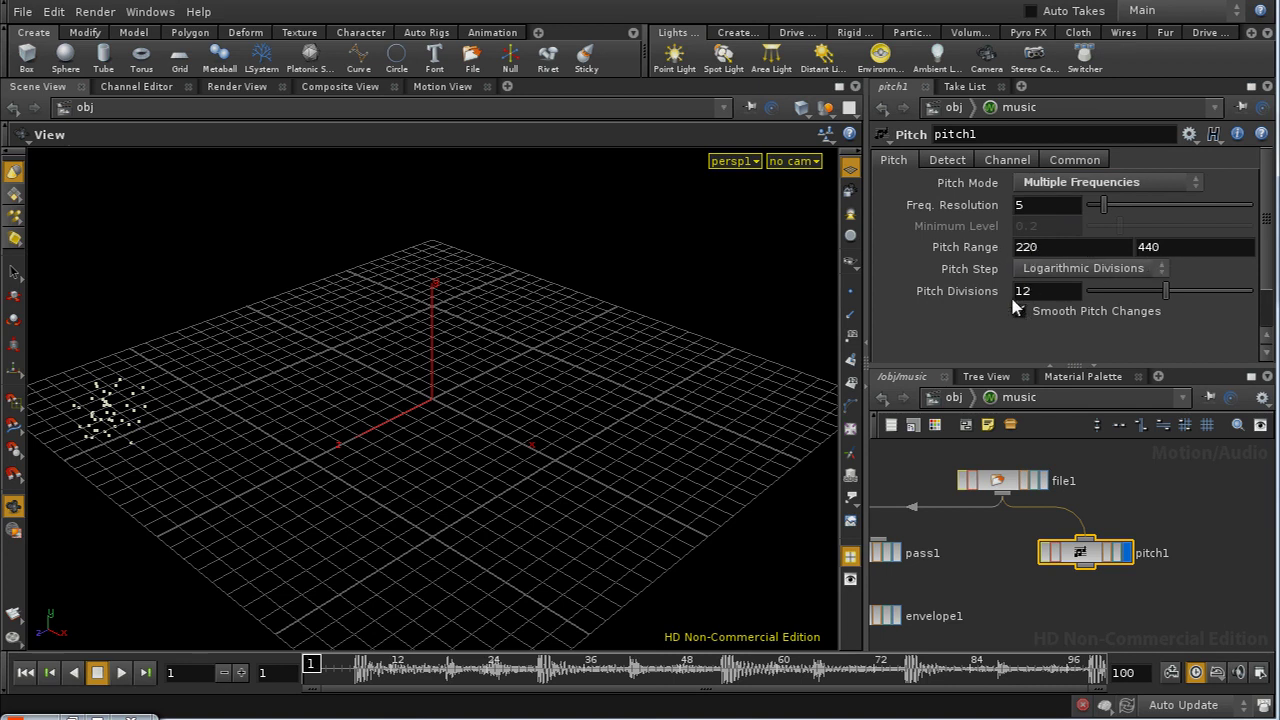
{"action": "middle_click_drag", "start_coordinate": [973, 552], "coordinate": [1030, 541]}
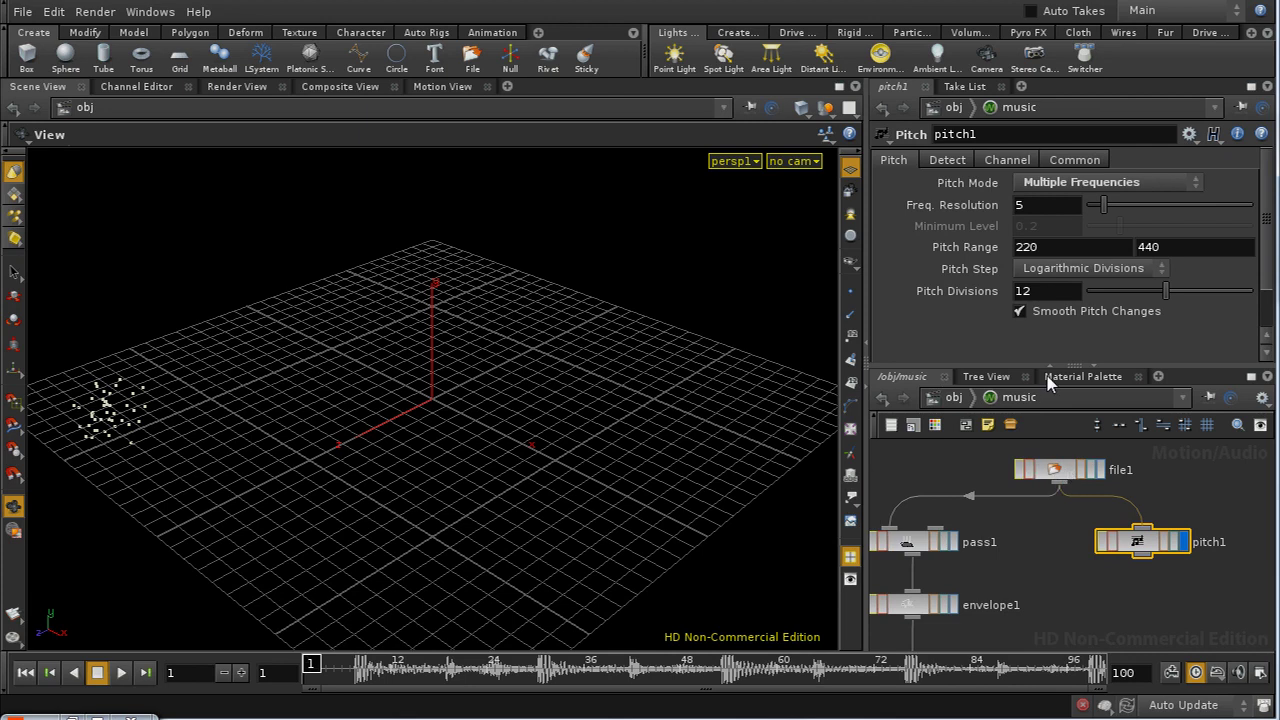
{"action": "left_click", "coordinate": [1022, 291]}
{"action": "type", "text": "3"}
{"action": "key", "text": "Return"}
{"action": "left_click_drag", "start_coordinate": [1137, 541], "coordinate": [1144, 574]}
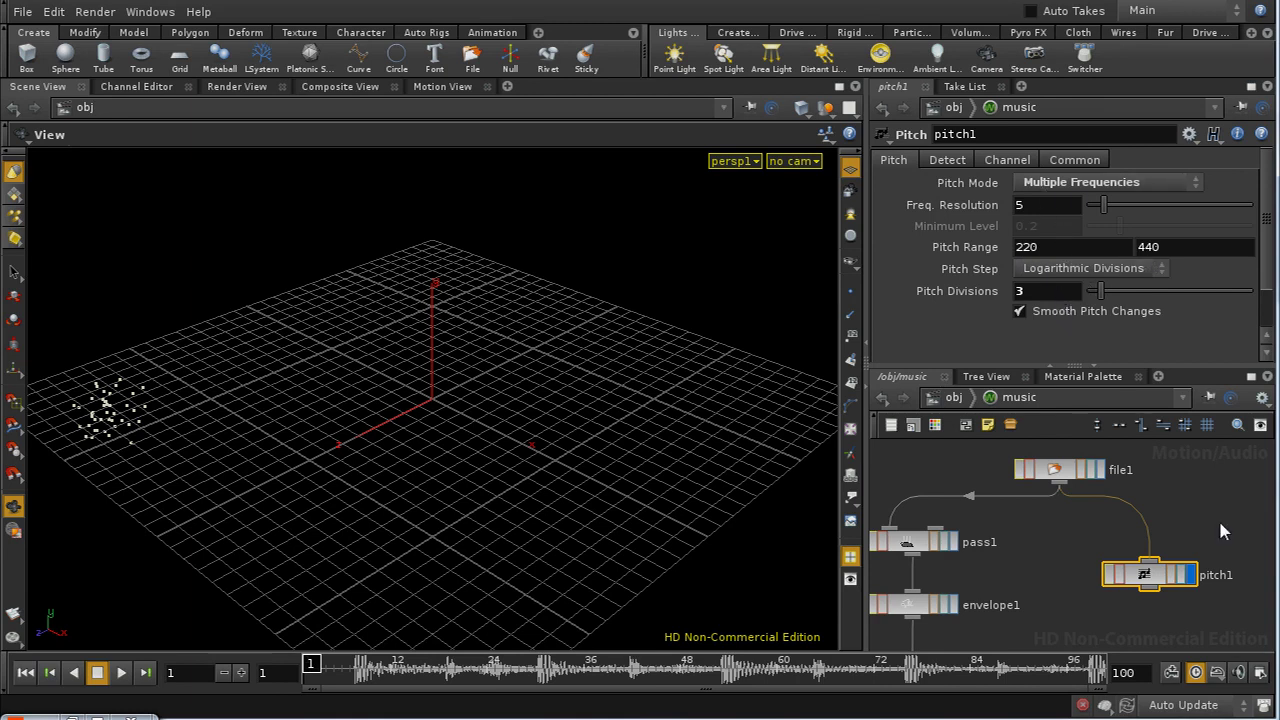
Show the pitch channels as motion curves, and add a displayed Limit node beneath pitch1, fed by it
{"action": "left_click", "coordinate": [443, 87]}
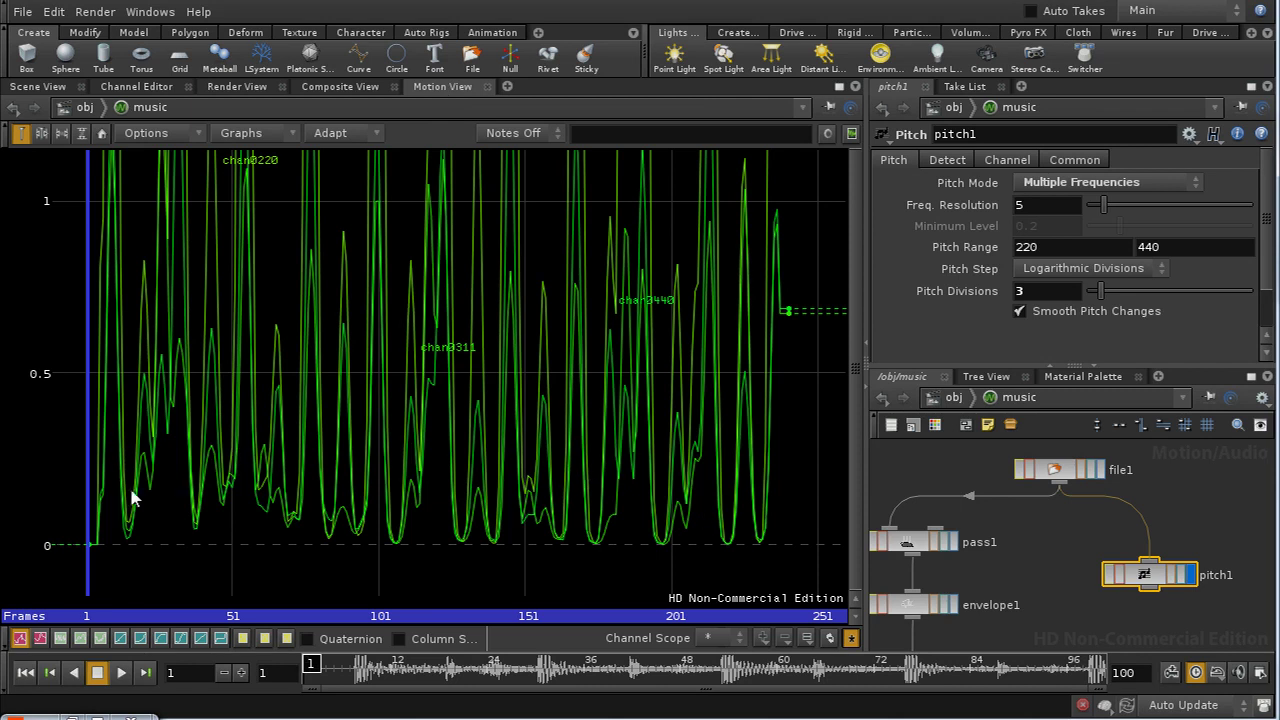
{"action": "right_click_drag", "start_coordinate": [720, 255], "coordinate": [446, 503], "text": "alt"}
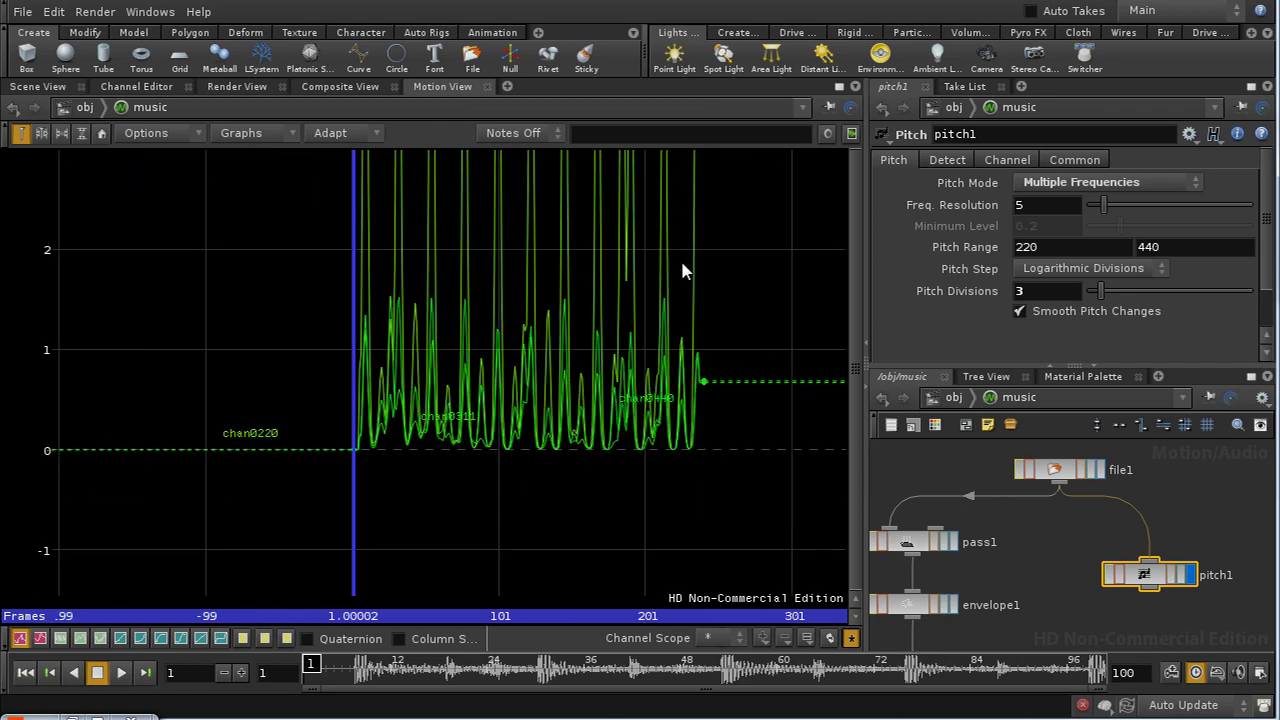
{"action": "right_click_drag", "start_coordinate": [682, 270], "coordinate": [434, 429], "text": "alt"}
{"action": "right_click_drag", "start_coordinate": [554, 316], "coordinate": [682, 460], "text": "alt"}
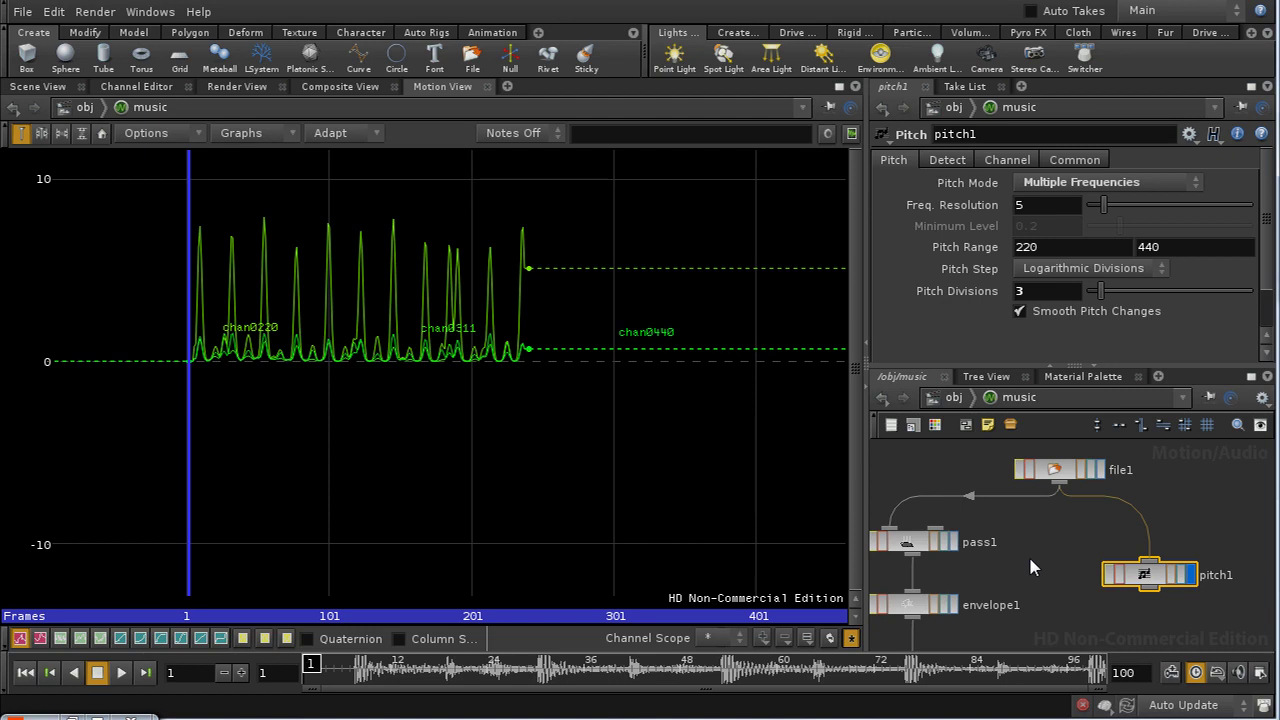
{"action": "middle_click_drag", "start_coordinate": [1035, 571], "coordinate": [1003, 525]}
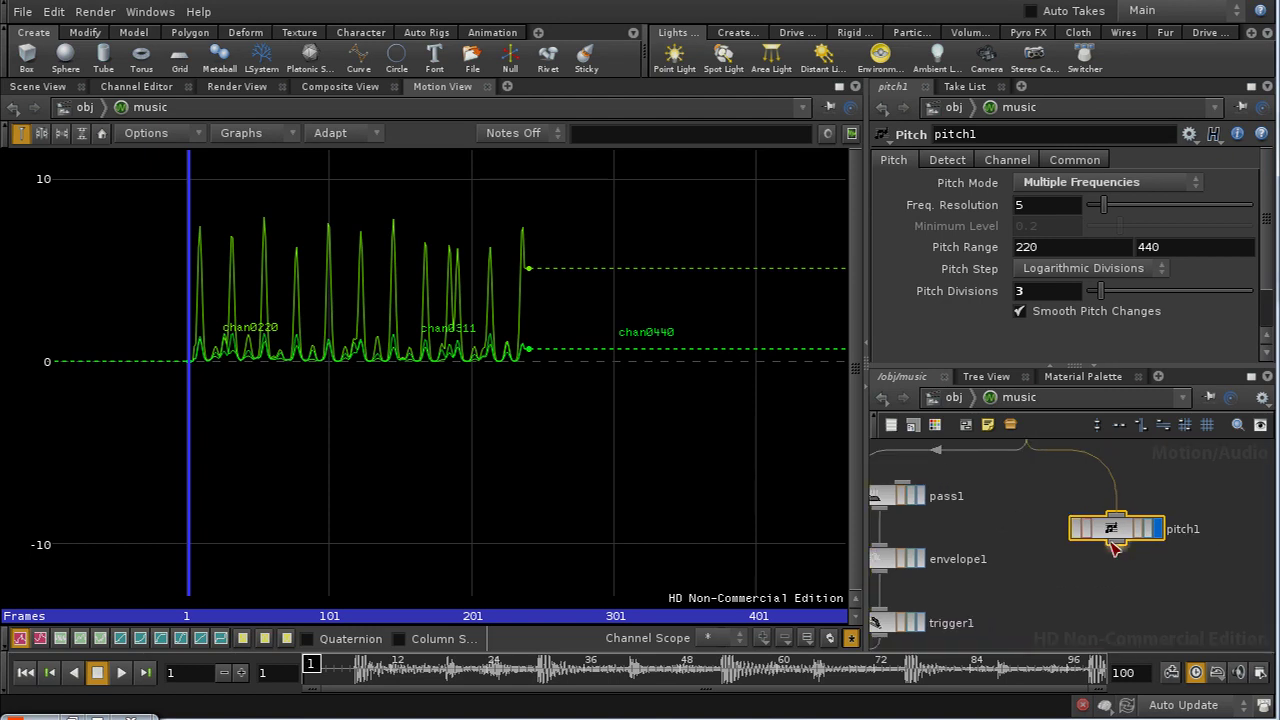
{"action": "key", "text": "Tab"}
{"action": "type", "text": "Limit"}
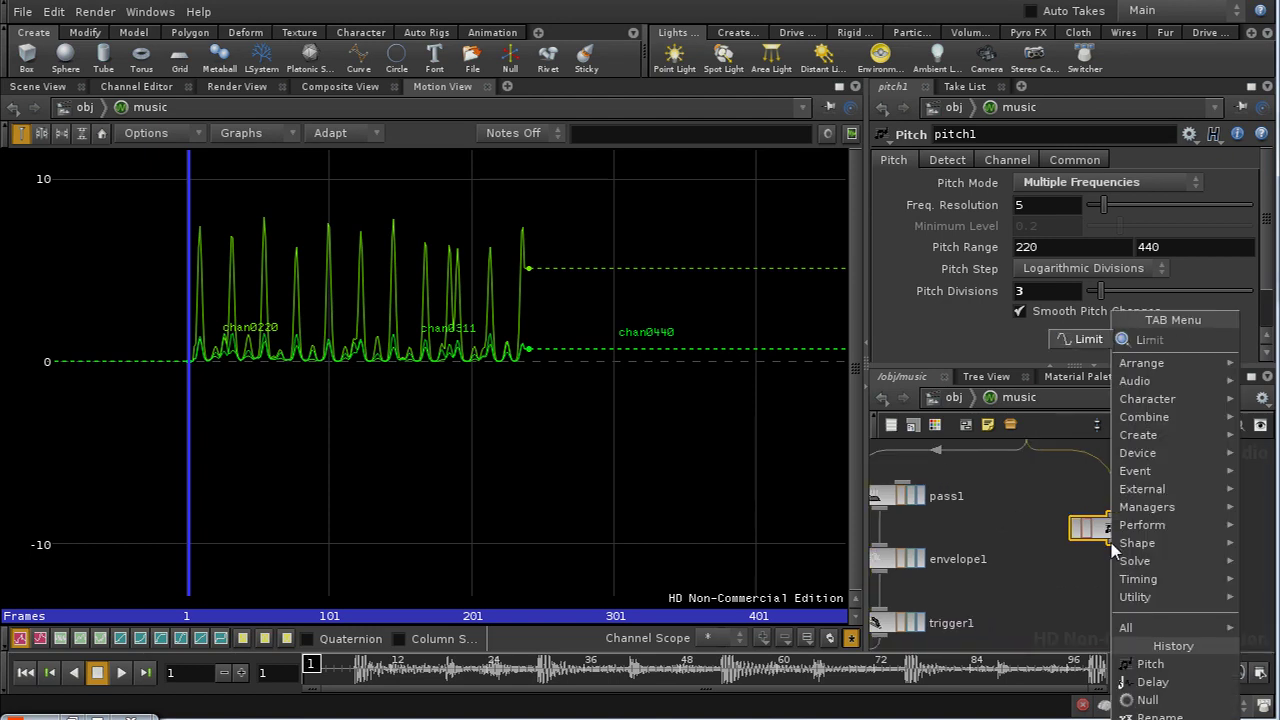
{"action": "left_click", "coordinate": [1088, 340]}
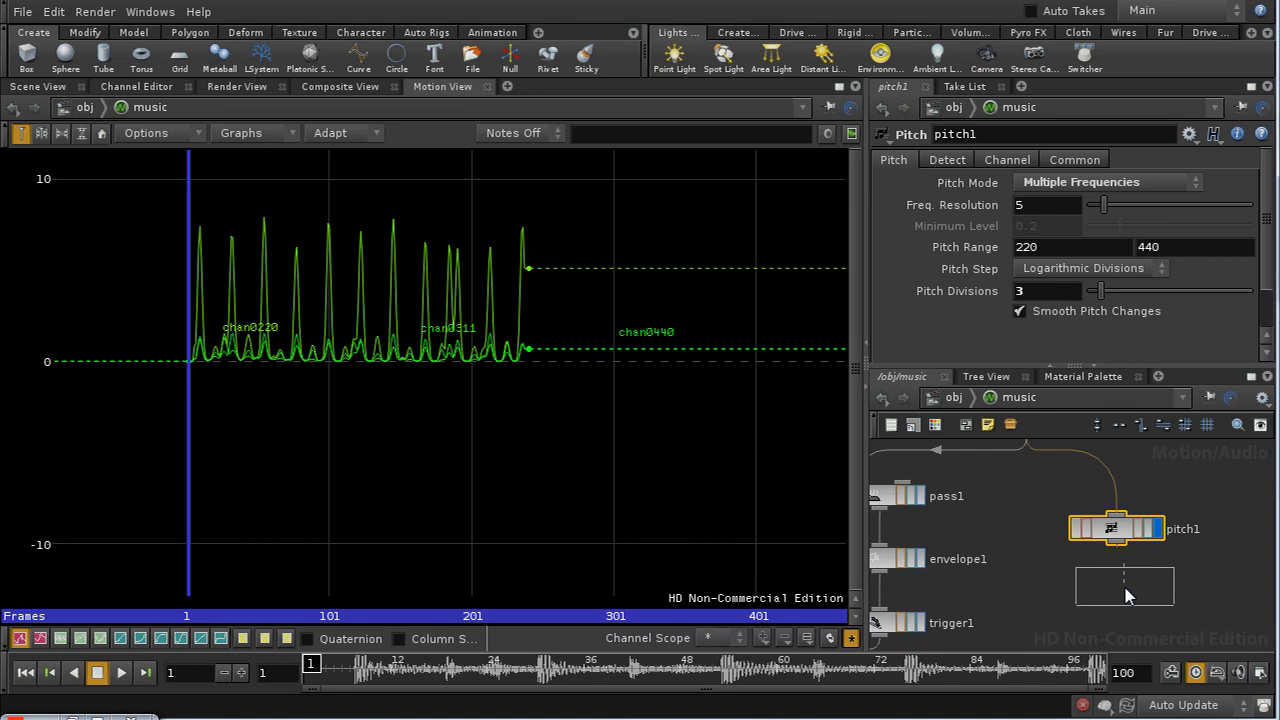
{"action": "left_click", "coordinate": [1122, 597]}
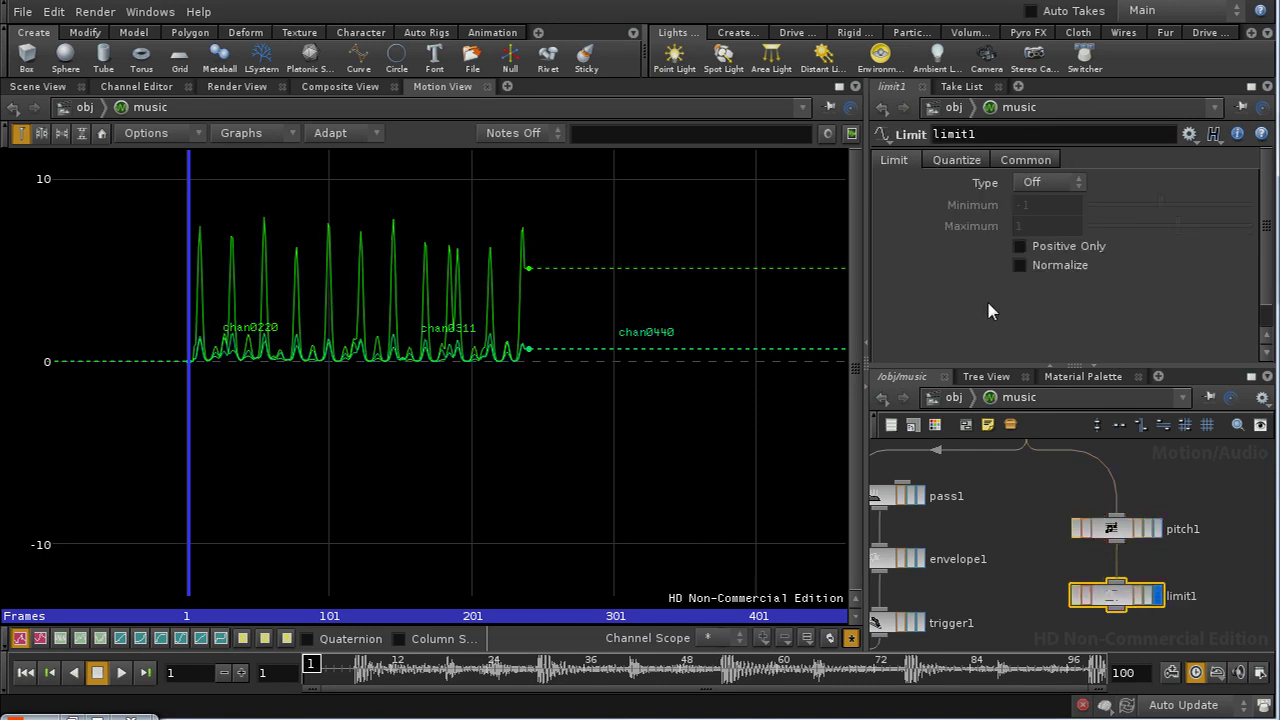
Set limit1's type to Loop with a minimum of 0, and fit the curves in the graph
{"action": "left_click", "coordinate": [1030, 186]}
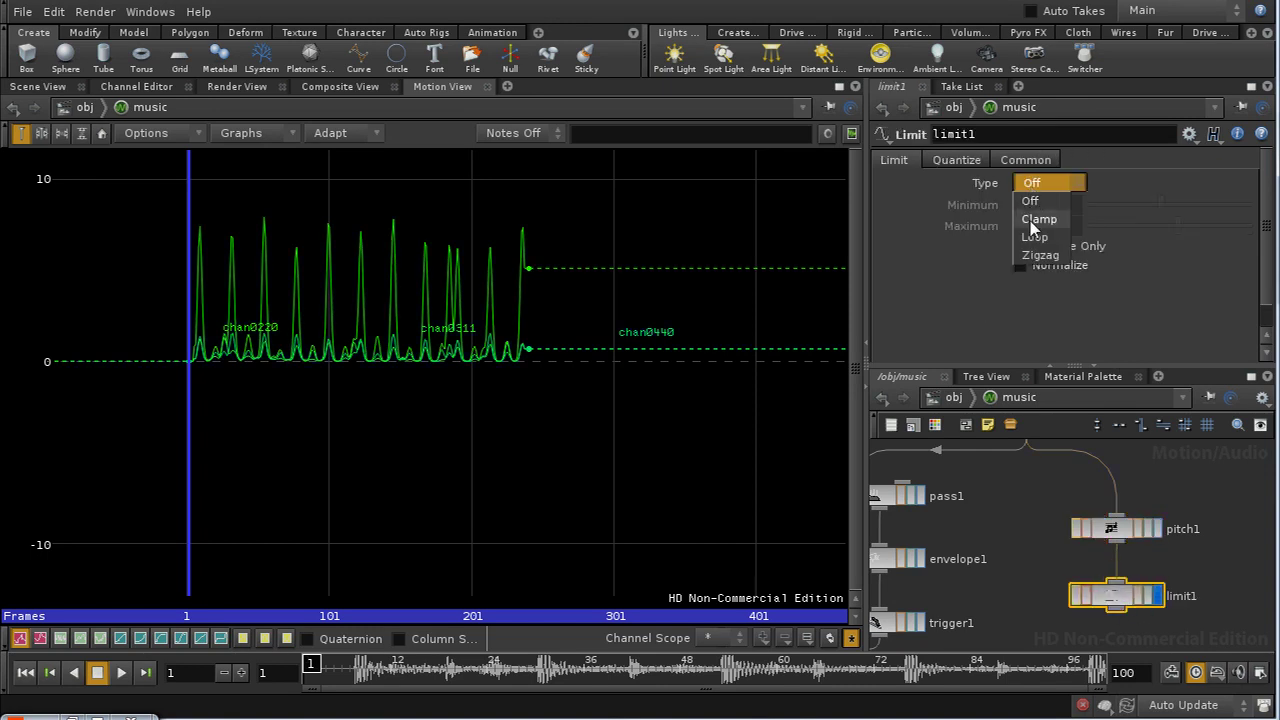
{"action": "left_click", "coordinate": [1034, 240]}
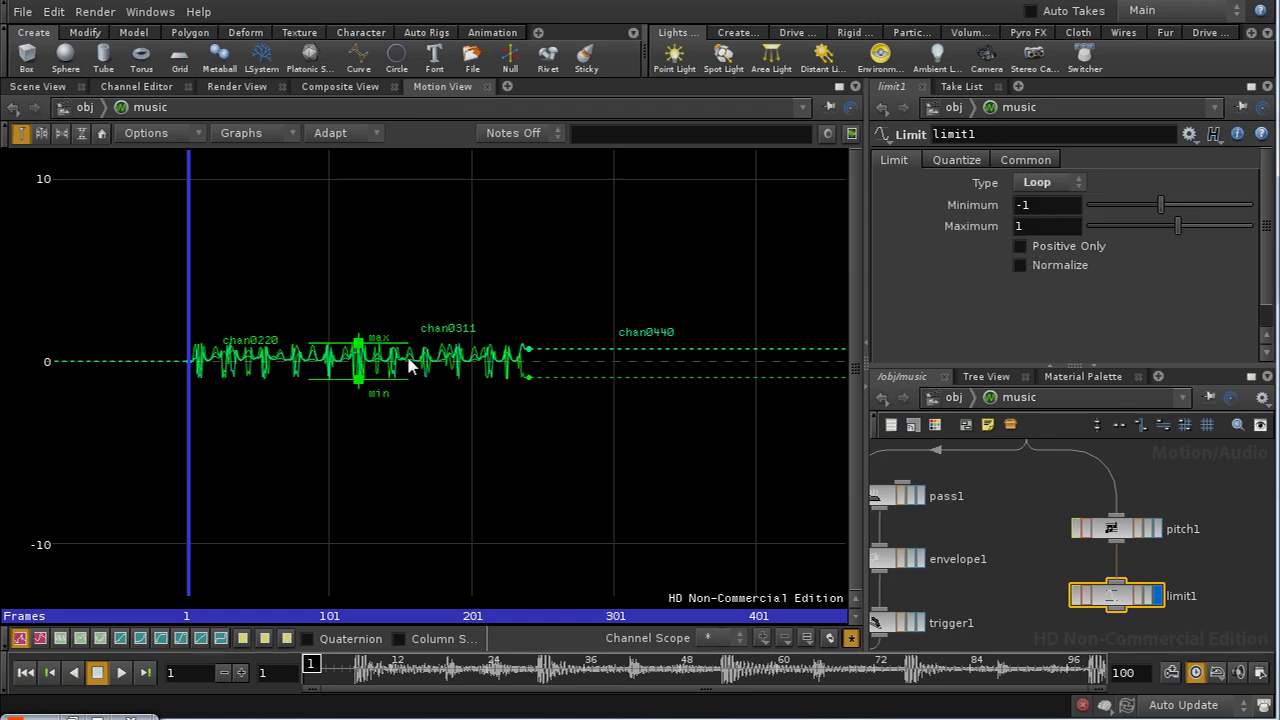
{"action": "left_click", "coordinate": [1047, 207]}
{"action": "type", "text": "0"}
{"action": "key", "text": "Return"}
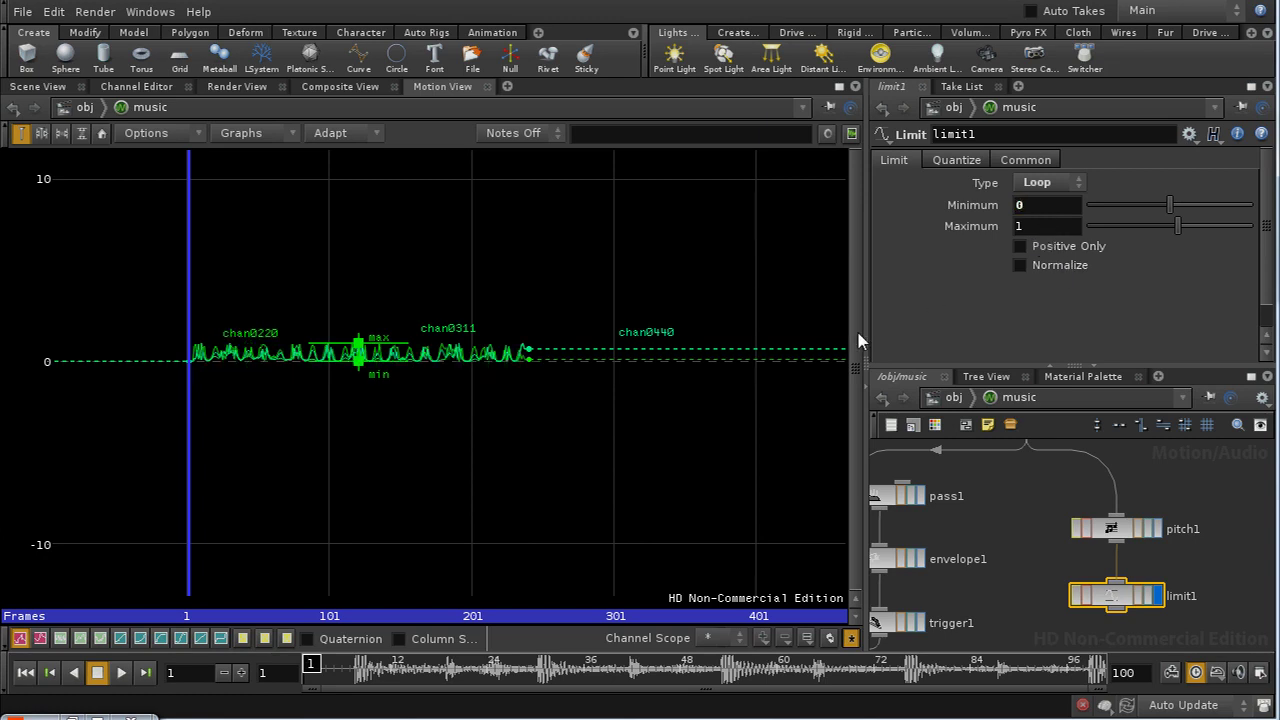
{"action": "left_click", "coordinate": [101, 133]}
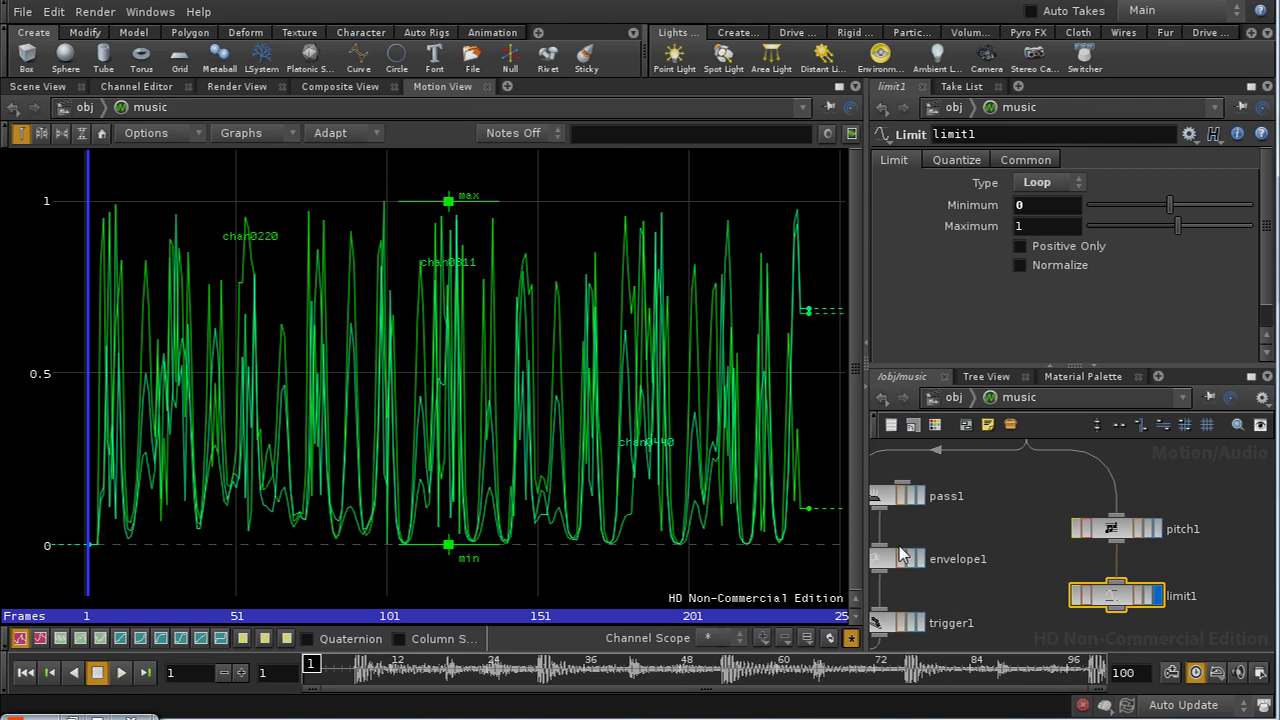
Add a Rename node fed by limit1 and place it underneath
{"action": "middle_click_drag", "start_coordinate": [1045, 591], "coordinate": [1047, 549]}
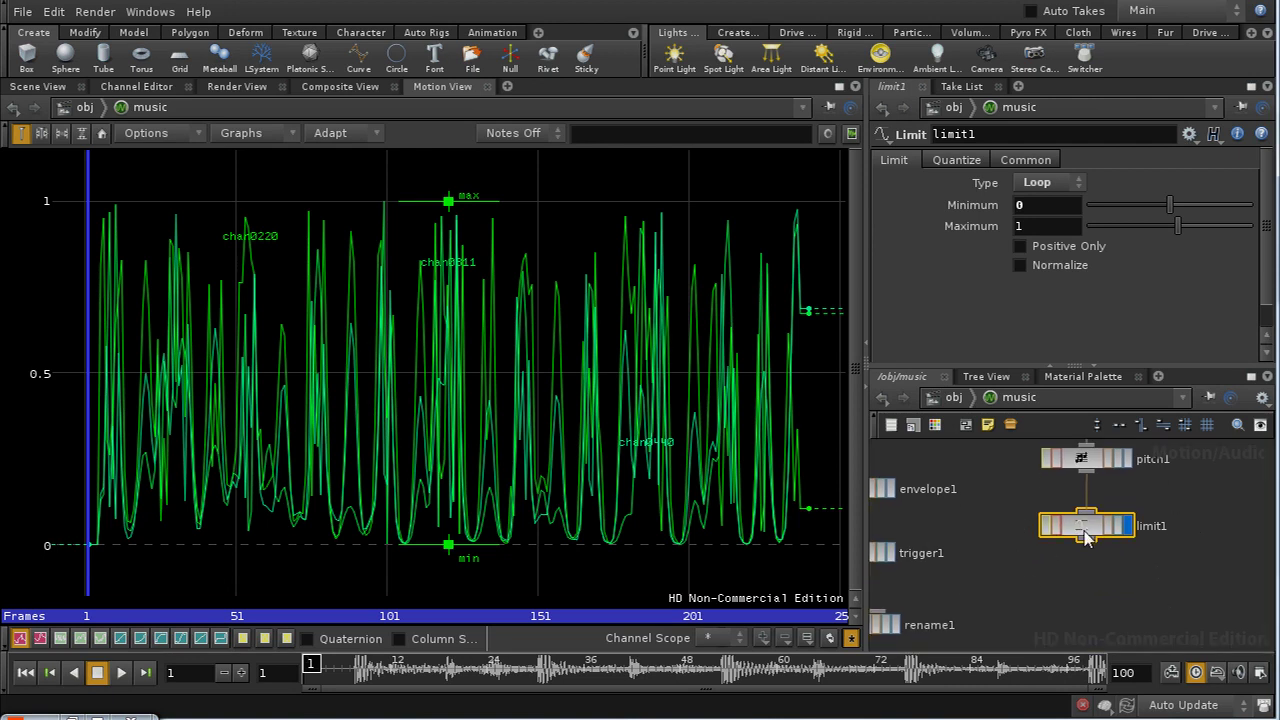
{"action": "middle_click", "coordinate": [1088, 537]}
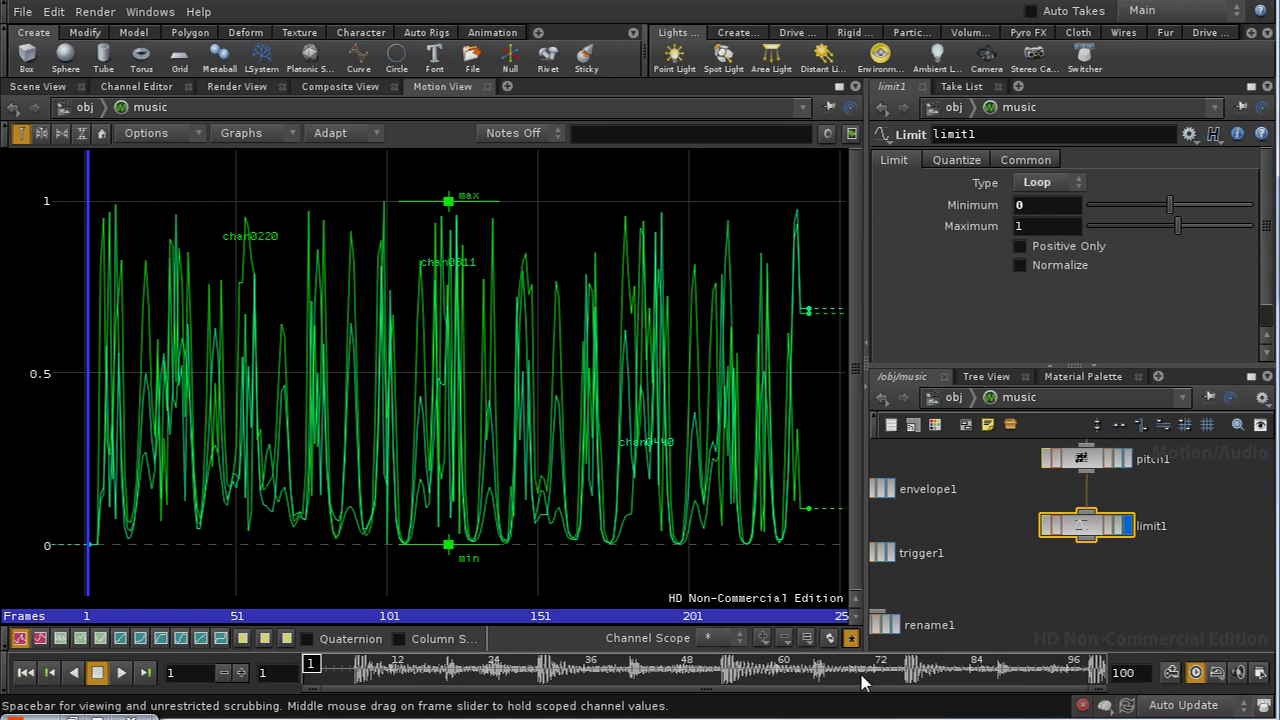
{"action": "key", "text": "Tab"}
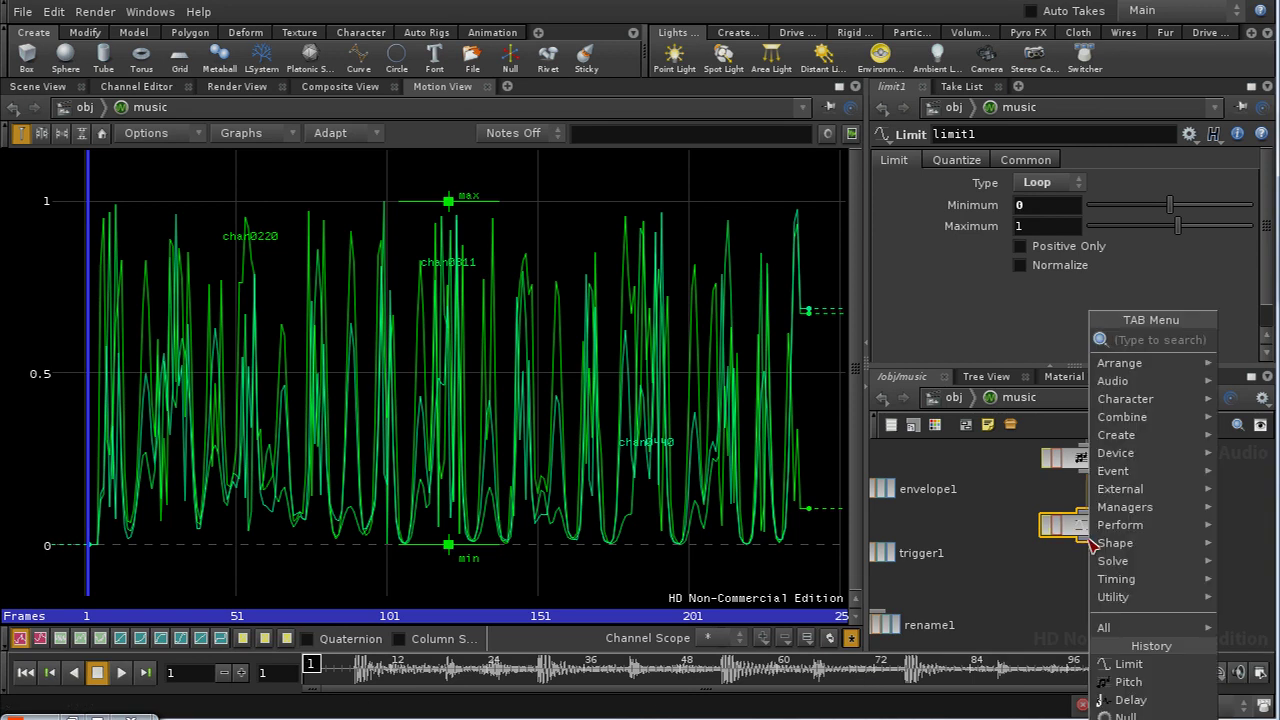
{"action": "type", "text": "re"}
{"action": "left_click", "coordinate": [1046, 357]}
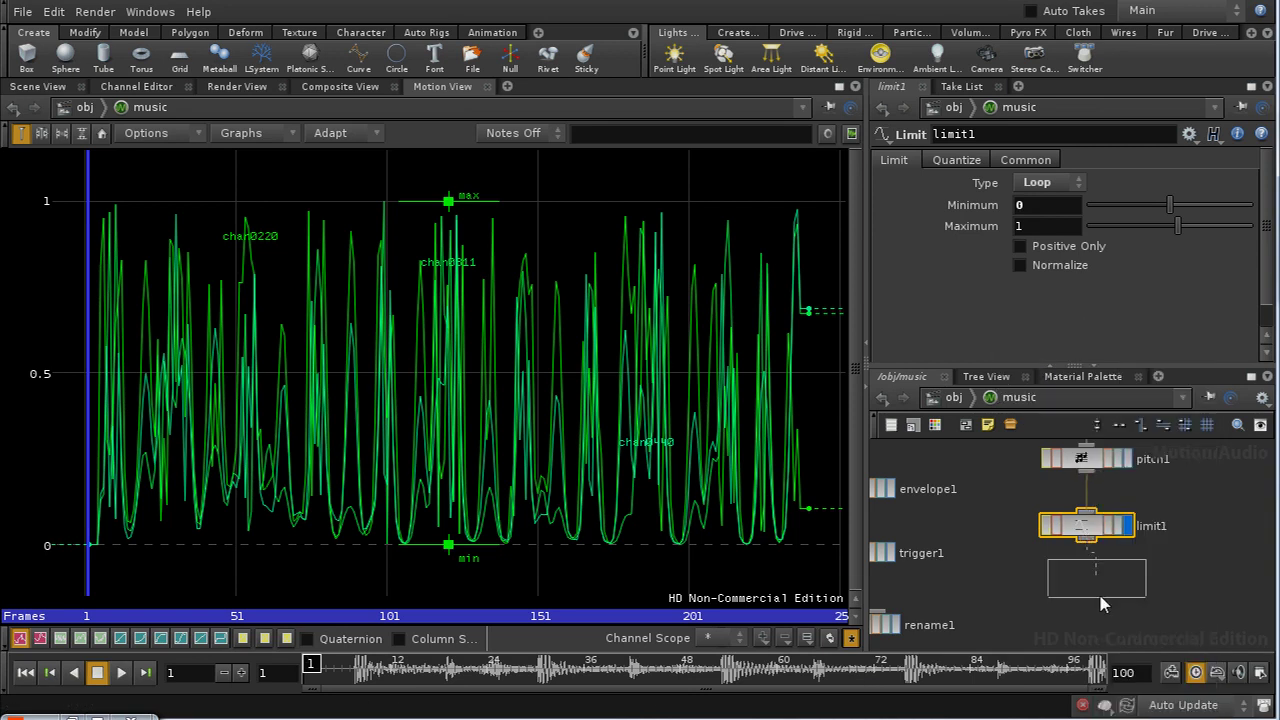
{"action": "left_click", "coordinate": [1128, 600]}
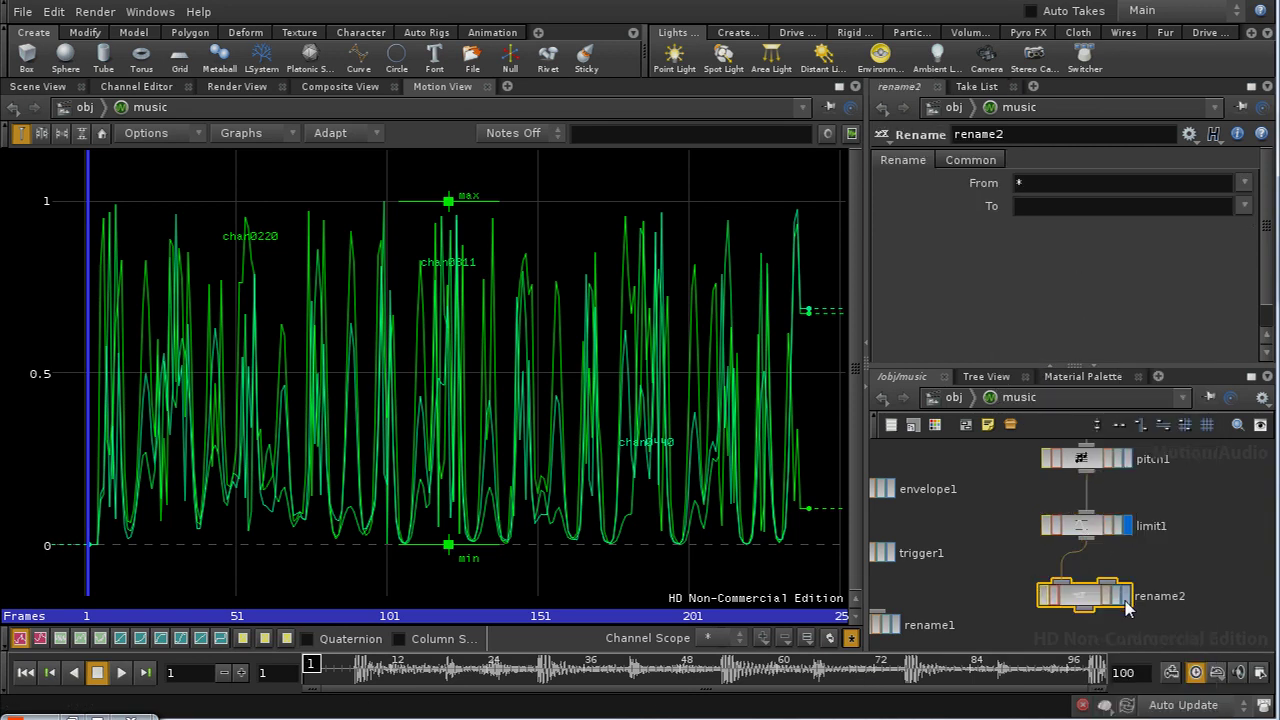
Display the output of rename2 and rename its channels to red green blue
{"action": "left_click", "coordinate": [1127, 598]}
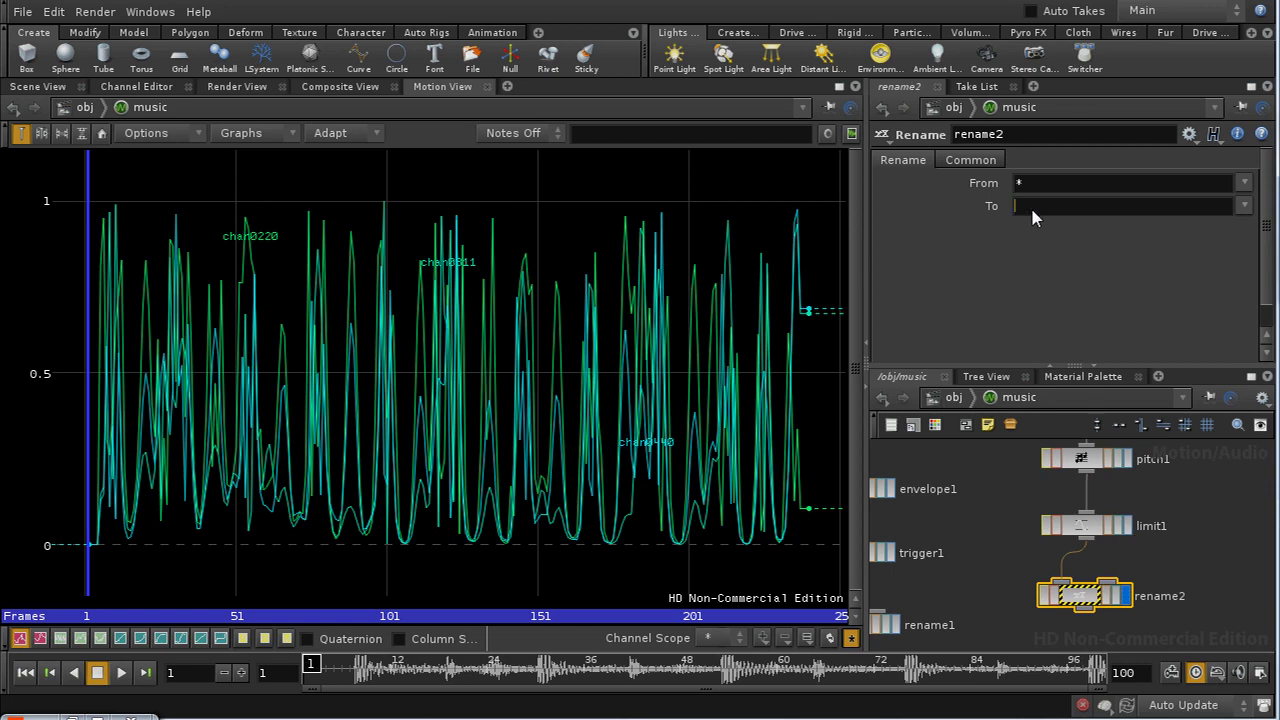
{"action": "type", "text": "red green blue"}
{"action": "key", "text": "Return"}
Add a displayed Null node beneath rename2, fed by it, and name it COLOR_OUT
{"action": "scroll", "coordinate": [1173, 562], "scroll_direction": "down", "scroll_amount": 2}
{"action": "key", "text": "Tab"}
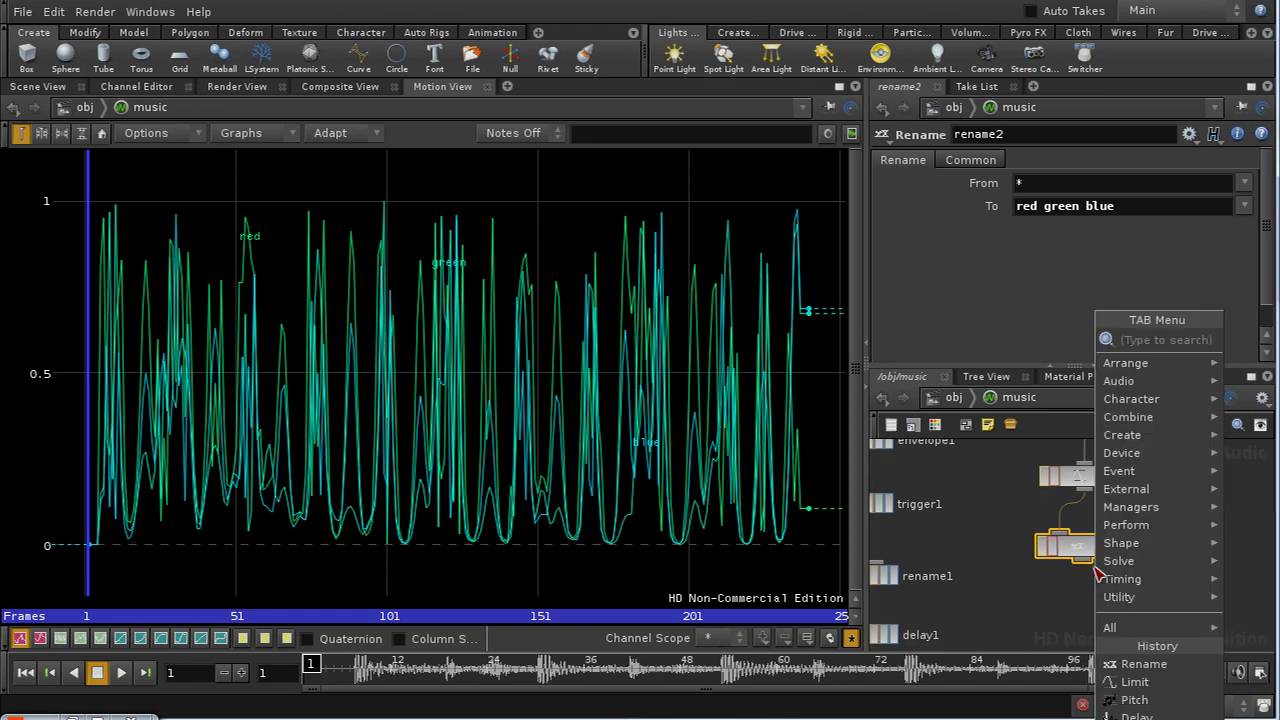
{"action": "type", "text": "Null"}
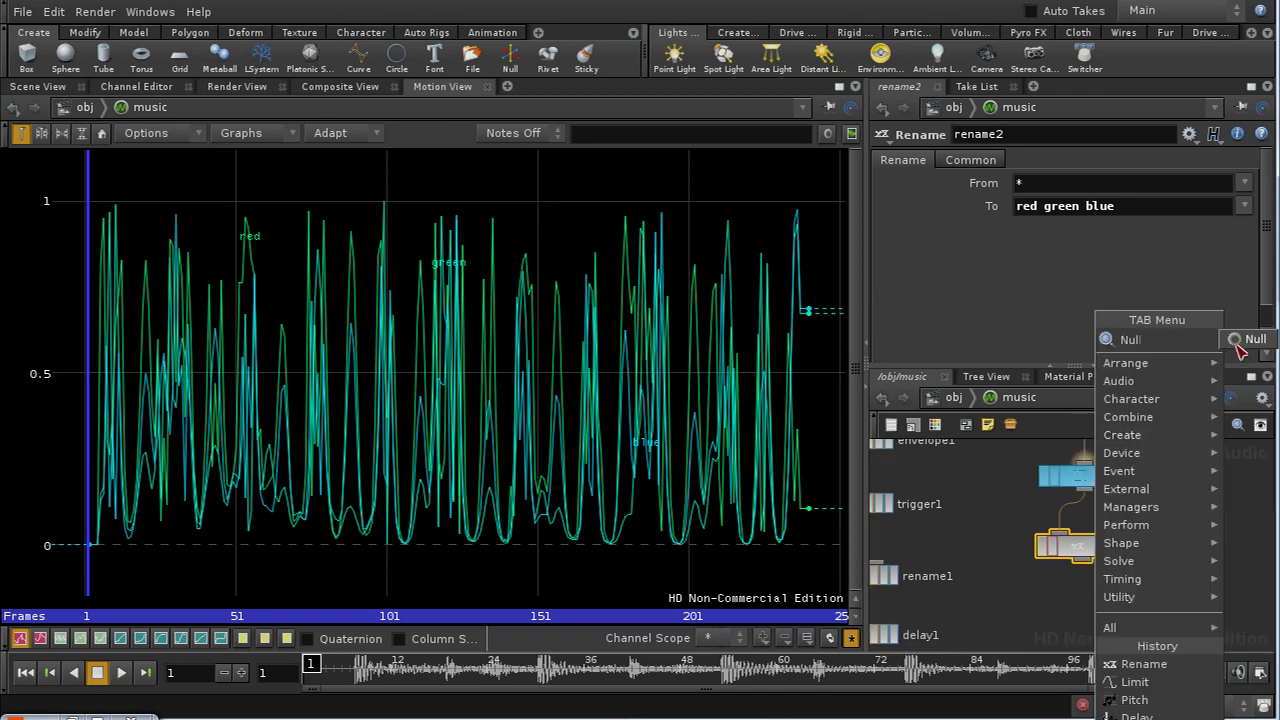
{"action": "left_click", "coordinate": [1254, 339]}
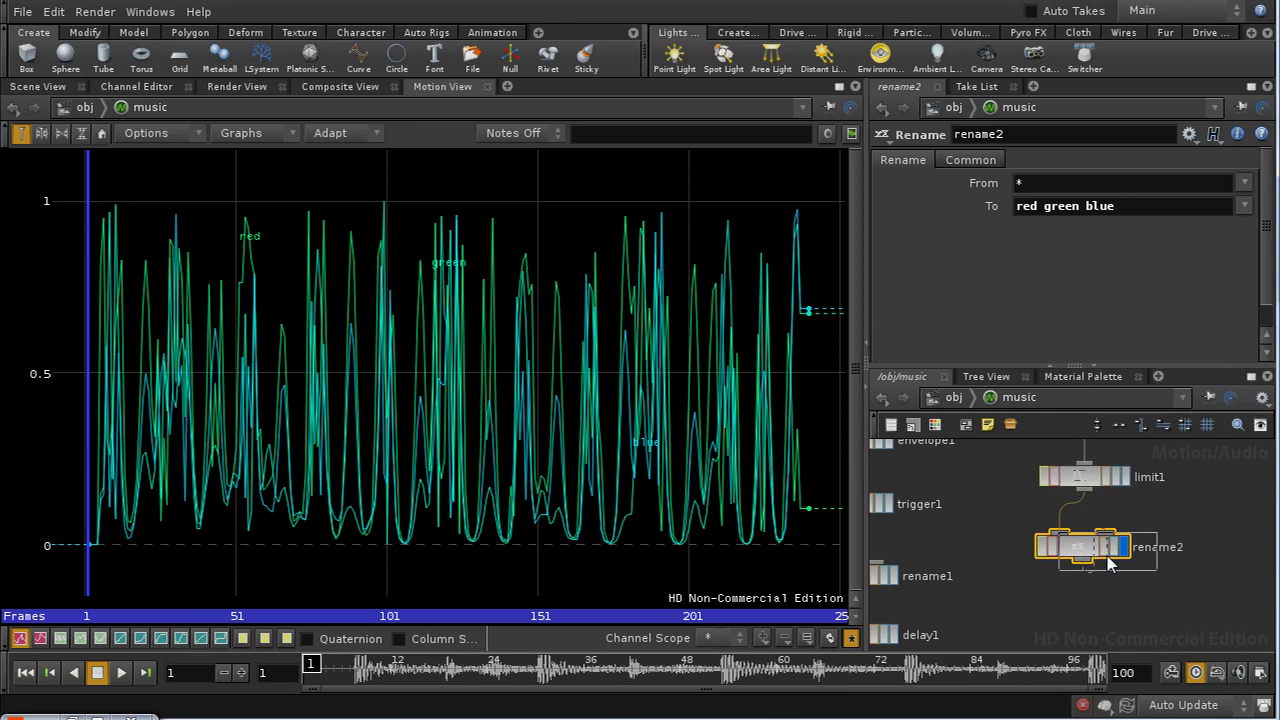
{"action": "left_click", "coordinate": [1080, 610]}
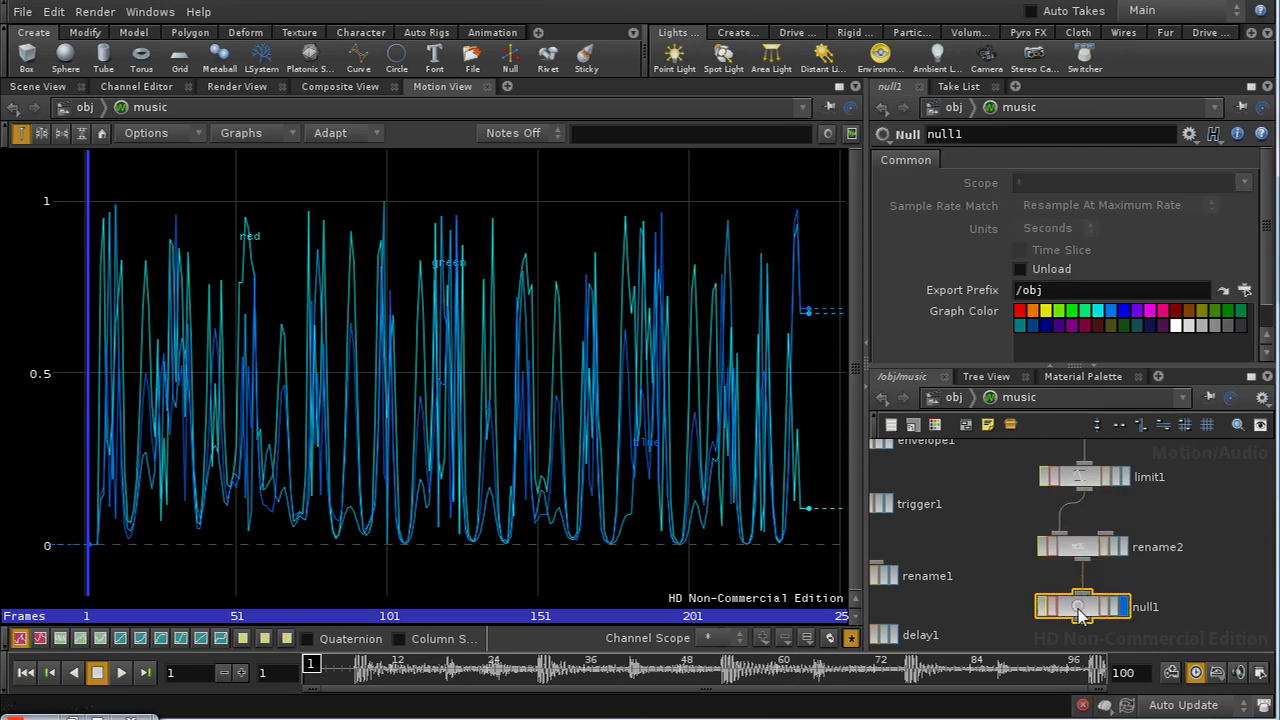
{"action": "left_click", "coordinate": [955, 135]}
{"action": "type", "text": "COLOR_OUT"}
{"action": "key", "text": "Return"}
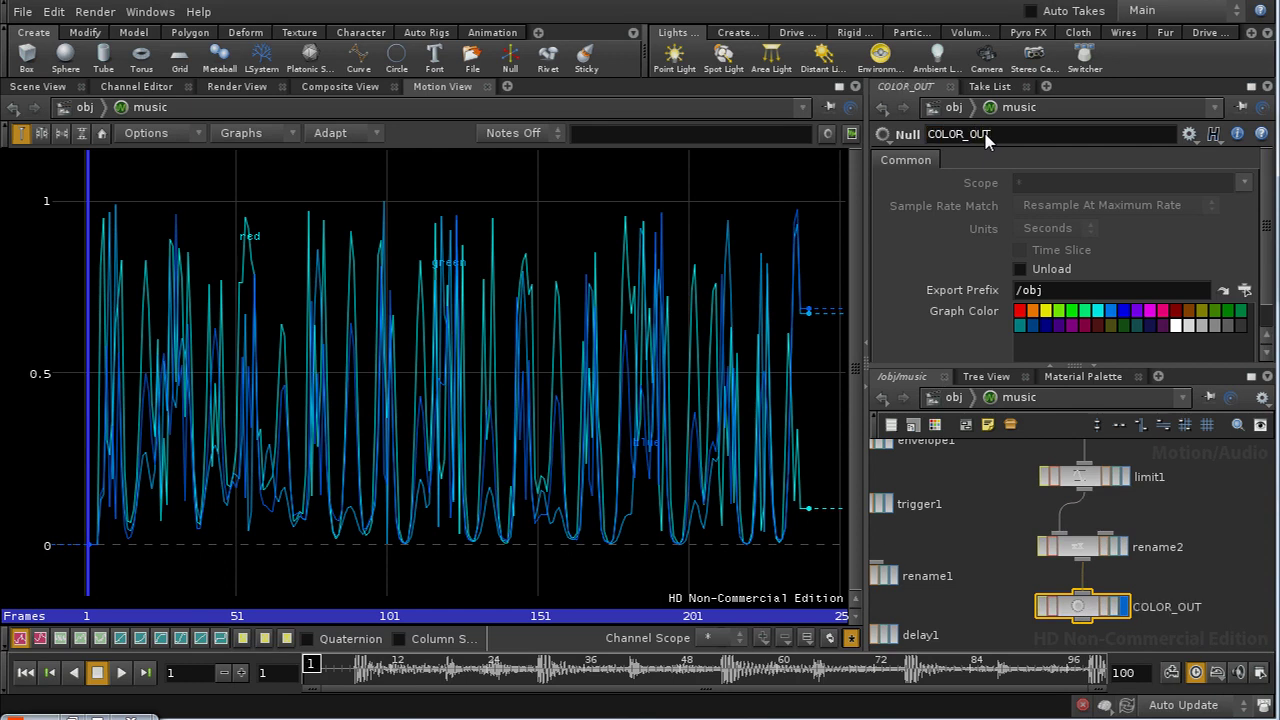
Open the color1 node in the particles object's popnet1 network and set its color mode to Param
{"action": "left_click", "coordinate": [957, 399]}
{"action": "double_click", "coordinate": [1068, 560]}
{"action": "double_click", "coordinate": [1097, 530]}
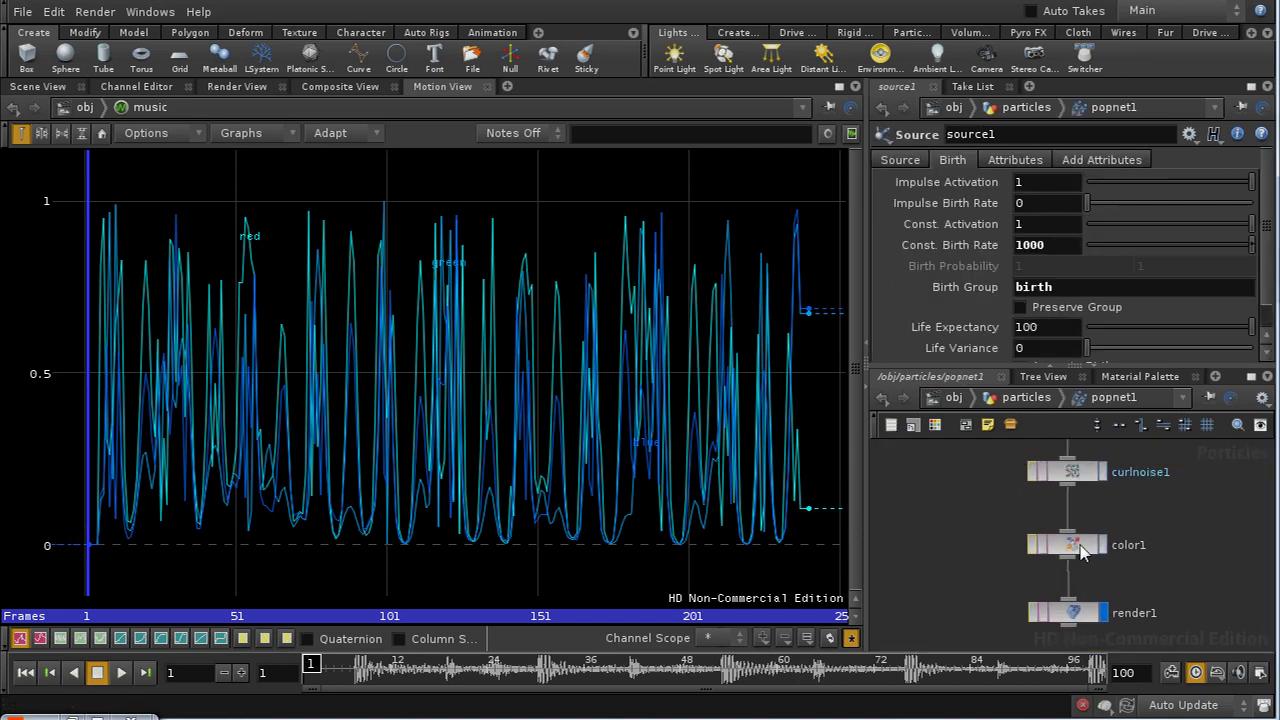
{"action": "left_click", "coordinate": [1072, 548]}
{"action": "left_click", "coordinate": [993, 238]}
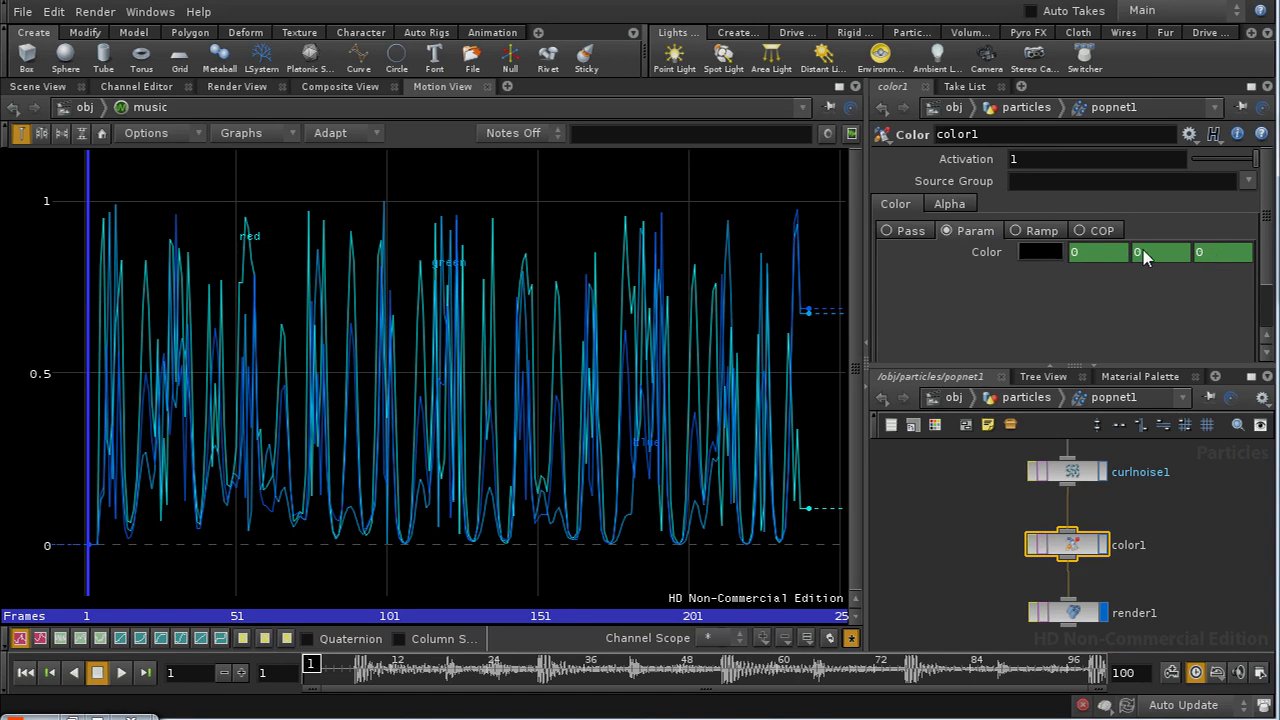
Enlarge the parameter pane and set color1's red component to the expression chop("/obj/music/COLOR_OUT/red")
{"action": "left_click", "coordinate": [1251, 86]}
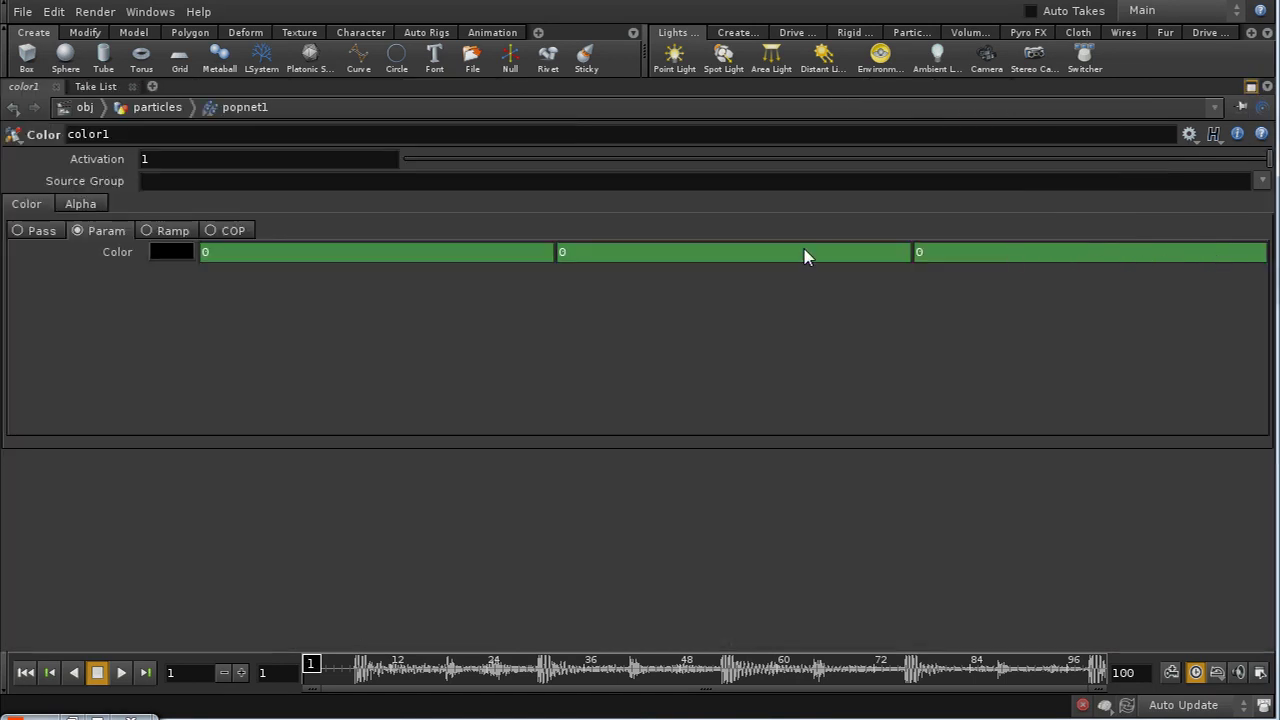
{"action": "left_click", "coordinate": [268, 247]}
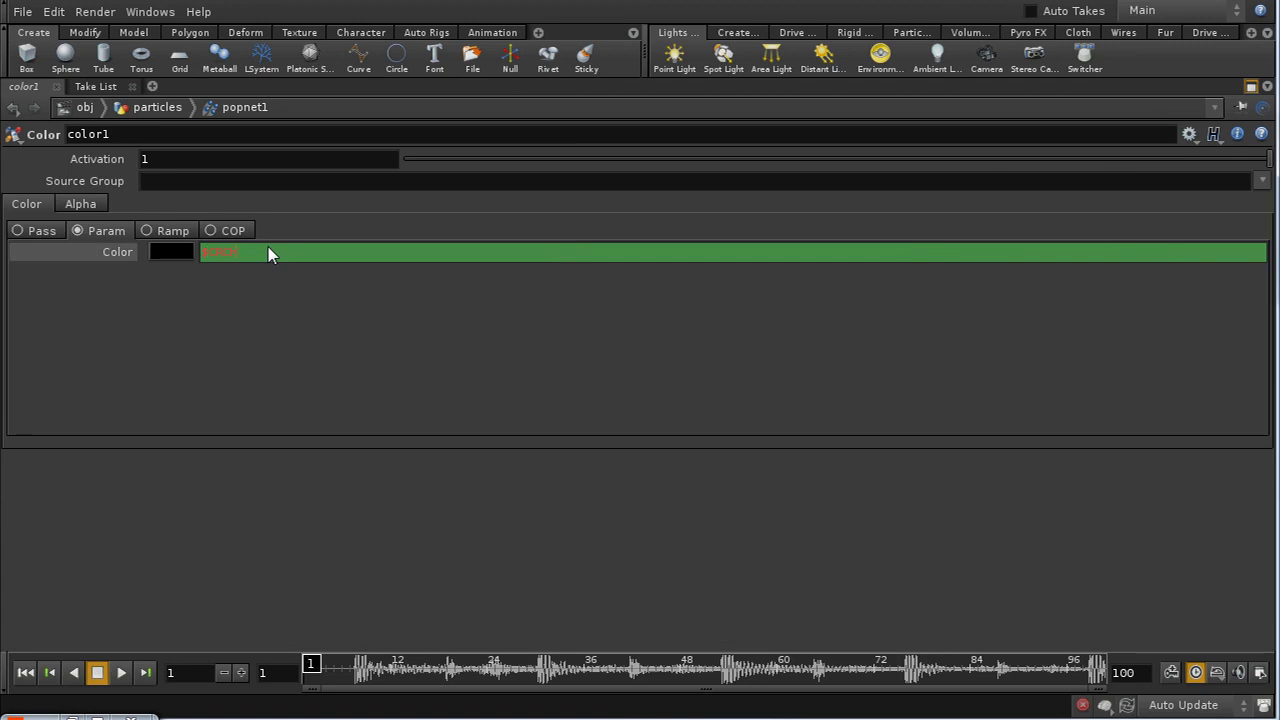
{"action": "type", "text": "chop("}
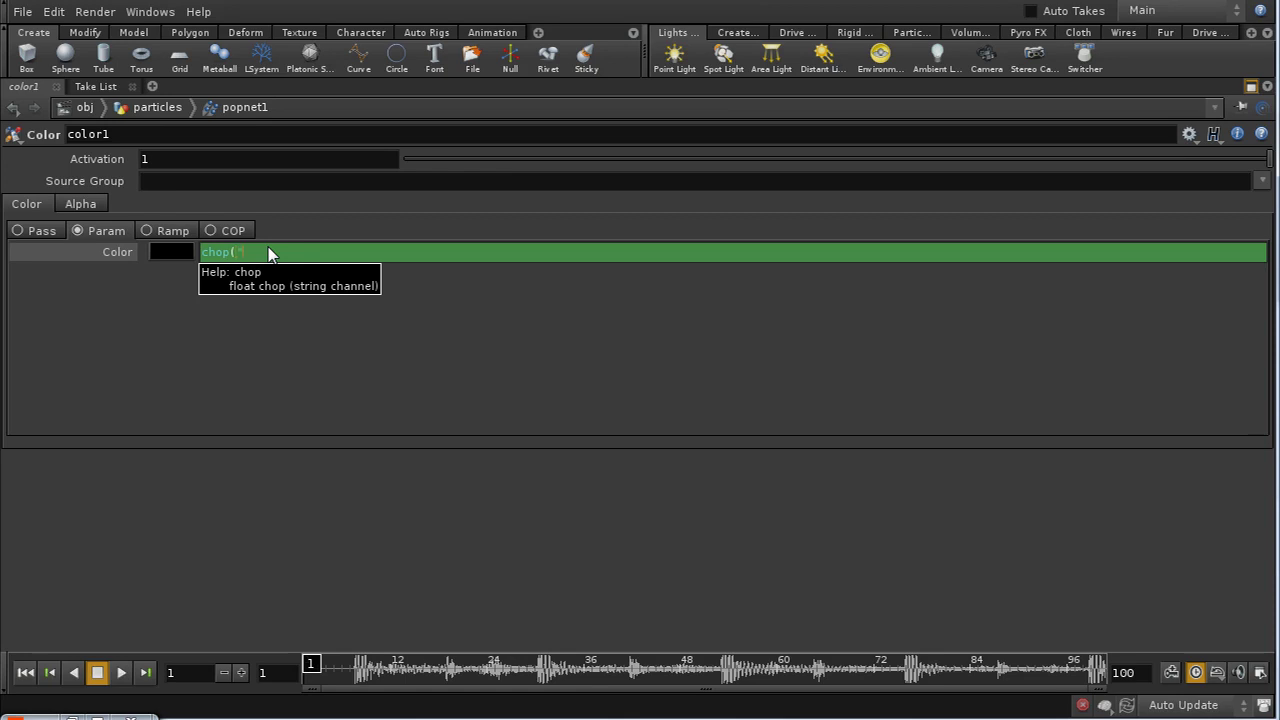
{"action": "type", "text": "\"/ob"}
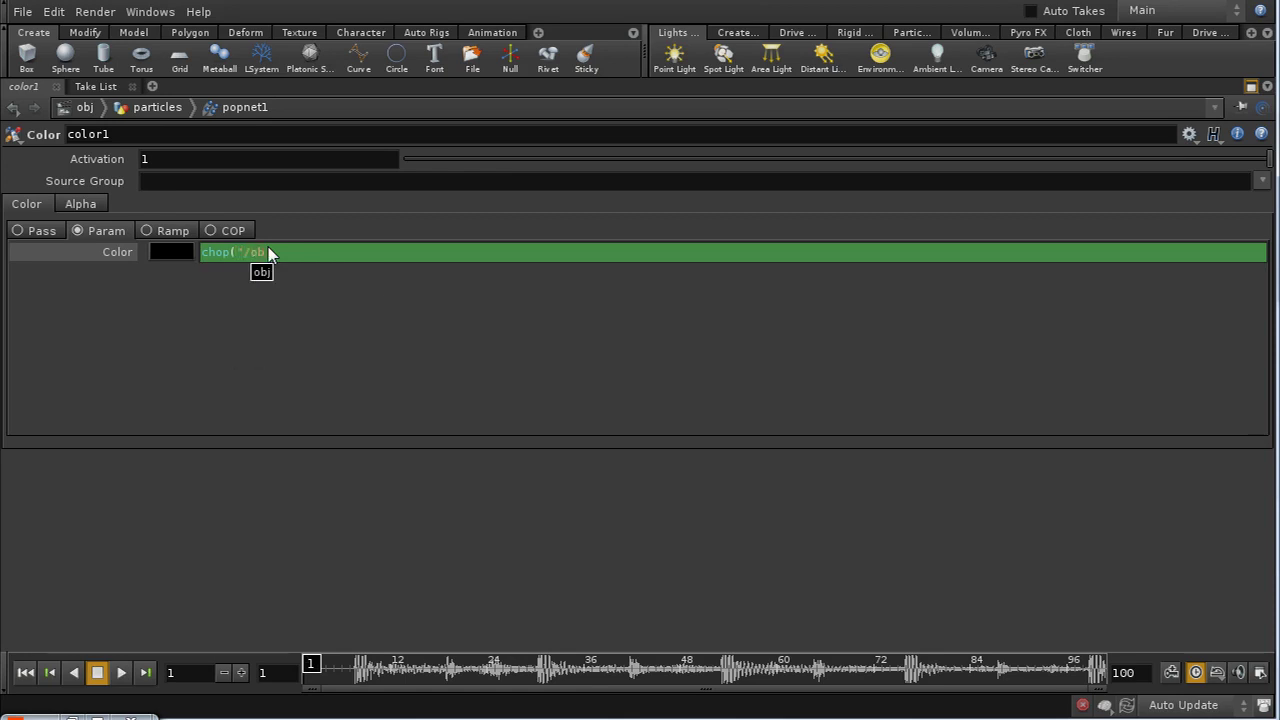
{"action": "key", "text": "Escape"}
{"action": "type", "text": "j/music/"}
{"action": "key", "text": "Down"}
{"action": "key", "text": "Down"}
{"action": "key", "text": "Down"}
{"action": "key", "text": "Down"}
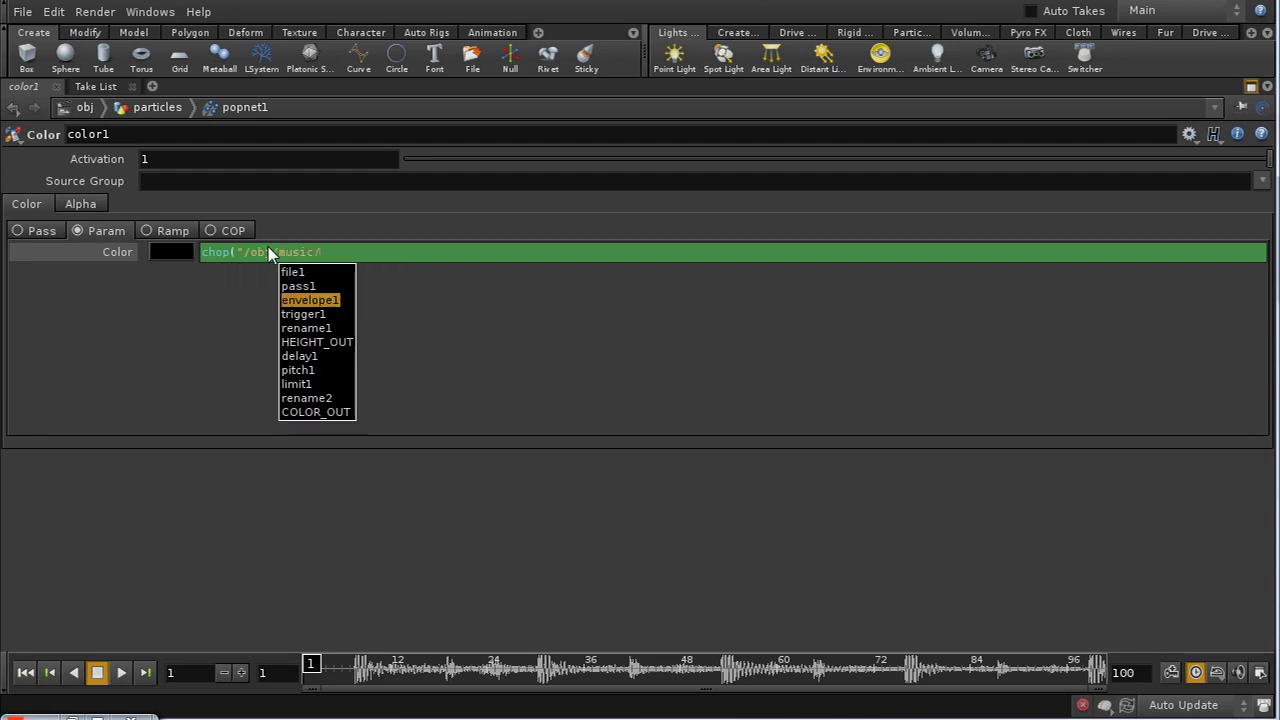
{"action": "key", "text": "Down"}
{"action": "key", "text": "Down"}
{"action": "key", "text": "Down"}
{"action": "key", "text": "Down"}
{"action": "key", "text": "Down"}
{"action": "key", "text": "Down"}
{"action": "key", "text": "Down"}
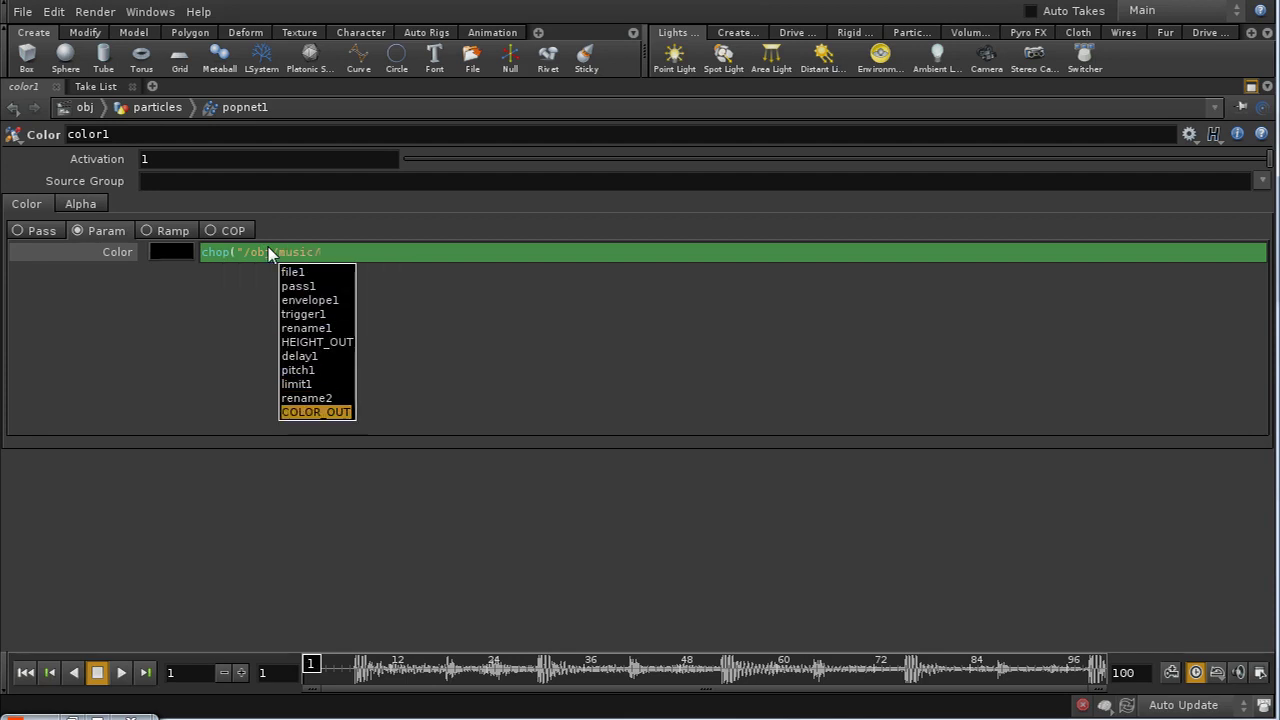
{"action": "key", "text": "Return"}
{"action": "type", "text": "/re"}
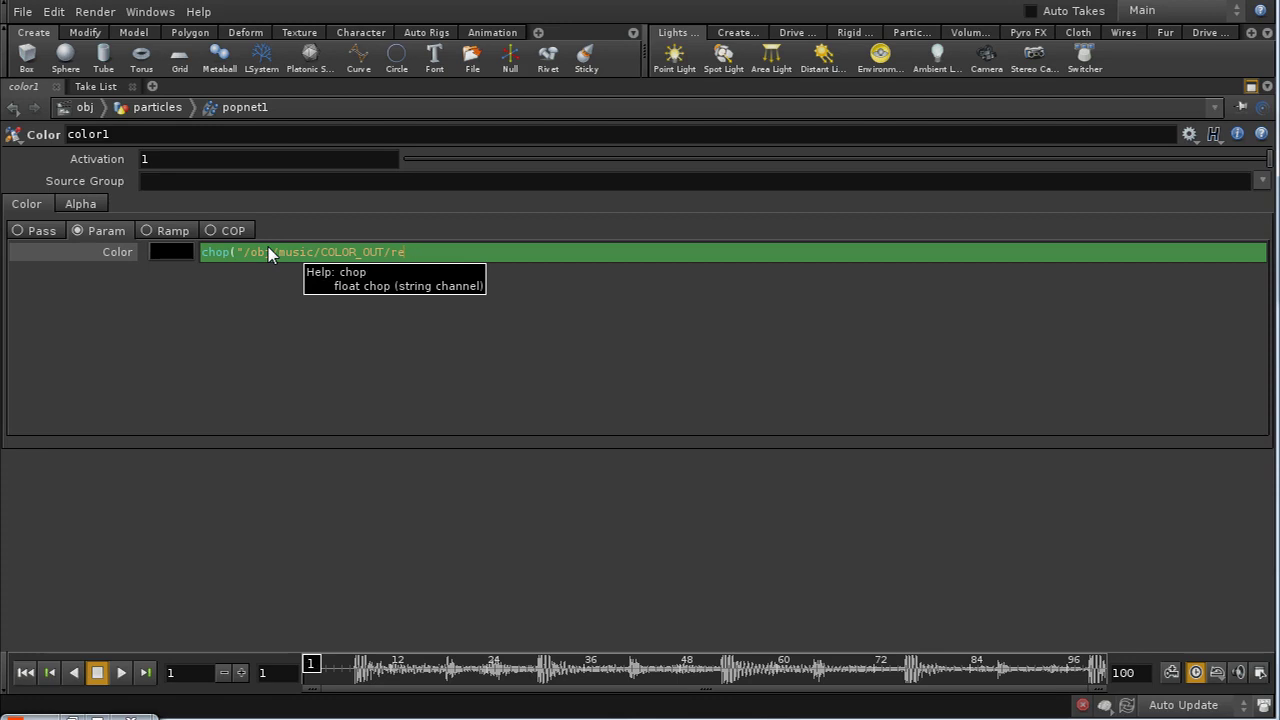
{"action": "type", "text": "d\")"}
{"action": "key", "text": "Return"}
Copy the red component's expression into the green and blue components of color1's color
{"action": "right_click", "coordinate": [268, 250]}
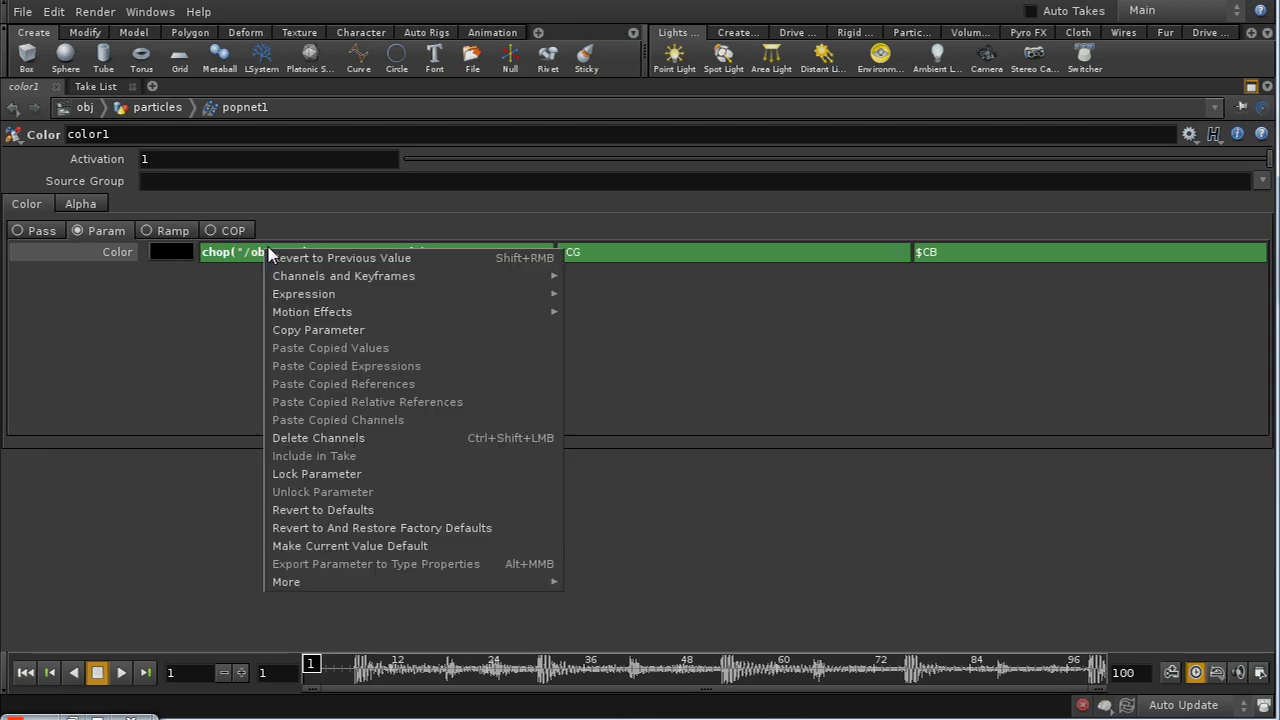
{"action": "left_click", "coordinate": [329, 338]}
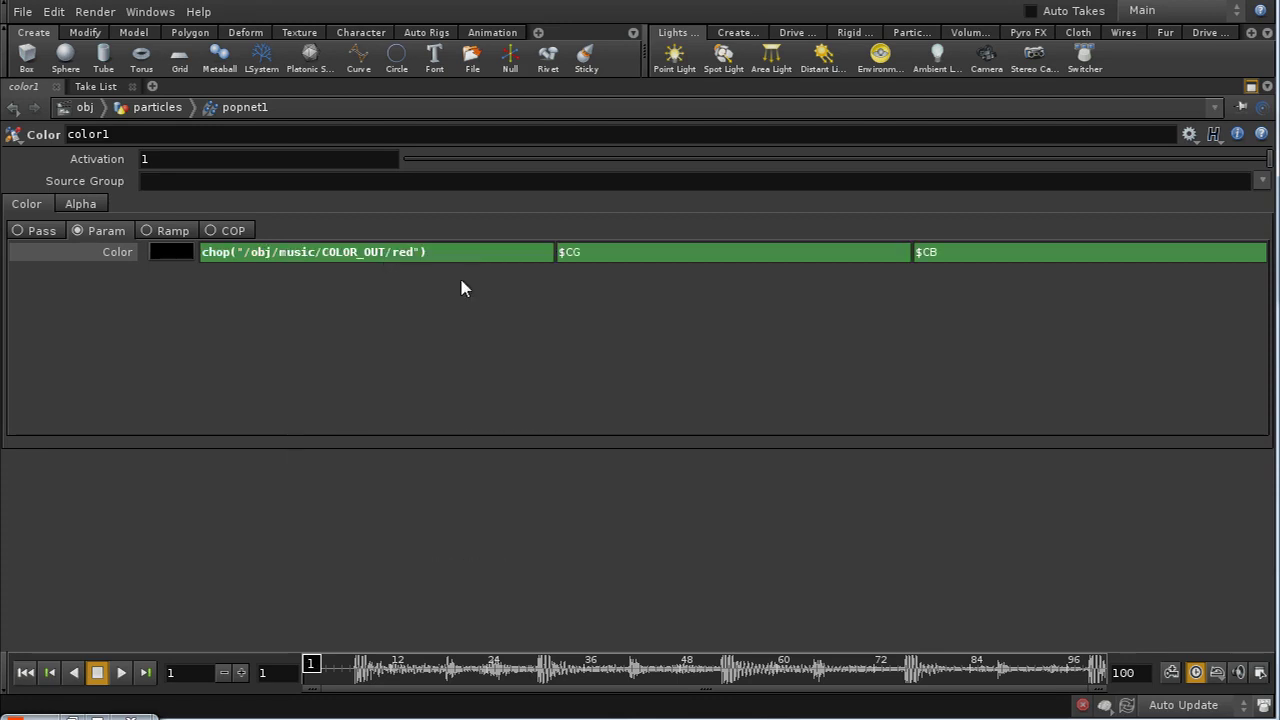
{"action": "right_click", "coordinate": [584, 252]}
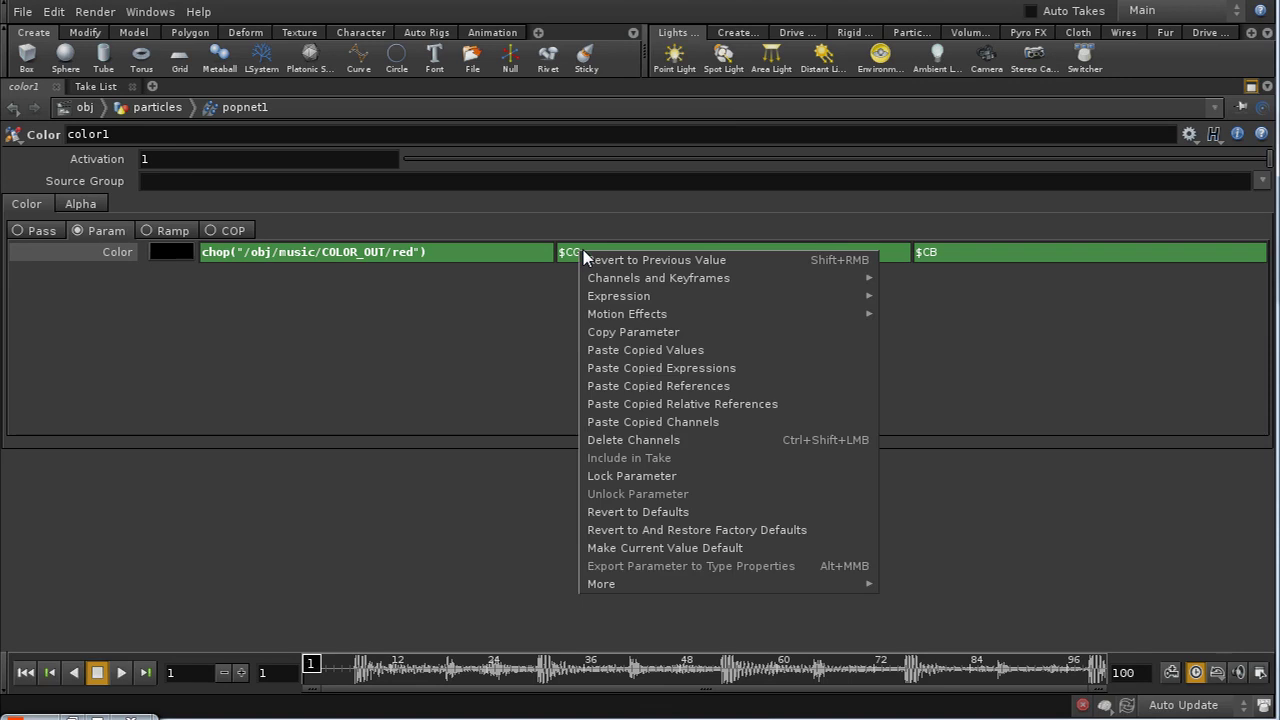
{"action": "left_click", "coordinate": [637, 368]}
{"action": "right_click", "coordinate": [927, 256]}
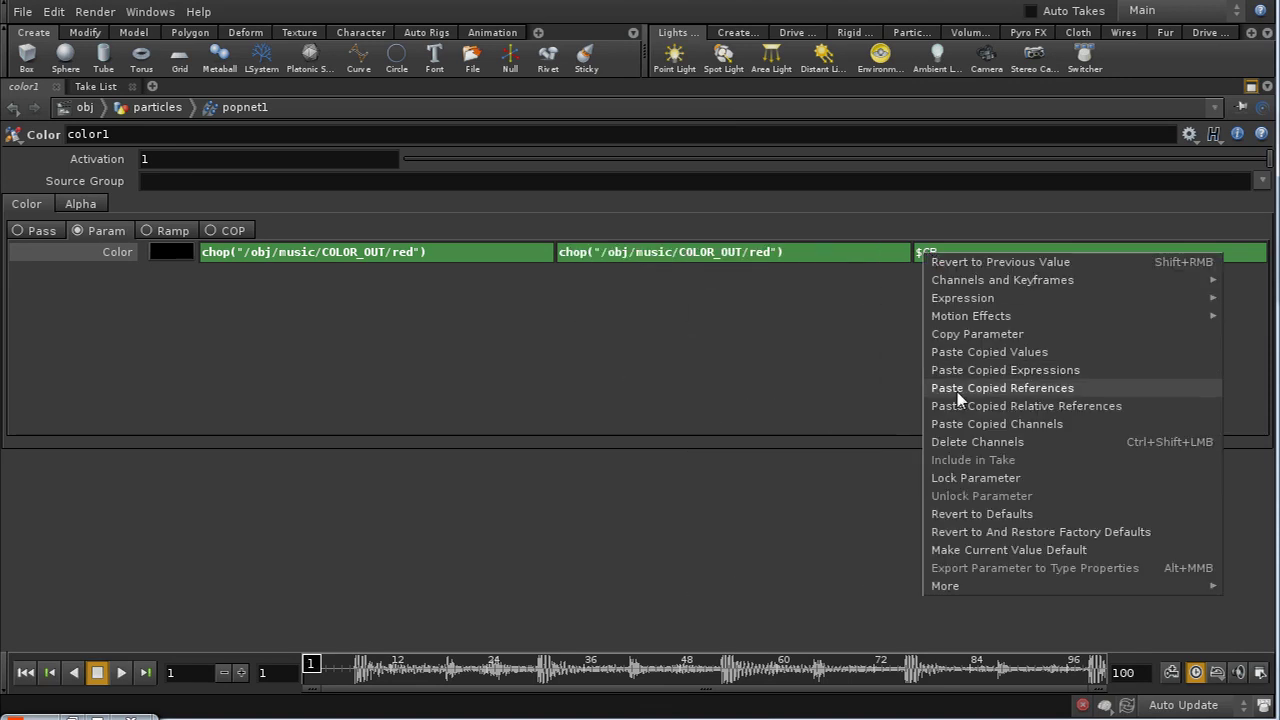
{"action": "left_click", "coordinate": [945, 370]}
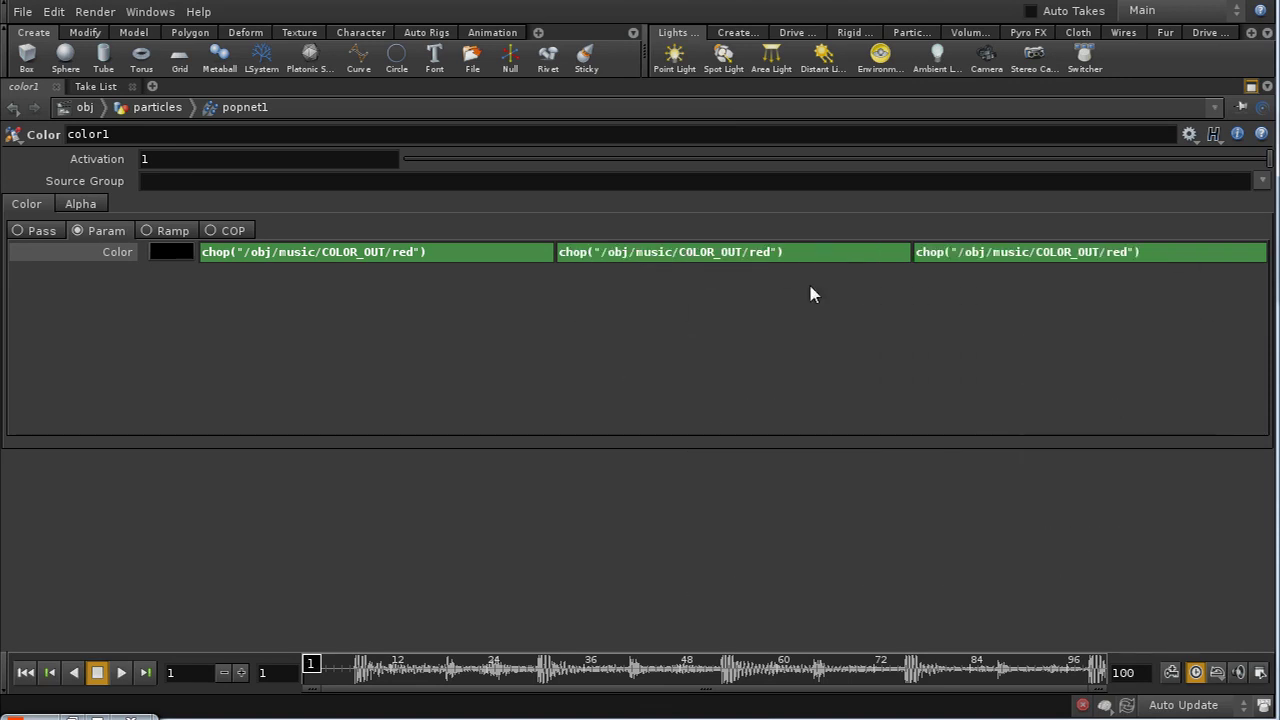
Change the green component's expression to chop("/obj/music/COLOR_OUT/green")
{"action": "left_click", "coordinate": [773, 254]}
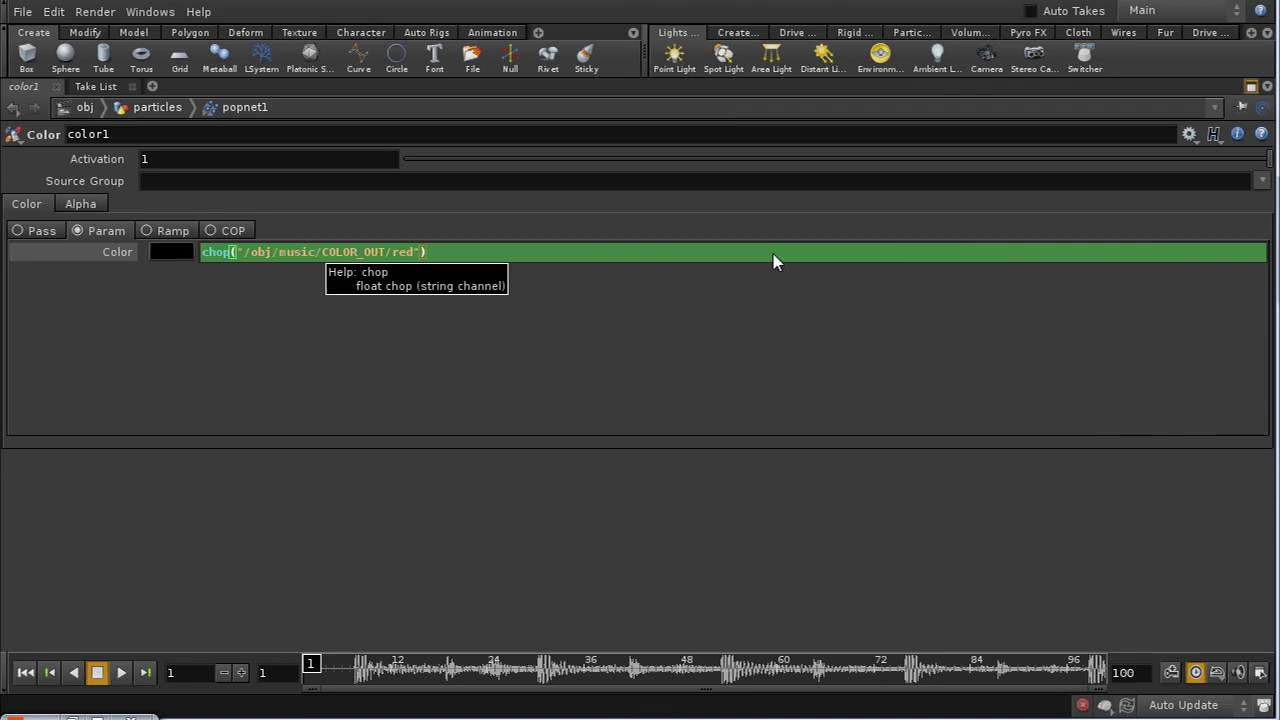
{"action": "key", "text": "BackSpace"}
{"action": "type", "text": ")"}
{"action": "key", "text": "Return"}
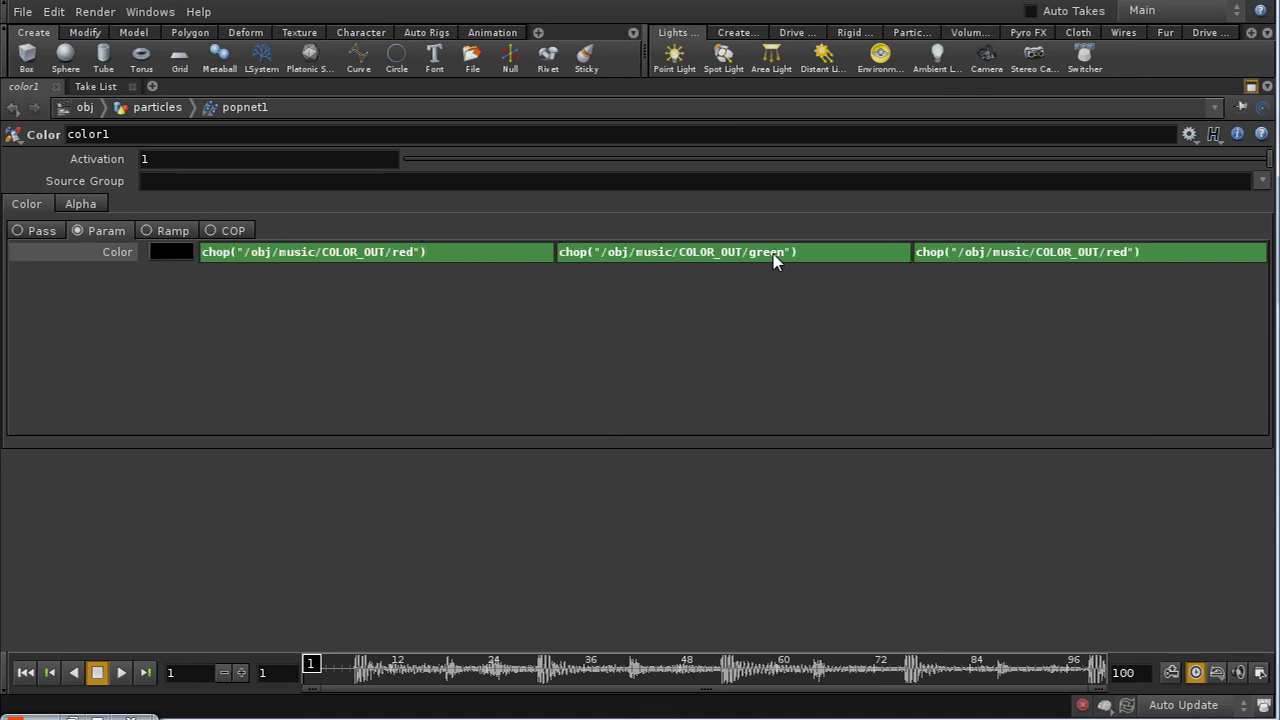
Change the blue component's expression to chop("/obj/music/COLOR_OUT/blue")
{"action": "left_click", "coordinate": [1126, 261]}
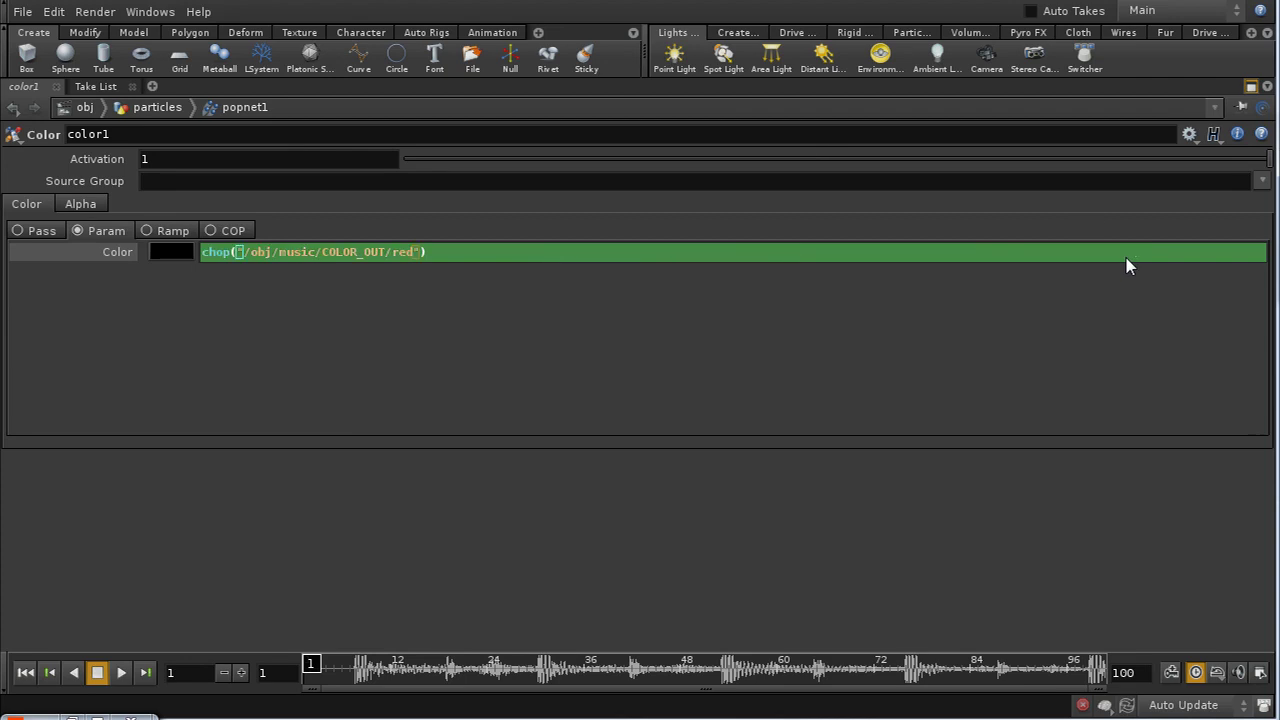
{"action": "key", "text": "BackSpace"}
{"action": "key", "text": "BackSpace"}
{"action": "key", "text": "BackSpace"}
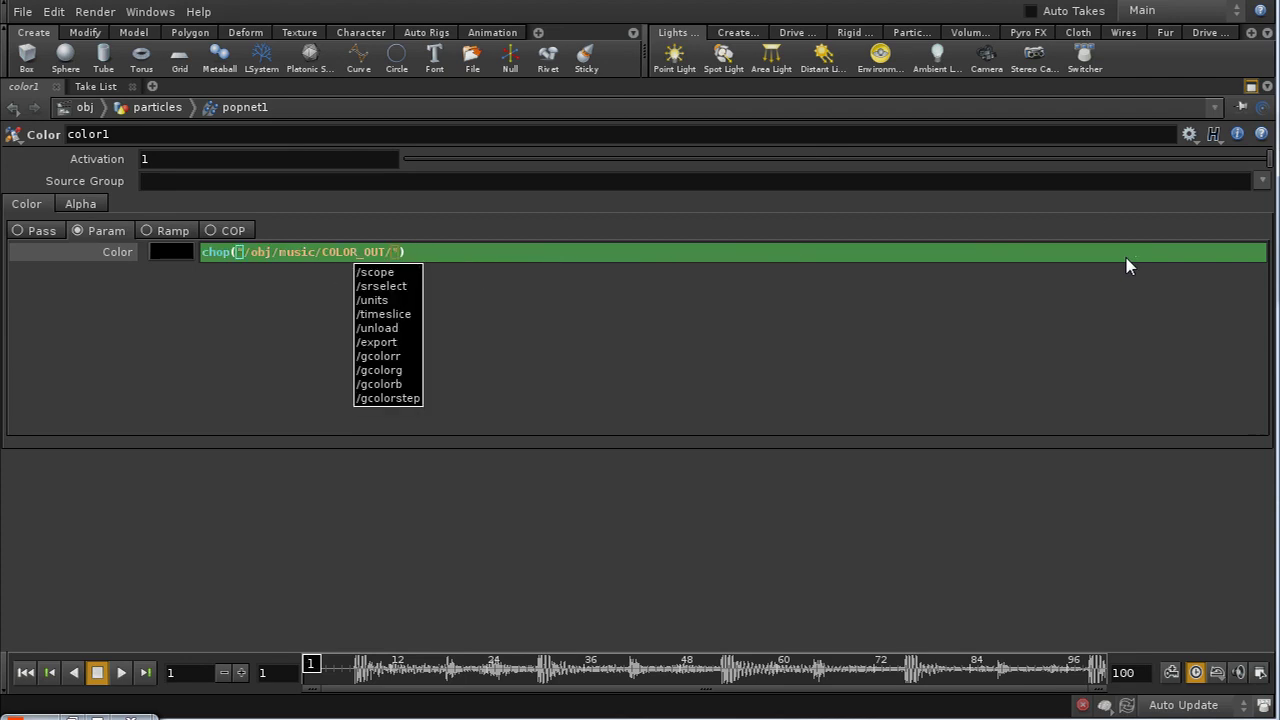
{"action": "type", "text": "blue"}
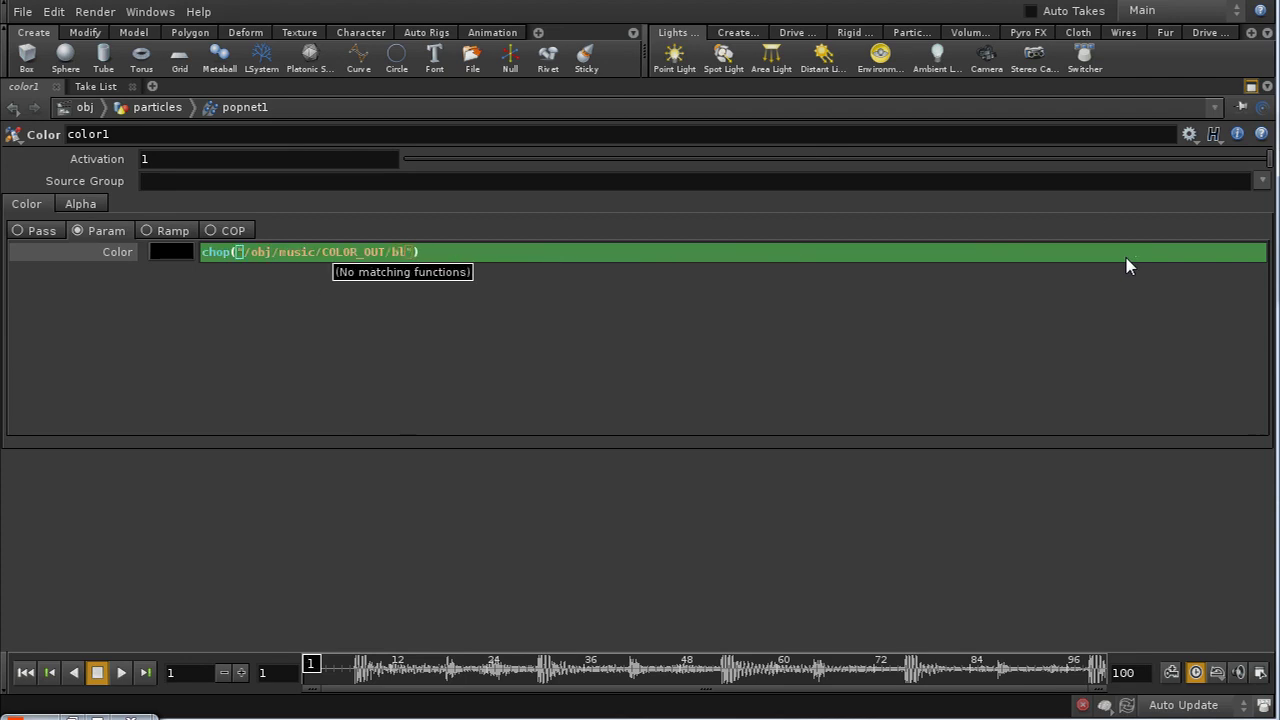
{"action": "key", "text": "Return"}
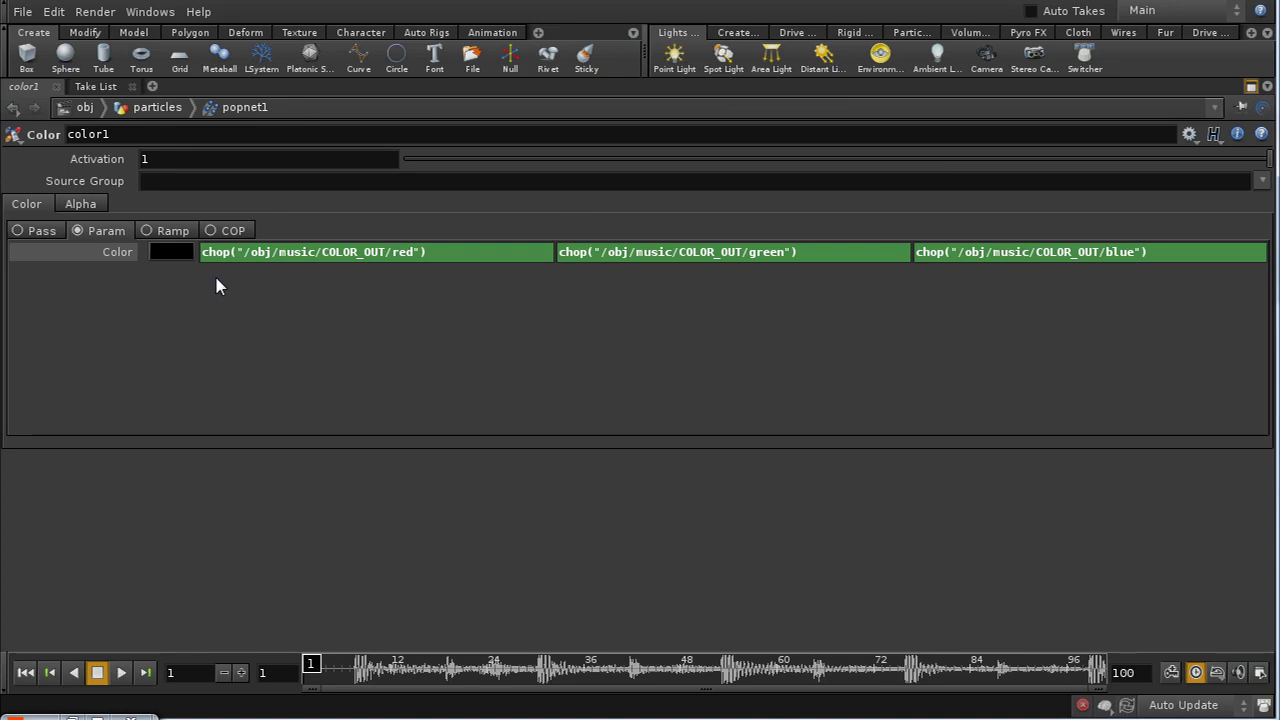
{"action": "left_click", "coordinate": [125, 252]}
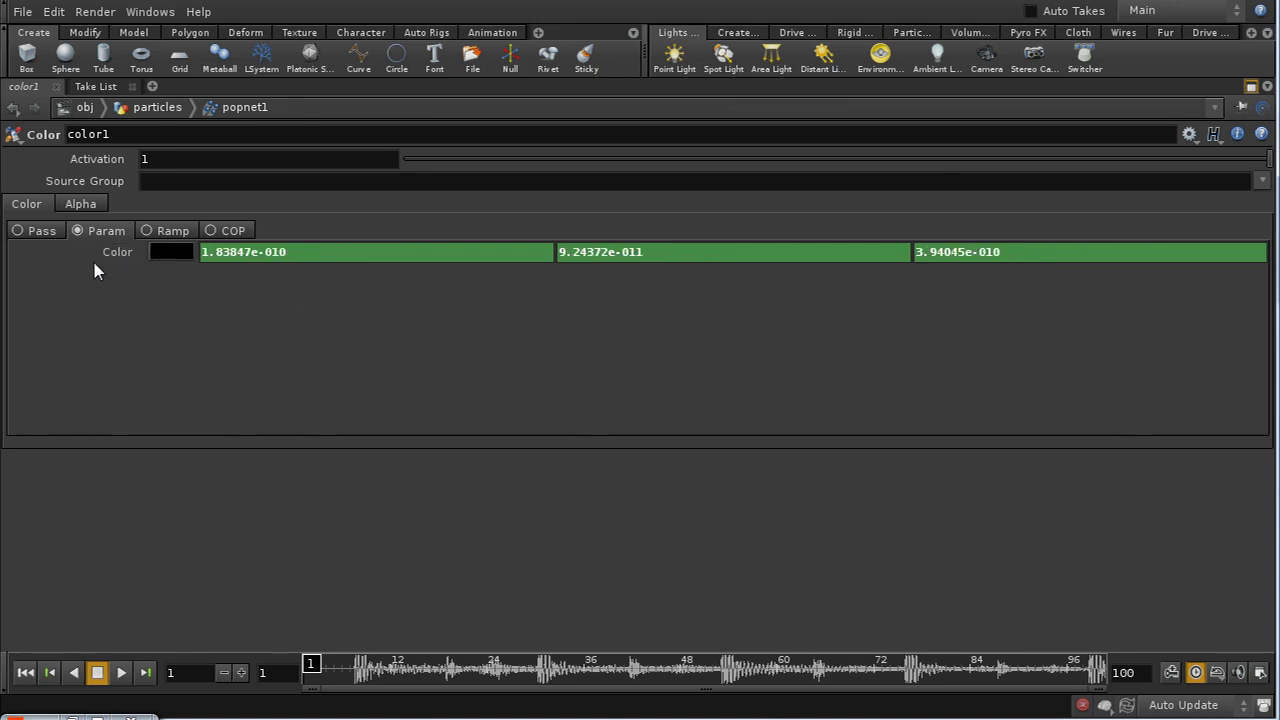
{"action": "left_click", "coordinate": [109, 253]}
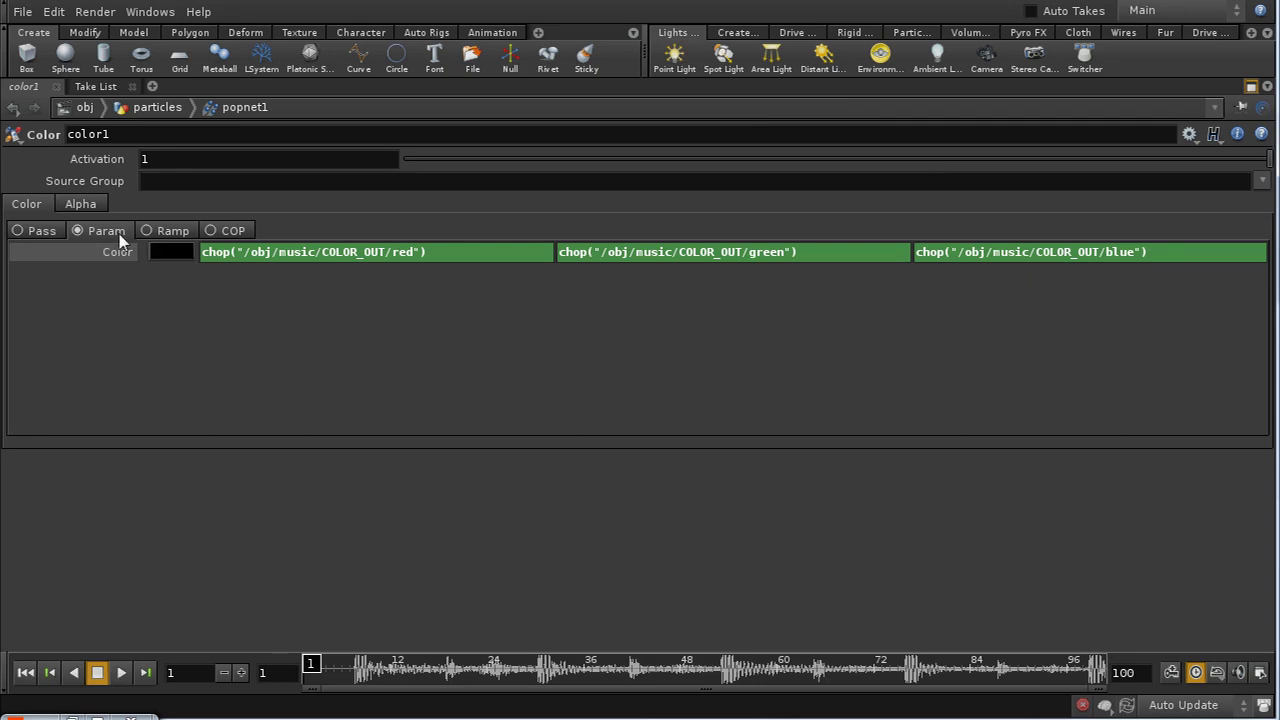
{"action": "left_click", "coordinate": [172, 232]}
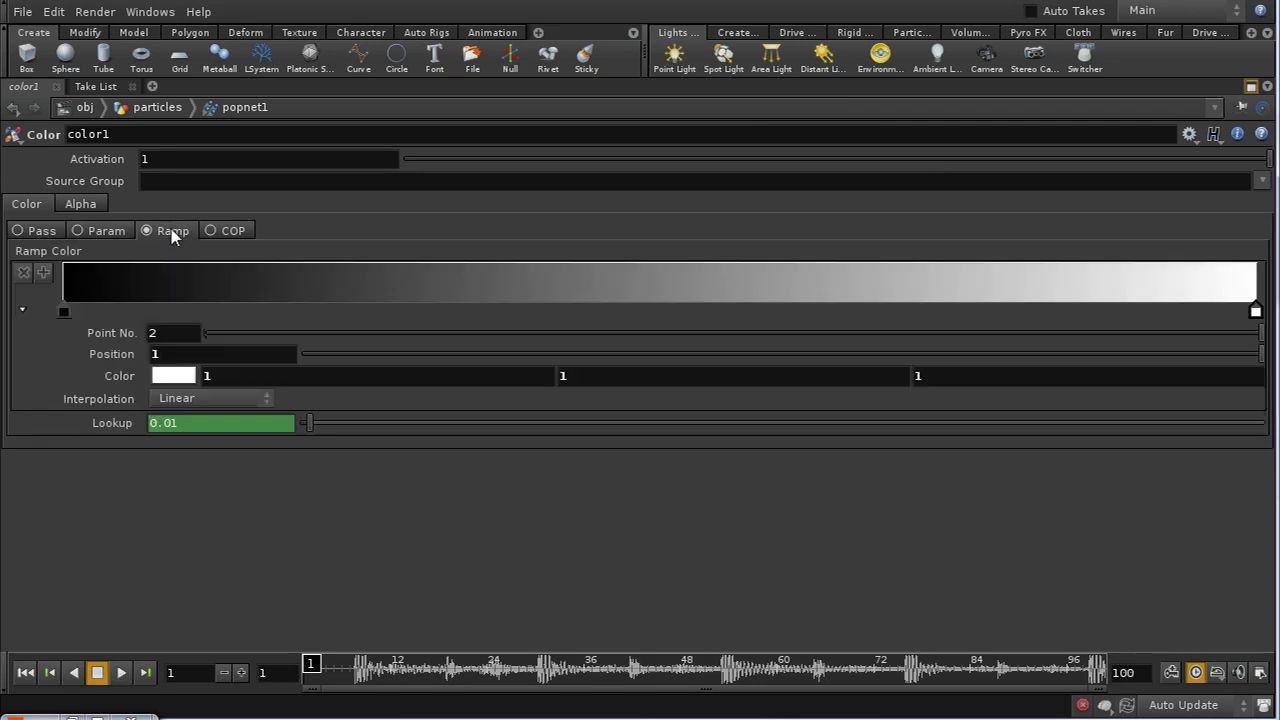
{"action": "left_click", "coordinate": [116, 231]}
Set color1's alpha mode to Param with the expression rand($ID) * 0.1, and restore the pane layout
{"action": "left_click", "coordinate": [86, 204]}
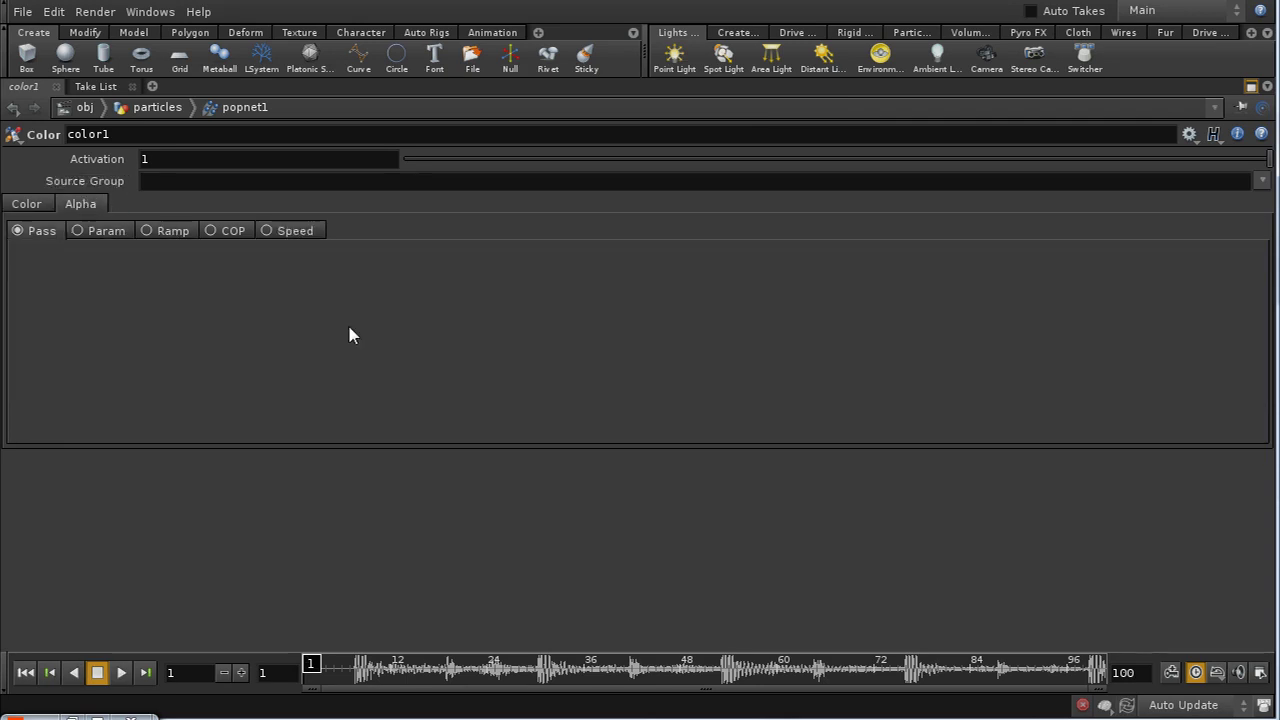
{"action": "left_click", "coordinate": [101, 236]}
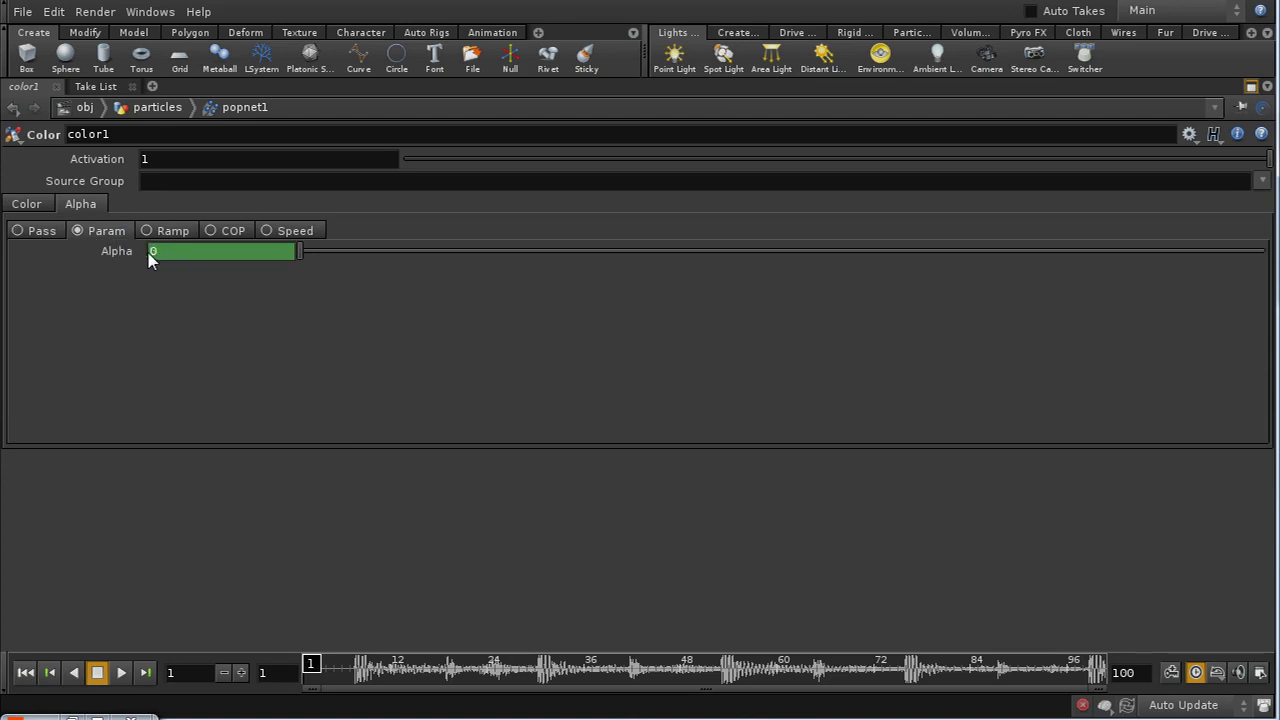
{"action": "left_click", "coordinate": [131, 252]}
{"action": "double_click", "coordinate": [170, 250]}
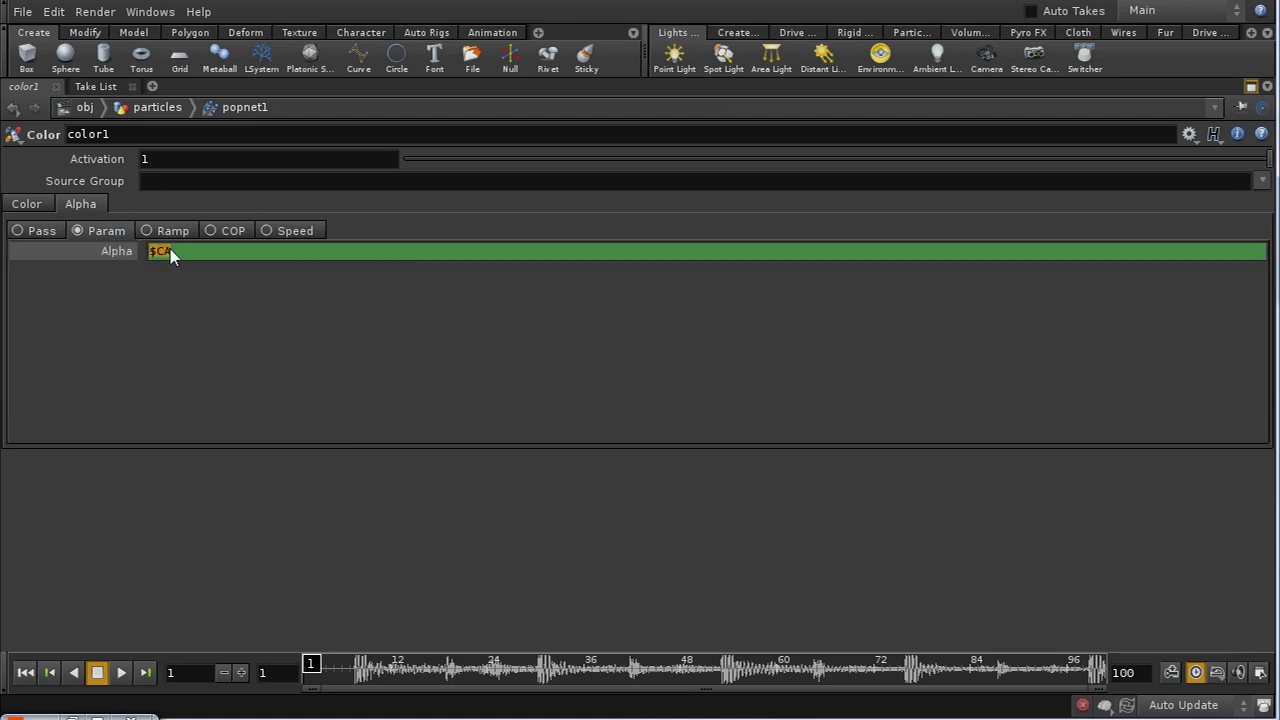
{"action": "type", "text": "rand($ID) * 0.1"}
{"action": "key", "text": "Return"}
{"action": "left_click", "coordinate": [1250, 87]}
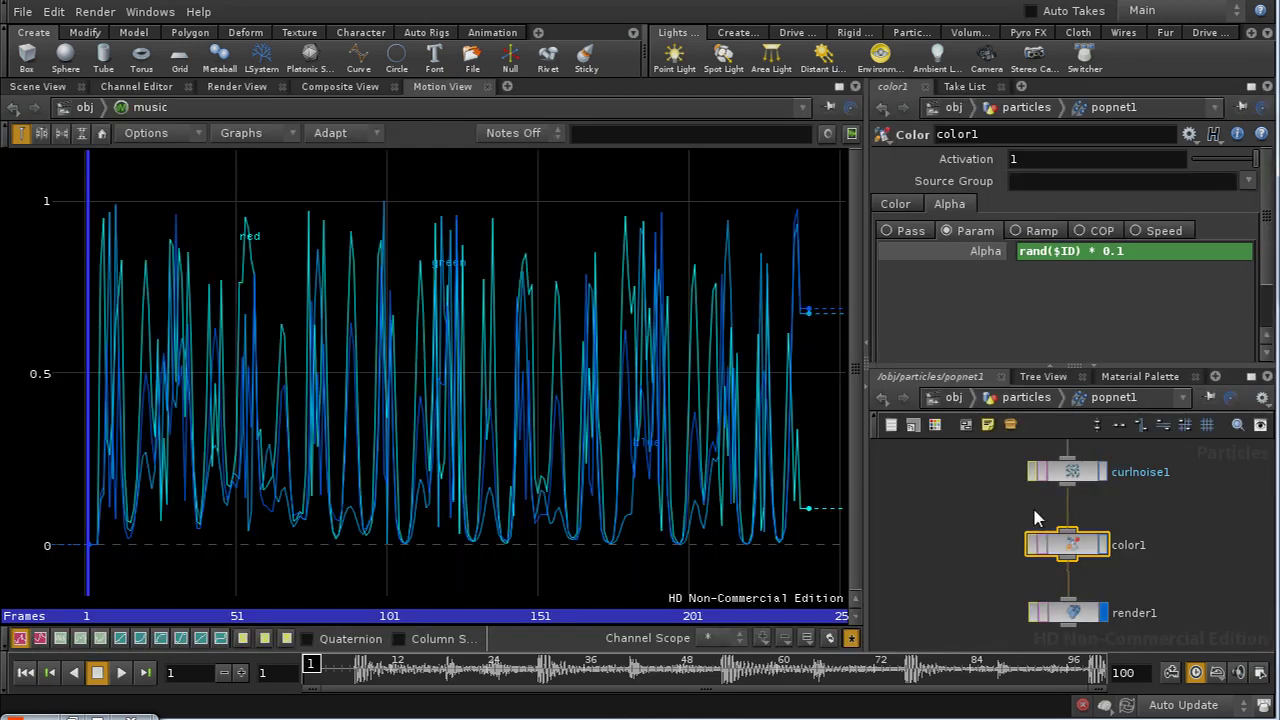
Show the 3D scene view and return the network to the obj level
{"action": "key", "text": "h"}
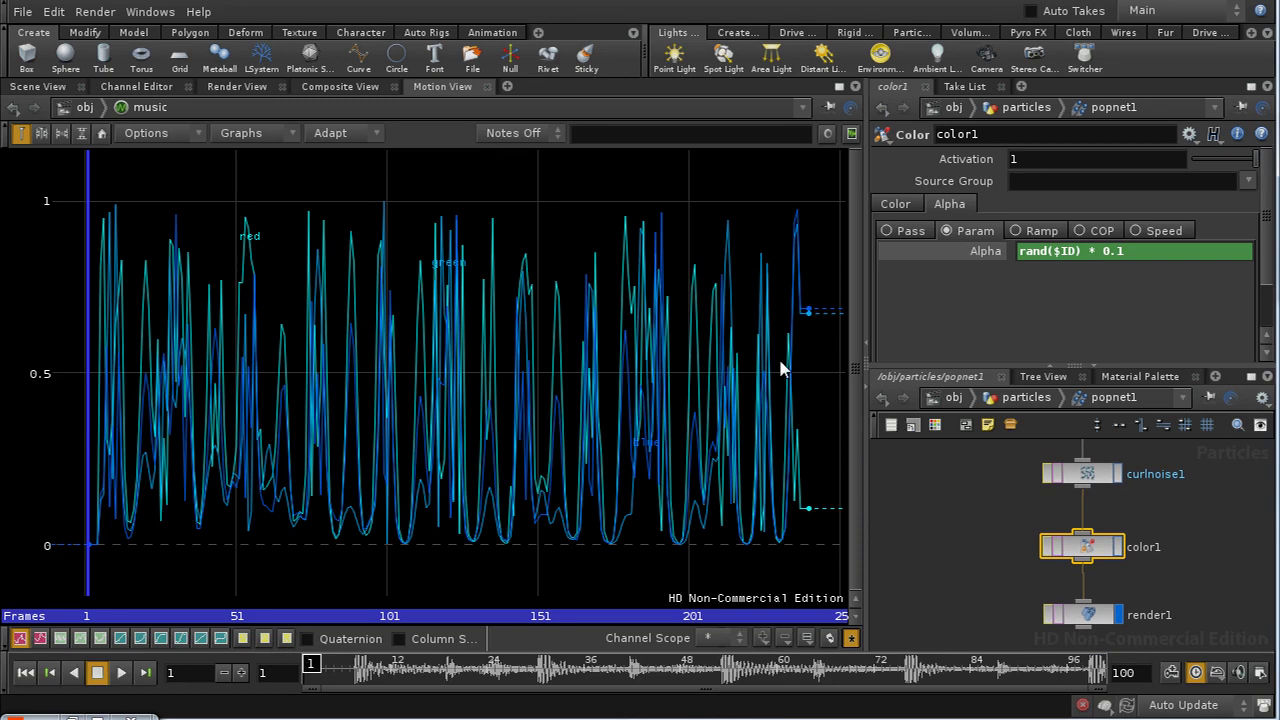
{"action": "left_click", "coordinate": [53, 88]}
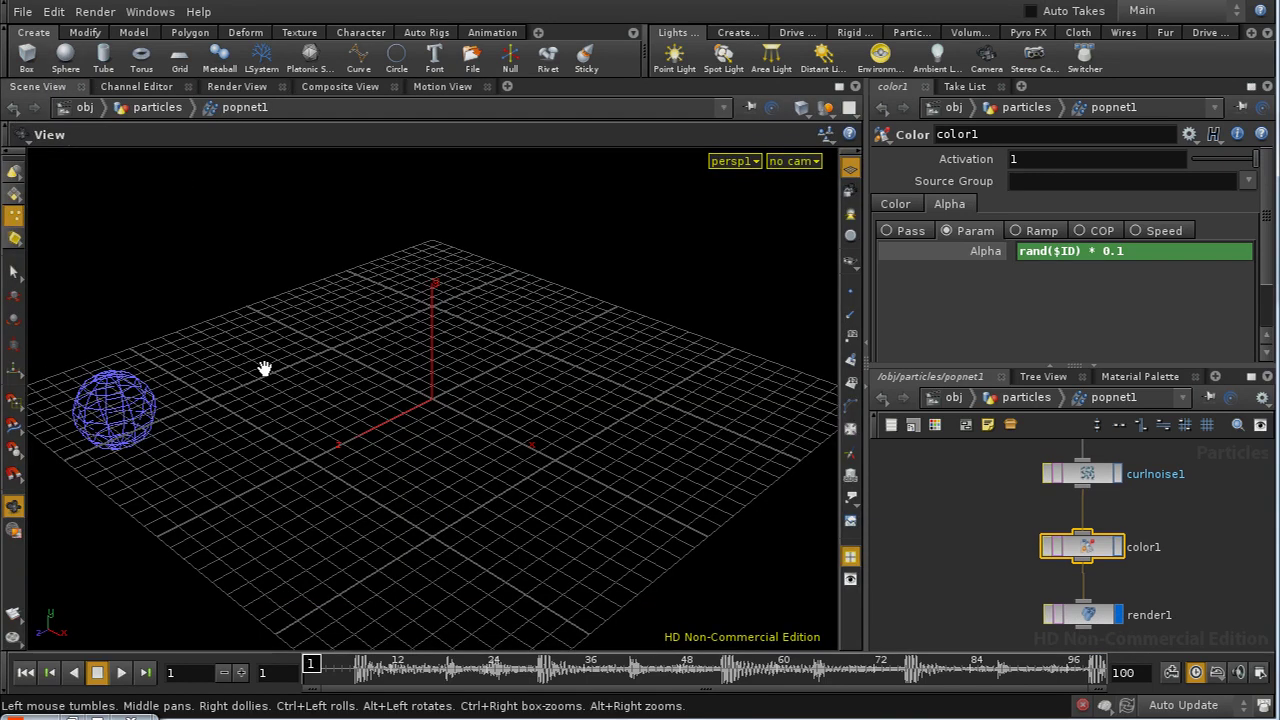
{"action": "left_click", "coordinate": [955, 397]}
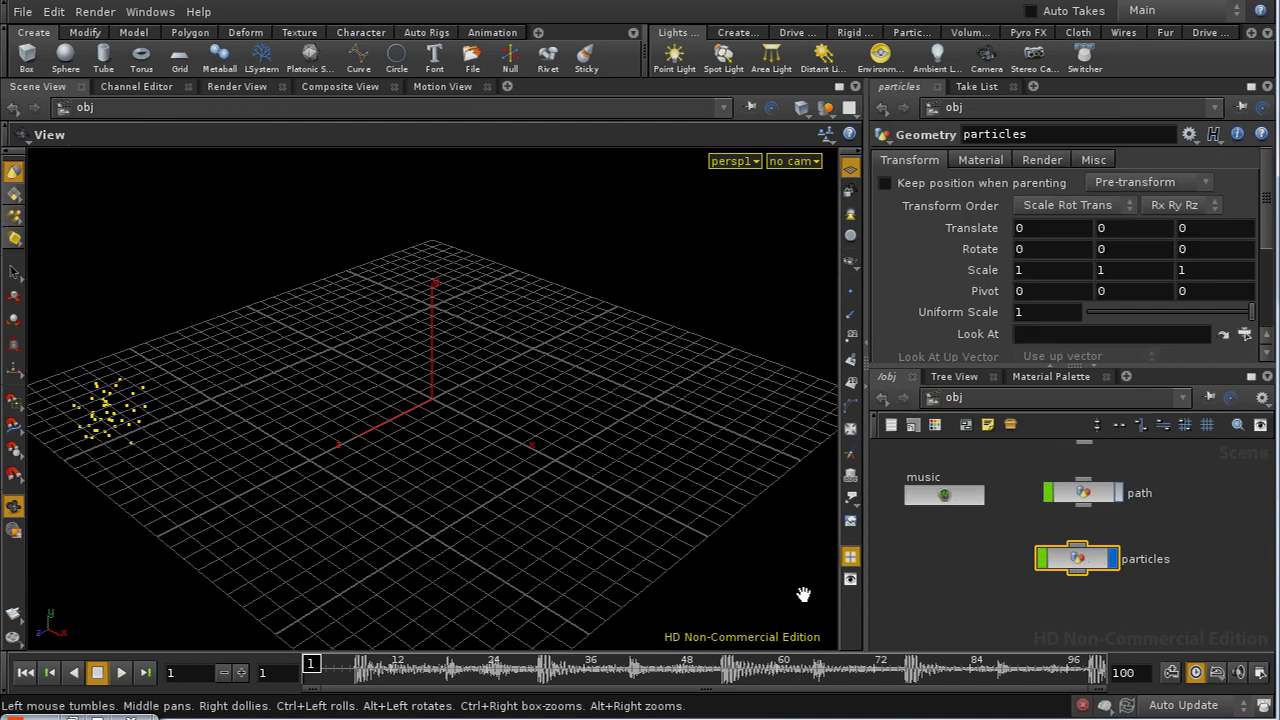
Play the simulation at object level and inside the particles network to check how the particle color changes
{"action": "left_click", "coordinate": [120, 674]}
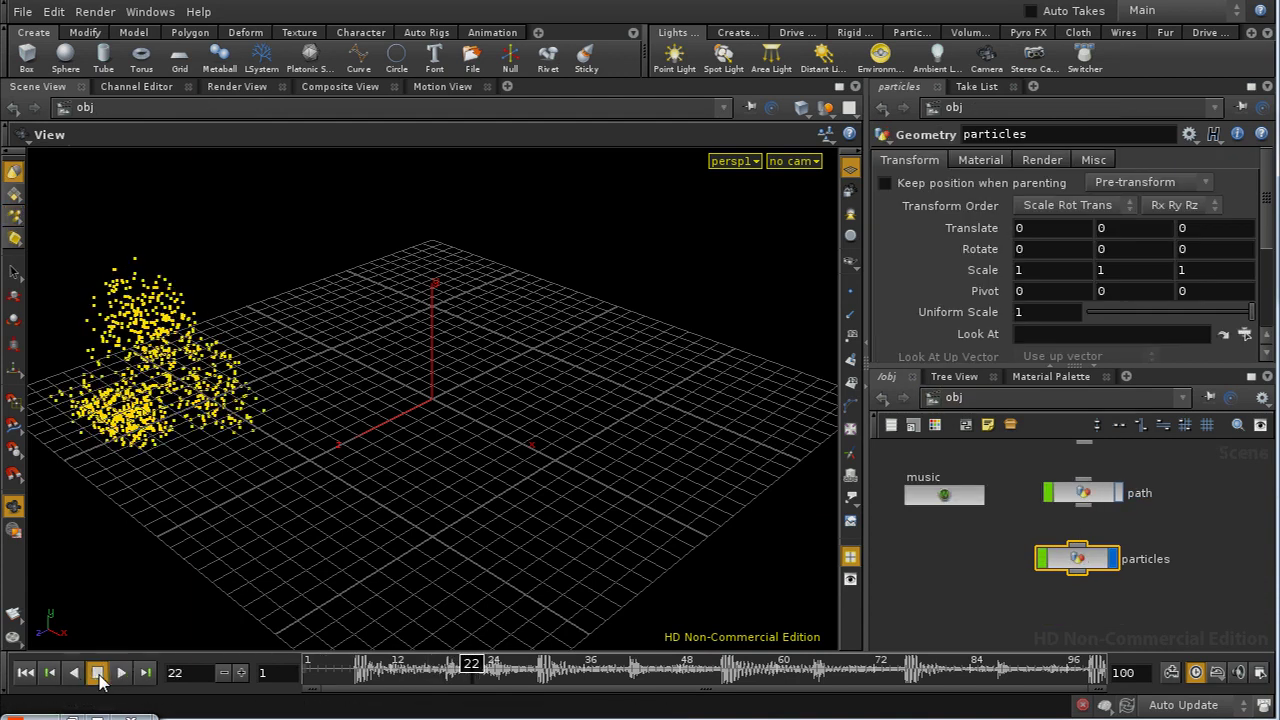
{"action": "double_click", "coordinate": [1090, 561]}
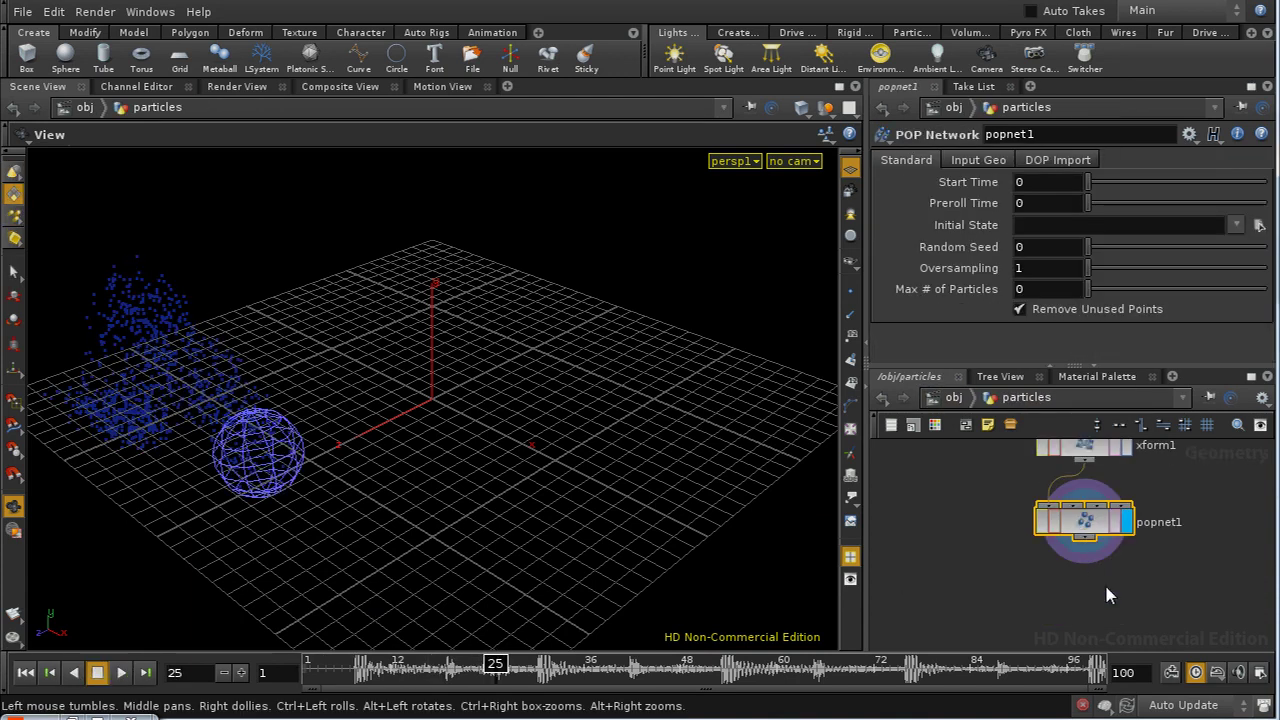
{"action": "middle_click_drag", "start_coordinate": [1105, 572], "coordinate": [1135, 572]}
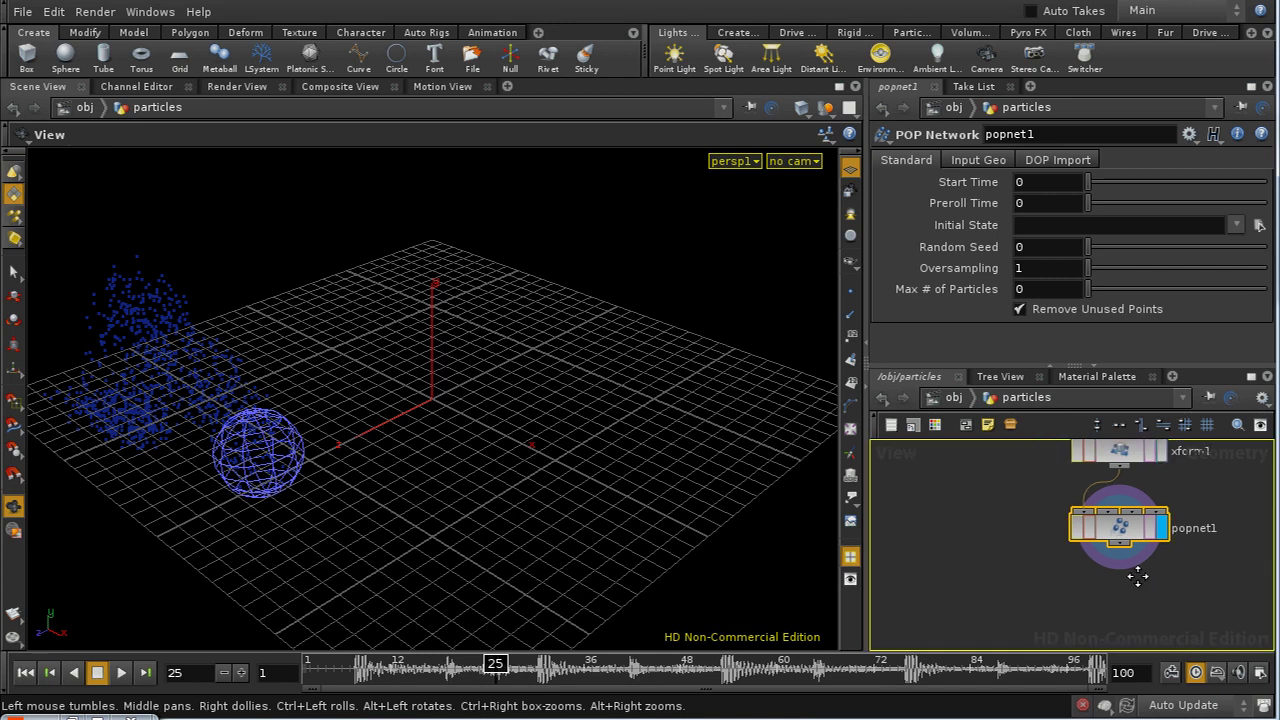
{"action": "left_click", "coordinate": [121, 673]}
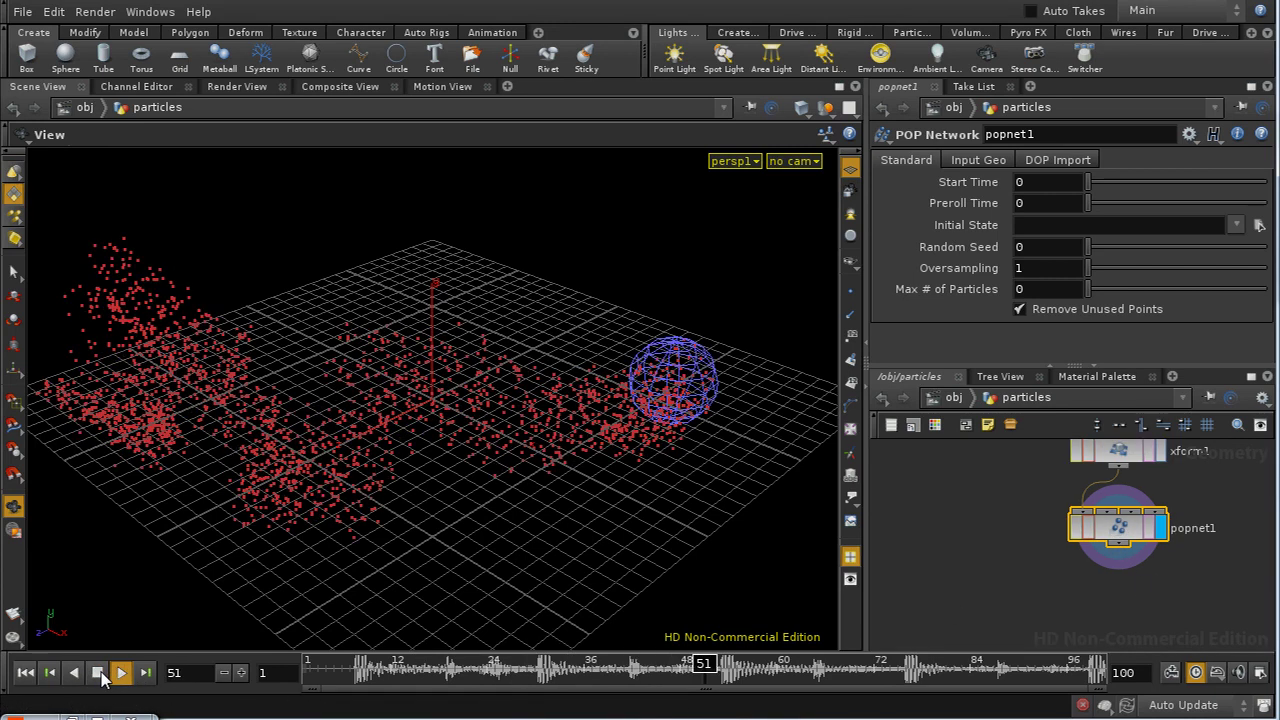
{"action": "left_click", "coordinate": [97, 673]}
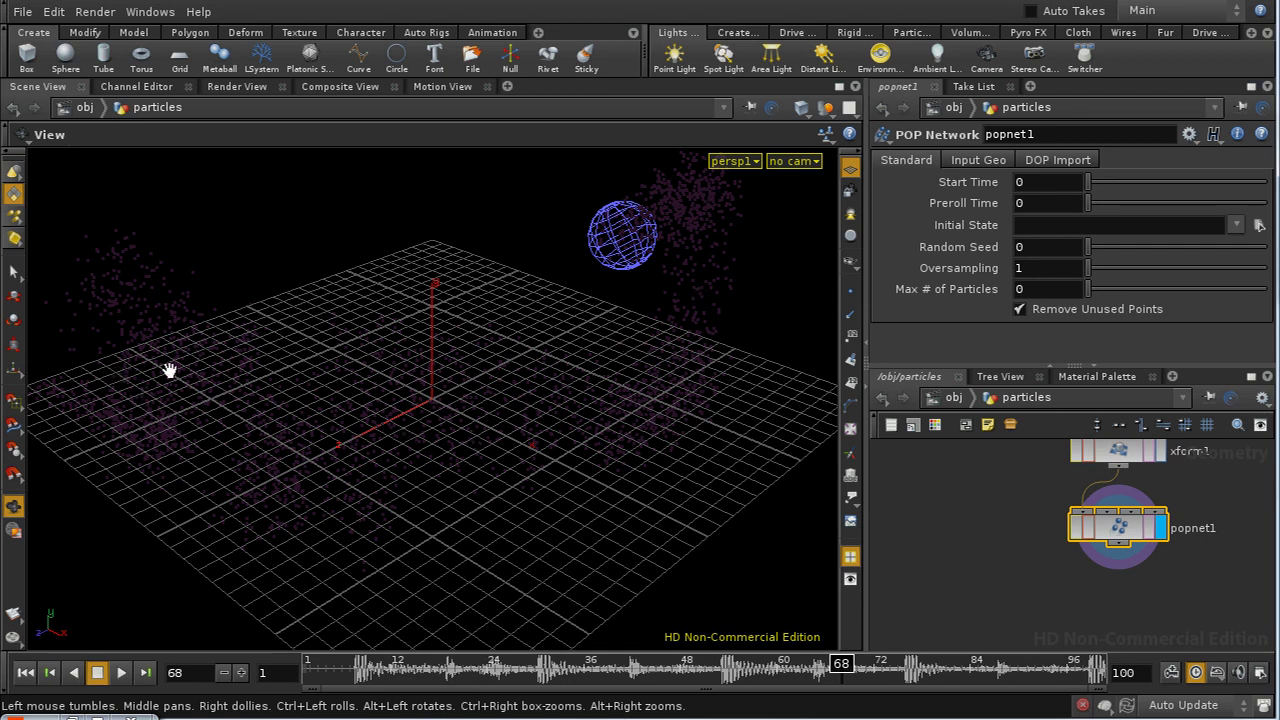
Inside popnet1, set the color1 node's source group to birth
{"action": "middle_click_drag", "start_coordinate": [983, 518], "coordinate": [971, 623]}
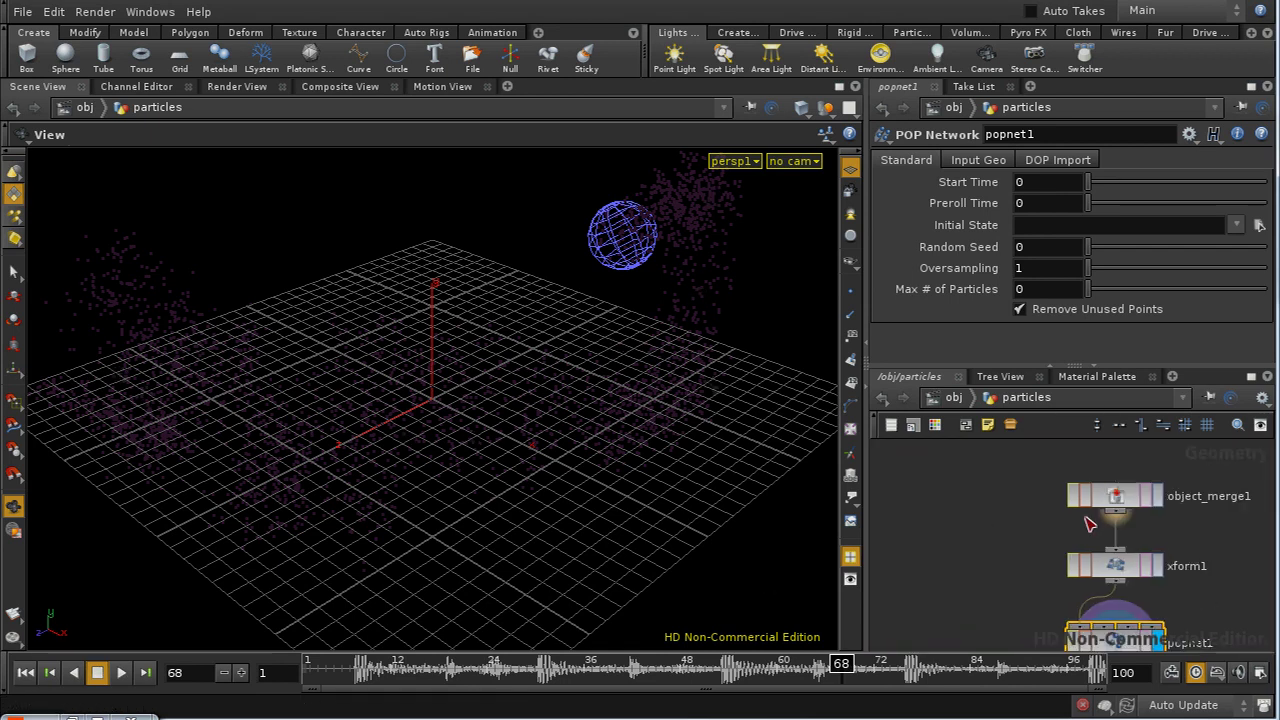
{"action": "middle_click_drag", "start_coordinate": [1206, 582], "coordinate": [1171, 496]}
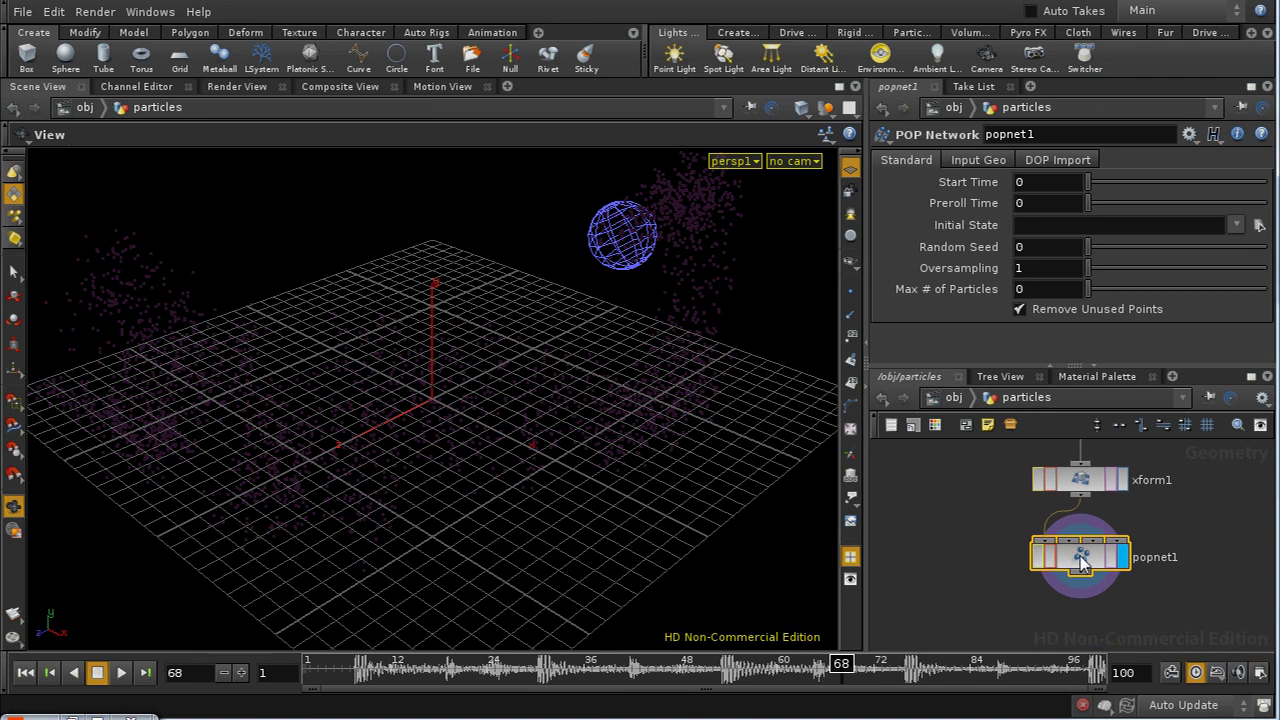
{"action": "double_click", "coordinate": [1083, 559]}
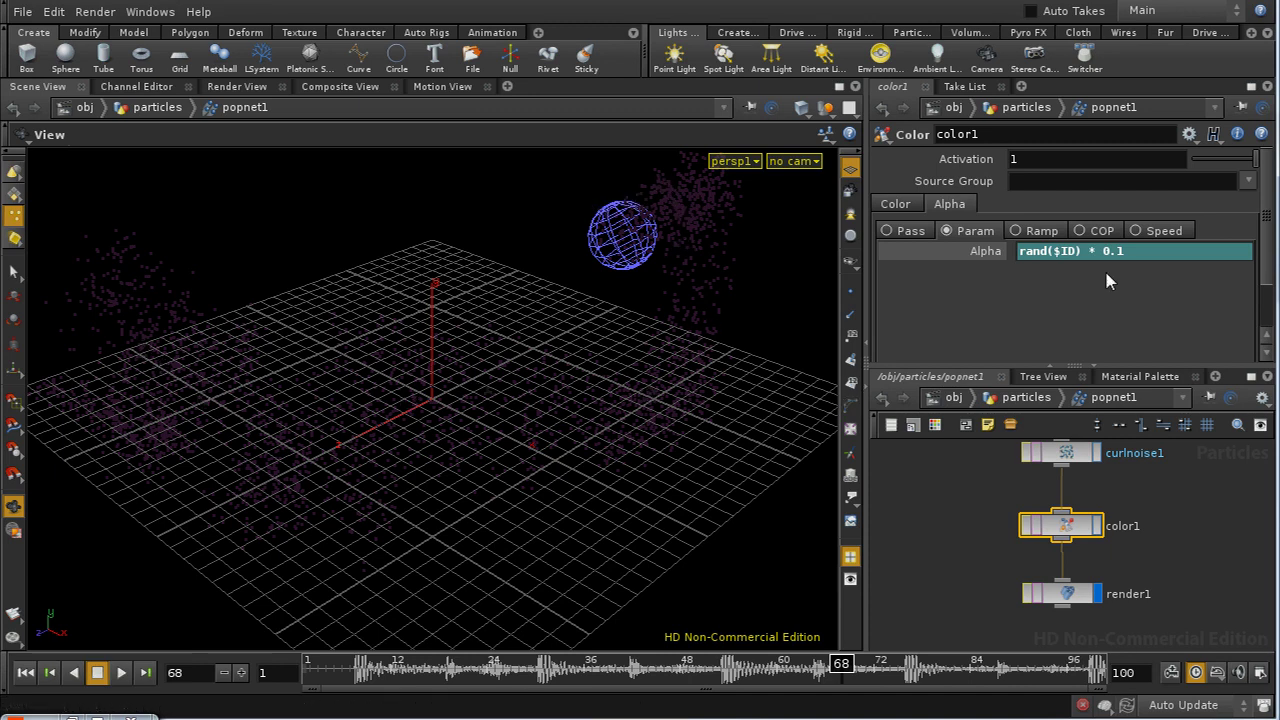
{"action": "left_click", "coordinate": [1248, 181]}
{"action": "left_click", "coordinate": [1248, 204]}
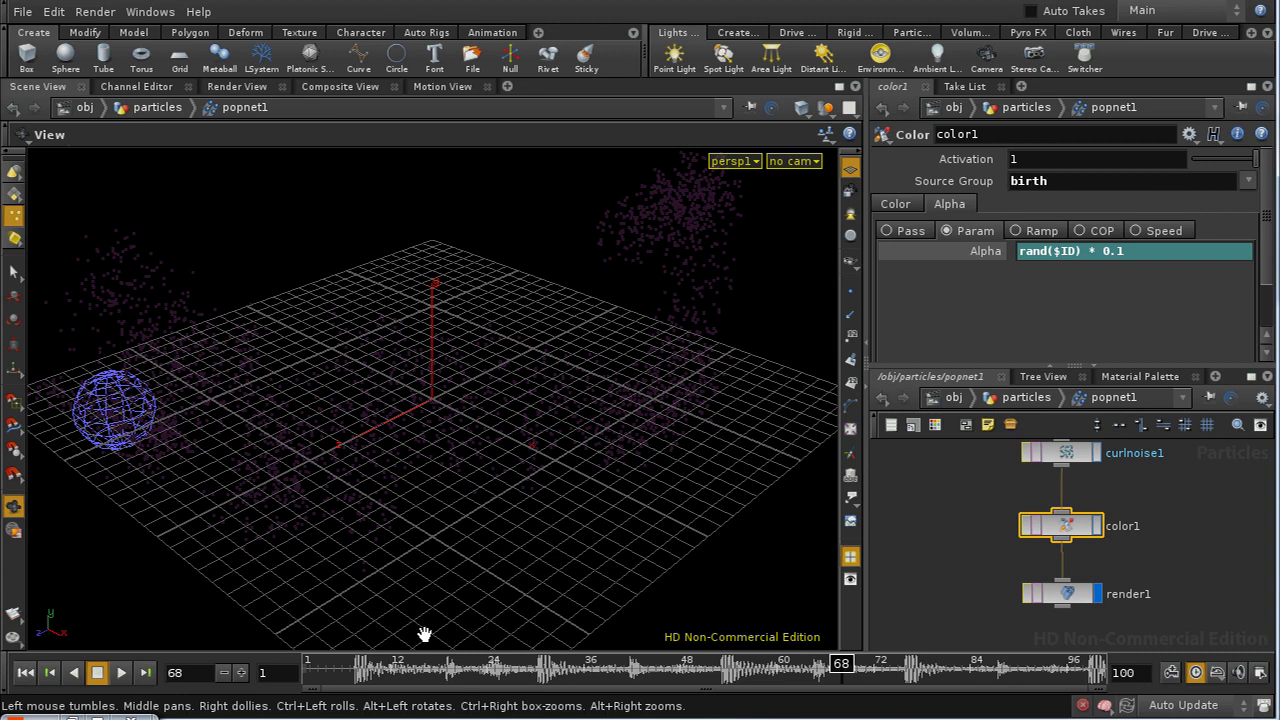
Rewind to frame 1 and replay the simulation to check the colors of newly born particles
{"action": "left_click", "coordinate": [25, 673]}
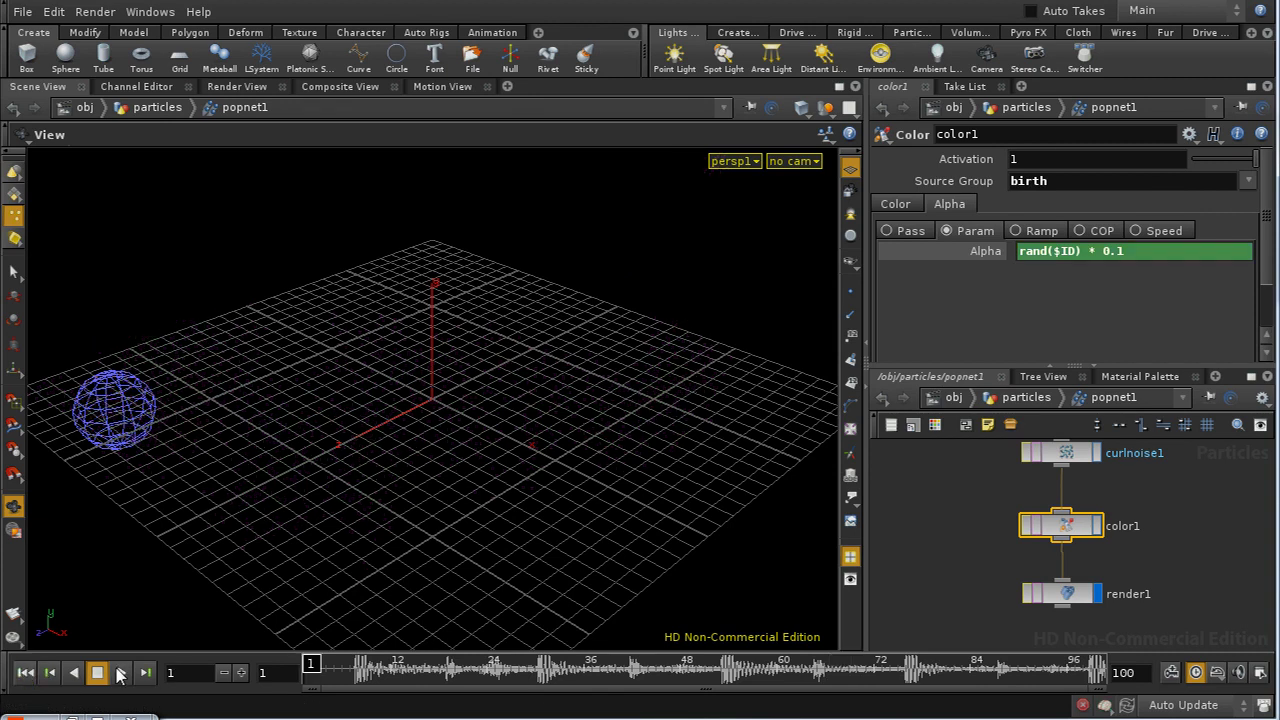
{"action": "left_click", "coordinate": [119, 675]}
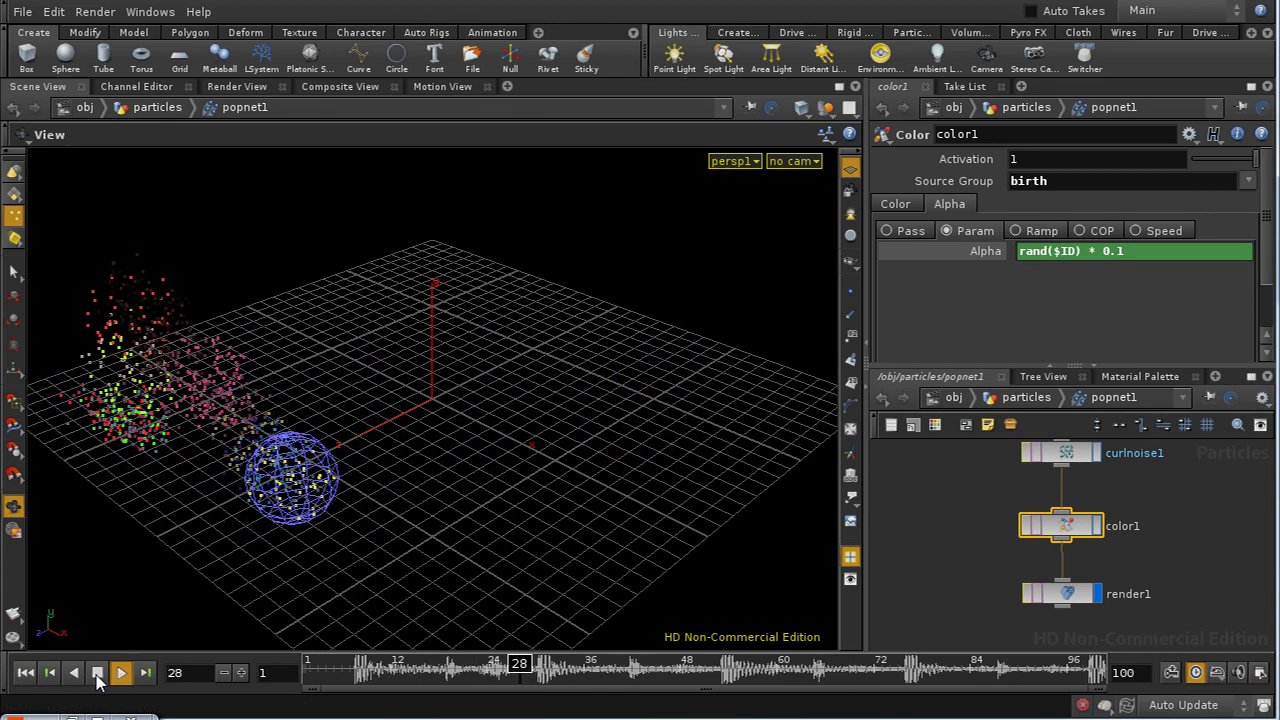